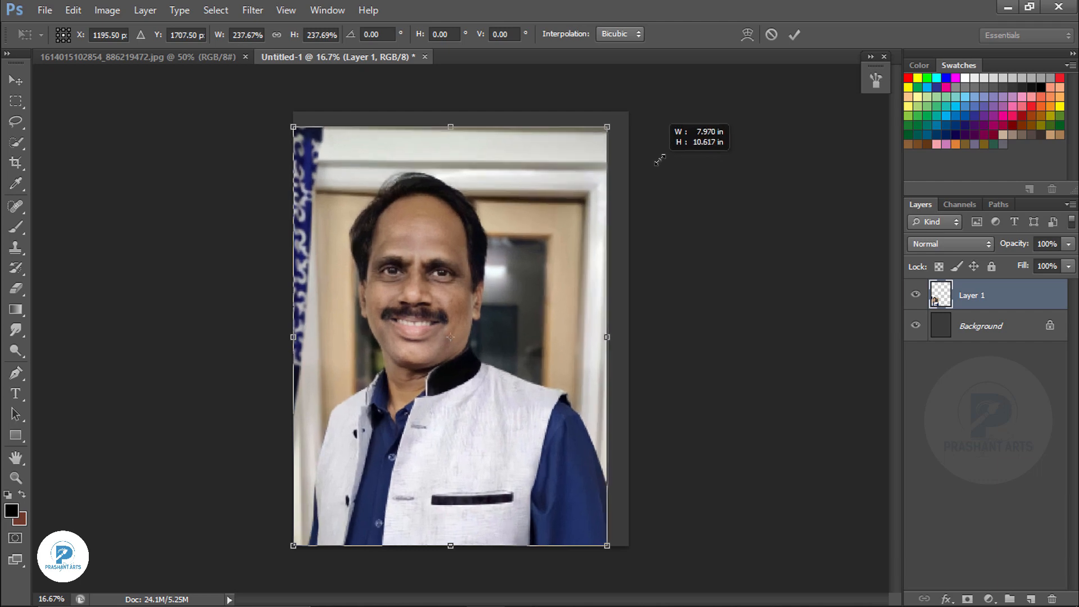
Step: Scale the portrait on Layer 1 to about 250%, position it over the canvas, and commit the transform
{"action": "left_click_drag", "start_coordinate": [558, 225], "coordinate": [573, 226]}
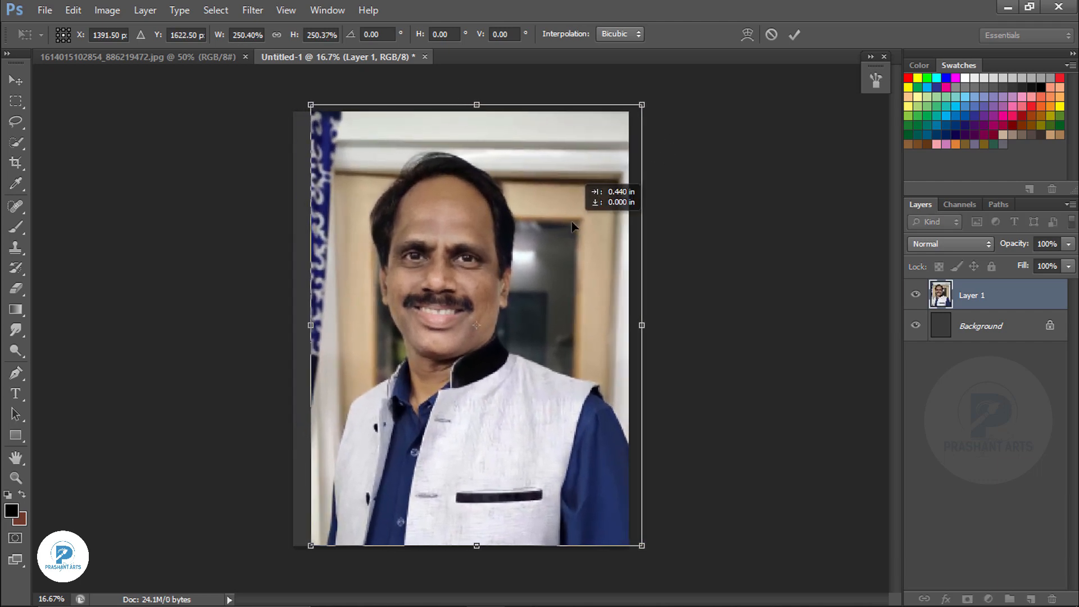
{"action": "left_click", "coordinate": [793, 35]}
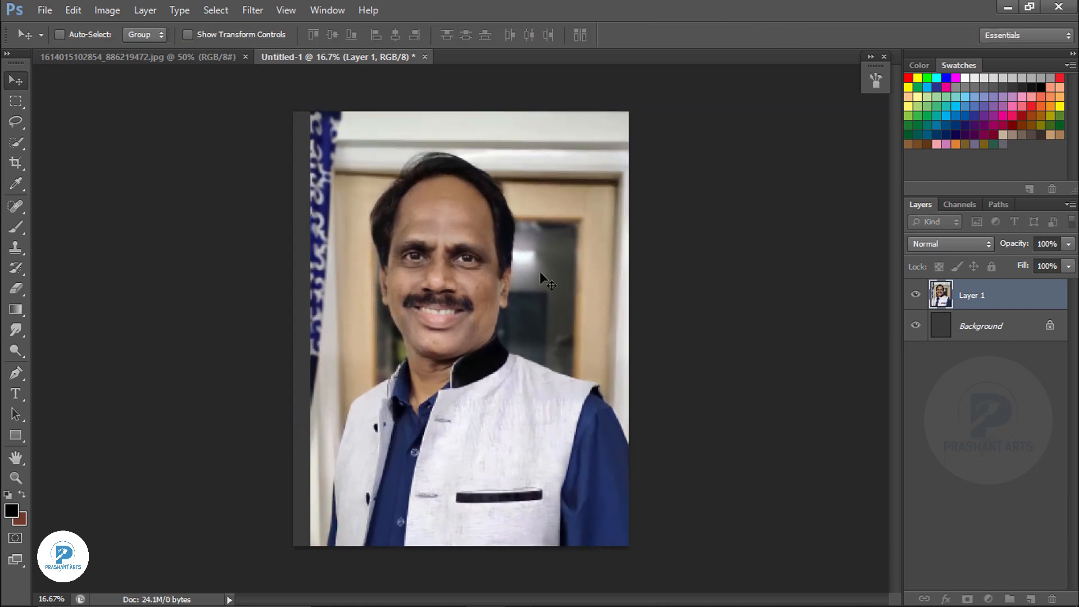
Step: Start a Pen path at the lower sleeve edge and trace upward along the outer edge of the vest
{"action": "key", "text": "ctrl+equal"}
{"action": "key", "text": "ctrl+equal"}
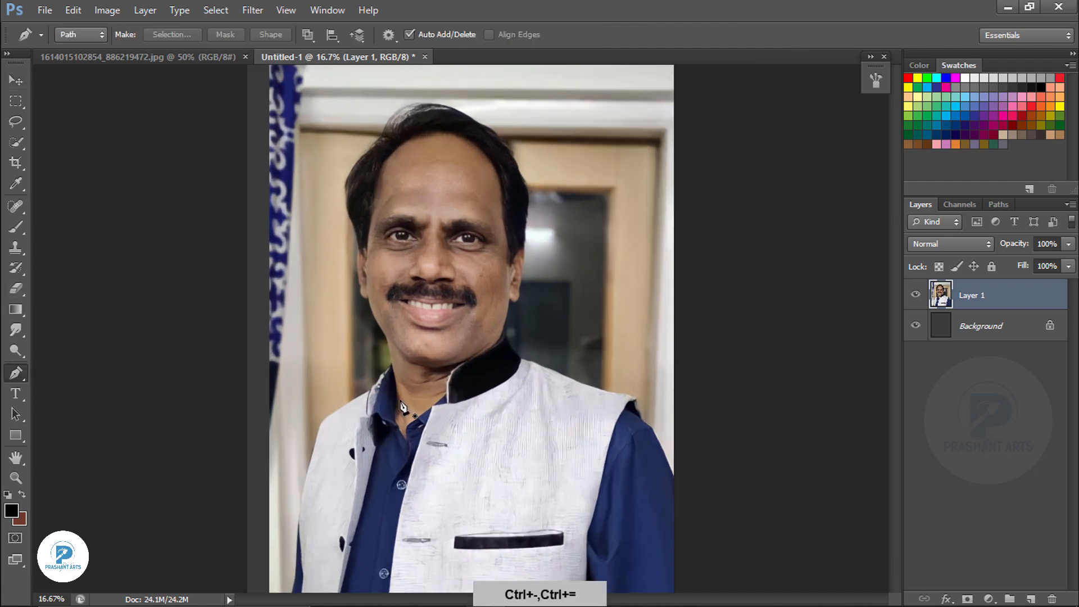
{"action": "left_click_drag", "start_coordinate": [371, 369], "coordinate": [451, 104]}
{"action": "left_click_drag", "start_coordinate": [302, 415], "coordinate": [337, 362]}
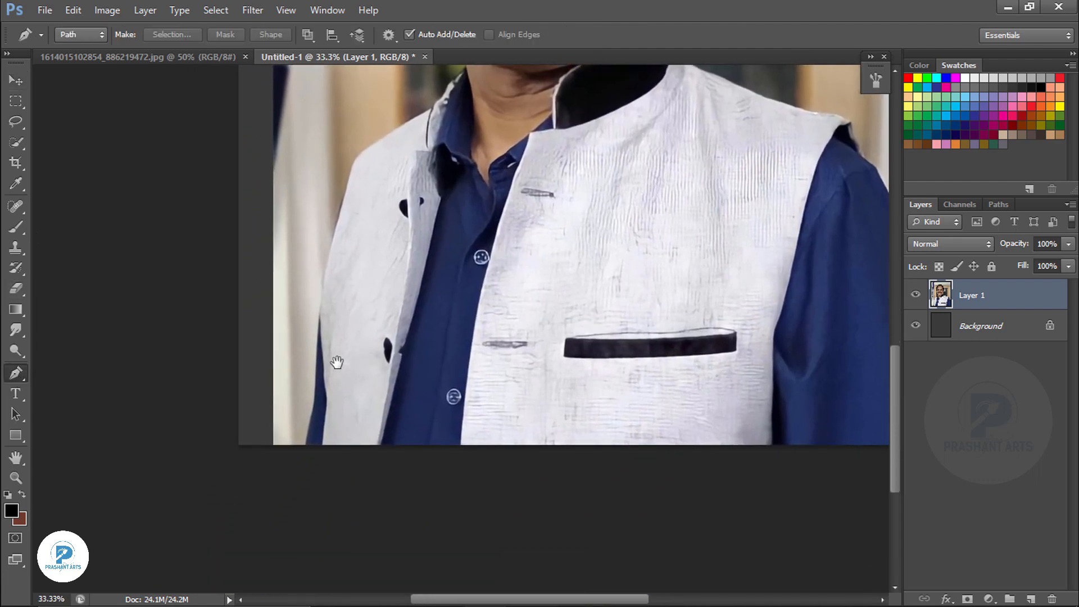
{"action": "key", "text": "ctrl+equal"}
{"action": "left_click_drag", "start_coordinate": [204, 403], "coordinate": [232, 354]}
{"action": "key", "text": "ctrl+equal"}
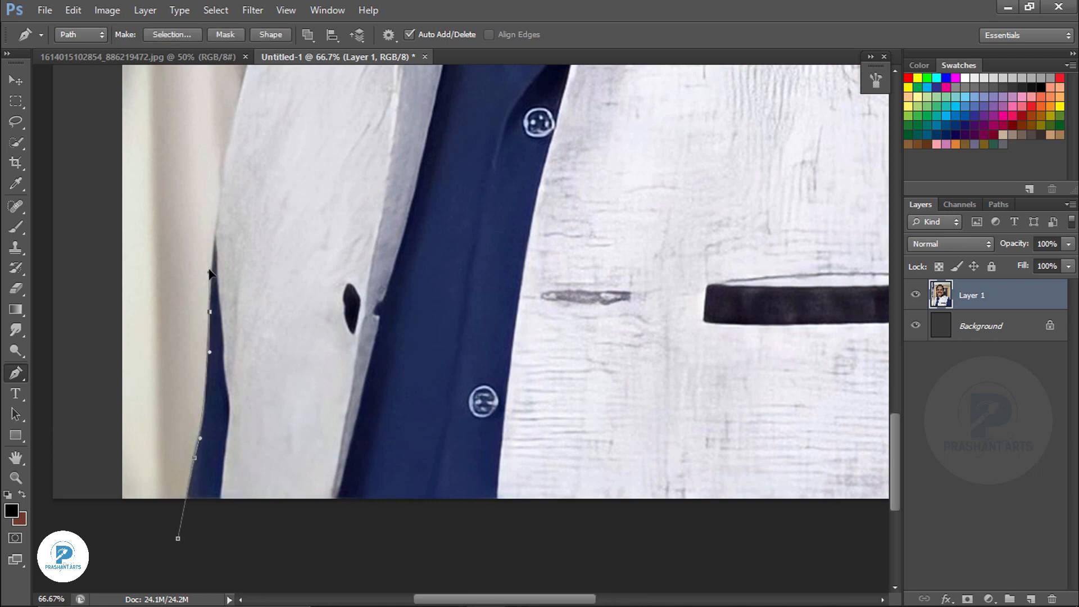
{"action": "left_click_drag", "start_coordinate": [209, 273], "coordinate": [205, 366]}
Step: Continue the path around the head, hair and opposite shoulder, and close it outside the canvas below the figure
{"action": "key", "text": "ctrl+equal"}
{"action": "left_click_drag", "start_coordinate": [444, 242], "coordinate": [380, 284]}
{"action": "key", "text": "ctrl+equal"}
{"action": "left_click_drag", "start_coordinate": [277, 313], "coordinate": [189, 539]}
{"action": "left_click_drag", "start_coordinate": [319, 267], "coordinate": [459, 194]}
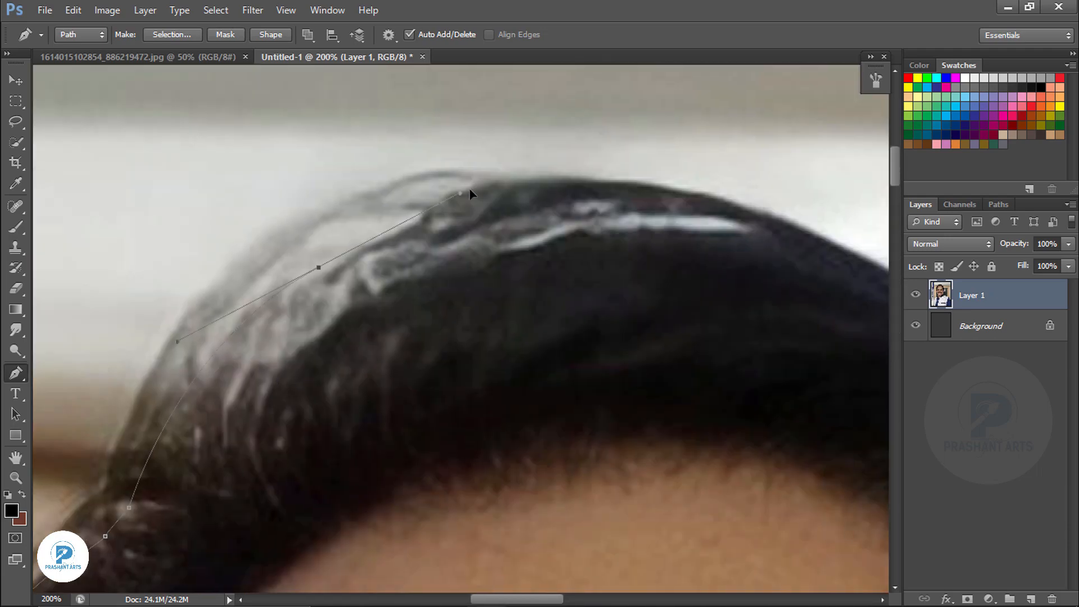
{"action": "left_click_drag", "start_coordinate": [729, 216], "coordinate": [482, 469]}
{"action": "key", "text": "ctrl+minus"}
{"action": "key", "text": "ctrl+minus"}
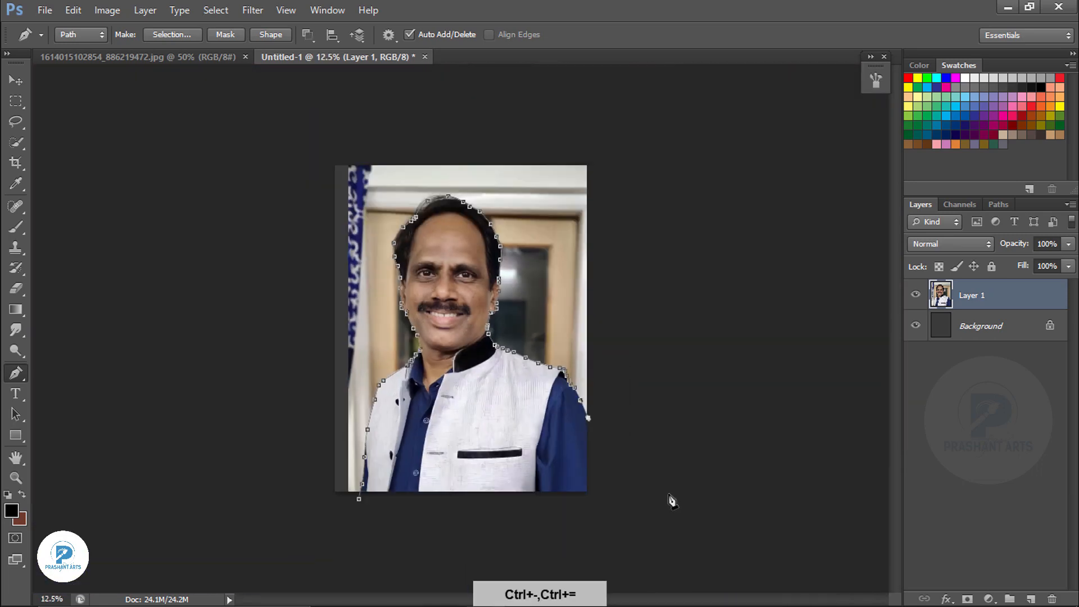
{"action": "left_click", "coordinate": [633, 506]}
{"action": "left_click_drag", "start_coordinate": [359, 497], "coordinate": [409, 521]}
Step: Convert the path to a feathered selection, invert it, delete the photo background, and deselect
{"action": "key", "text": "ctrl+Return"}
{"action": "key", "text": "shift+F6"}
{"action": "key", "text": "Return"}
{"action": "key", "text": "ctrl+shift+i"}
{"action": "key", "text": "Delete"}
{"action": "key", "text": "ctrl+d"}
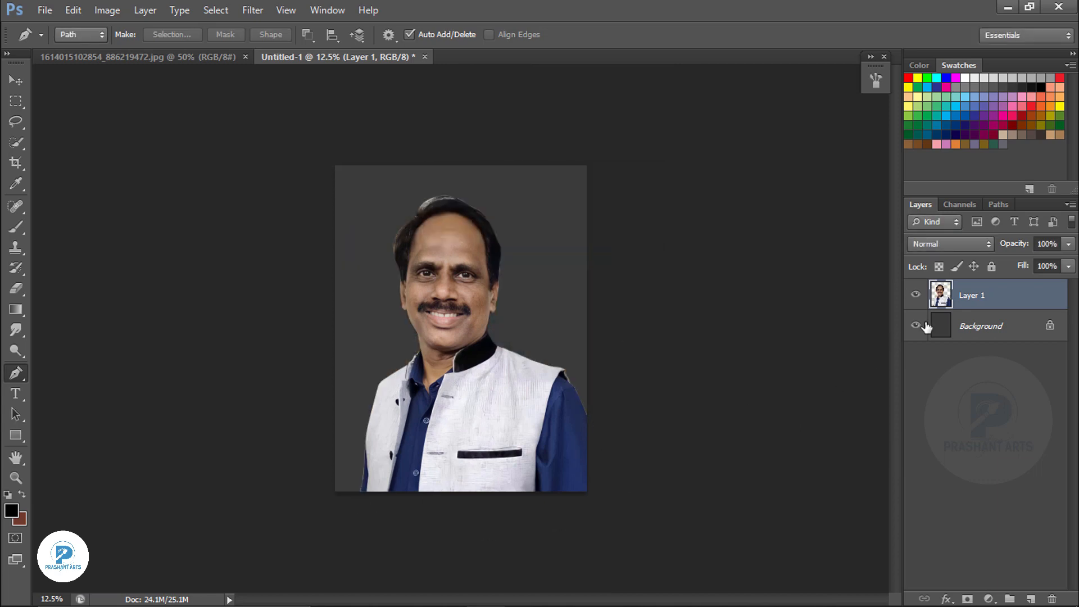
Step: Draw a closed Pen path around the pale hair edge at the crown of the head
{"action": "key", "text": "ctrl+equal"}
{"action": "key", "text": "ctrl+equal"}
{"action": "key", "text": "ctrl+equal"}
{"action": "left_click_drag", "start_coordinate": [470, 212], "coordinate": [427, 381]}
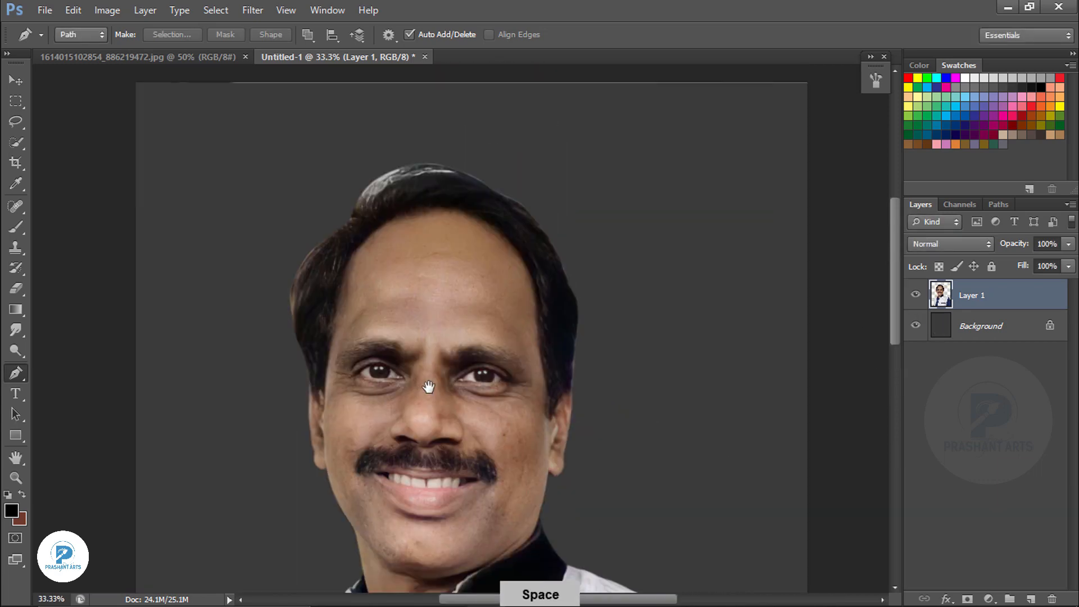
{"action": "key", "text": "ctrl+equal"}
{"action": "scroll", "coordinate": [345, 254], "scroll_direction": "up", "scroll_amount": 3}
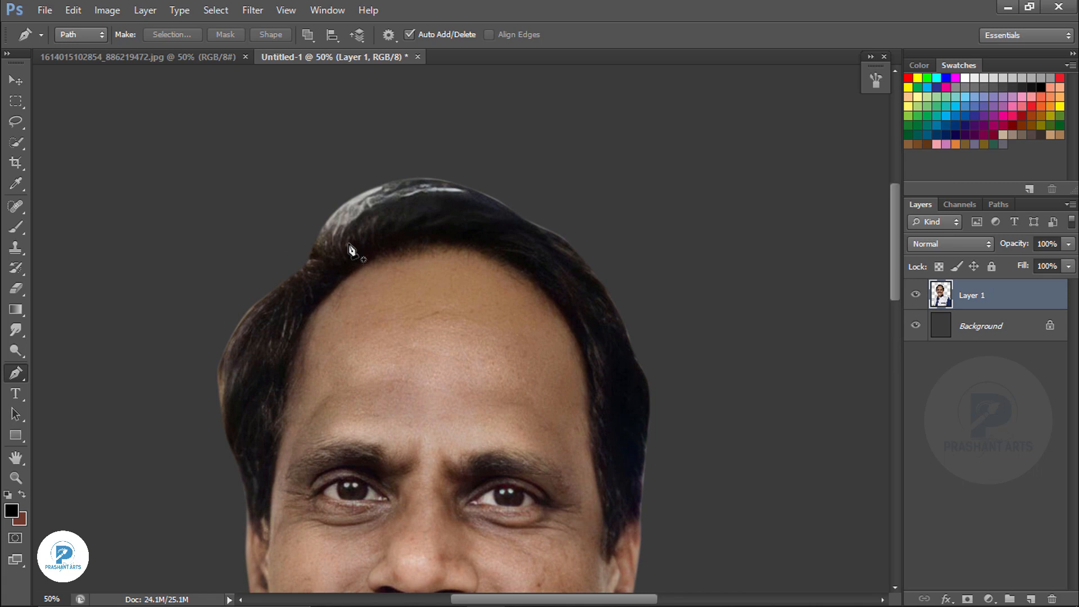
{"action": "key", "text": "ctrl+minus"}
{"action": "key", "text": "ctrl+minus"}
{"action": "key", "text": "ctrl+equal"}
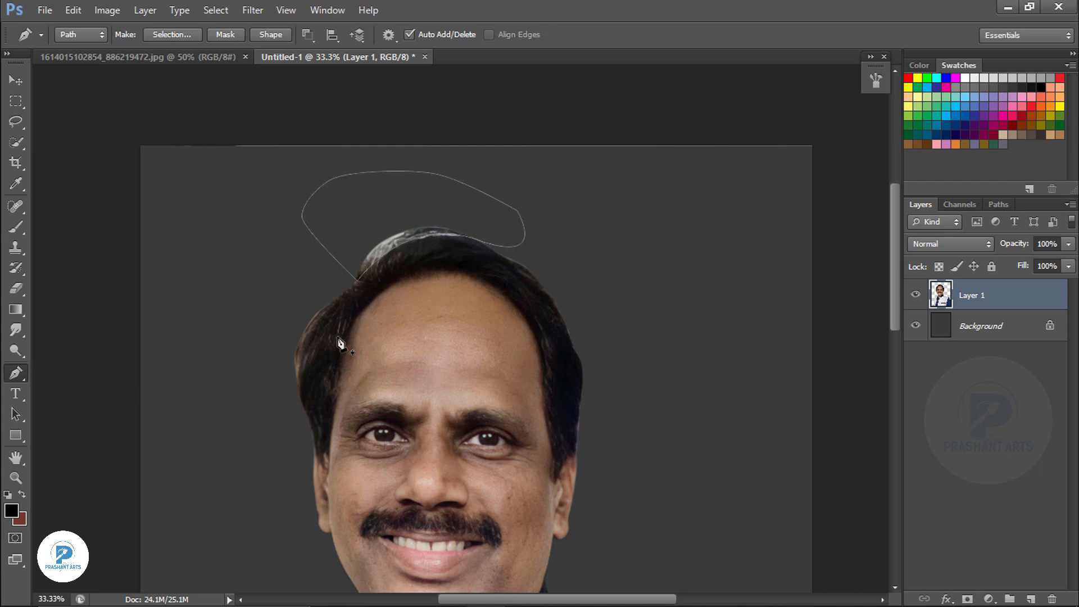
Step: Turn the path into a feathered selection, delete the pale hair edge inside it, and deselect
{"action": "key", "text": "ctrl+Return"}
{"action": "key", "text": "shift+F6"}
{"action": "key", "text": "Return"}
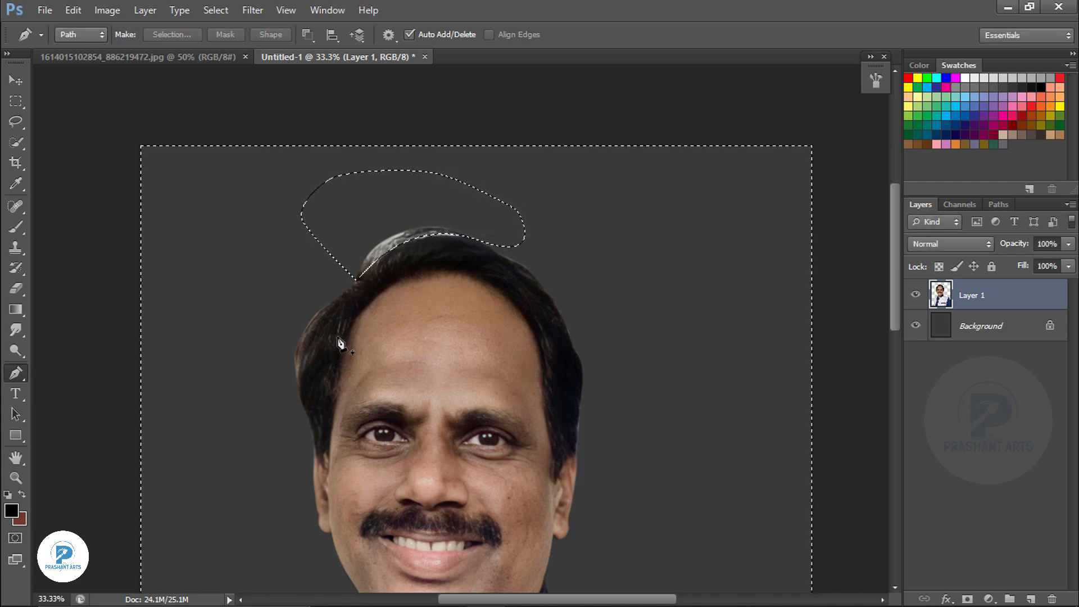
{"action": "key", "text": "Delete"}
{"action": "key", "text": "ctrl+z"}
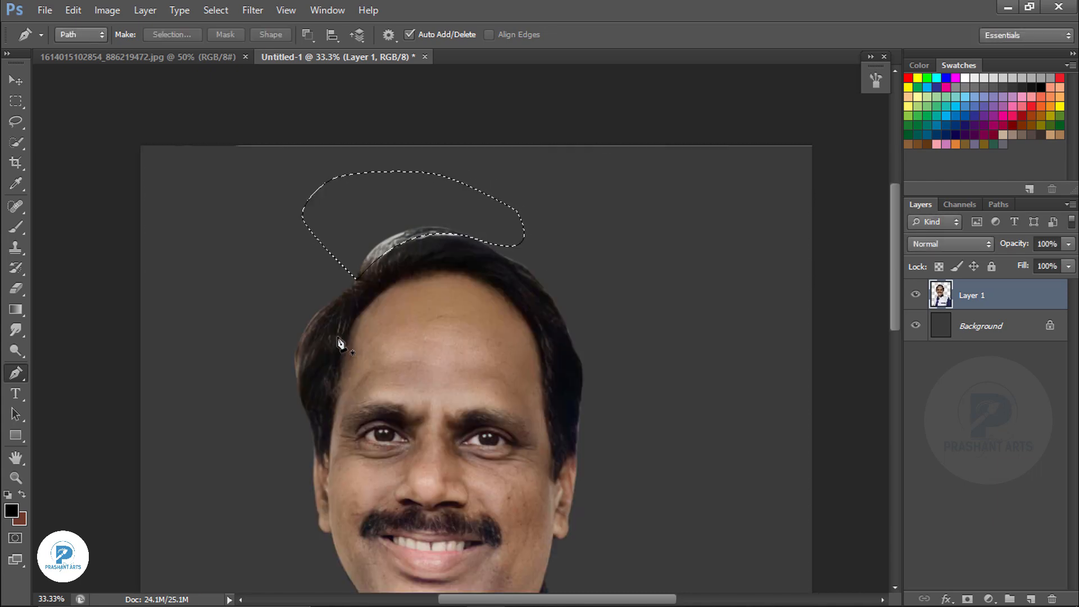
{"action": "key", "text": "ctrl+minus"}
{"action": "key", "text": "ctrl+minus"}
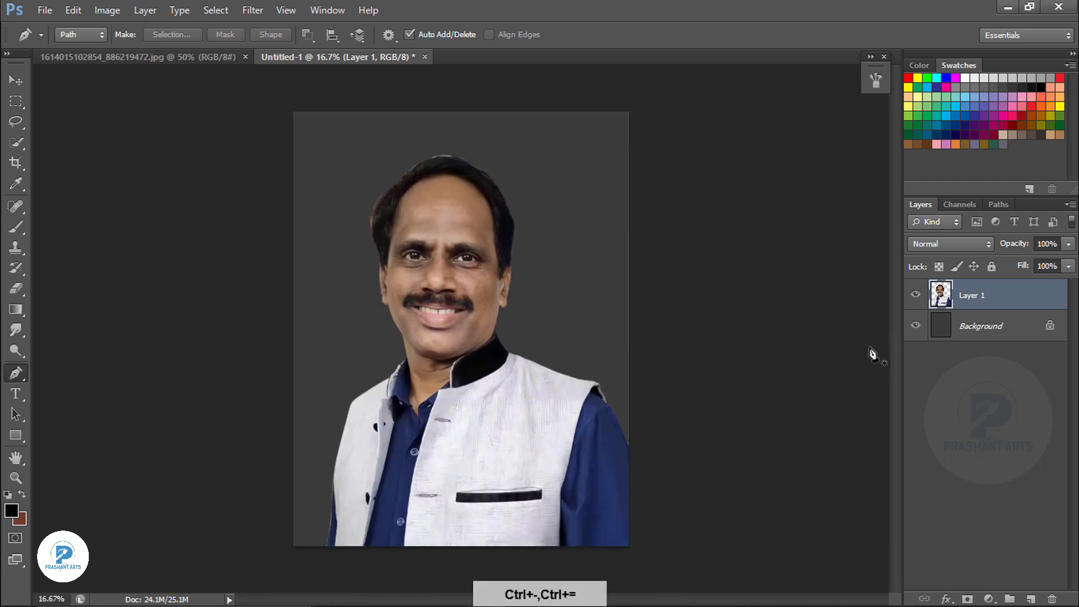
Step: Duplicate the cut-out Layer 1, hide the original, and save the document as a PSD file
{"action": "key", "text": "ctrl+j"}
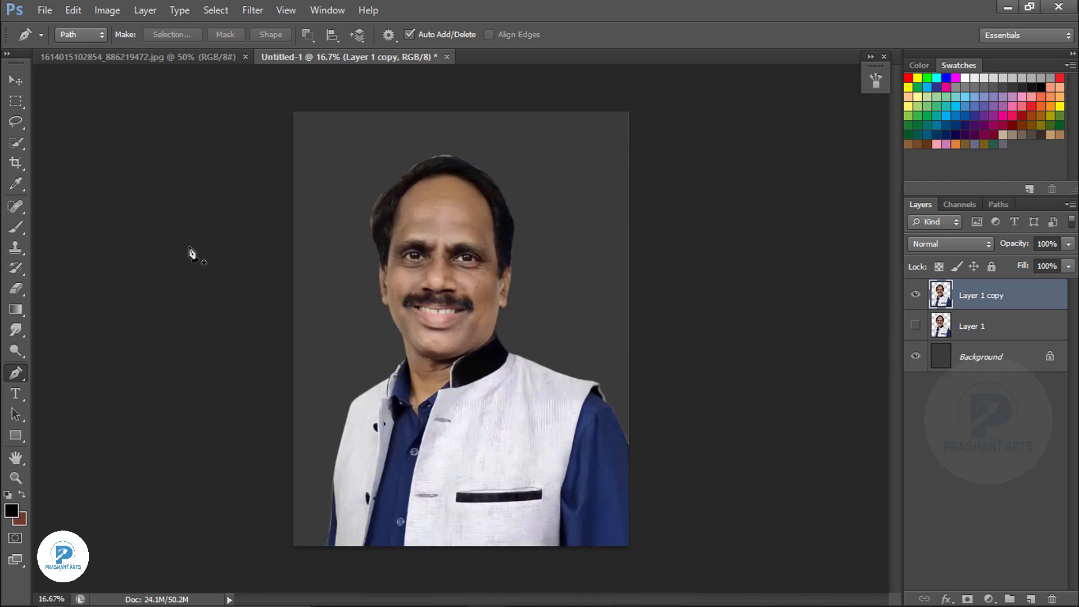
{"action": "key", "text": "v"}
{"action": "key", "text": "ctrl+s"}
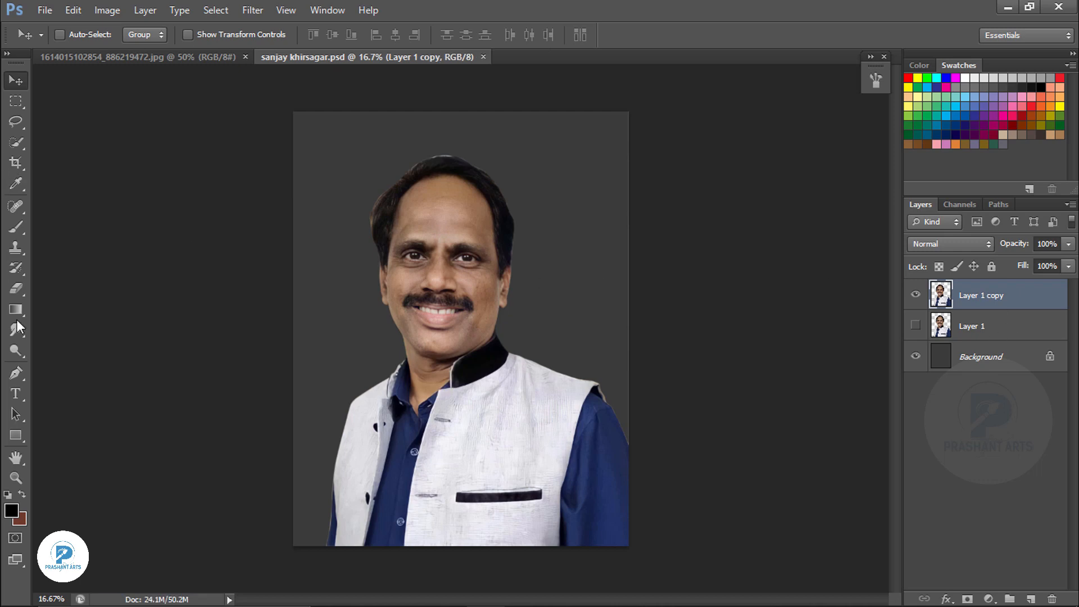
Step: Start a Pen path beside the jaw and trace the neck's edge down along the shirt collar
{"action": "key", "text": "p"}
{"action": "key", "text": "ctrl+equal"}
{"action": "key", "text": "ctrl+equal"}
{"action": "key", "text": "ctrl+equal"}
{"action": "key", "text": "ctrl+equal"}
{"action": "key", "text": "ctrl+equal"}
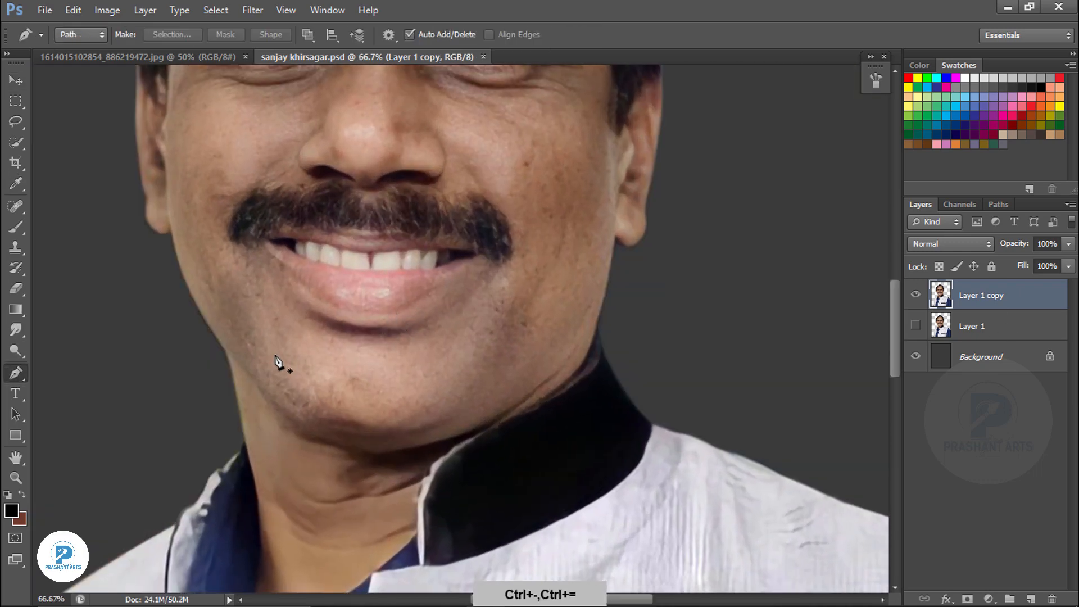
{"action": "left_click_drag", "start_coordinate": [279, 362], "coordinate": [306, 305]}
{"action": "key", "text": "ctrl+equal"}
{"action": "left_click_drag", "start_coordinate": [241, 255], "coordinate": [244, 248]}
{"action": "left_click", "coordinate": [266, 281]}
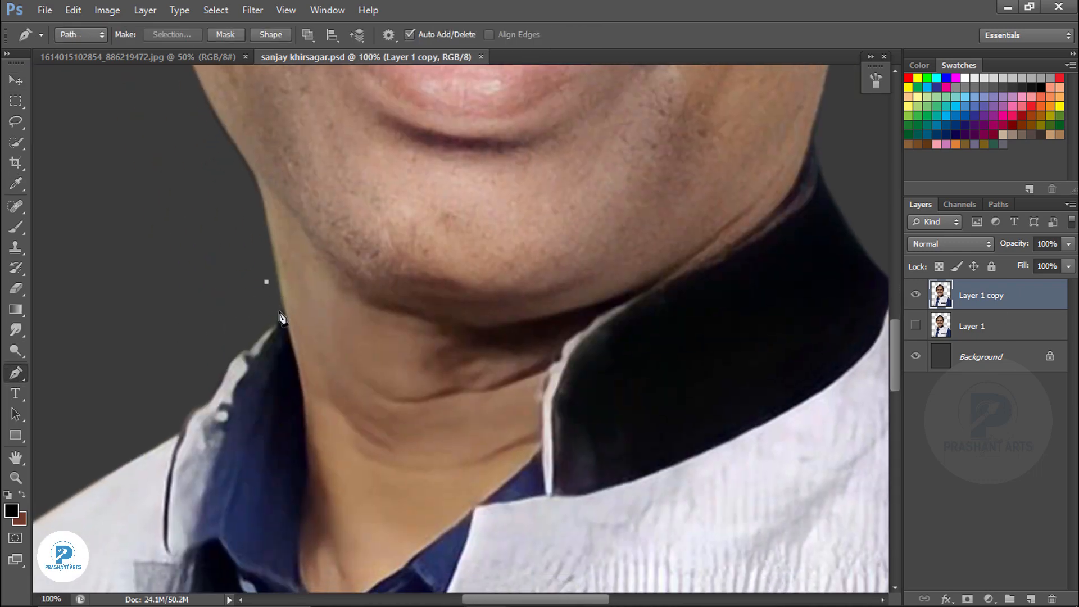
{"action": "left_click_drag", "start_coordinate": [302, 443], "coordinate": [320, 265]}
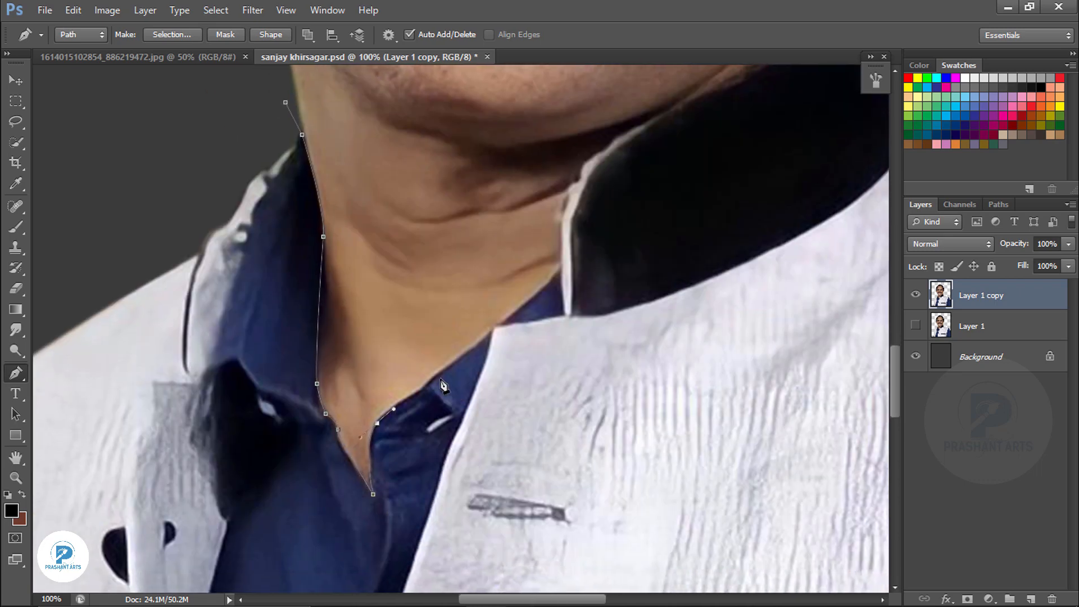
Step: Finish the path along the black collar and around the head, then copy the enclosed head and neck to a new layer
{"action": "left_click_drag", "start_coordinate": [564, 276], "coordinate": [464, 461]}
{"action": "left_click_drag", "start_coordinate": [480, 351], "coordinate": [501, 333]}
{"action": "key", "text": "ctrl+minus"}
{"action": "key", "text": "ctrl+minus"}
{"action": "key", "text": "ctrl+minus"}
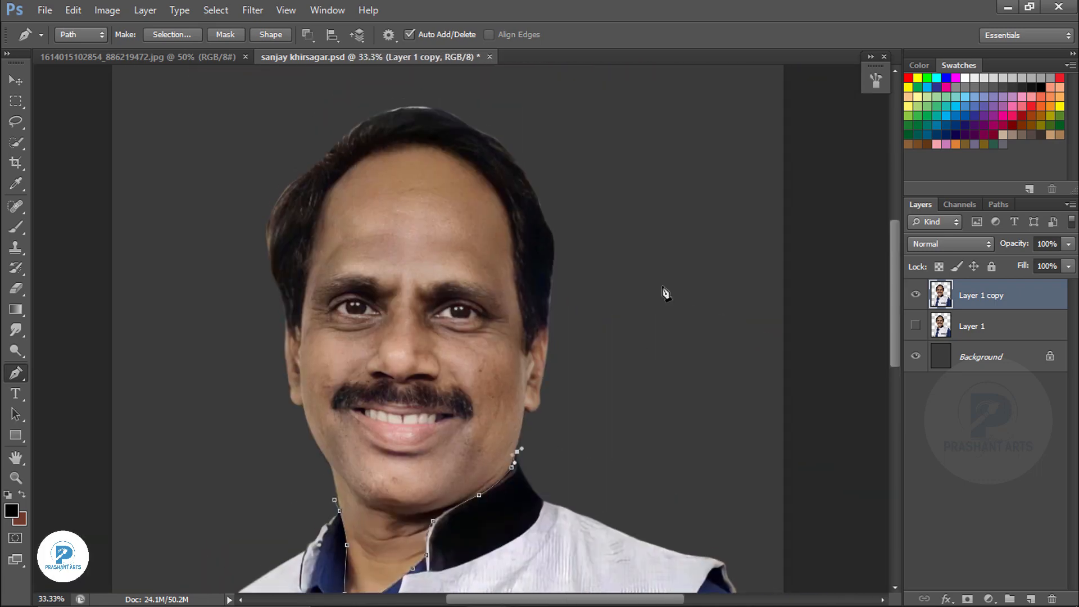
{"action": "key", "text": "ctrl+Return"}
{"action": "key", "text": "ctrl+j"}
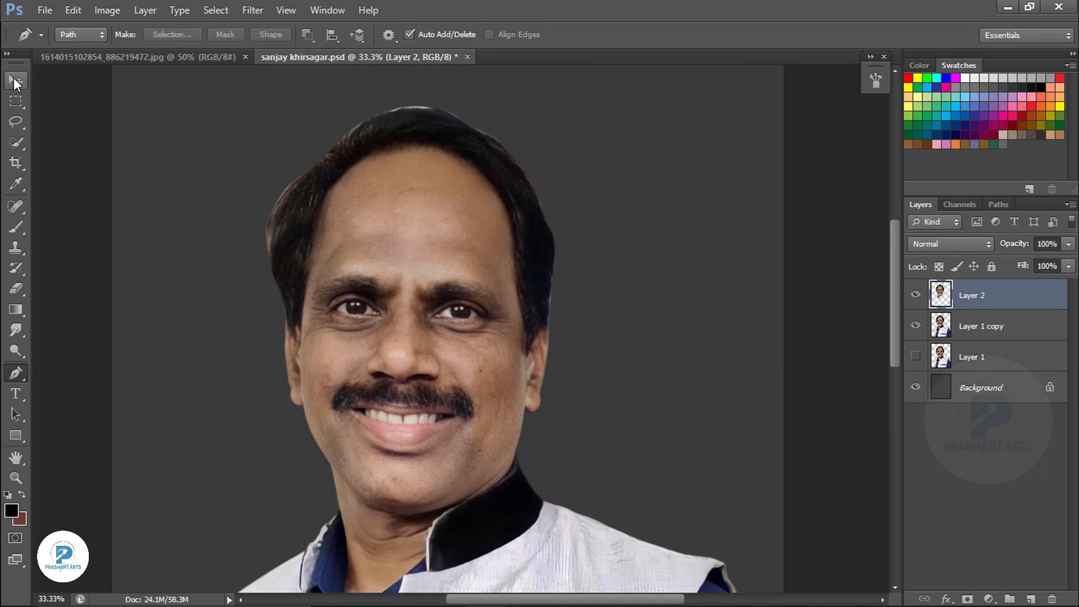
Step: Apply a strong positive Vibrance adjustment to Layer 1 copy
{"action": "left_click", "coordinate": [16, 82]}
{"action": "key", "text": "ctrl+minus"}
{"action": "left_click", "coordinate": [980, 336]}
{"action": "key", "text": "alt+i"}
{"action": "key", "text": "j"}
{"action": "key", "text": "v"}
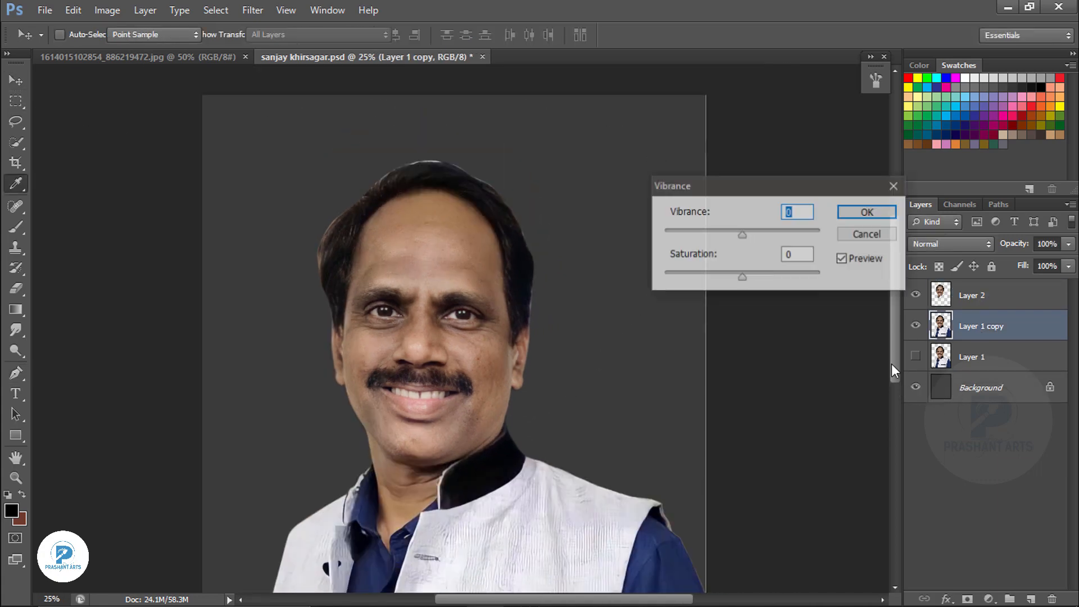
{"action": "left_click_drag", "start_coordinate": [742, 234], "coordinate": [871, 228]}
{"action": "left_click", "coordinate": [860, 213]}
Step: Apply Selective Color to the face on Layer 2, setting the Reds to Cyan -81% and Yellow +25%
{"action": "key", "text": "space"}
{"action": "left_click_drag", "start_coordinate": [580, 377], "coordinate": [660, 264]}
{"action": "left_click", "coordinate": [951, 299]}
{"action": "key", "text": "alt+i"}
{"action": "key", "text": "j"}
{"action": "key", "text": "s"}
{"action": "left_click_drag", "start_coordinate": [841, 332], "coordinate": [818, 331]}
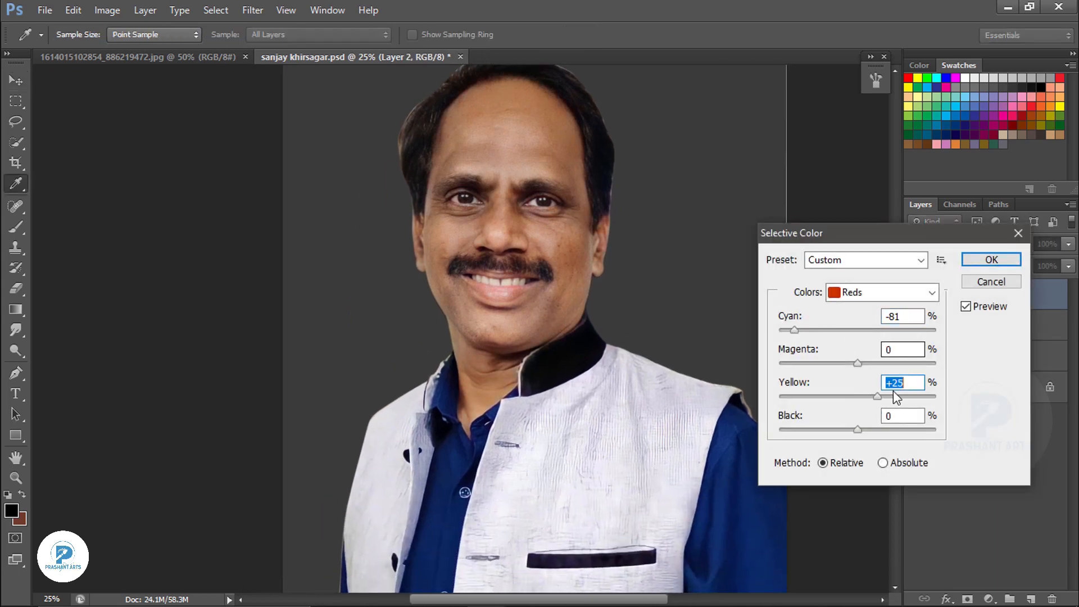
{"action": "left_click", "coordinate": [974, 263]}
Step: Apply Match Color to Layer 2 with slightly raised luminance and increased color intensity
{"action": "key", "text": "m"}
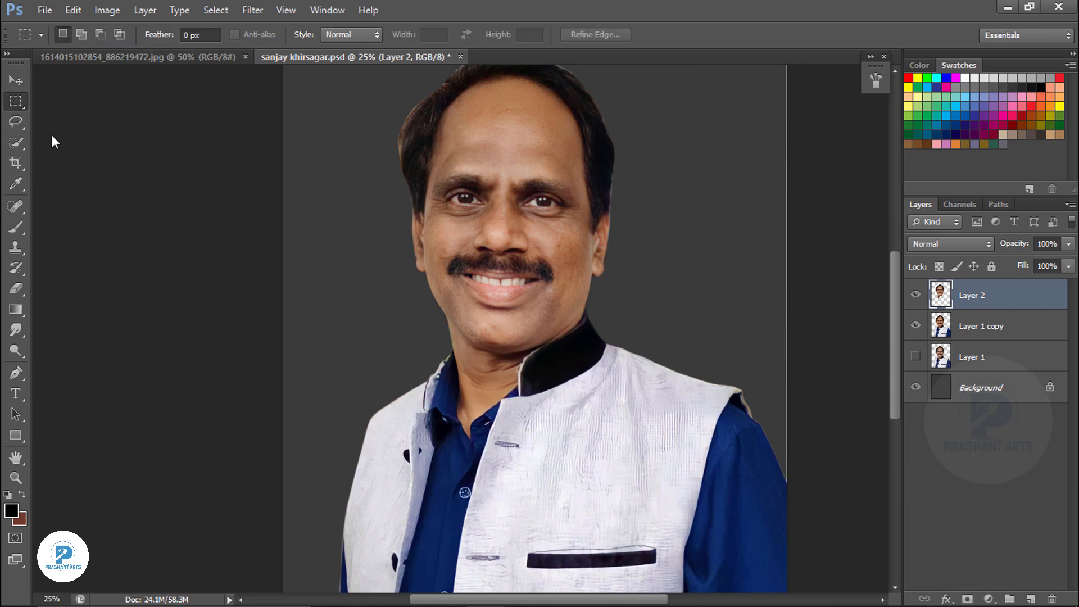
{"action": "left_click", "coordinate": [107, 10]}
{"action": "mouse_move", "coordinate": [144, 51]}
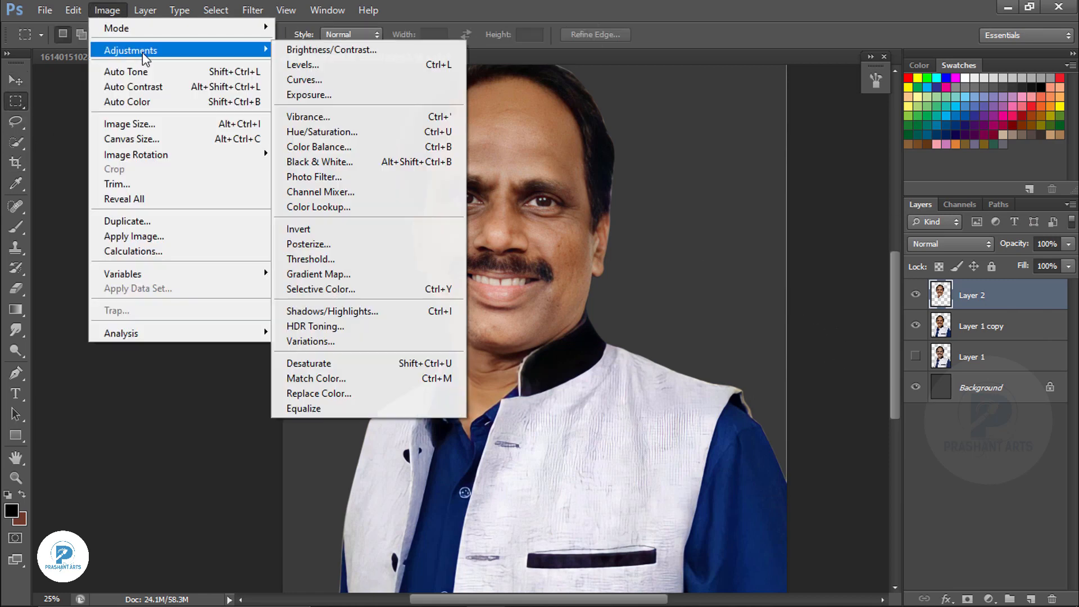
{"action": "left_click", "coordinate": [346, 380]}
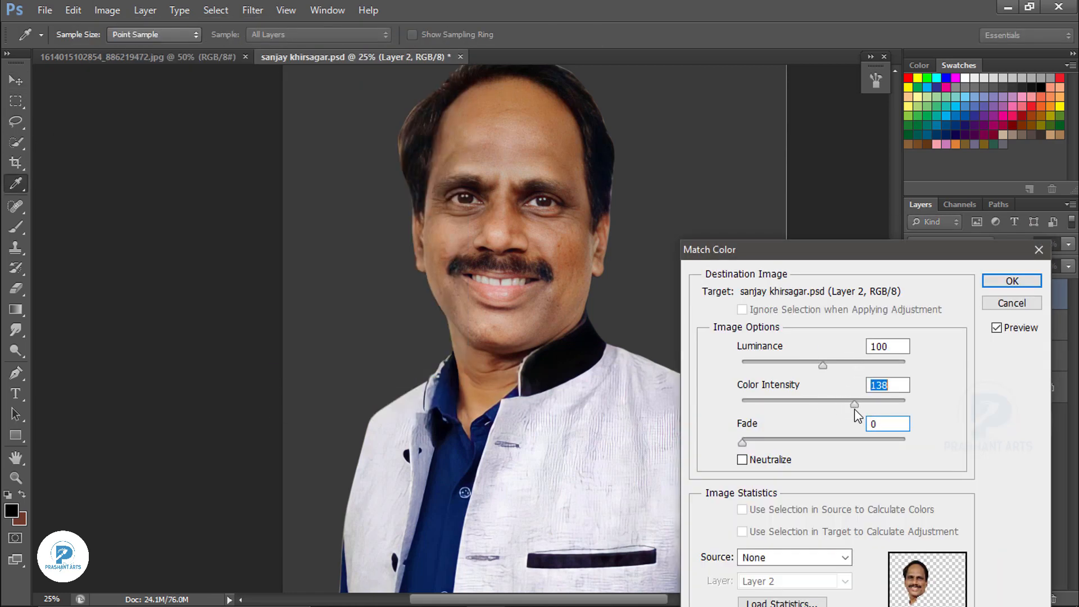
{"action": "left_click_drag", "start_coordinate": [822, 366], "coordinate": [829, 365]}
{"action": "left_click_drag", "start_coordinate": [854, 404], "coordinate": [848, 404]}
{"action": "left_click", "coordinate": [1005, 281]}
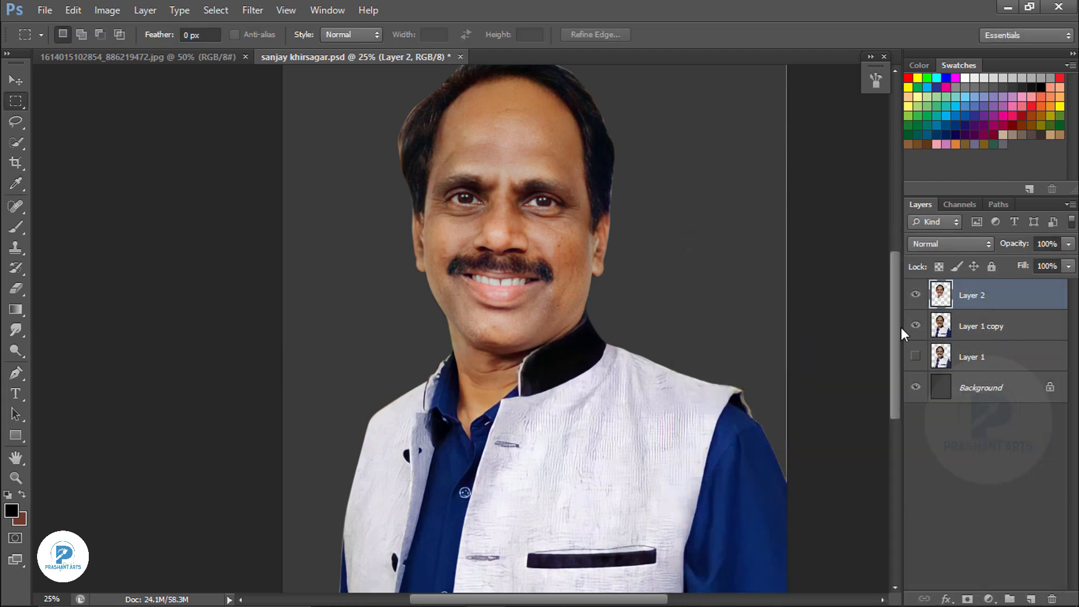
Step: Apply Color Balance to Layer 2 with midtones at +7 red and -5 magenta, and shift the highlights toward magenta
{"action": "key", "text": "ctrl+b"}
{"action": "left_click", "coordinate": [763, 427]}
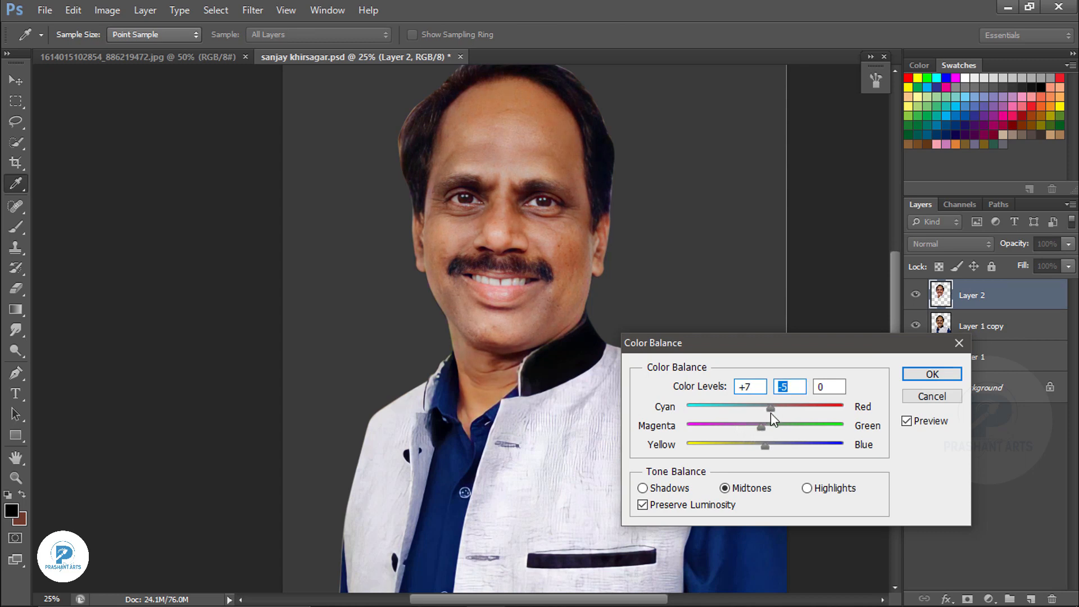
{"action": "left_click", "coordinate": [806, 487]}
{"action": "left_click_drag", "start_coordinate": [765, 425], "coordinate": [749, 428]}
{"action": "key", "text": "Return"}
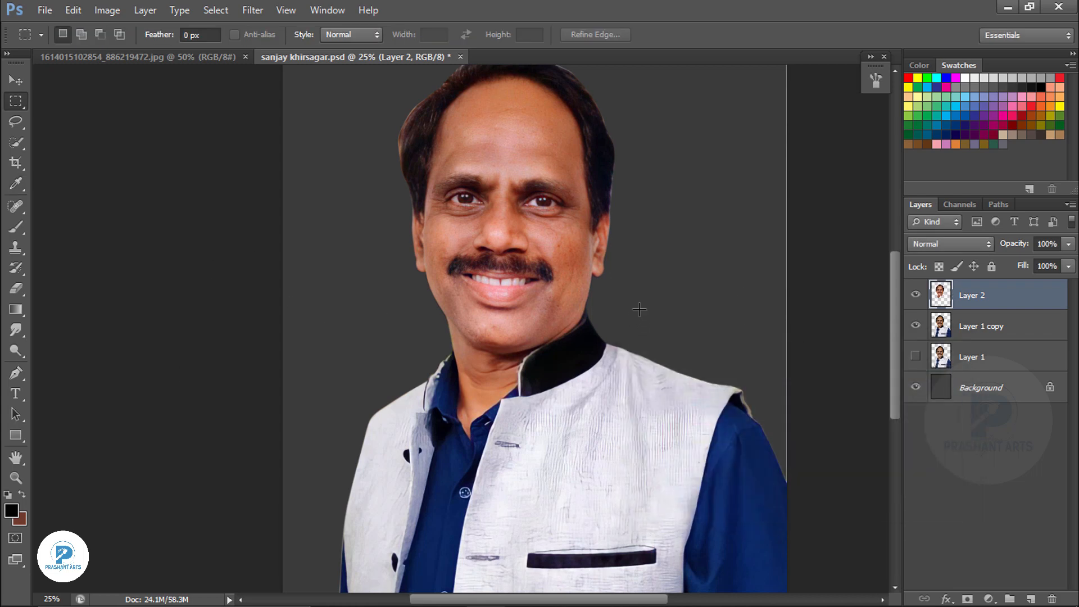
Step: Apply Selective Color to the Blacks on Layer 2 with Cyan at +61% and a slightly raised Black value
{"action": "key", "text": "alt+i"}
{"action": "key", "text": "j"}
{"action": "key", "text": "s"}
{"action": "left_click", "coordinate": [895, 292]}
{"action": "left_click", "coordinate": [879, 433]}
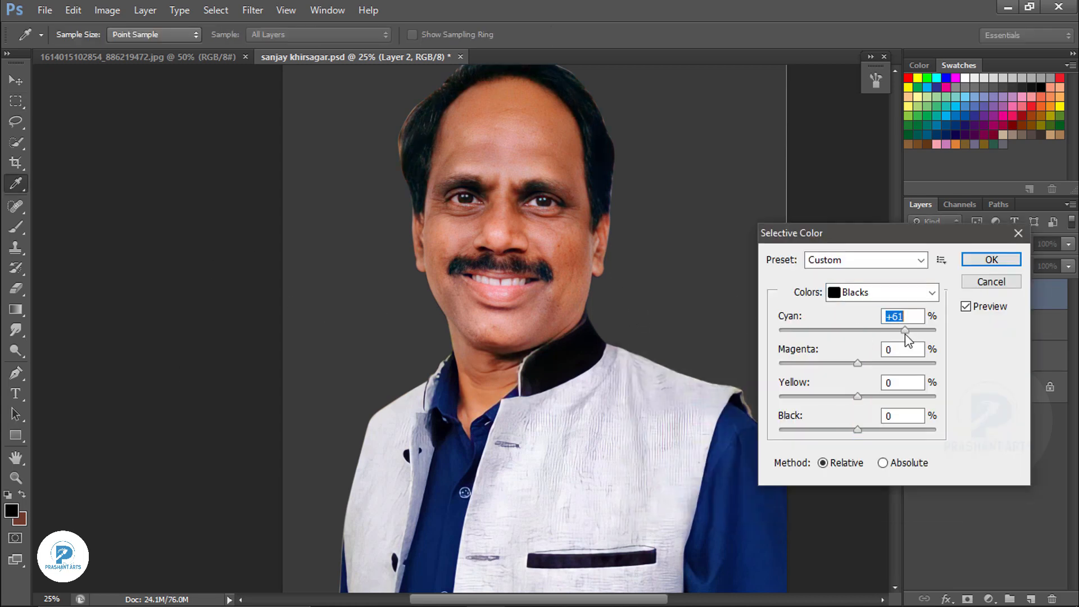
{"action": "left_click_drag", "start_coordinate": [868, 430], "coordinate": [862, 431]}
{"action": "left_click", "coordinate": [970, 265]}
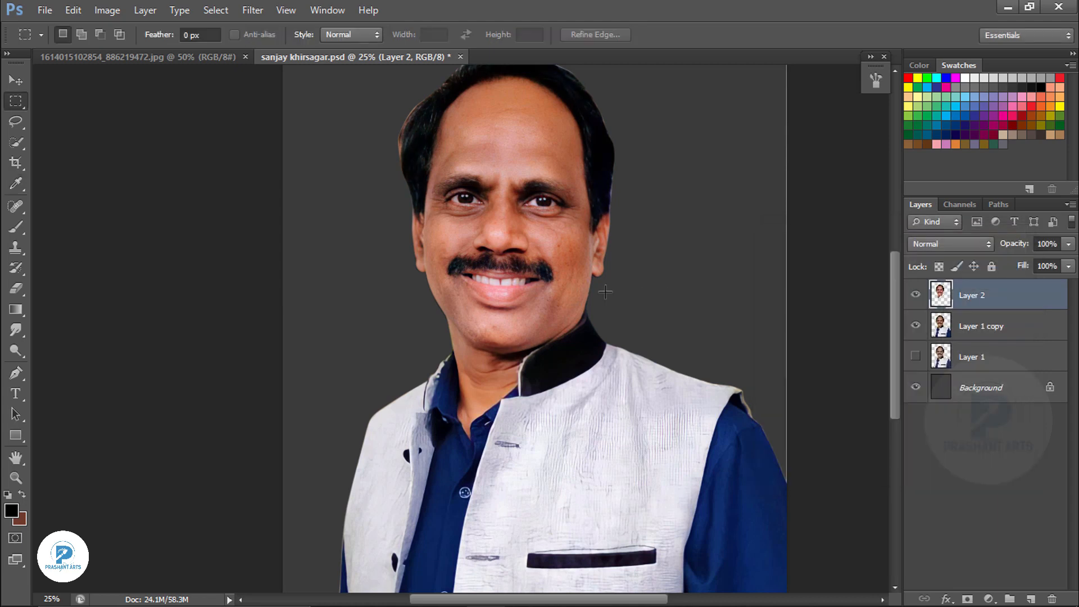
Step: Create a new layer above Layer 2 and prepare the Brush at 100% opacity for retouching the eyes
{"action": "key", "text": "v"}
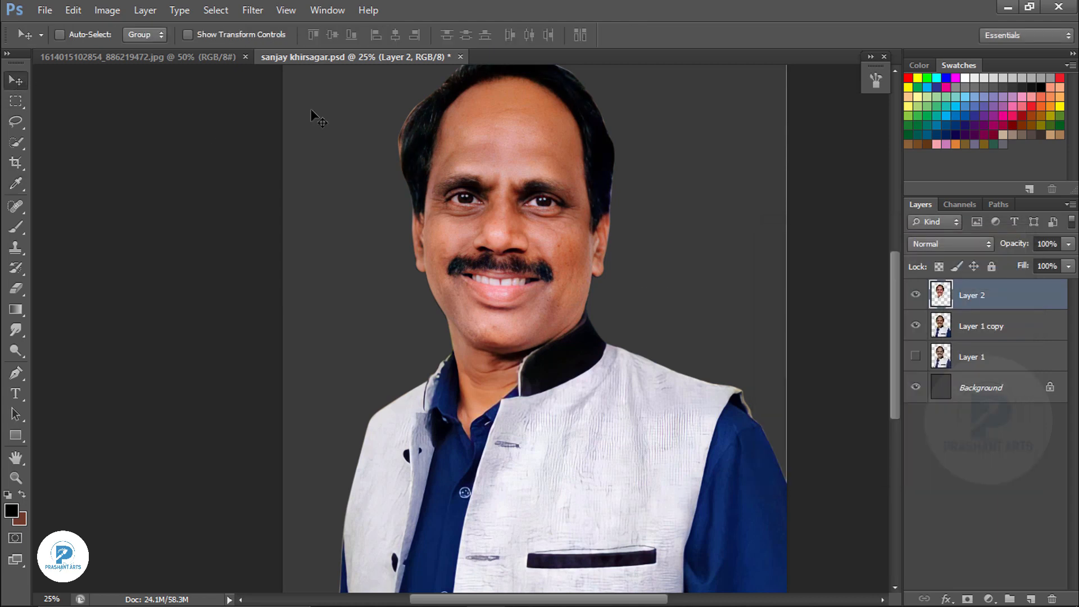
{"action": "left_click", "coordinate": [23, 233]}
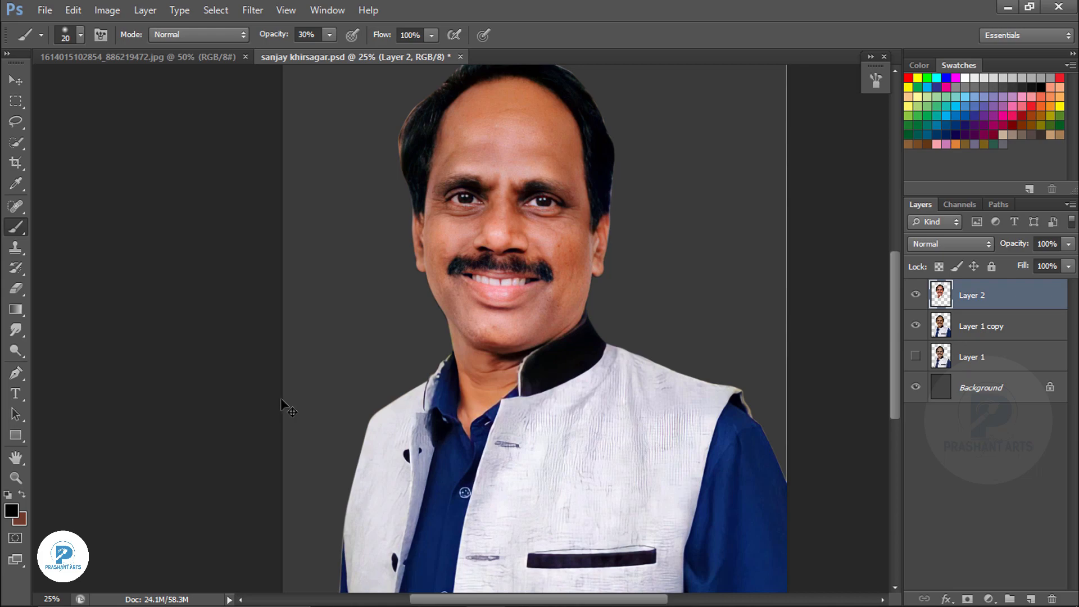
{"action": "key", "text": "ctrl+plus"}
{"action": "key", "text": "ctrl+plus"}
{"action": "key", "text": "ctrl+plus"}
{"action": "left_click_drag", "start_coordinate": [566, 194], "coordinate": [503, 390]}
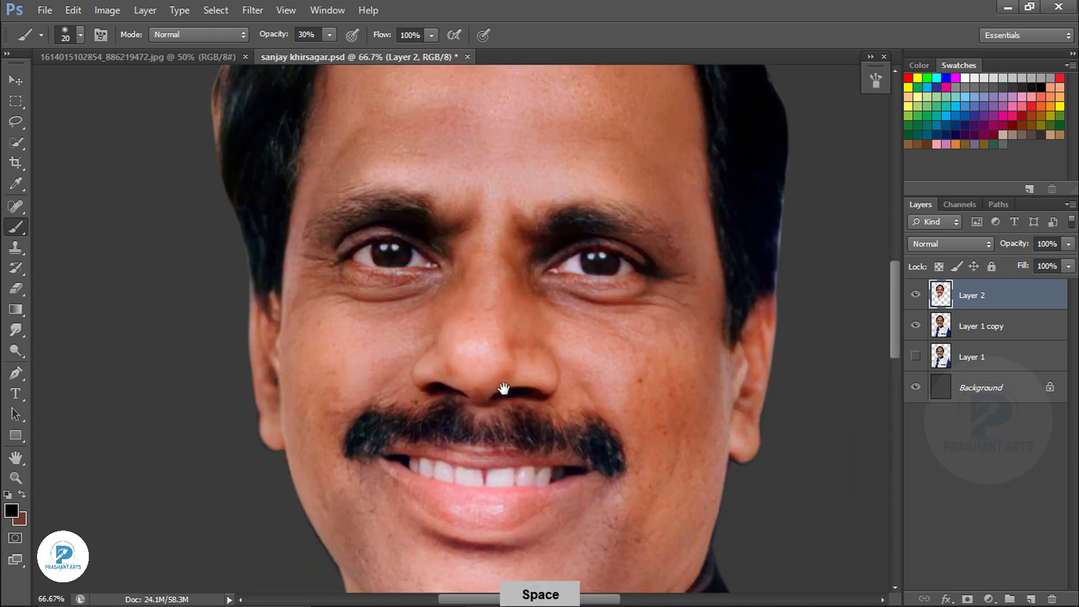
{"action": "key", "text": "ctrl+plus"}
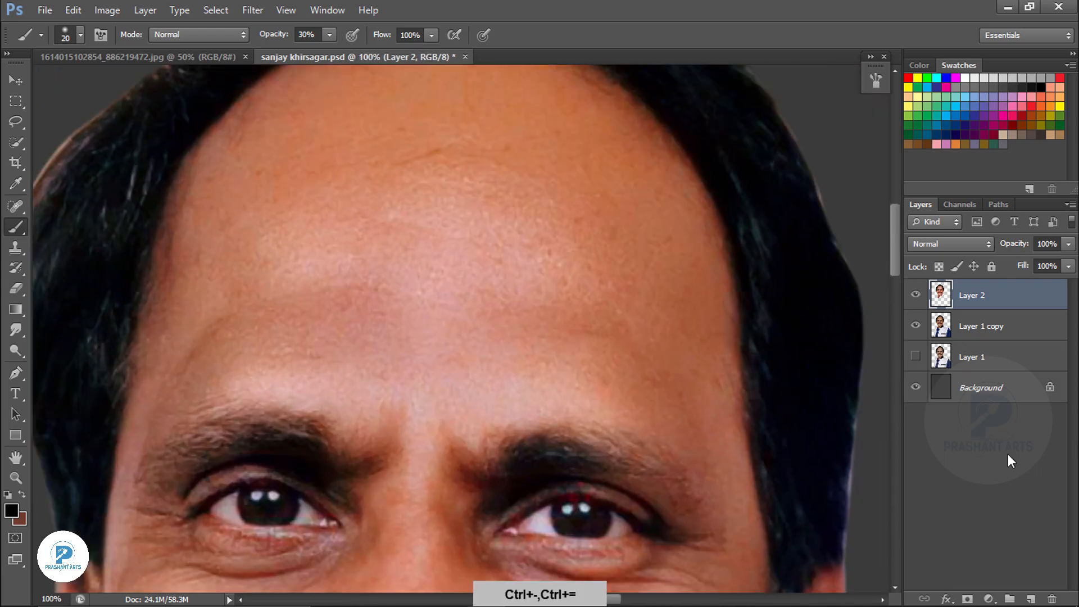
{"action": "left_click", "coordinate": [1031, 598]}
{"action": "left_click_drag", "start_coordinate": [501, 433], "coordinate": [622, 361]}
{"action": "key", "text": "ctrl+plus"}
{"action": "key", "text": "ctrl+plus"}
{"action": "left_click_drag", "start_coordinate": [724, 398], "coordinate": [585, 272]}
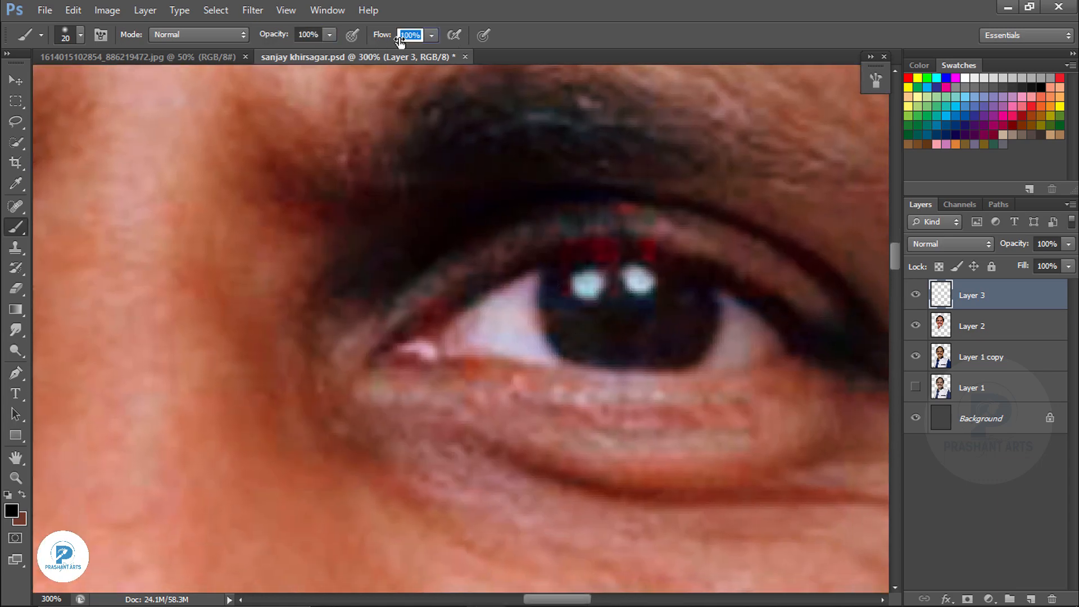
Step: Paint the irises of both eyes solid black on Layer 3 with a 9 px brush
{"action": "mouse_move", "coordinate": [559, 281]}
{"action": "left_mouse_down"}
{"action": "mouse_move", "coordinate": [577, 335]}
{"action": "mouse_move", "coordinate": [705, 294]}
{"action": "mouse_move", "coordinate": [684, 313]}
{"action": "mouse_move", "coordinate": [586, 267]}
{"action": "mouse_move", "coordinate": [623, 307]}
{"action": "mouse_move", "coordinate": [621, 331]}
{"action": "left_mouse_up"}
{"action": "left_click_drag", "start_coordinate": [583, 260], "coordinate": [591, 259]}
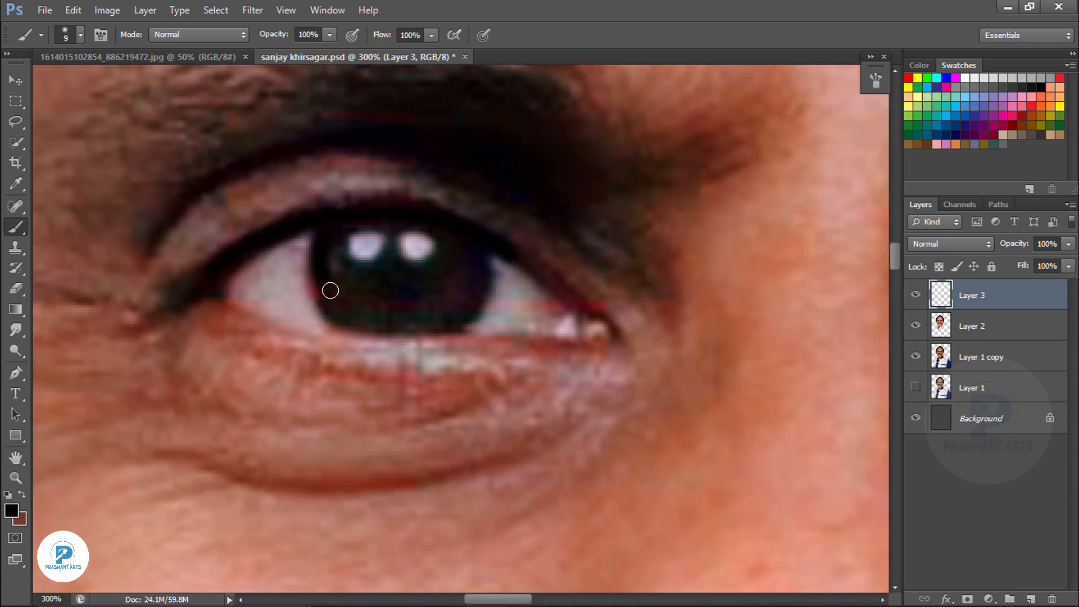
{"action": "left_click_drag", "start_coordinate": [329, 290], "coordinate": [337, 329]}
{"action": "key", "text": "ctrl+alt+z"}
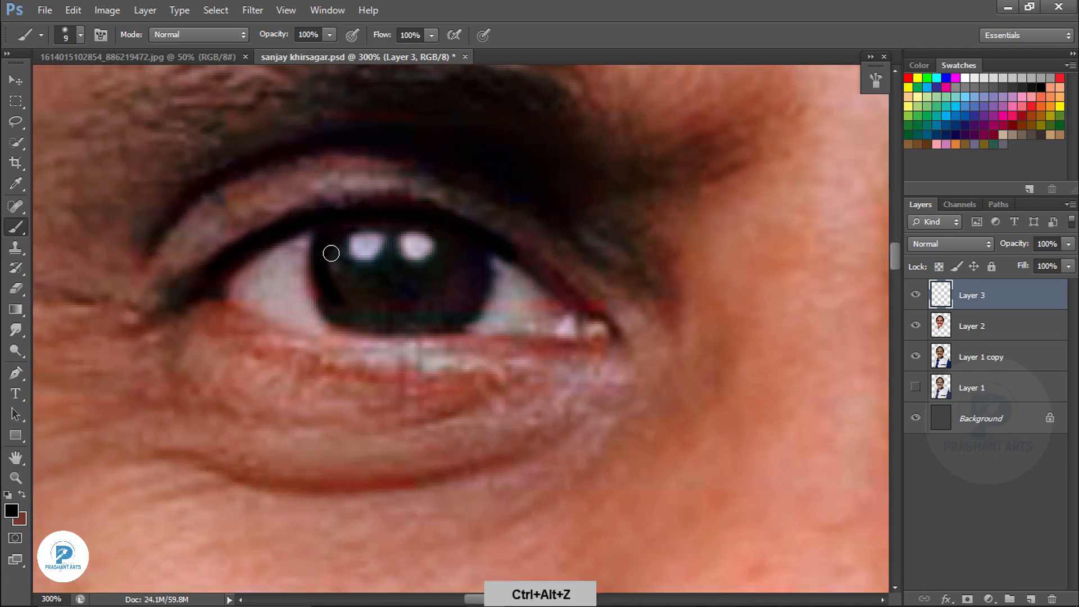
{"action": "mouse_move", "coordinate": [329, 250]}
{"action": "left_mouse_down"}
{"action": "mouse_move", "coordinate": [471, 270]}
{"action": "mouse_move", "coordinate": [520, 256]}
{"action": "left_mouse_up"}
{"action": "mouse_move", "coordinate": [374, 318]}
{"action": "left_mouse_down"}
{"action": "mouse_move", "coordinate": [396, 245]}
{"action": "mouse_move", "coordinate": [346, 243]}
{"action": "left_mouse_up"}
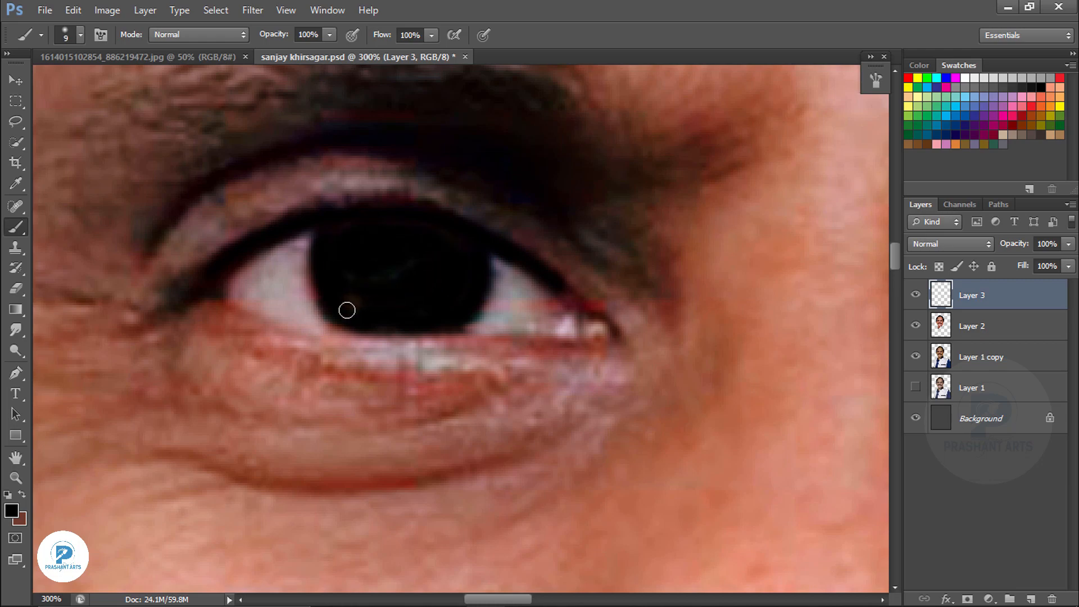
Step: Paint round white catchlights in both eyes on a new layer and clean up the black iris paint on Layer 3
{"action": "key", "text": "shift+ctrl+alt+n"}
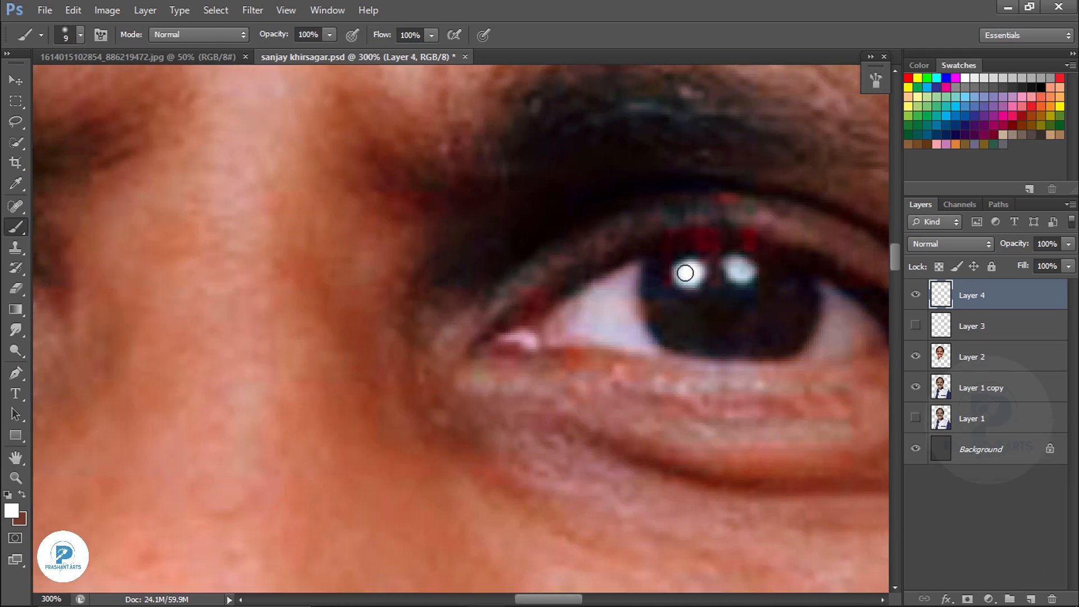
{"action": "left_click", "coordinate": [915, 325]}
{"action": "key", "text": "e"}
{"action": "left_click_drag", "start_coordinate": [133, 185], "coordinate": [414, 202]}
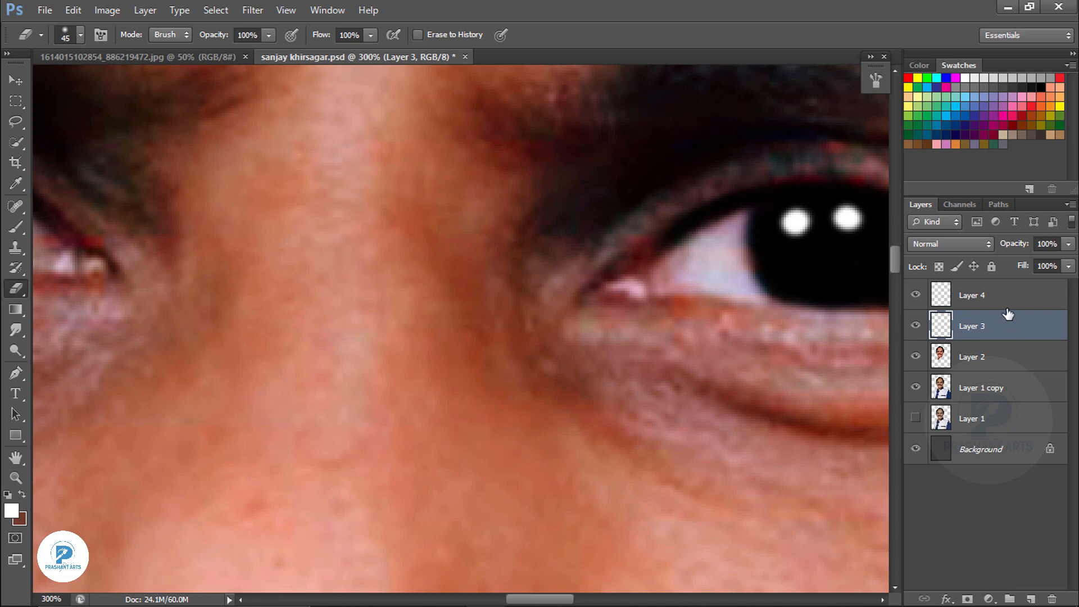
Step: Brighten the whites of both eyes on Layer 2 with a white 15 px brush at 52% opacity
{"action": "left_click", "coordinate": [1000, 357]}
{"action": "key", "text": "b"}
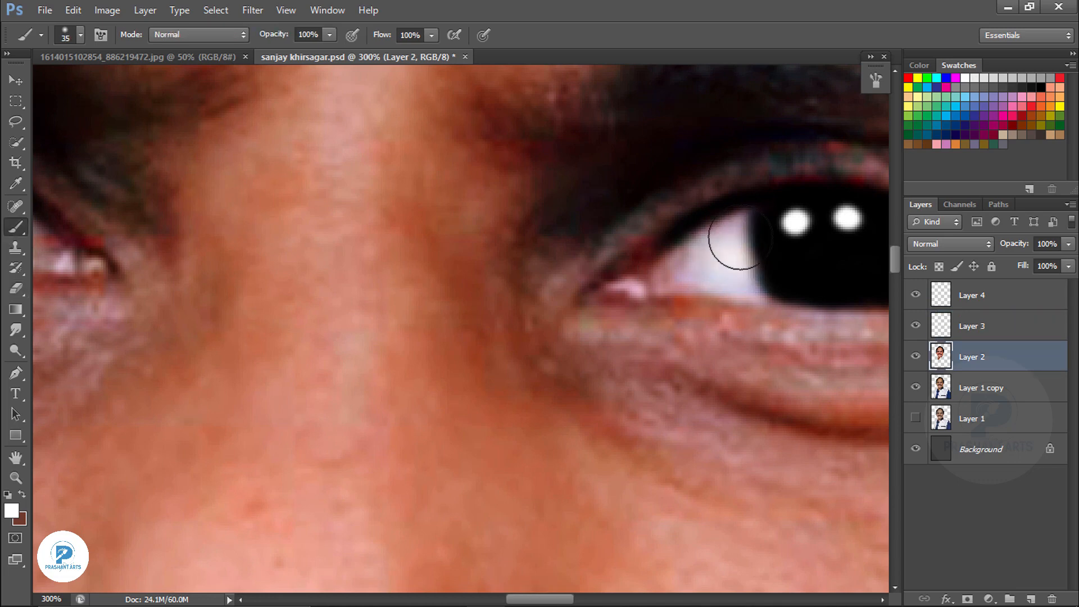
{"action": "key", "text": "ctrl+alt+z"}
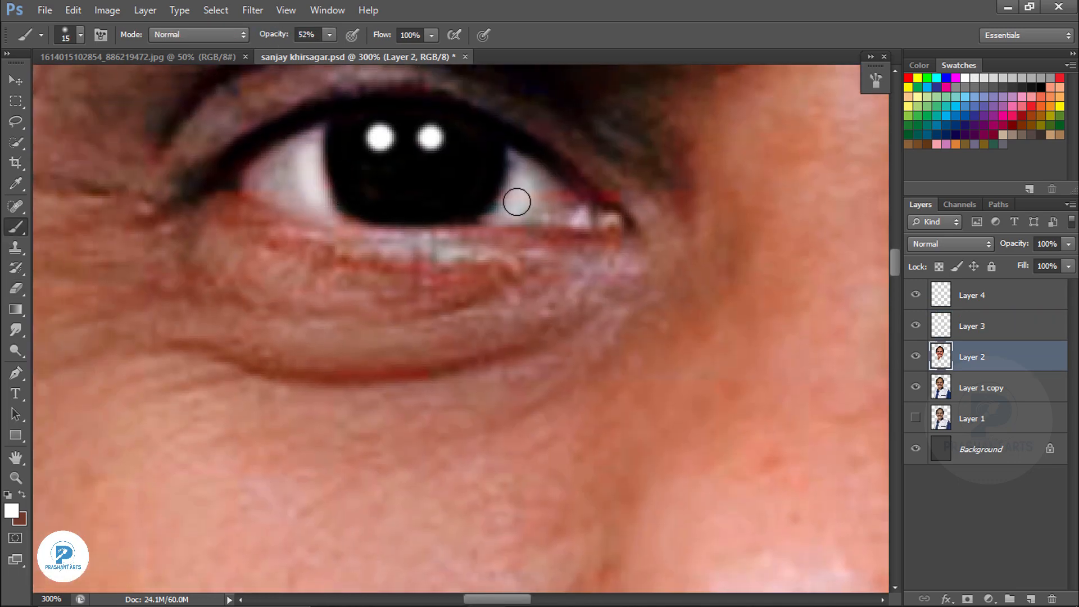
Step: Merge Layer 2, Layer 3 and Layer 4 into one face layer
{"action": "left_click", "coordinate": [980, 296], "text": "shift"}
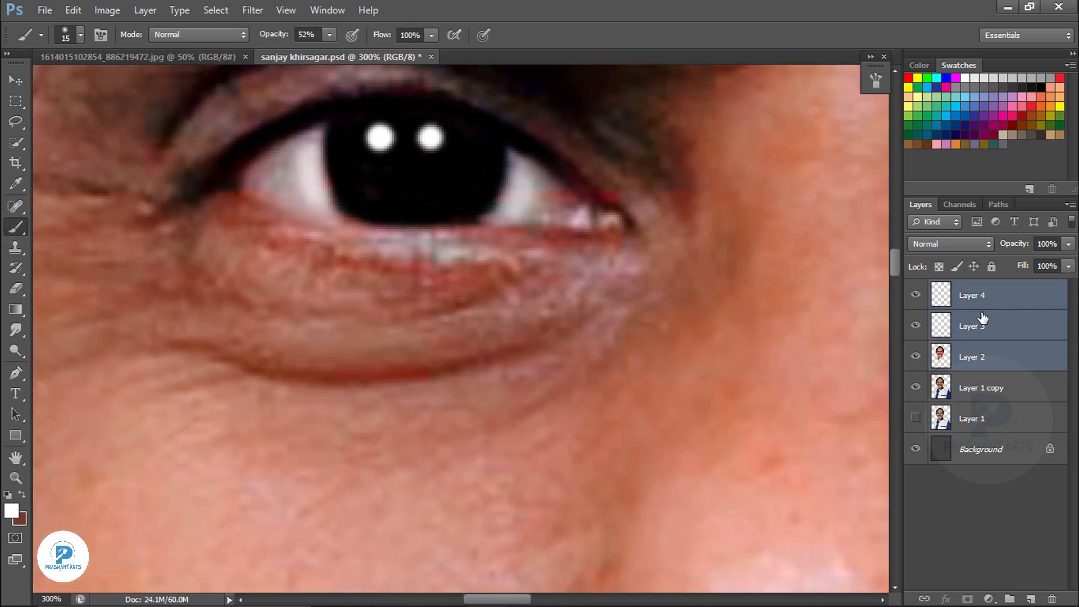
{"action": "key", "text": "ctrl+e"}
{"action": "key", "text": "ctrl+minus"}
{"action": "key", "text": "ctrl+minus"}
{"action": "key", "text": "ctrl+minus"}
{"action": "key", "text": "ctrl+minus"}
{"action": "key", "text": "ctrl+minus"}
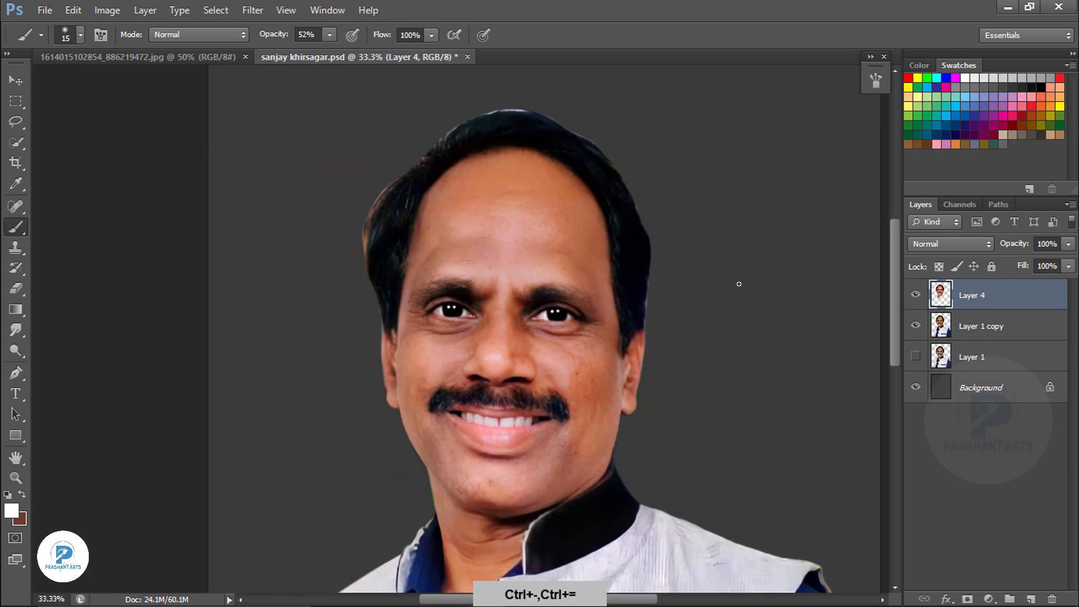
Step: Load the face layer's outline as a selection and add a new Color-mode layer with light orange as foreground color
{"action": "left_click", "coordinate": [946, 296], "text": "ctrl"}
{"action": "left_click", "coordinate": [1030, 599]}
{"action": "left_click", "coordinate": [12, 510]}
{"action": "left_click", "coordinate": [681, 389]}
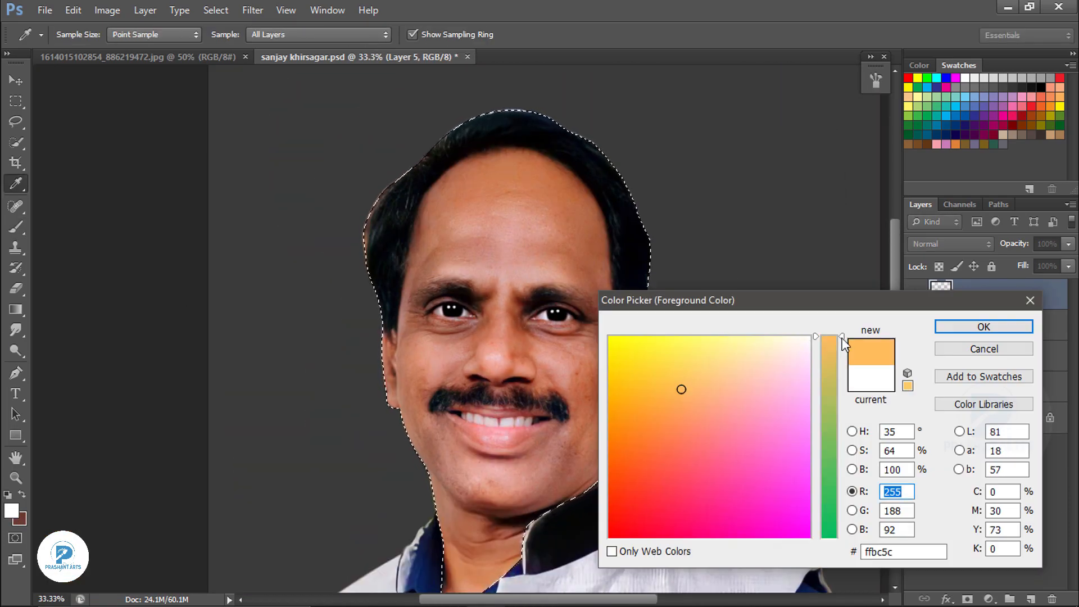
{"action": "key", "text": "Return"}
{"action": "key", "text": "b"}
{"action": "left_click", "coordinate": [949, 244]}
{"action": "left_click", "coordinate": [927, 386]}
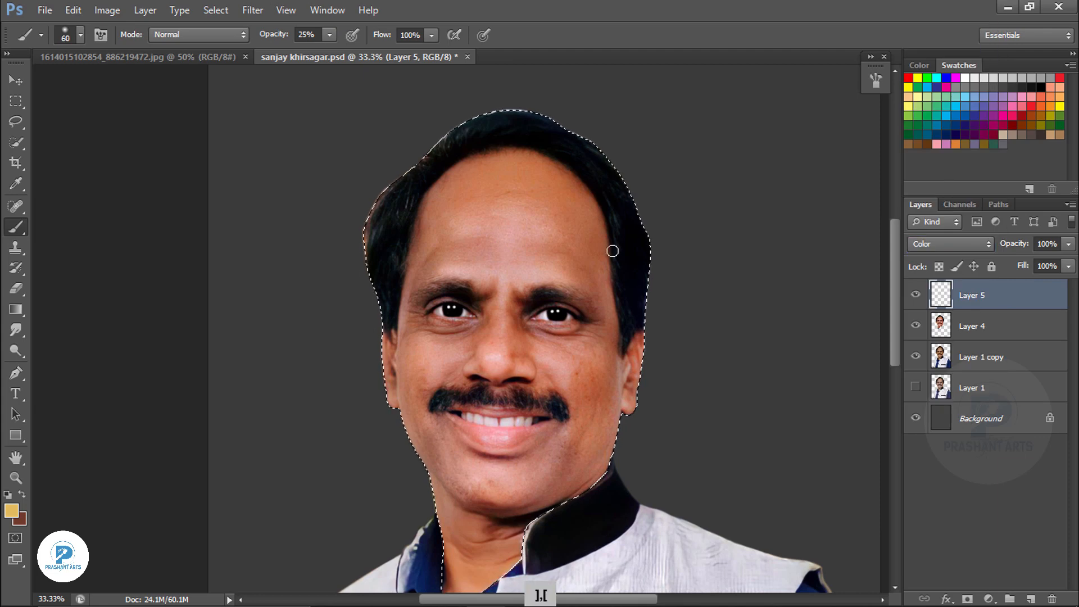
Step: Tint the skin light orange on Layer 5 with a 500 px brush at 25% opacity
{"action": "key", "text": "bracketright"}
{"action": "key", "text": "bracketright"}
{"action": "key", "text": "bracketright"}
{"action": "key", "text": "bracketright"}
{"action": "key", "text": "bracketright"}
{"action": "key", "text": "bracketright"}
{"action": "key", "text": "bracketright"}
{"action": "key", "text": "bracketright"}
{"action": "key", "text": "bracketright"}
{"action": "key", "text": "bracketright"}
{"action": "key", "text": "bracketright"}
{"action": "key", "text": "bracketright"}
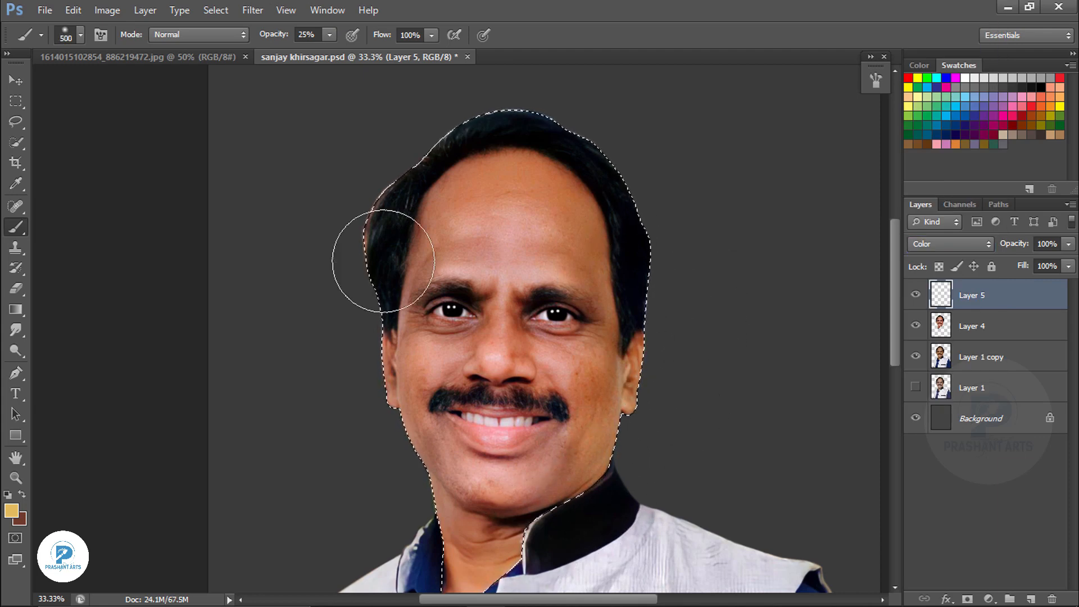
Step: Brush light red over the edges of the face and neck on Layer 5 and set the layer's opacity to 44%
{"action": "left_click", "coordinate": [11, 510]}
{"action": "left_click", "coordinate": [817, 428]}
{"action": "key", "text": "Return"}
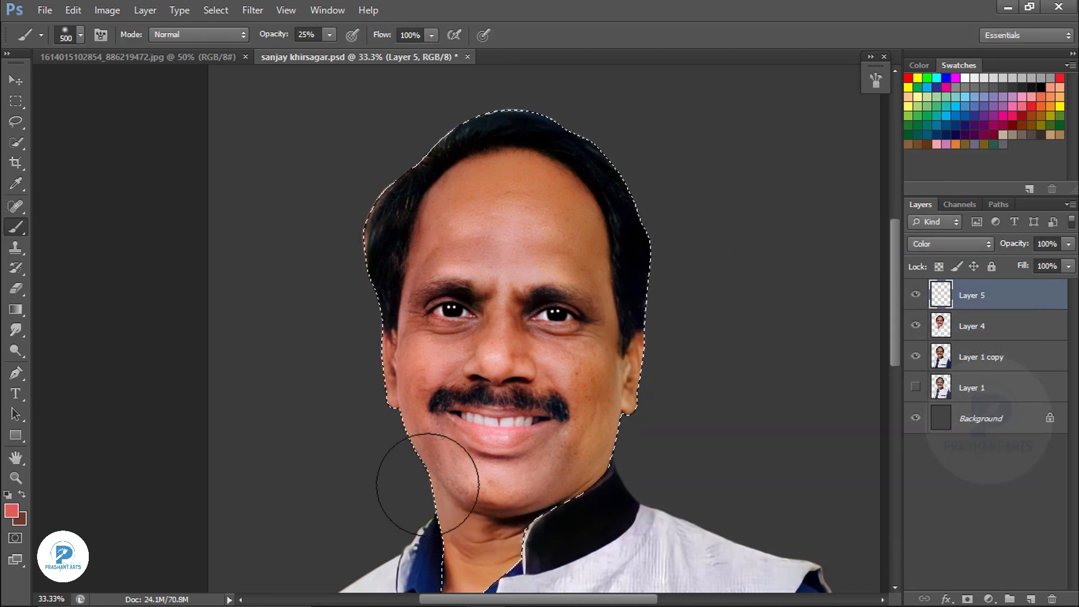
{"action": "key", "text": "ctrl+alt+z"}
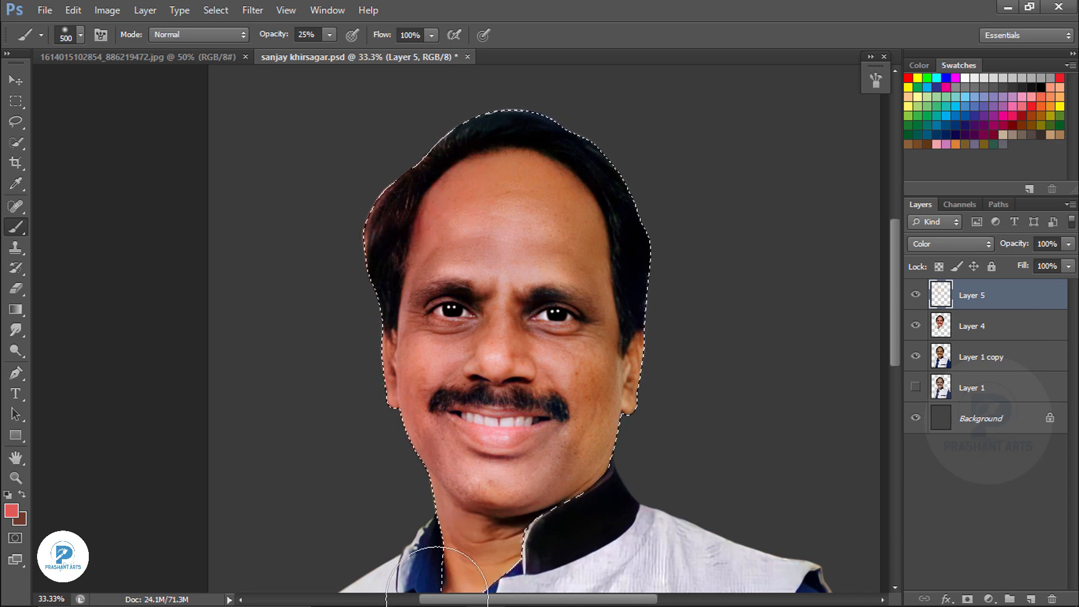
{"action": "left_click_drag", "start_coordinate": [437, 595], "coordinate": [458, 510]}
{"action": "mouse_move", "coordinate": [1014, 247]}
{"action": "left_mouse_down"}
{"action": "mouse_move", "coordinate": [1002, 248]}
{"action": "mouse_move", "coordinate": [1015, 247]}
{"action": "left_mouse_up"}
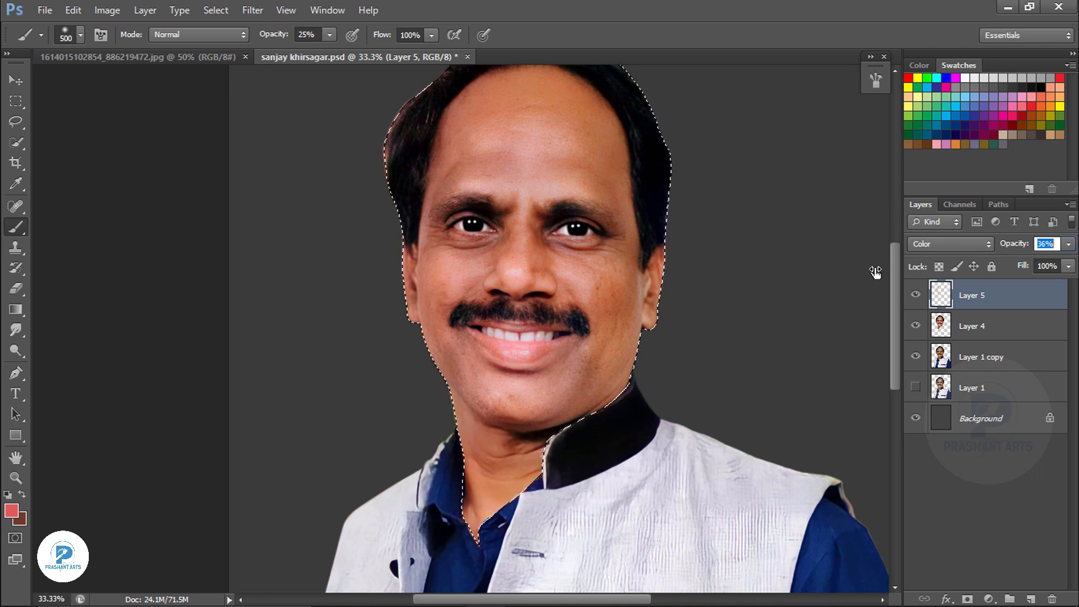
{"action": "left_click_drag", "start_coordinate": [876, 275], "coordinate": [1020, 248]}
Step: Tint the lips bright pink on Layer 5 with a smaller brush at 25% opacity
{"action": "key", "text": "ctrl+plus"}
{"action": "key", "text": "ctrl+plus"}
{"action": "key", "text": "bracketleft"}
{"action": "key", "text": "bracketleft"}
{"action": "key", "text": "bracketleft"}
{"action": "key", "text": "bracketleft"}
{"action": "key", "text": "bracketleft"}
{"action": "key", "text": "bracketleft"}
{"action": "key", "text": "bracketleft"}
{"action": "key", "text": "bracketleft"}
{"action": "key", "text": "bracketleft"}
{"action": "key", "text": "bracketleft"}
{"action": "key", "text": "bracketleft"}
{"action": "key", "text": "bracketleft"}
{"action": "key", "text": "bracketleft"}
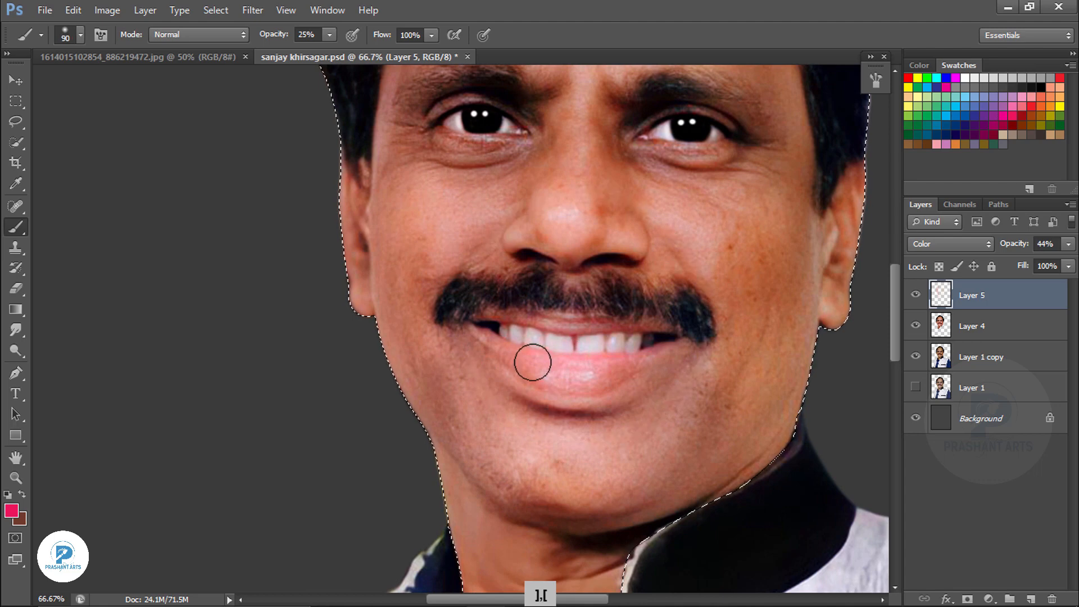
{"action": "left_click_drag", "start_coordinate": [536, 367], "coordinate": [635, 351]}
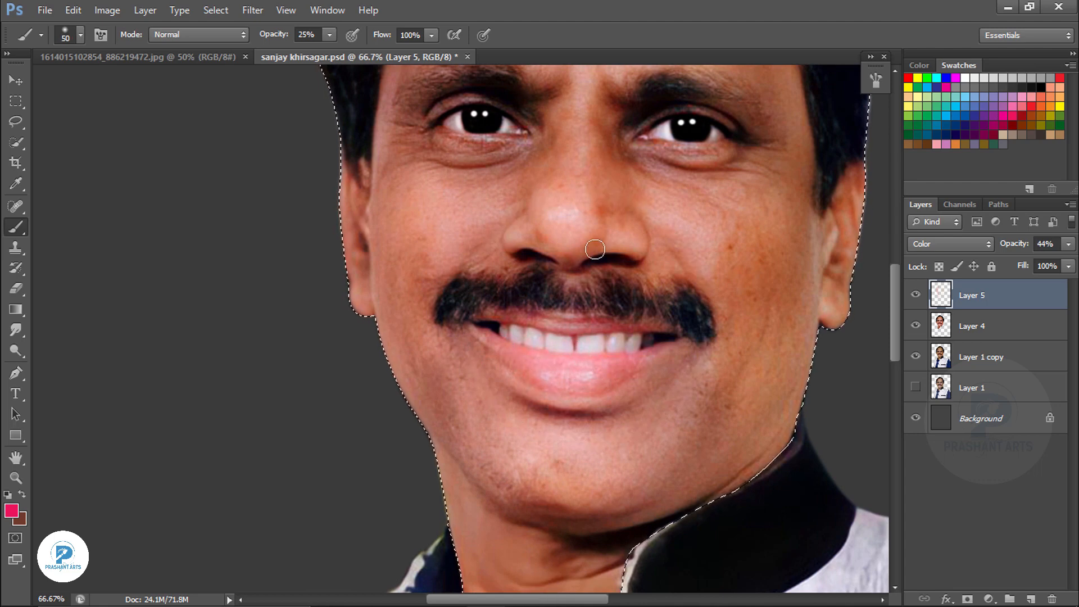
Step: Paint soft white highlights around the nose and mouth on a new layer with the brush at 25% opacity
{"action": "left_click", "coordinate": [965, 78]}
{"action": "left_click", "coordinate": [1031, 598]}
{"action": "key", "text": "bracketright"}
{"action": "key", "text": "bracketright"}
{"action": "key", "text": "bracketright"}
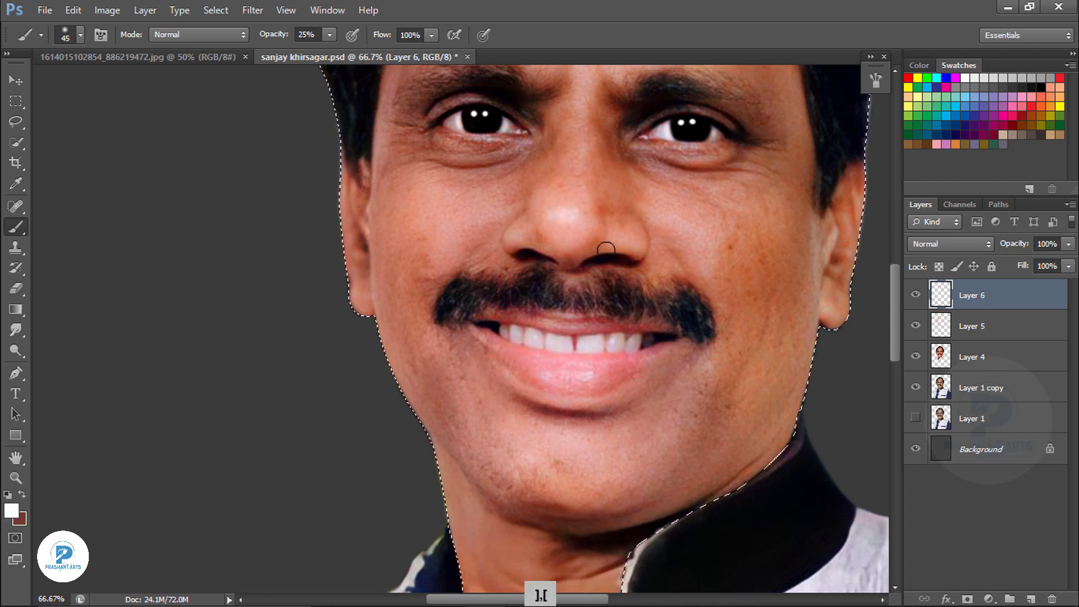
{"action": "mouse_move", "coordinate": [607, 410]}
{"action": "left_mouse_down"}
{"action": "mouse_move", "coordinate": [494, 321]}
{"action": "mouse_move", "coordinate": [538, 340]}
{"action": "left_mouse_up"}
{"action": "left_click_drag", "start_coordinate": [604, 314], "coordinate": [563, 374]}
Step: Add faint white highlights to the forehead on Layer 6 with a 150 px brush at 13% opacity
{"action": "left_click_drag", "start_coordinate": [463, 272], "coordinate": [461, 521]}
{"action": "key", "text": "bracketright"}
{"action": "left_click_drag", "start_coordinate": [285, 39], "coordinate": [280, 40]}
{"action": "key", "text": "bracketright"}
{"action": "key", "text": "bracketright"}
{"action": "key", "text": "bracketright"}
{"action": "left_click_drag", "start_coordinate": [479, 204], "coordinate": [417, 203]}
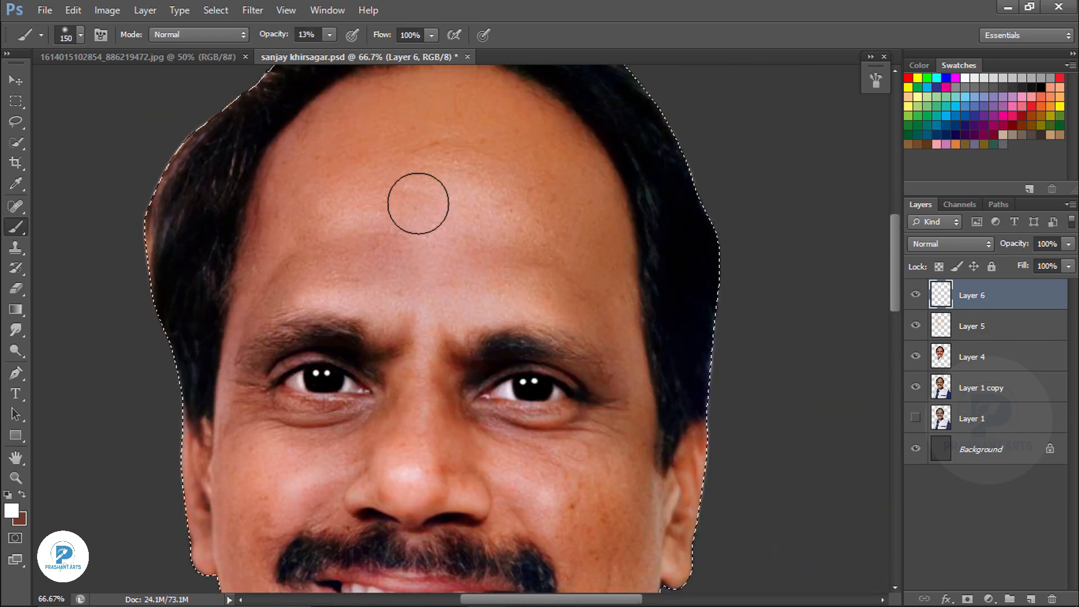
{"action": "mouse_move", "coordinate": [505, 412]}
{"action": "left_mouse_down"}
{"action": "mouse_move", "coordinate": [498, 348]}
{"action": "mouse_move", "coordinate": [521, 162]}
{"action": "left_mouse_up"}
Step: Merge Layer 4, Layer 5 and Layer 6, and place a duplicate of the merged face below Layer 1 copy
{"action": "left_click", "coordinate": [974, 354], "text": "shift"}
{"action": "key", "text": "ctrl+e"}
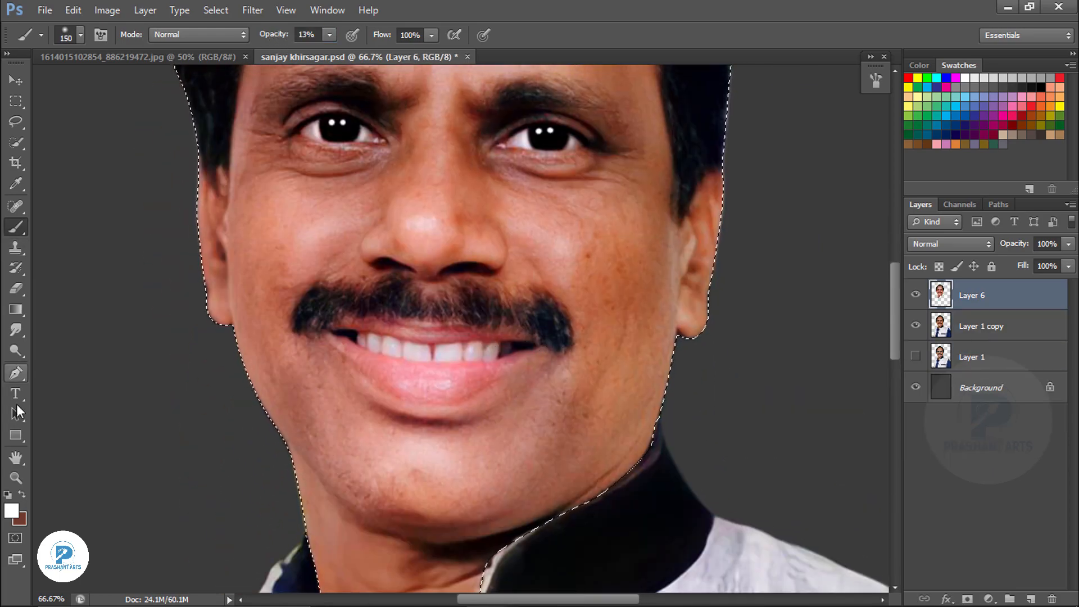
{"action": "left_click", "coordinate": [16, 330]}
{"action": "key", "text": "ctrl+j"}
{"action": "left_click_drag", "start_coordinate": [968, 300], "coordinate": [969, 401]}
{"action": "left_click_drag", "start_coordinate": [976, 360], "coordinate": [976, 365]}
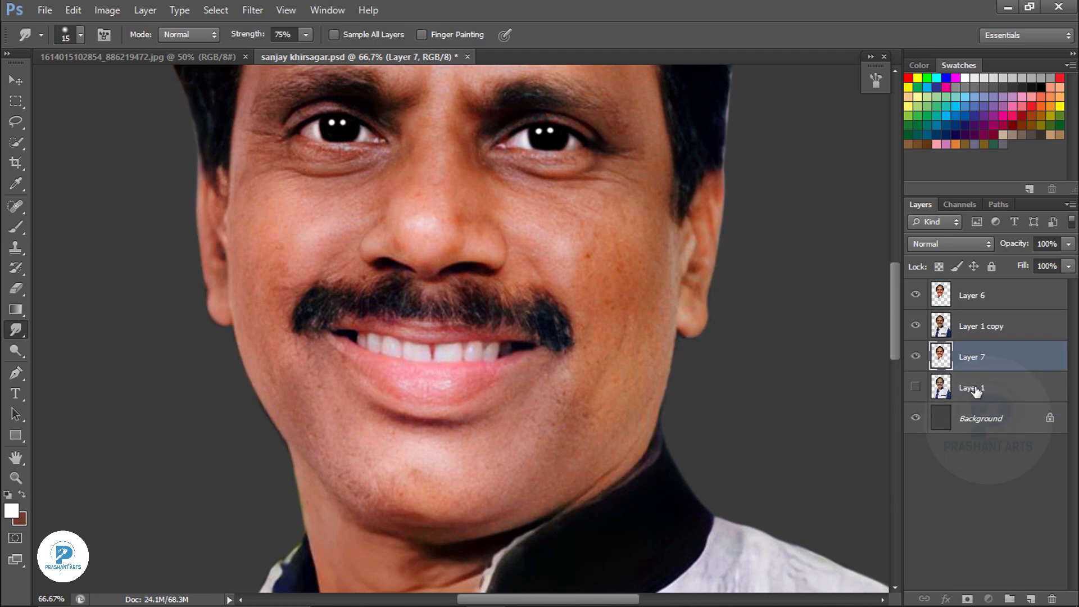
Step: Group the duplicated face with Layer 1, and merge Layer 6 into Layer 1 copy
{"action": "left_click", "coordinate": [975, 391], "text": "shift"}
{"action": "key", "text": "ctrl+g"}
{"action": "left_click", "coordinate": [982, 299]}
{"action": "key", "text": "ctrl+e"}
Step: Smooth the upper and middle forehead with the Smudge tool at 70% strength, using brush sizes of 100 to 200 px
{"action": "right_click", "coordinate": [69, 64]}
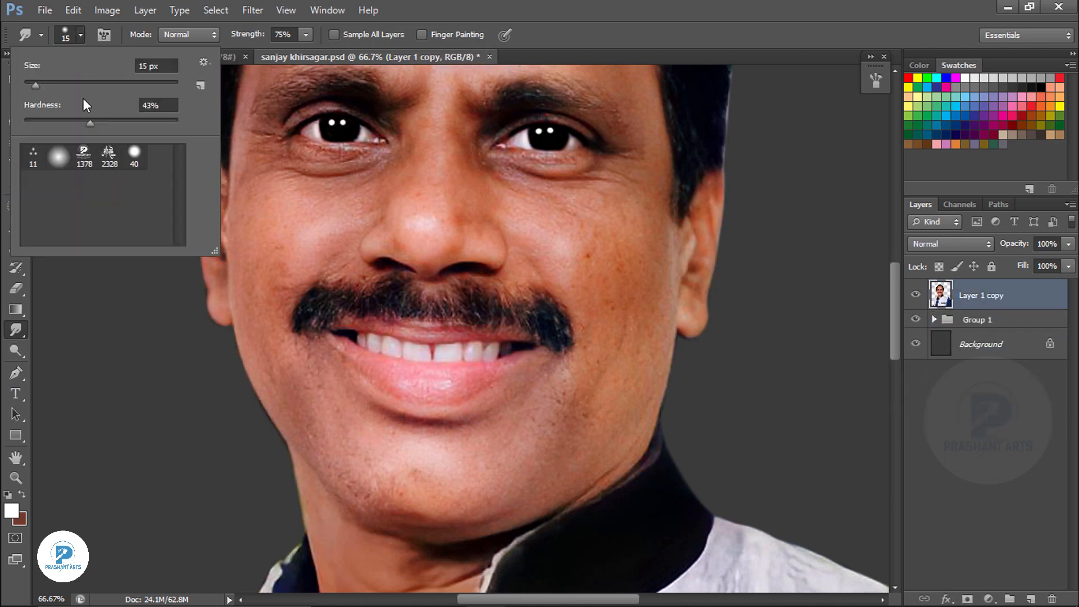
{"action": "left_click", "coordinate": [585, 37]}
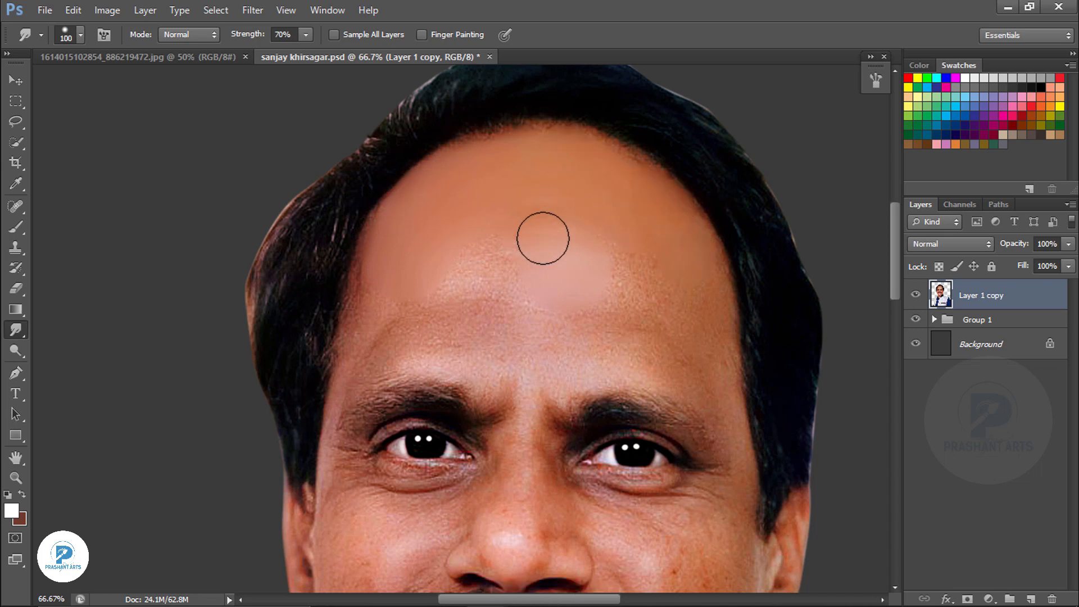
{"action": "key", "text": "ctrl+alt+z"}
{"action": "key", "text": "bracketright"}
{"action": "key", "text": "bracketright"}
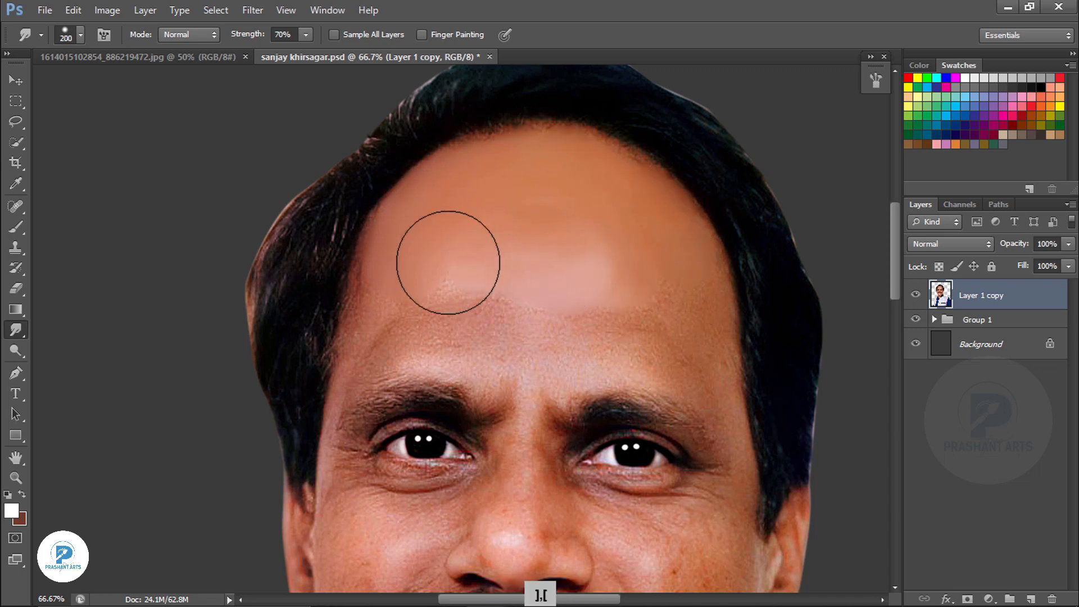
{"action": "key", "text": "bracketleft"}
{"action": "key", "text": "bracketleft"}
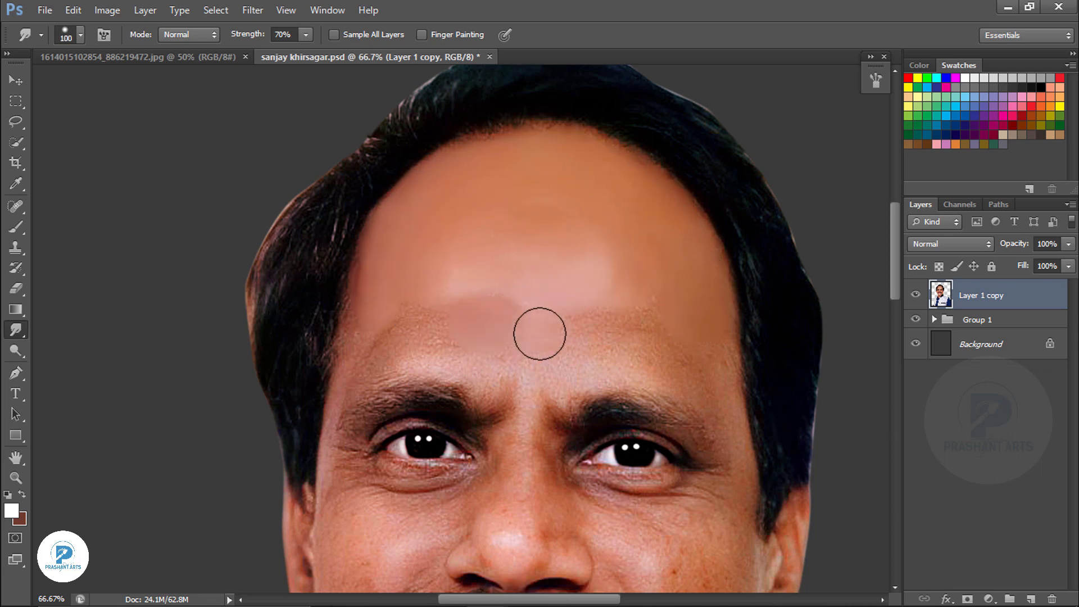
Step: Smudge the lower forehead and the skin around the eyebrows smooth with brush sizes from 70 down to 30 px
{"action": "scroll", "coordinate": [547, 305], "scroll_direction": "up", "scroll_amount": 1}
{"action": "key", "text": "bracketleft"}
{"action": "key", "text": "bracketleft"}
{"action": "key", "text": "bracketleft"}
{"action": "key", "text": "bracketleft"}
{"action": "key", "text": "bracketleft"}
{"action": "key", "text": "bracketleft"}
{"action": "key", "text": "bracketleft"}
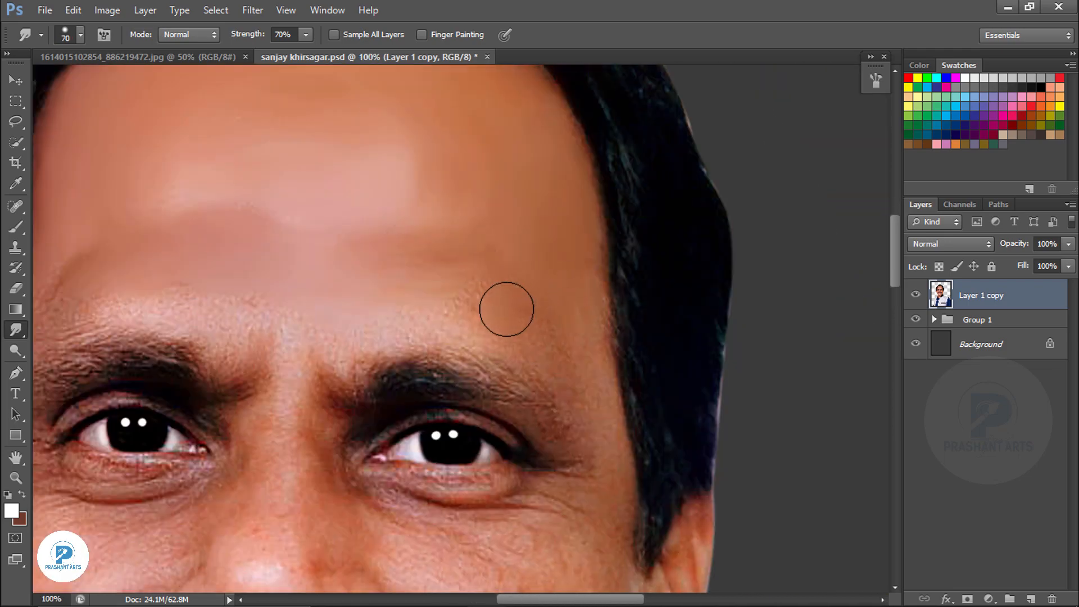
{"action": "left_click_drag", "start_coordinate": [443, 321], "coordinate": [402, 320]}
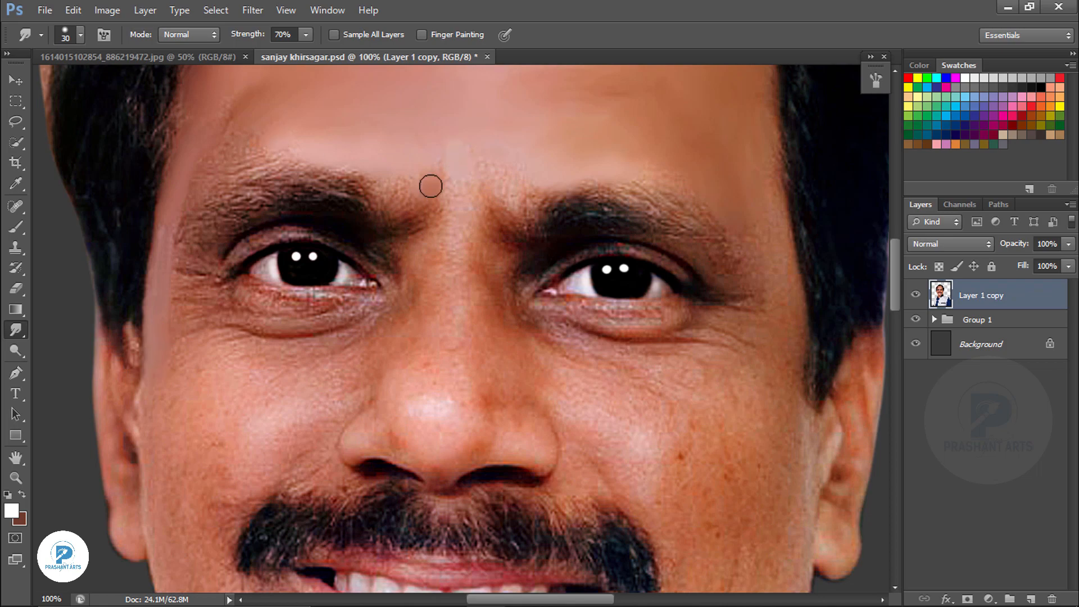
Step: Smudge the nose and the image-left cheek and jaw smooth at 70% strength, starting with a 35 px brush and enlarging it for the cheek
{"action": "key", "text": "ctrl+minus"}
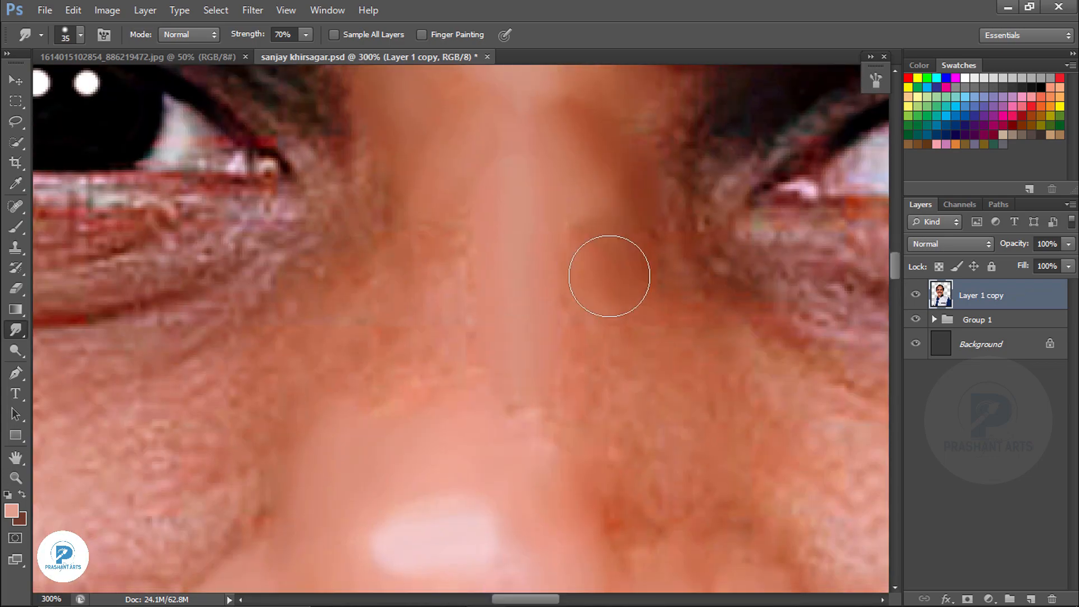
{"action": "key", "text": "ctrl+minus"}
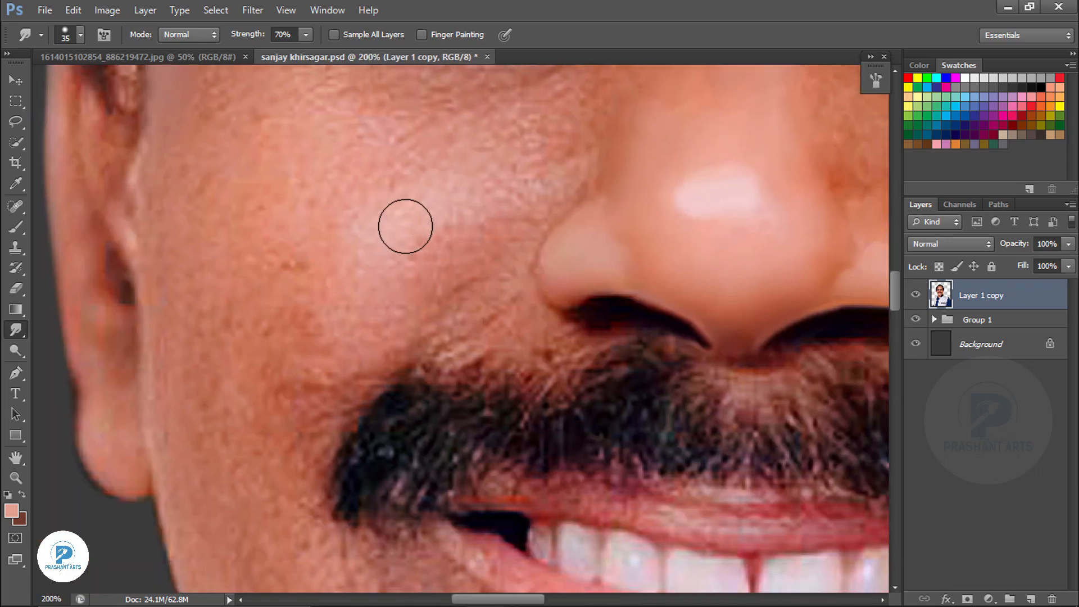
{"action": "key", "text": "bracketright"}
{"action": "key", "text": "bracketright"}
{"action": "key", "text": "bracketright"}
{"action": "key", "text": "bracketright"}
{"action": "key", "text": "bracketright"}
{"action": "key", "text": "bracketleft"}
{"action": "key", "text": "bracketleft"}
{"action": "key", "text": "bracketleft"}
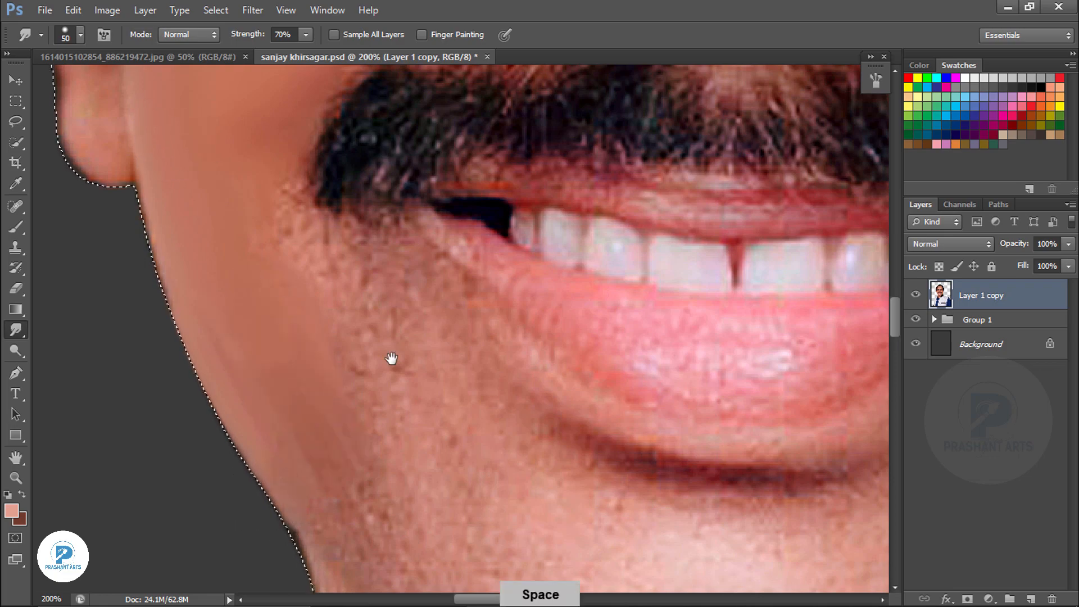
Step: Smudge the chin smooth with an 80 px brush and the skin beside the nostril with a 25 px brush
{"action": "left_click_drag", "start_coordinate": [392, 357], "coordinate": [421, 219]}
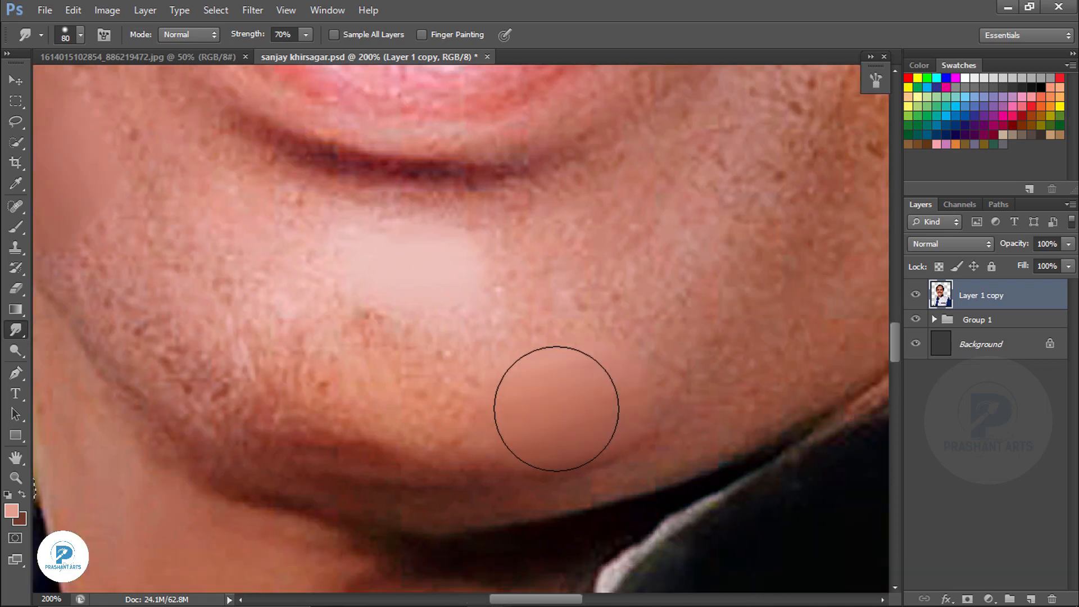
{"action": "left_click_drag", "start_coordinate": [559, 410], "coordinate": [296, 393]}
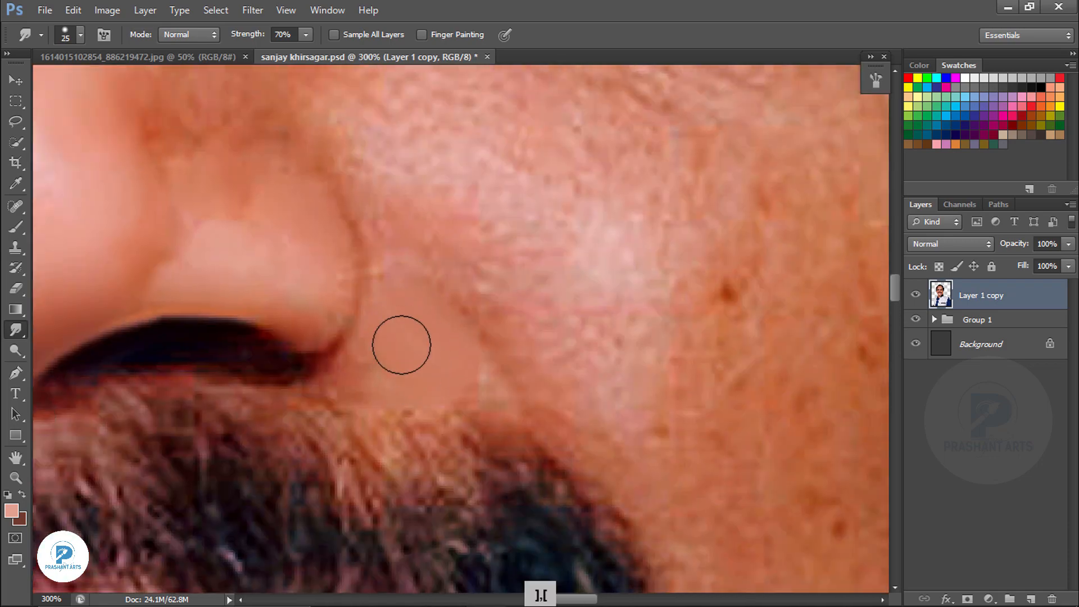
{"action": "left_click_drag", "start_coordinate": [370, 200], "coordinate": [467, 205]}
{"action": "key", "text": "ctrl+equal"}
{"action": "key", "text": "ctrl+equal"}
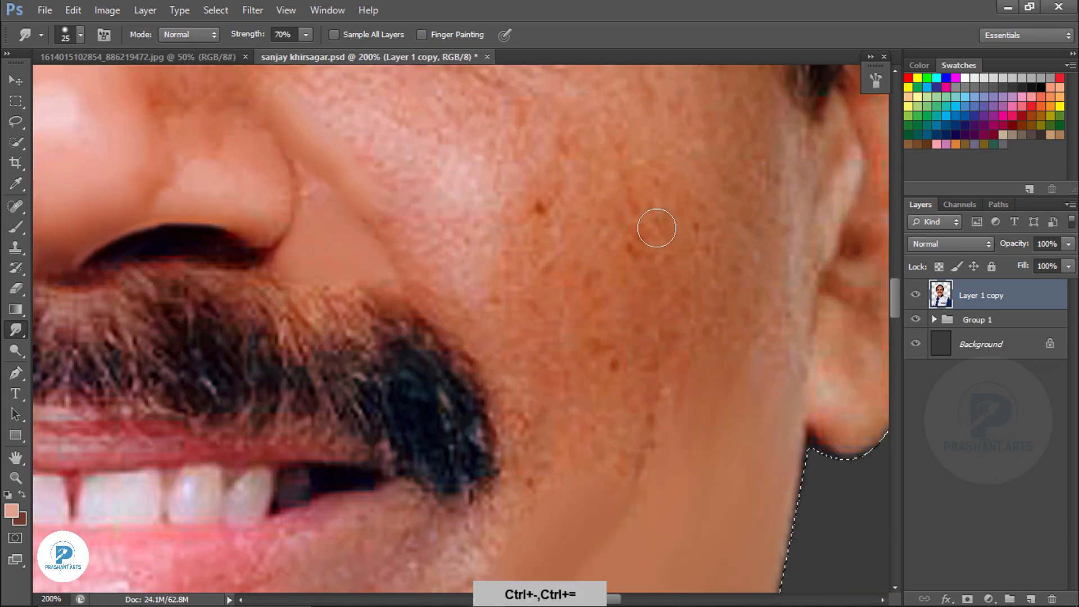
Step: Smudge the lower and outer part of the image-right cheek smooth with a 60 px brush
{"action": "key", "text": "bracketright"}
{"action": "key", "text": "bracketright"}
{"action": "key", "text": "bracketright"}
{"action": "key", "text": "bracketright"}
{"action": "scroll", "coordinate": [666, 248], "scroll_direction": "up", "scroll_amount": 3}
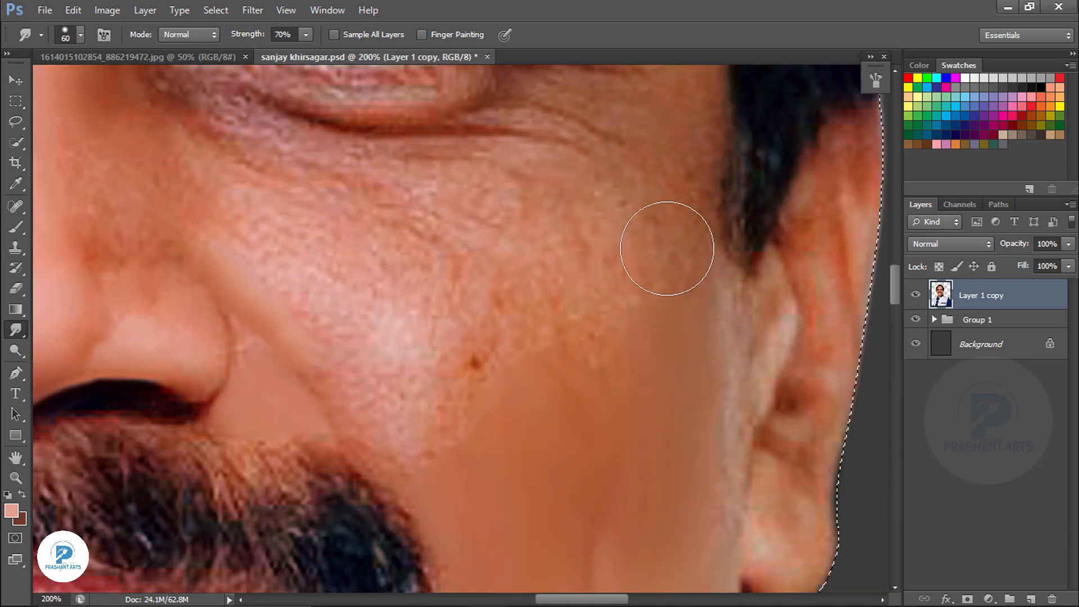
Step: Smooth the image-right upper cheek between the nose and the under-eye area with Smudge brush sizes of 40 down to 20 px
{"action": "key", "text": "ctrl+minus"}
{"action": "key", "text": "ctrl+minus"}
{"action": "key", "text": "ctrl+minus"}
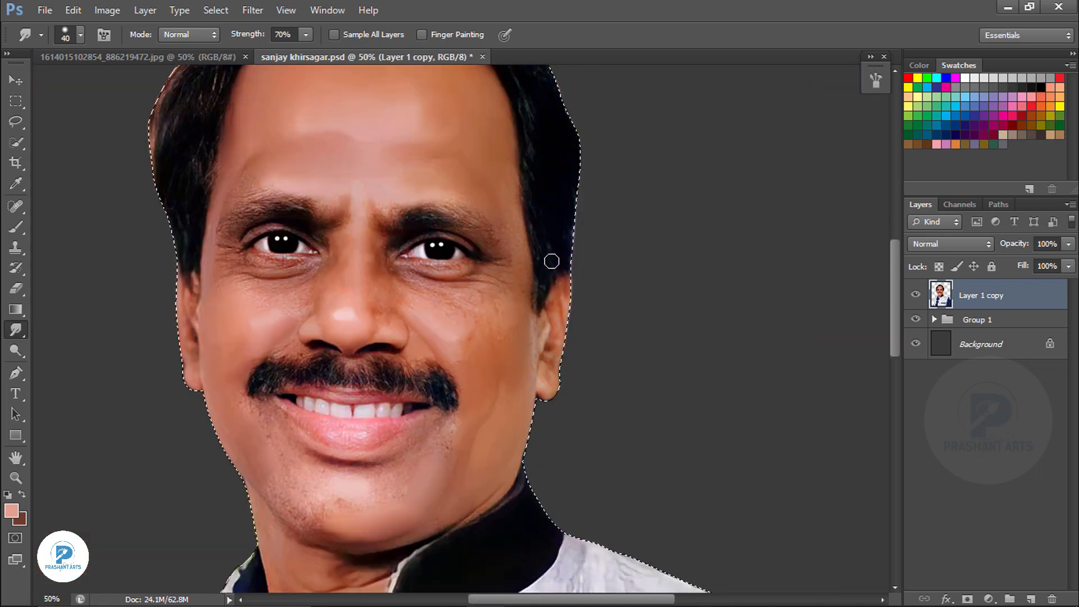
{"action": "key", "text": "ctrl+equal"}
{"action": "key", "text": "ctrl+equal"}
{"action": "key", "text": "ctrl+equal"}
{"action": "left_click_drag", "start_coordinate": [193, 176], "coordinate": [312, 255]}
{"action": "key", "text": "bracketleft"}
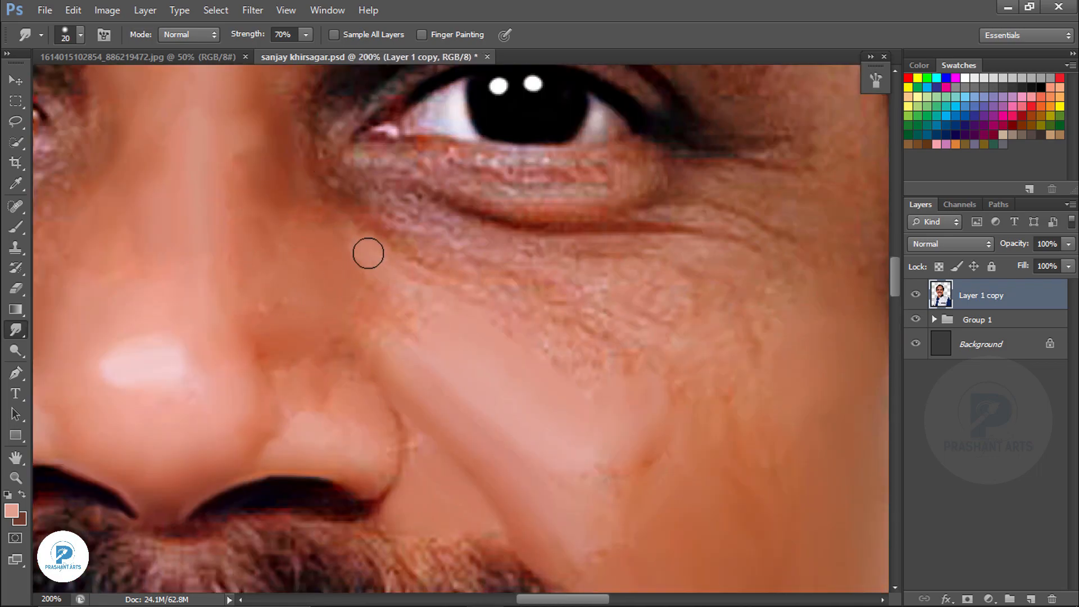
Step: Smudge the remaining rough skin on the chin smooth with a 50 px brush
{"action": "scroll", "coordinate": [330, 338], "scroll_direction": "up", "scroll_amount": 6}
{"action": "key", "text": "ctrl+minus"}
{"action": "key", "text": "ctrl+minus"}
{"action": "key", "text": "ctrl+minus"}
{"action": "key", "text": "ctrl+minus"}
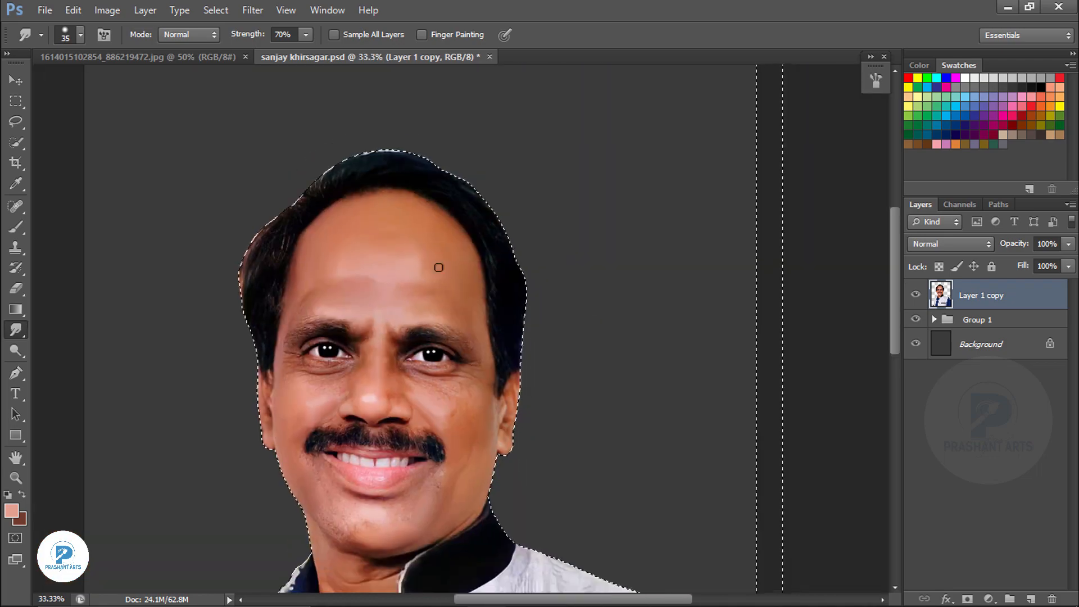
{"action": "key", "text": "ctrl+equal"}
{"action": "key", "text": "ctrl+equal"}
{"action": "key", "text": "ctrl+equal"}
{"action": "key", "text": "ctrl+equal"}
{"action": "key", "text": "bracketright"}
{"action": "key", "text": "bracketright"}
{"action": "key", "text": "bracketright"}
{"action": "scroll", "coordinate": [336, 405], "scroll_direction": "down", "scroll_amount": 6}
{"action": "key", "text": "bracketright"}
{"action": "key", "text": "bracketright"}
{"action": "key", "text": "bracketright"}
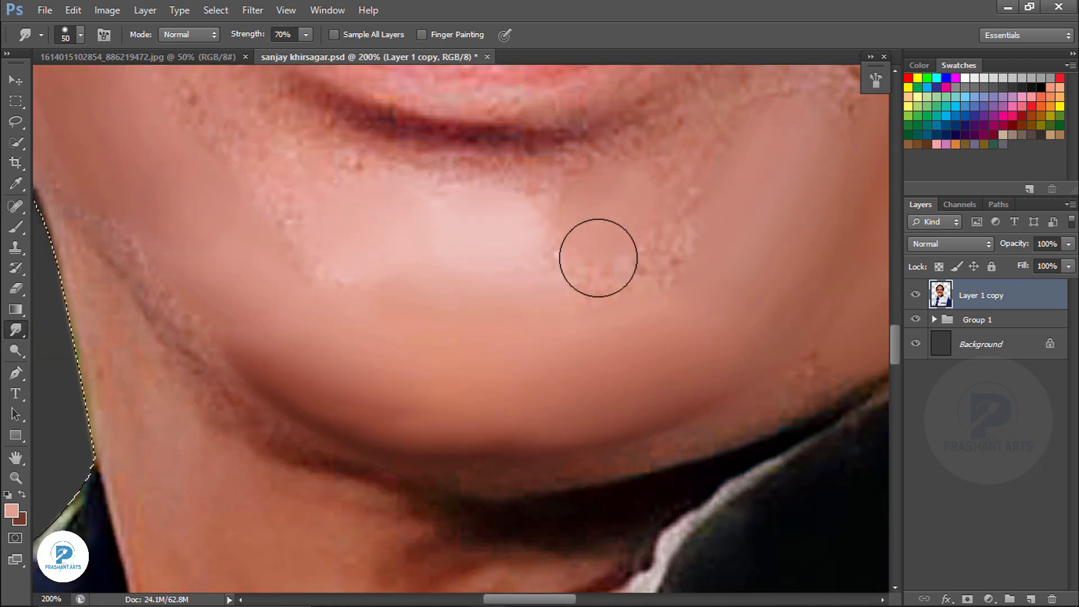
Step: Smudge the skin below the image-right corner of the mouth smooth with a 45 px brush
{"action": "scroll", "coordinate": [269, 199], "scroll_direction": "up", "scroll_amount": 5}
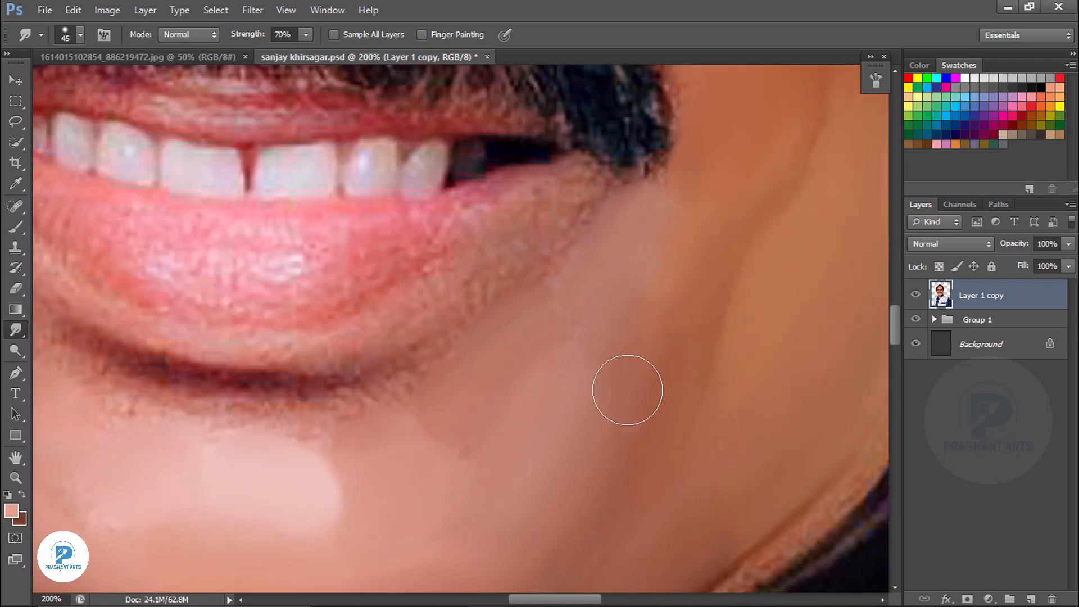
{"action": "key", "text": "bracketleft"}
{"action": "key", "text": "bracketleft"}
{"action": "key", "text": "bracketleft"}
Step: Smudge the neck down to the point of the shirt opening with brush sizes of 60 and 20 px
{"action": "scroll", "coordinate": [173, 323], "scroll_direction": "down", "scroll_amount": 10}
{"action": "key", "text": "bracketright"}
{"action": "key", "text": "bracketright"}
{"action": "key", "text": "bracketright"}
{"action": "key", "text": "bracketright"}
{"action": "key", "text": "bracketright"}
{"action": "key", "text": "bracketright"}
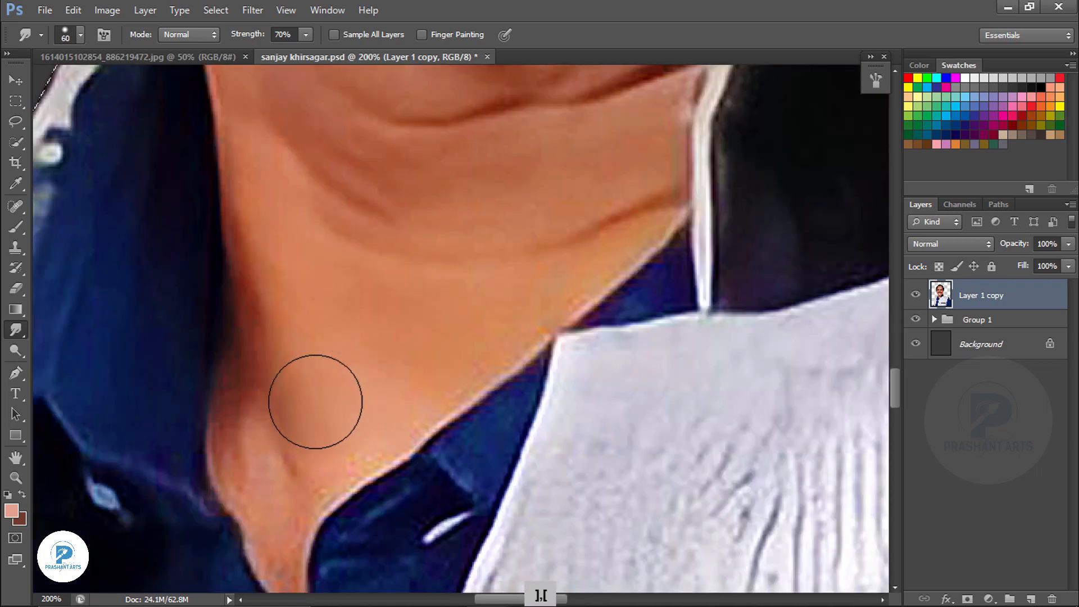
{"action": "scroll", "coordinate": [286, 548], "scroll_direction": "down", "scroll_amount": 3}
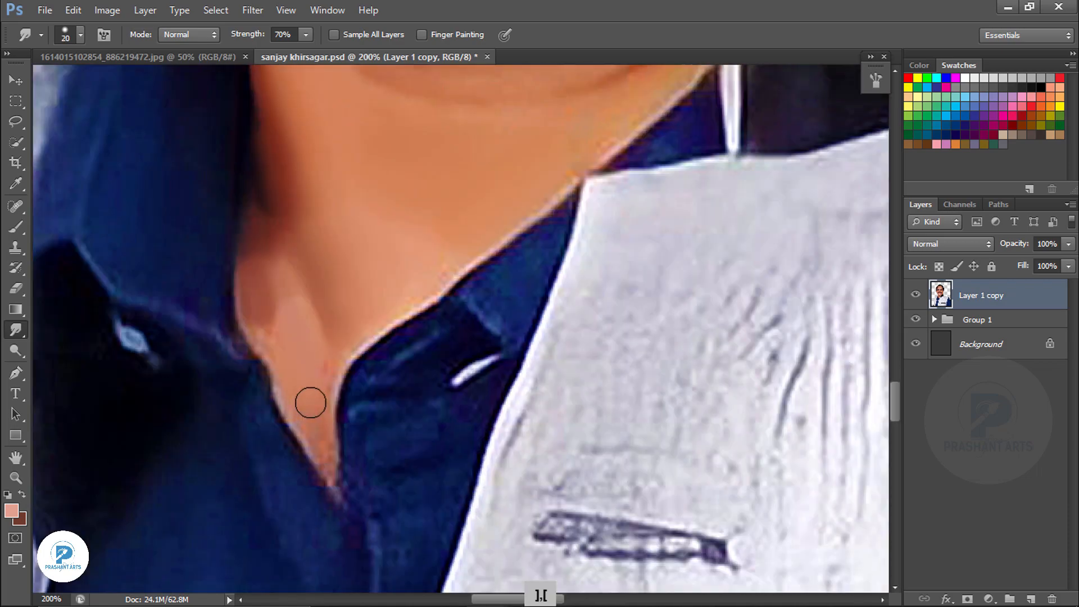
Step: Smooth the neck along the shirt collar and its upper creases within the skin selection, using Smudge brush sizes of 80 and 45 px
{"action": "scroll", "coordinate": [546, 223], "scroll_direction": "up", "scroll_amount": 4}
{"action": "scroll", "coordinate": [546, 223], "scroll_direction": "right", "scroll_amount": 1}
{"action": "key", "text": "bracketright"}
{"action": "key", "text": "bracketright"}
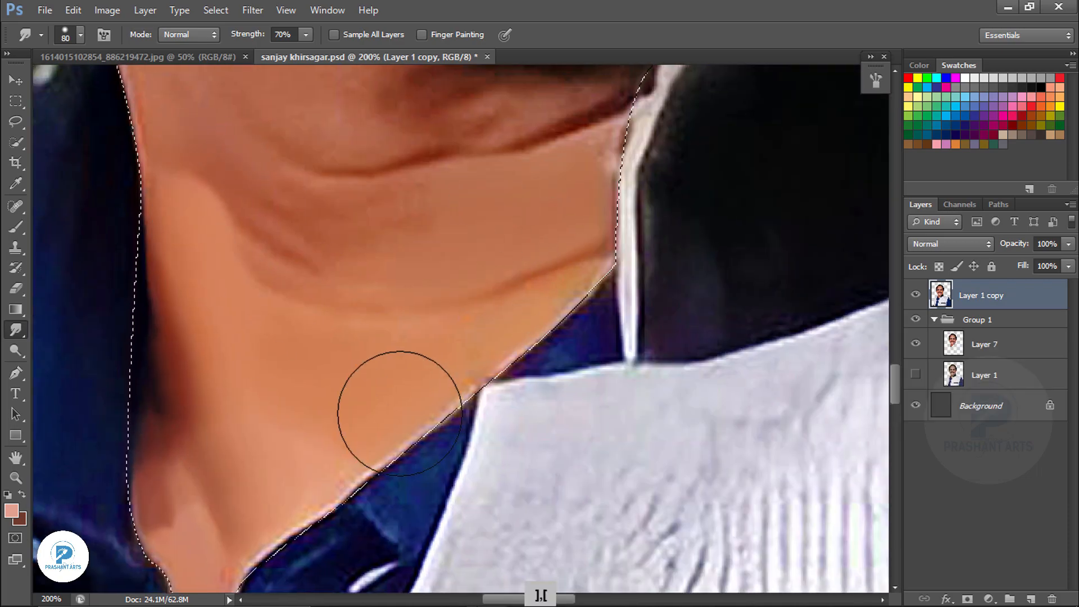
{"action": "scroll", "coordinate": [393, 410], "scroll_direction": "down", "scroll_amount": 4}
{"action": "scroll", "coordinate": [394, 410], "scroll_direction": "left", "scroll_amount": 2}
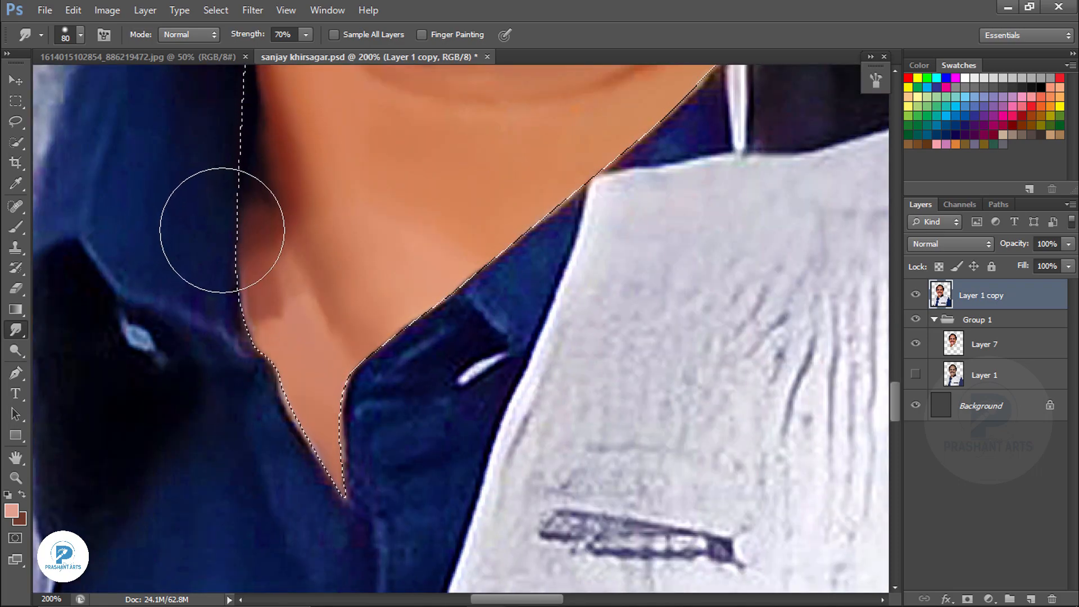
{"action": "scroll", "coordinate": [221, 371], "scroll_direction": "up", "scroll_amount": 4}
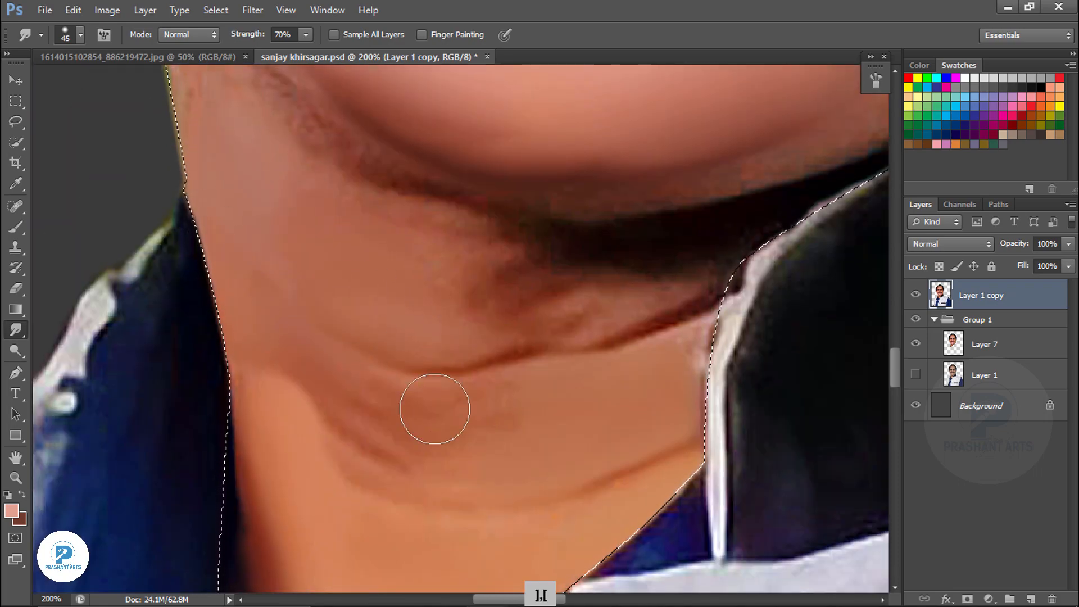
Step: Smudge the jaw edge above the black collar smooth with a 20 px brush
{"action": "key", "text": "ctrl+minus"}
{"action": "key", "text": "ctrl+equal"}
{"action": "scroll", "coordinate": [402, 298], "scroll_direction": "up", "scroll_amount": 2}
{"action": "key", "text": "bracketleft"}
{"action": "key", "text": "bracketleft"}
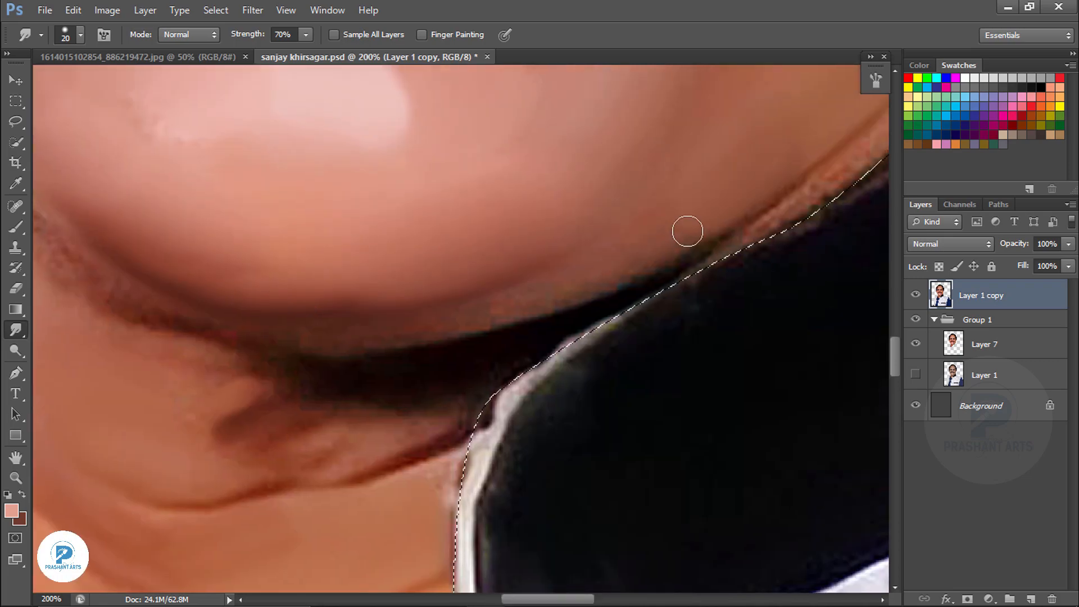
Step: Smudge away the fabric texture on the white vest's upper chest with a brush of about 125 px
{"action": "key", "text": "ctrl+minus"}
{"action": "key", "text": "ctrl+minus"}
{"action": "left_click_drag", "start_coordinate": [532, 236], "coordinate": [363, 73]}
{"action": "key", "text": "bracketright"}
{"action": "key", "text": "bracketright"}
{"action": "key", "text": "bracketright"}
{"action": "key", "text": "bracketright"}
{"action": "key", "text": "bracketright"}
{"action": "key", "text": "bracketright"}
{"action": "key", "text": "bracketright"}
{"action": "key", "text": "bracketright"}
{"action": "key", "text": "bracketright"}
{"action": "key", "text": "bracketright"}
{"action": "mouse_move", "coordinate": [655, 238]}
{"action": "left_mouse_down"}
{"action": "mouse_move", "coordinate": [734, 280]}
{"action": "mouse_move", "coordinate": [638, 249]}
{"action": "mouse_move", "coordinate": [708, 343]}
{"action": "mouse_move", "coordinate": [716, 424]}
{"action": "mouse_move", "coordinate": [429, 303]}
{"action": "mouse_move", "coordinate": [532, 195]}
{"action": "mouse_move", "coordinate": [535, 360]}
{"action": "left_mouse_up"}
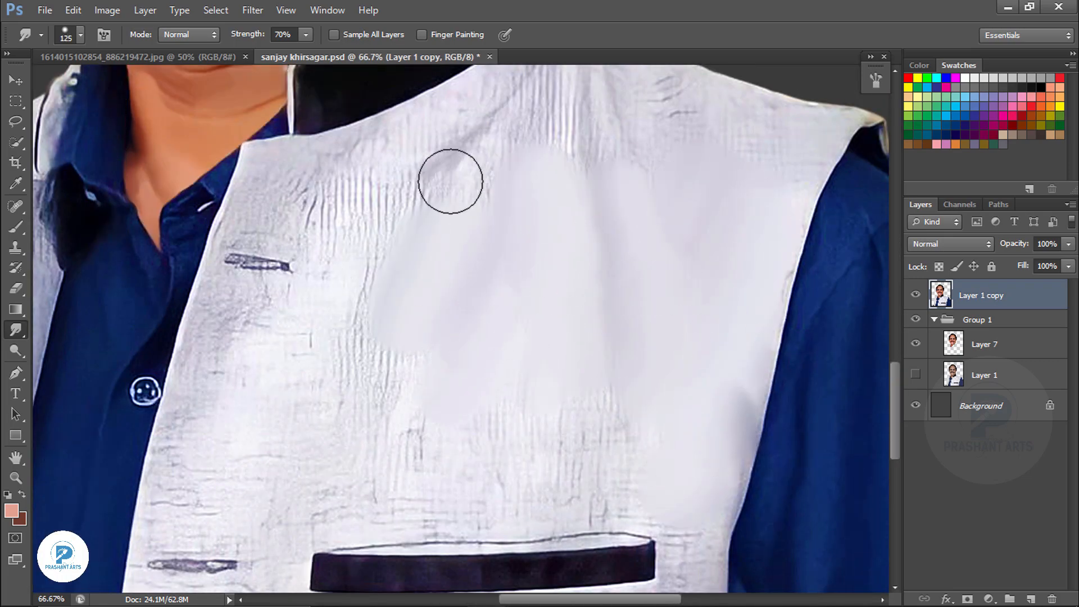
Step: Smooth the middle of the white vest down to the pocket and buttonhole with Smudge brush sizes from 150 down to 80 px
{"action": "key", "text": "bracketleft"}
{"action": "key", "text": "bracketleft"}
{"action": "key", "text": "bracketleft"}
{"action": "mouse_move", "coordinate": [381, 371]}
{"action": "left_mouse_down"}
{"action": "mouse_move", "coordinate": [400, 424]}
{"action": "mouse_move", "coordinate": [613, 351]}
{"action": "left_mouse_up"}
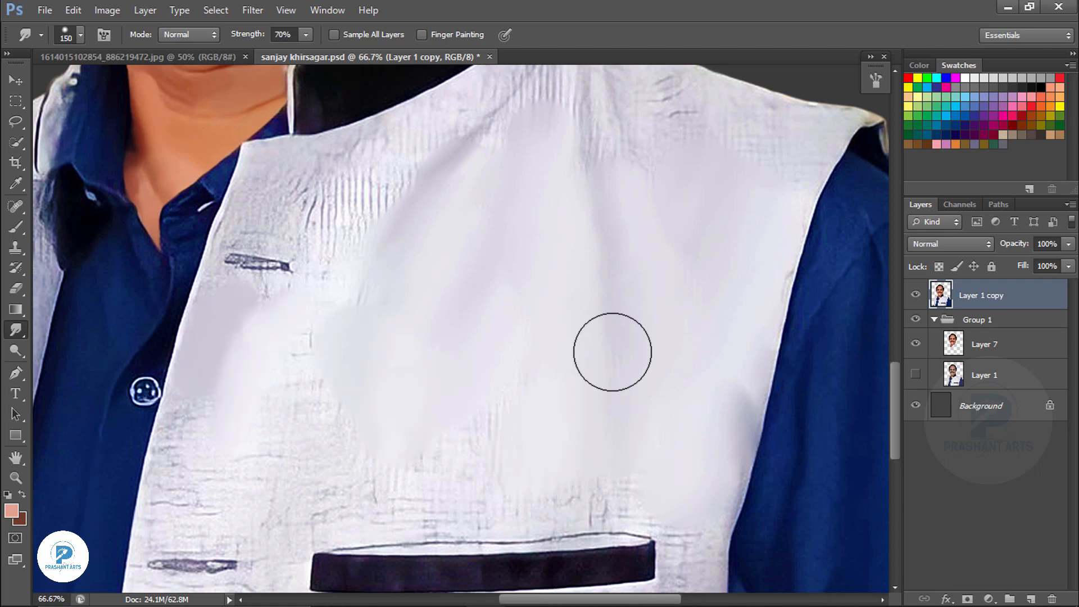
{"action": "key", "text": "bracketleft"}
{"action": "key", "text": "bracketleft"}
{"action": "key", "text": "bracketleft"}
{"action": "key", "text": "bracketleft"}
{"action": "scroll", "coordinate": [150, 316], "scroll_direction": "down", "scroll_amount": 3}
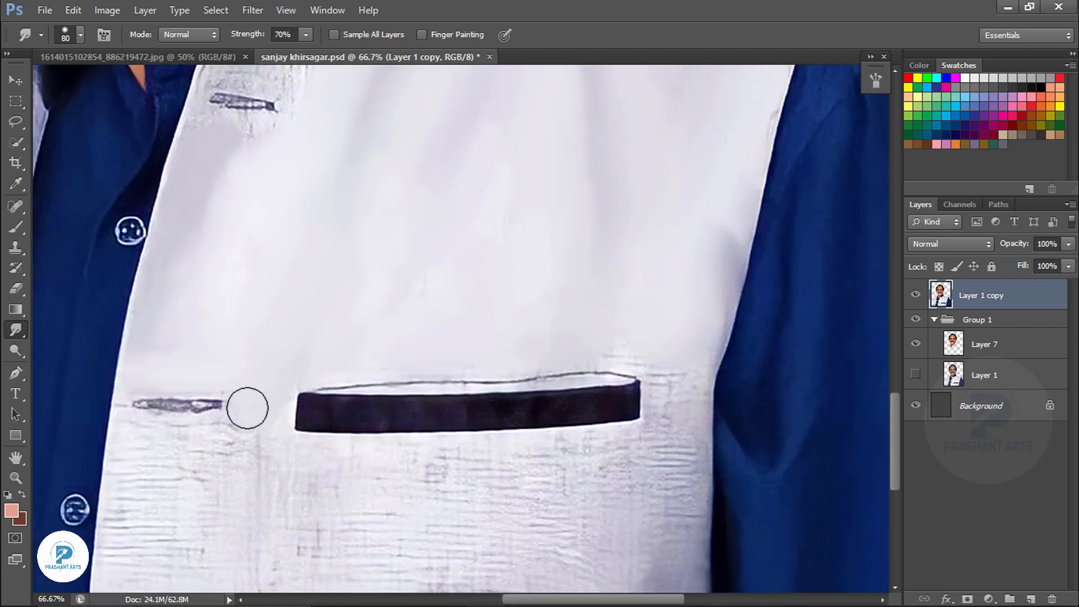
Step: Smudge the white vest fabric below the pocket and buttonhole smooth with 90 and 100 px brushes
{"action": "scroll", "coordinate": [513, 388], "scroll_direction": "down", "scroll_amount": 3}
{"action": "scroll", "coordinate": [513, 387], "scroll_direction": "right", "scroll_amount": 3}
{"action": "mouse_move", "coordinate": [259, 419]}
{"action": "left_mouse_down"}
{"action": "mouse_move", "coordinate": [360, 434]}
{"action": "mouse_move", "coordinate": [562, 322]}
{"action": "left_mouse_up"}
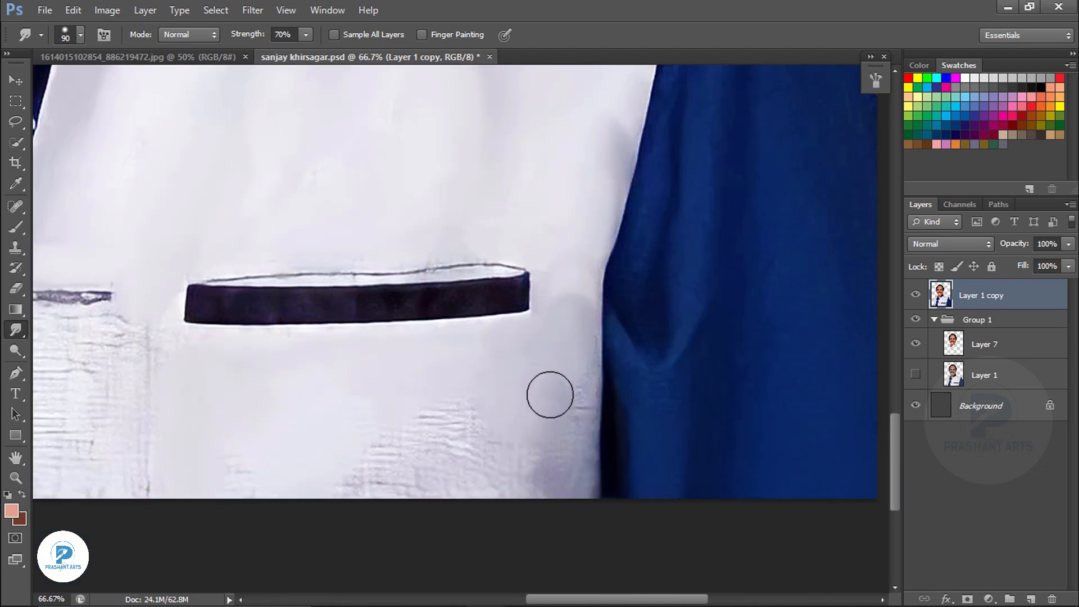
{"action": "scroll", "coordinate": [355, 246], "scroll_direction": "left", "scroll_amount": 5}
{"action": "scroll", "coordinate": [355, 246], "scroll_direction": "up", "scroll_amount": 1}
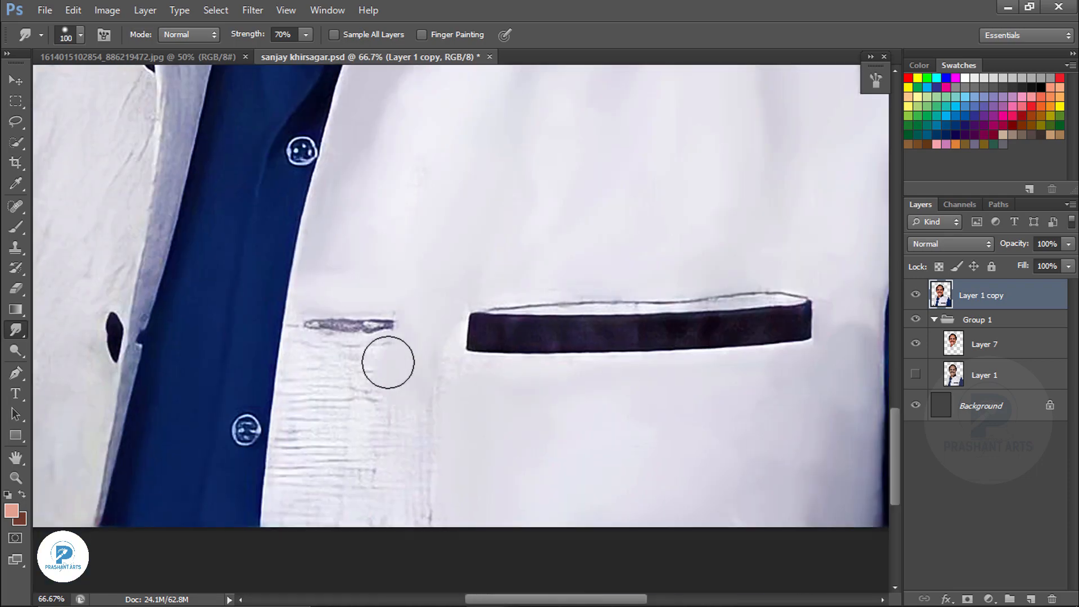
Step: Smudge the blue sleeve beside the vest smooth with a 175 px brush
{"action": "key", "text": "ctrl+minus"}
{"action": "key", "text": "ctrl+minus"}
{"action": "key", "text": "ctrl+minus"}
{"action": "key", "text": "ctrl+plus"}
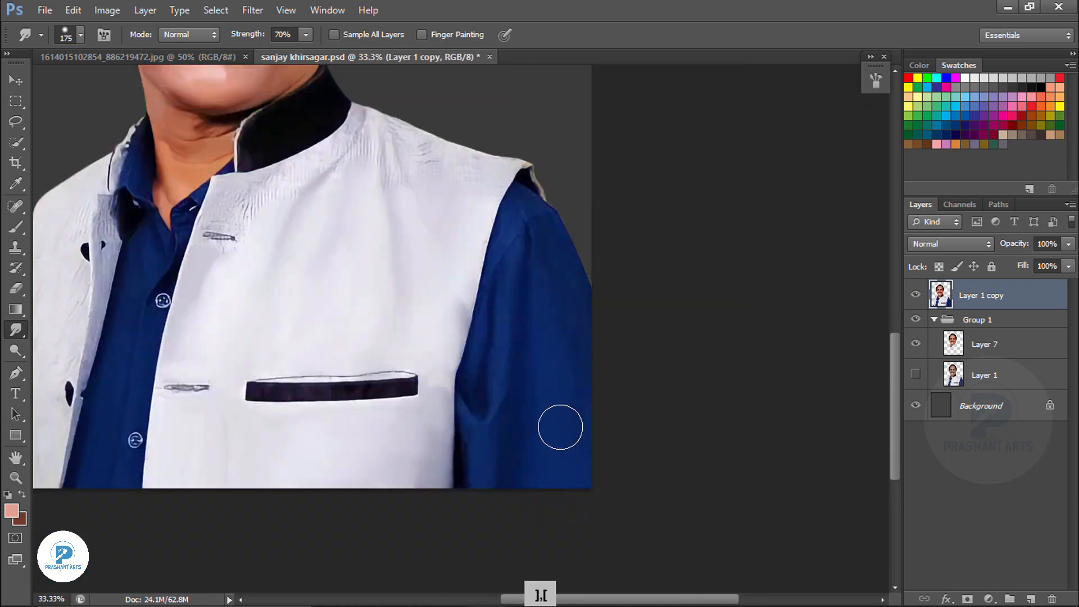
{"action": "key", "text": "ctrl+plus"}
{"action": "key", "text": "ctrl+plus"}
Step: Set the Smudge tool's strength to 75% and save the document
{"action": "key", "text": "bracketright"}
{"action": "key", "text": "F5"}
{"action": "key", "text": "F5"}
{"action": "key", "text": "7"}
{"action": "key", "text": "5"}
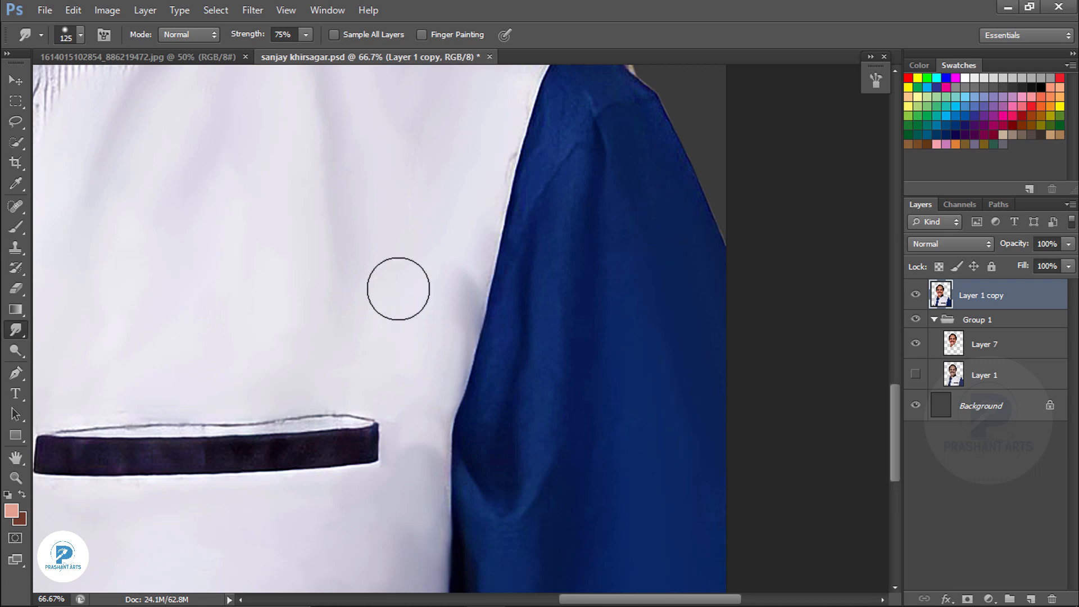
{"action": "key", "text": "ctrl+s"}
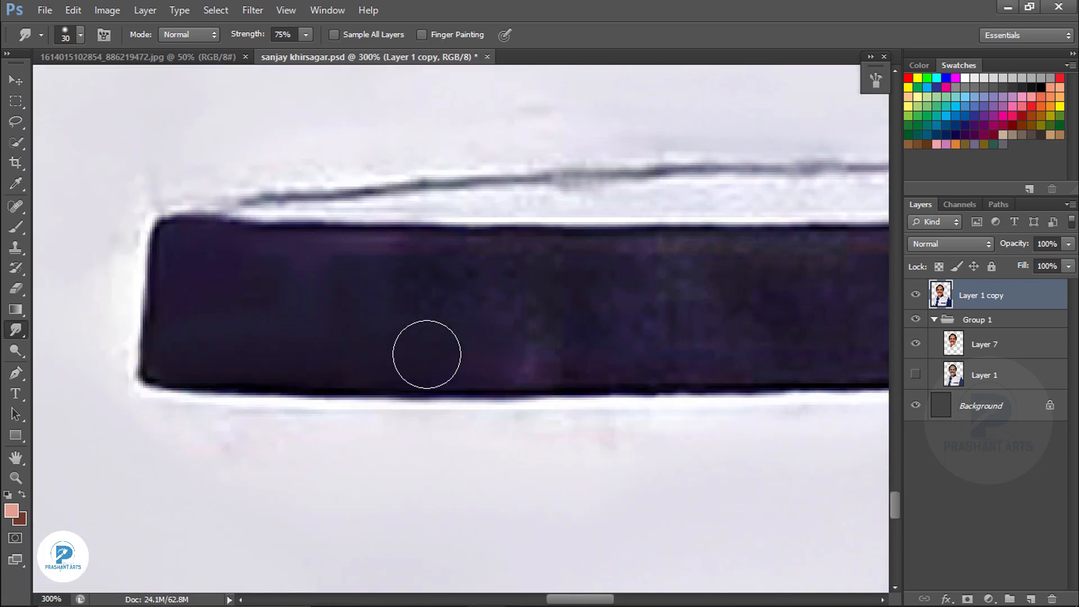
Step: Smudge the dark pocket band and the vest's buttonholes smooth with a 30 px brush
{"action": "left_click_drag", "start_coordinate": [426, 354], "coordinate": [272, 329]}
{"action": "left_click_drag", "start_coordinate": [631, 258], "coordinate": [459, 352]}
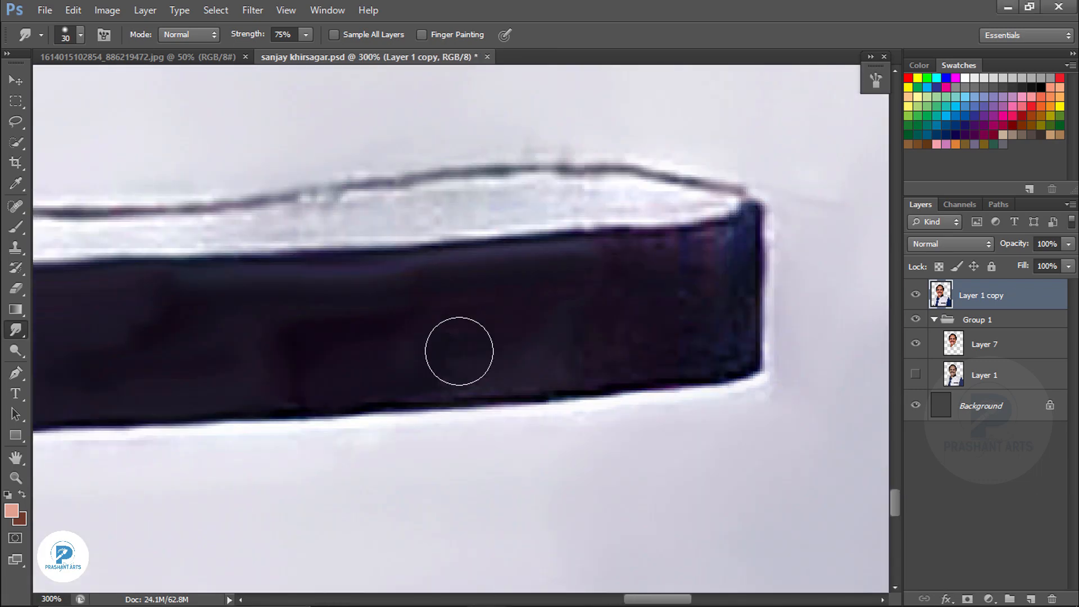
{"action": "scroll", "coordinate": [590, 156], "scroll_direction": "left", "scroll_amount": 5}
{"action": "key", "text": "ctrl+minus"}
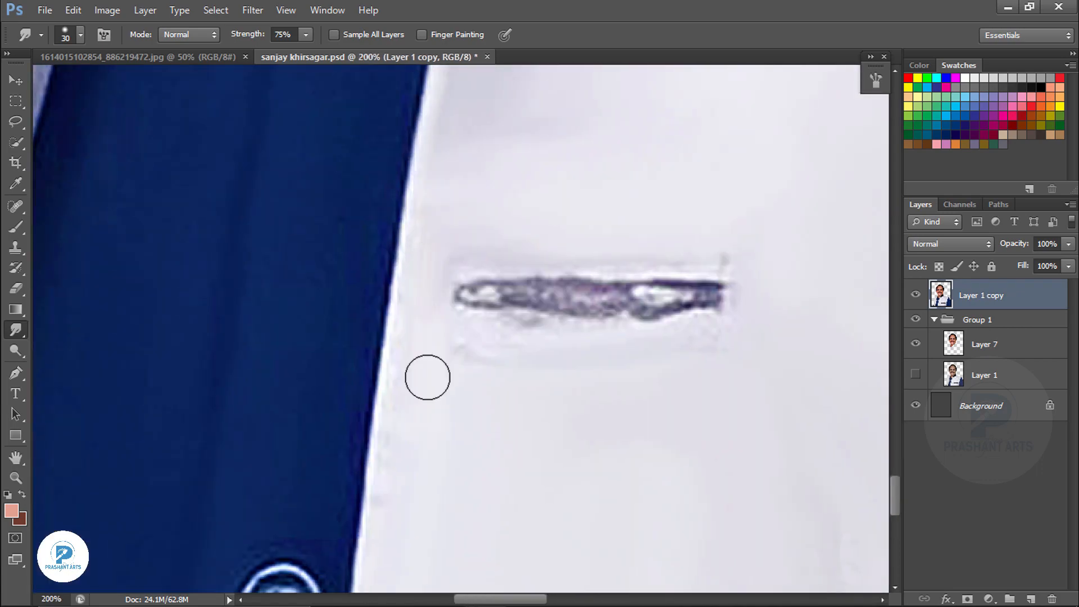
{"action": "key", "text": "ctrl+minus"}
Step: Smudge the vest's ribbed texture from the upper buttonhole across the collar area to the shoulder, using a 45 px brush
{"action": "left_click_drag", "start_coordinate": [464, 218], "coordinate": [301, 339]}
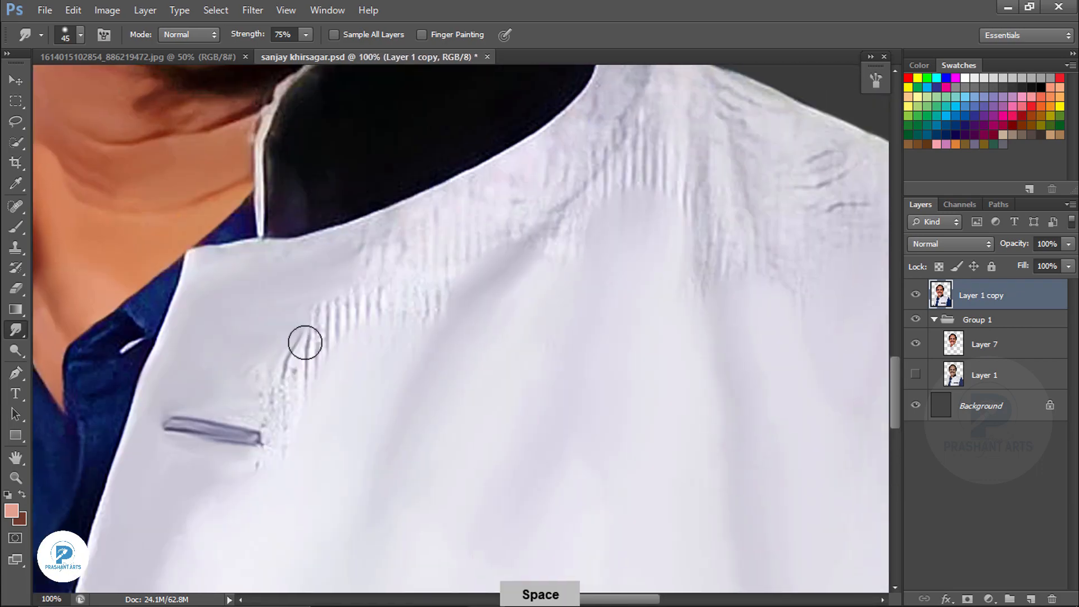
{"action": "left_click_drag", "start_coordinate": [468, 219], "coordinate": [379, 289]}
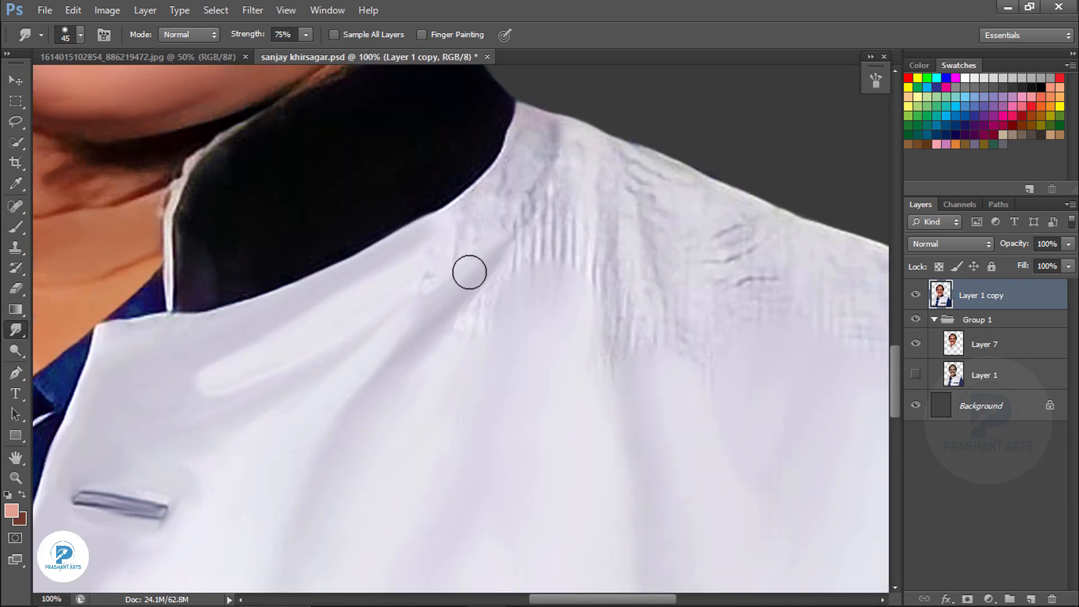
{"action": "left_click_drag", "start_coordinate": [469, 269], "coordinate": [331, 328]}
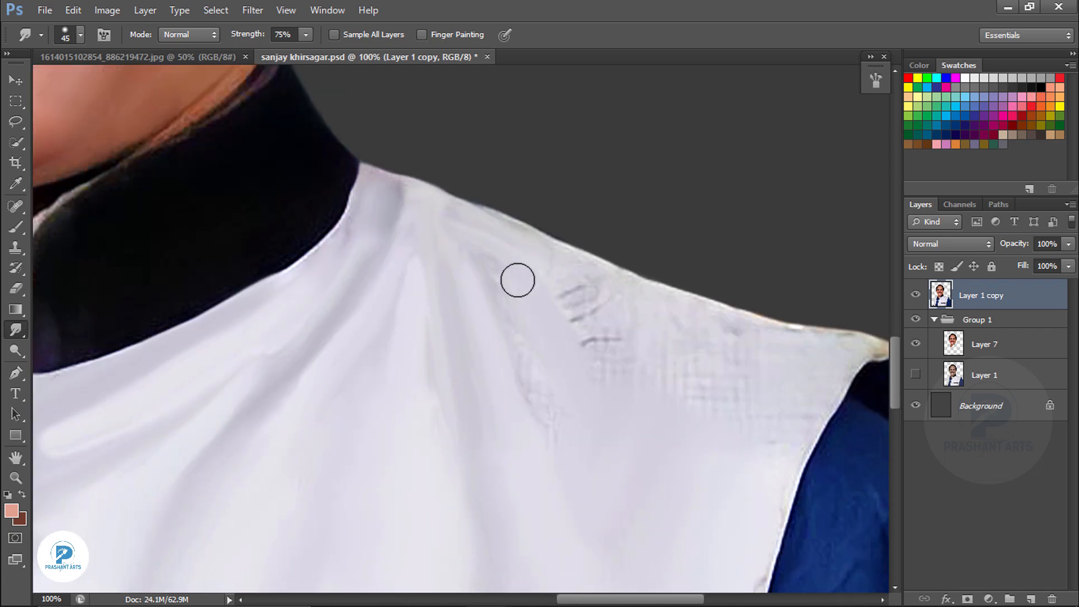
{"action": "key", "text": "bracketleft"}
{"action": "left_click_drag", "start_coordinate": [591, 285], "coordinate": [426, 234]}
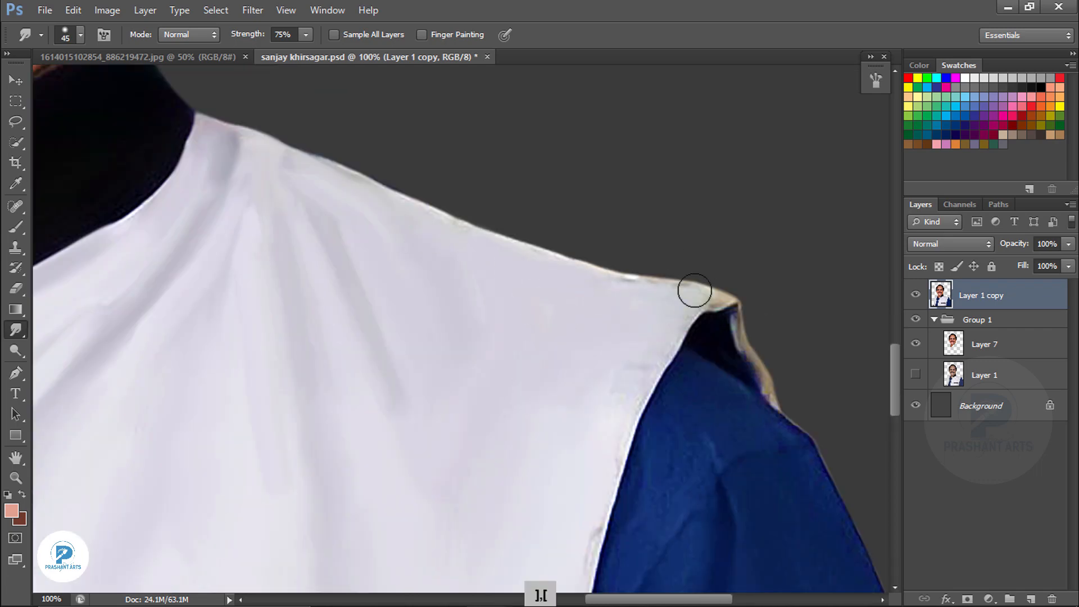
Step: Smudge the shoulder and upper folds of the blue sleeve smooth with 35 and 30 px brushes
{"action": "scroll", "coordinate": [694, 290], "scroll_direction": "down", "scroll_amount": 3}
{"action": "scroll", "coordinate": [590, 279], "scroll_direction": "up", "scroll_amount": 4}
{"action": "key", "text": "bracketleft"}
{"action": "key", "text": "ctrl+alt+z"}
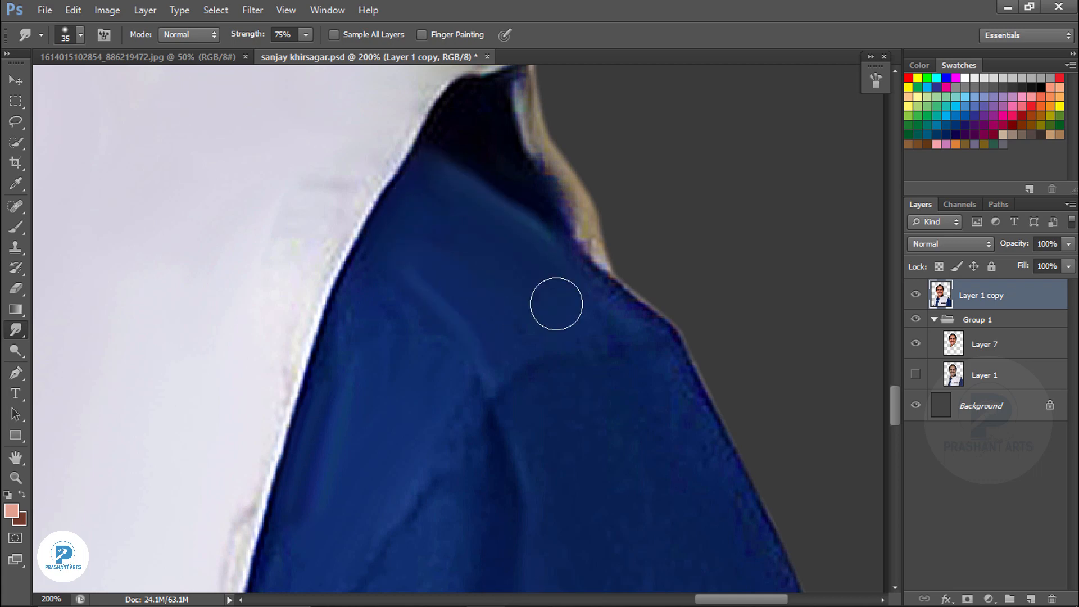
{"action": "left_click_drag", "start_coordinate": [389, 393], "coordinate": [449, 204]}
{"action": "mouse_move", "coordinate": [429, 360]}
{"action": "left_mouse_down"}
{"action": "mouse_move", "coordinate": [523, 231]}
{"action": "mouse_move", "coordinate": [573, 304]}
{"action": "left_mouse_up"}
{"action": "left_click_drag", "start_coordinate": [338, 355], "coordinate": [409, 204]}
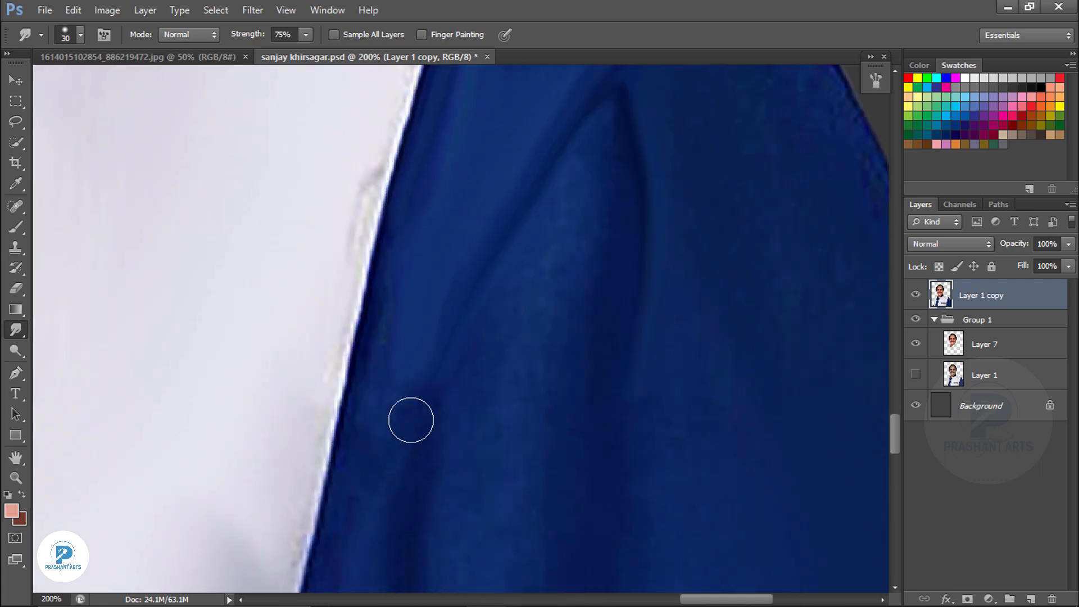
Step: Smooth the lower folds of the blue sleeve with a 90 px Smudge brush
{"action": "left_click_drag", "start_coordinate": [739, 241], "coordinate": [523, 398]}
{"action": "key", "text": "bracketright"}
{"action": "key", "text": "bracketright"}
{"action": "key", "text": "bracketright"}
{"action": "key", "text": "bracketright"}
{"action": "key", "text": "bracketright"}
{"action": "key", "text": "bracketright"}
{"action": "scroll", "coordinate": [562, 269], "scroll_direction": "down", "scroll_amount": 2}
{"action": "scroll", "coordinate": [519, 205], "scroll_direction": "up", "scroll_amount": 1}
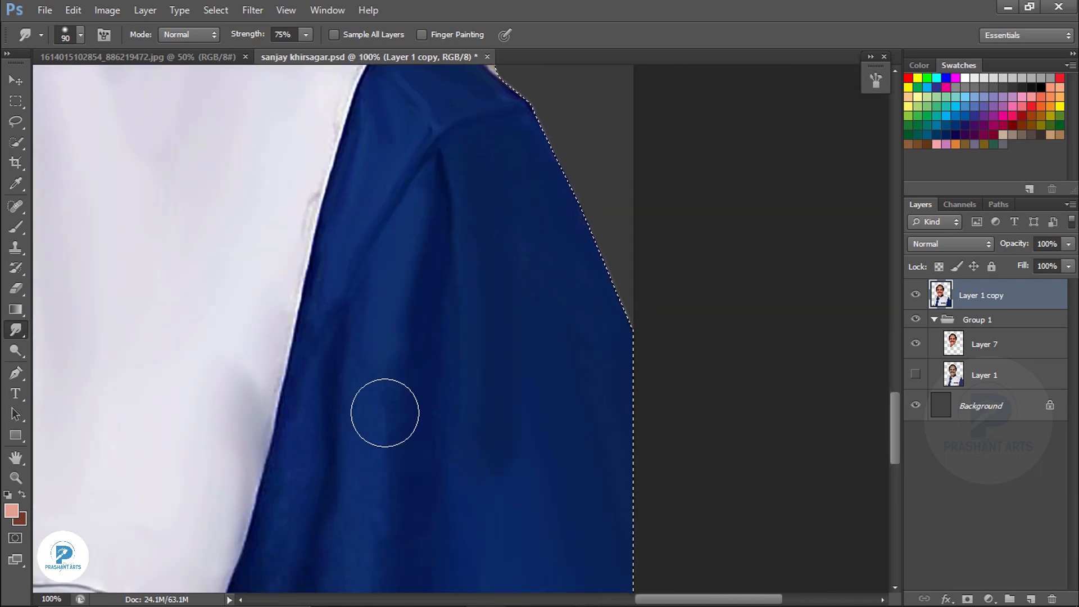
Step: Smudge the outer part of the blue sleeve smooth, reducing the brush to 50 px for the narrower folds
{"action": "key", "text": "bracketleft"}
{"action": "key", "text": "bracketleft"}
{"action": "left_click_drag", "start_coordinate": [444, 535], "coordinate": [512, 374]}
{"action": "key", "text": "ctrl+alt+z"}
{"action": "left_click_drag", "start_coordinate": [503, 217], "coordinate": [530, 340]}
{"action": "left_click_drag", "start_coordinate": [419, 472], "coordinate": [586, 484]}
{"action": "key", "text": "bracketleft"}
{"action": "key", "text": "bracketleft"}
{"action": "left_click_drag", "start_coordinate": [585, 320], "coordinate": [620, 93]}
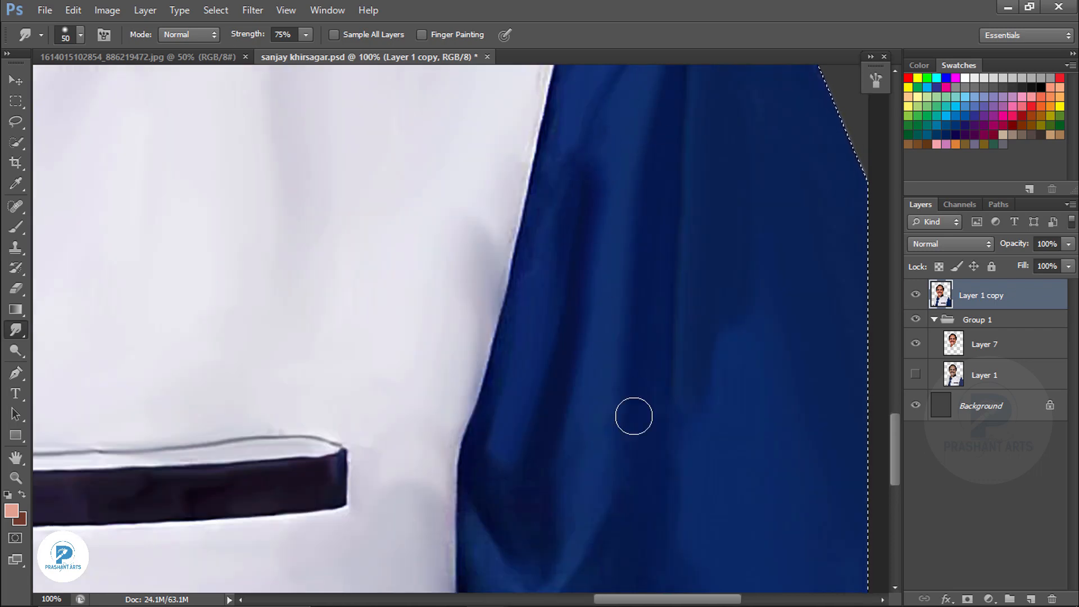
Step: Smooth the sleeve folds beside the vest's edge and pocket with 50 and 40 px Smudge brushes
{"action": "left_click_drag", "start_coordinate": [634, 416], "coordinate": [635, 249]}
{"action": "key", "text": "bracketleft"}
{"action": "key", "text": "bracketleft"}
{"action": "left_click_drag", "start_coordinate": [490, 359], "coordinate": [521, 415]}
{"action": "scroll", "coordinate": [626, 412], "scroll_direction": "down", "scroll_amount": 2}
{"action": "mouse_move", "coordinate": [186, 186]}
{"action": "left_mouse_down"}
{"action": "mouse_move", "coordinate": [378, 284]}
{"action": "mouse_move", "coordinate": [314, 466]}
{"action": "left_mouse_up"}
Step: Smudge the blue shirt collar and the placket edge along the neck opening, using 40 and 20 px brushes
{"action": "scroll", "coordinate": [326, 398], "scroll_direction": "up", "scroll_amount": 3}
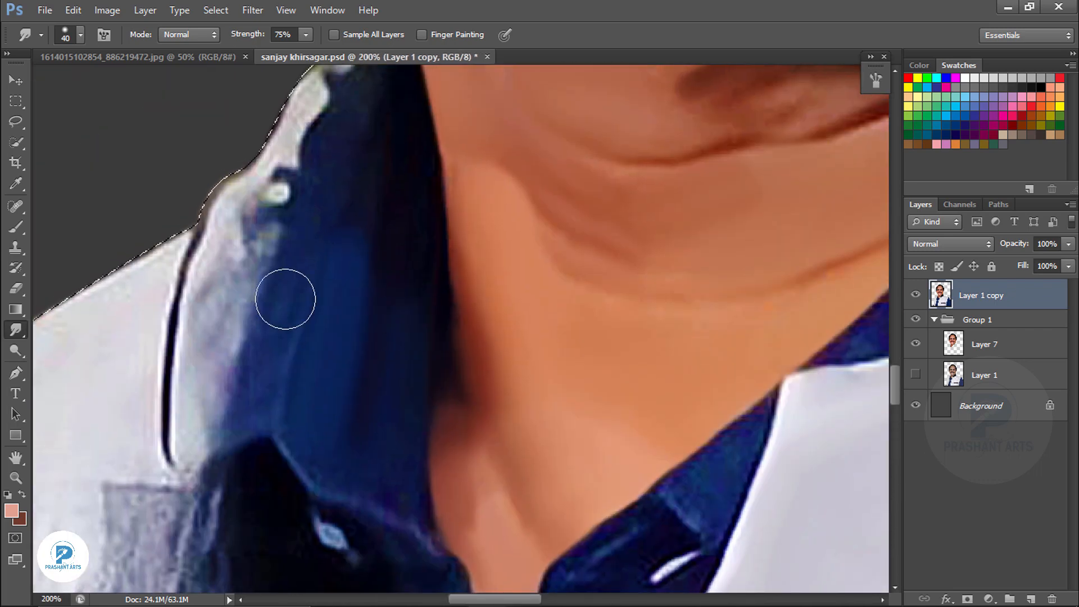
{"action": "left_click_drag", "start_coordinate": [276, 413], "coordinate": [362, 149]}
{"action": "left_click_drag", "start_coordinate": [284, 436], "coordinate": [404, 458]}
{"action": "key", "text": "bracketleft"}
{"action": "scroll", "coordinate": [315, 405], "scroll_direction": "down", "scroll_amount": 3}
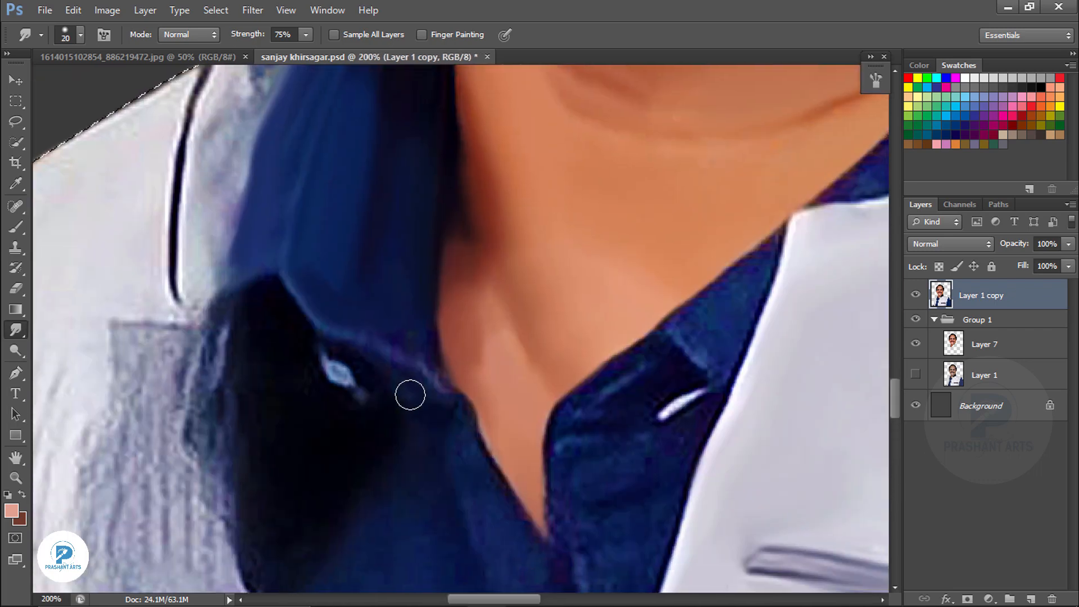
{"action": "scroll", "coordinate": [410, 390], "scroll_direction": "up", "scroll_amount": 2}
{"action": "scroll", "coordinate": [189, 327], "scroll_direction": "down", "scroll_amount": 2}
{"action": "scroll", "coordinate": [427, 337], "scroll_direction": "up", "scroll_amount": 2}
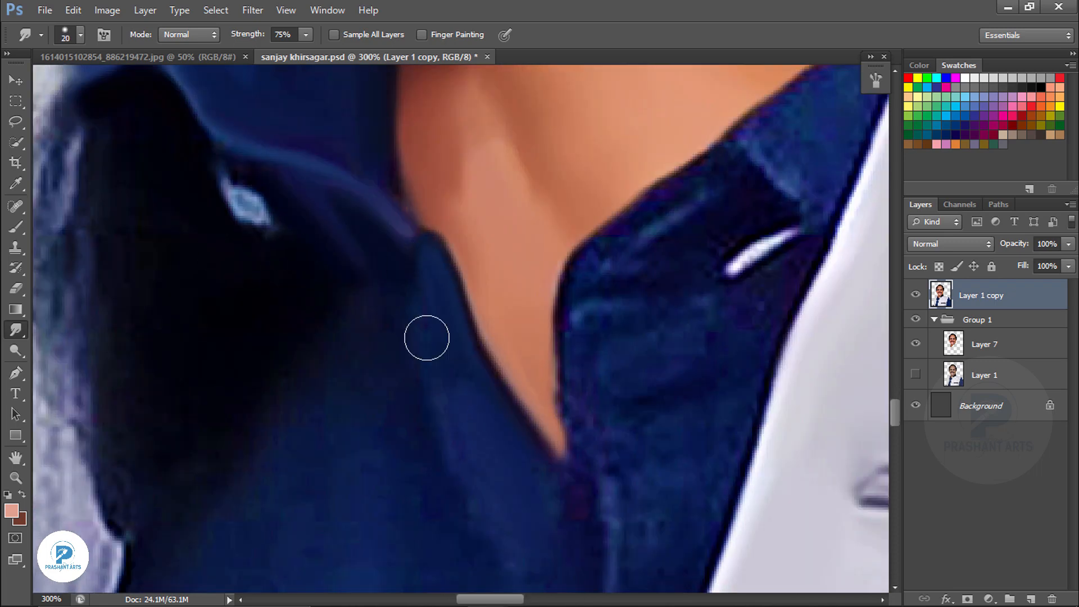
{"action": "scroll", "coordinate": [647, 236], "scroll_direction": "down", "scroll_amount": 4}
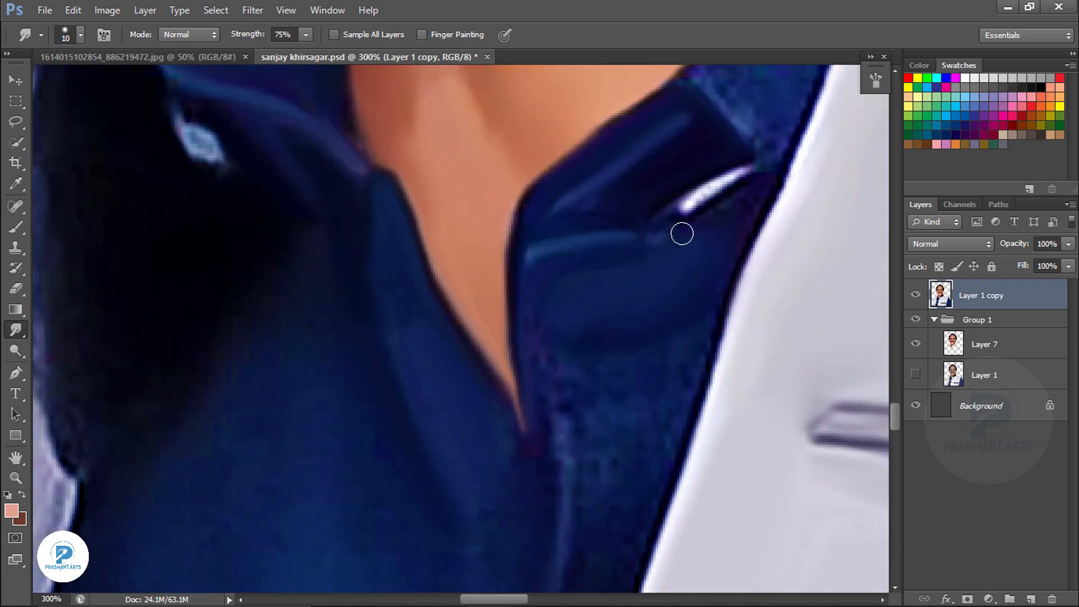
Step: Smudge the noisy shirt fabric below the neck opening and beside the white vest edge with a small brush
{"action": "key", "text": "bracketright"}
{"action": "left_click_drag", "start_coordinate": [600, 517], "coordinate": [607, 337]}
{"action": "left_click_drag", "start_coordinate": [417, 497], "coordinate": [602, 285]}
{"action": "left_click_drag", "start_coordinate": [758, 304], "coordinate": [706, 497]}
Step: Smooth the broad blue shirt front between the vest panels with a 60 px Smudge brush
{"action": "key", "text": "bracketright"}
{"action": "key", "text": "bracketright"}
{"action": "key", "text": "bracketright"}
{"action": "key", "text": "bracketright"}
{"action": "key", "text": "bracketright"}
{"action": "key", "text": "bracketright"}
{"action": "key", "text": "bracketright"}
{"action": "key", "text": "bracketright"}
{"action": "left_click_drag", "start_coordinate": [209, 587], "coordinate": [318, 364]}
{"action": "left_click_drag", "start_coordinate": [284, 556], "coordinate": [441, 337]}
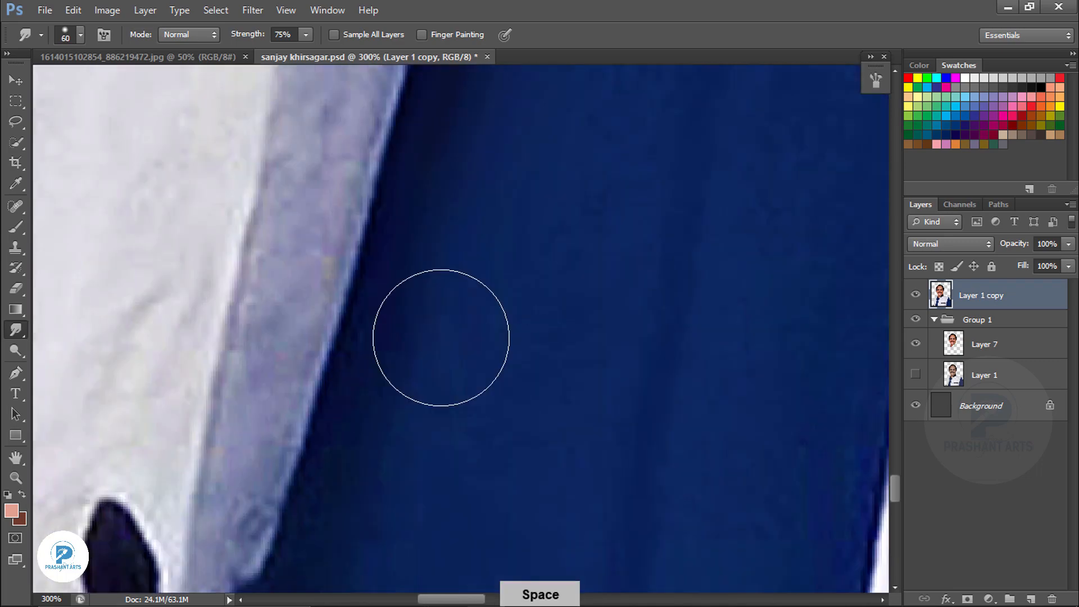
{"action": "left_click_drag", "start_coordinate": [758, 562], "coordinate": [528, 159]}
{"action": "left_click_drag", "start_coordinate": [185, 533], "coordinate": [590, 197]}
Step: Smudge the lilac lining strip along the vest's opening smooth with a 35 px brush
{"action": "key", "text": "bracketleft"}
{"action": "key", "text": "bracketleft"}
{"action": "key", "text": "bracketleft"}
{"action": "key", "text": "bracketleft"}
{"action": "key", "text": "ctrl+minus"}
{"action": "key", "text": "ctrl+minus"}
{"action": "key", "text": "ctrl+minus"}
{"action": "key", "text": "ctrl+minus"}
{"action": "left_click_drag", "start_coordinate": [518, 275], "coordinate": [497, 508]}
{"action": "key", "text": "ctrl+plus"}
{"action": "key", "text": "ctrl+plus"}
{"action": "key", "text": "ctrl+plus"}
{"action": "key", "text": "ctrl+plus"}
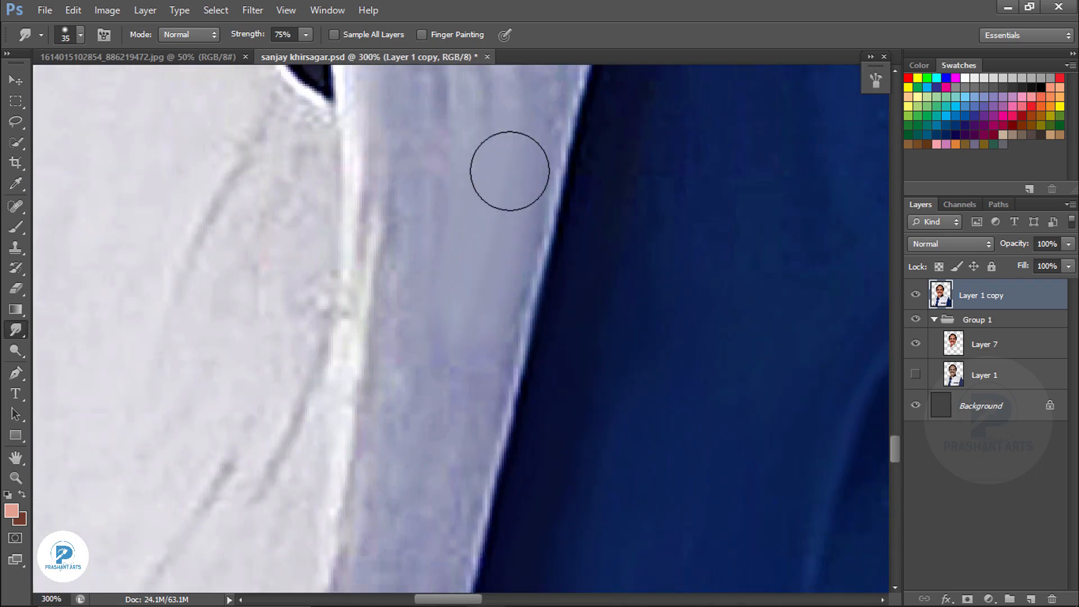
{"action": "left_click_drag", "start_coordinate": [406, 174], "coordinate": [382, 360]}
{"action": "mouse_move", "coordinate": [461, 224]}
{"action": "left_mouse_down"}
{"action": "mouse_move", "coordinate": [402, 590]}
{"action": "mouse_move", "coordinate": [500, 231]}
{"action": "left_mouse_up"}
{"action": "mouse_move", "coordinate": [554, 185]}
{"action": "left_mouse_down"}
{"action": "mouse_move", "coordinate": [523, 363]}
{"action": "mouse_move", "coordinate": [534, 308]}
{"action": "mouse_move", "coordinate": [595, 258]}
{"action": "mouse_move", "coordinate": [277, 373]}
{"action": "mouse_move", "coordinate": [357, 521]}
{"action": "left_mouse_up"}
{"action": "left_click_drag", "start_coordinate": [387, 185], "coordinate": [436, 450]}
{"action": "left_click_drag", "start_coordinate": [450, 141], "coordinate": [380, 313]}
{"action": "key", "text": "ctrl+alt+z"}
Step: Smudge the upper end of the lilac lining strip, below the dark collar piping, with the 35 px brush
{"action": "key", "text": "ctrl+minus"}
{"action": "key", "text": "ctrl+minus"}
{"action": "key", "text": "ctrl+minus"}
{"action": "key", "text": "ctrl+minus"}
{"action": "key", "text": "ctrl+equal"}
{"action": "key", "text": "ctrl+equal"}
{"action": "key", "text": "ctrl+equal"}
{"action": "key", "text": "ctrl+equal"}
{"action": "left_click_drag", "start_coordinate": [721, 551], "coordinate": [461, 308]}
{"action": "mouse_move", "coordinate": [696, 460]}
{"action": "left_mouse_down"}
{"action": "mouse_move", "coordinate": [688, 281]}
{"action": "mouse_move", "coordinate": [699, 534]}
{"action": "left_mouse_up"}
{"action": "left_click_drag", "start_coordinate": [623, 194], "coordinate": [558, 505]}
{"action": "left_click_drag", "start_coordinate": [542, 505], "coordinate": [562, 358]}
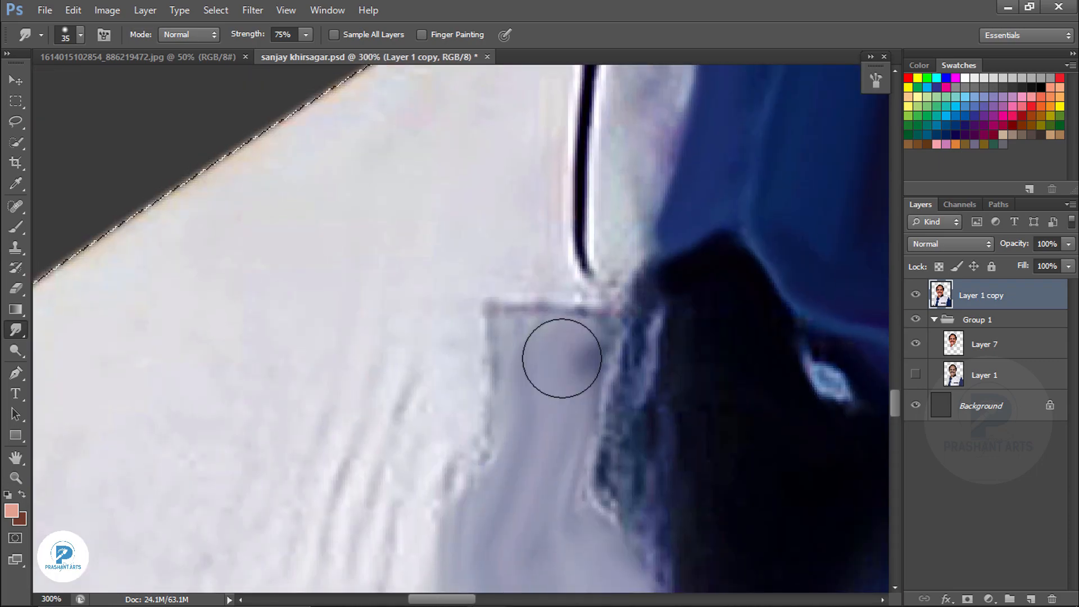
Step: Smudge the edge where the lining meets the dark shirt collar and the pale collar rim, using 20 and 15 px brushes
{"action": "left_click_drag", "start_coordinate": [375, 450], "coordinate": [618, 265]}
{"action": "left_click_drag", "start_coordinate": [573, 118], "coordinate": [550, 253]}
{"action": "left_click_drag", "start_coordinate": [613, 342], "coordinate": [646, 461]}
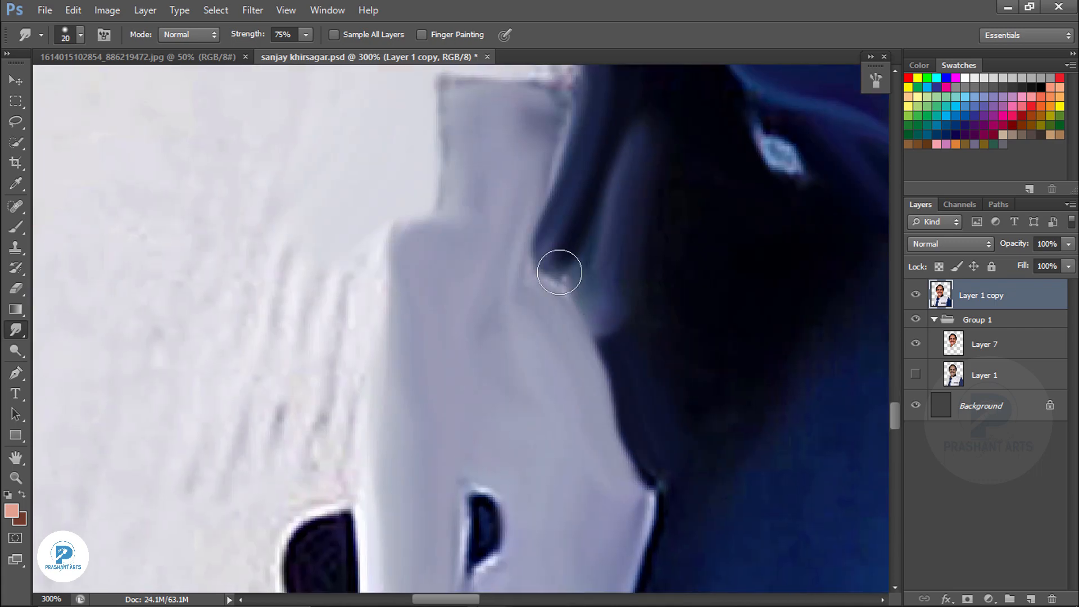
{"action": "left_click_drag", "start_coordinate": [559, 272], "coordinate": [455, 364]}
{"action": "left_click_drag", "start_coordinate": [539, 224], "coordinate": [472, 363]}
{"action": "key", "text": "bracketleft"}
{"action": "left_click_drag", "start_coordinate": [480, 441], "coordinate": [525, 270]}
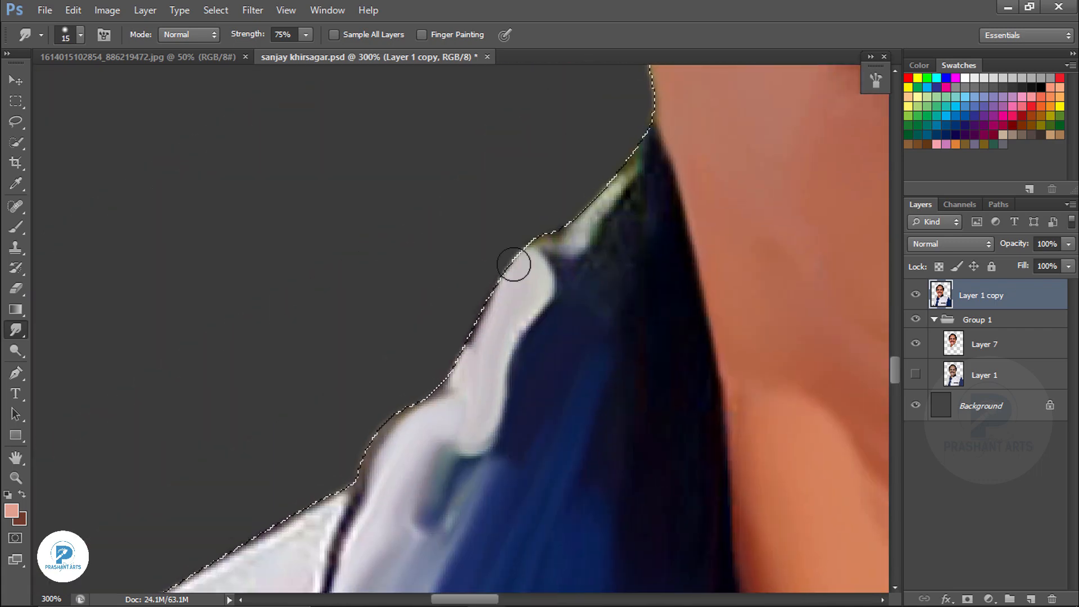
Step: Refine the collar's pale rim and narrow edges near the neck with a smaller Smudge brush
{"action": "key", "text": "ctrl+minus"}
{"action": "key", "text": "ctrl+minus"}
{"action": "key", "text": "ctrl+equal"}
{"action": "key", "text": "ctrl+equal"}
{"action": "left_click_drag", "start_coordinate": [450, 478], "coordinate": [419, 66]}
{"action": "key", "text": "bracketleft"}
{"action": "key", "text": "bracketleft"}
{"action": "left_click_drag", "start_coordinate": [359, 275], "coordinate": [399, 292]}
{"action": "left_click_drag", "start_coordinate": [648, 441], "coordinate": [609, 229]}
Step: Smooth the blue shirt front above the button with a 45 px Smudge brush
{"action": "key", "text": "bracketright"}
{"action": "key", "text": "bracketright"}
{"action": "key", "text": "bracketright"}
{"action": "key", "text": "bracketright"}
{"action": "key", "text": "bracketright"}
{"action": "left_click_drag", "start_coordinate": [621, 584], "coordinate": [682, 353]}
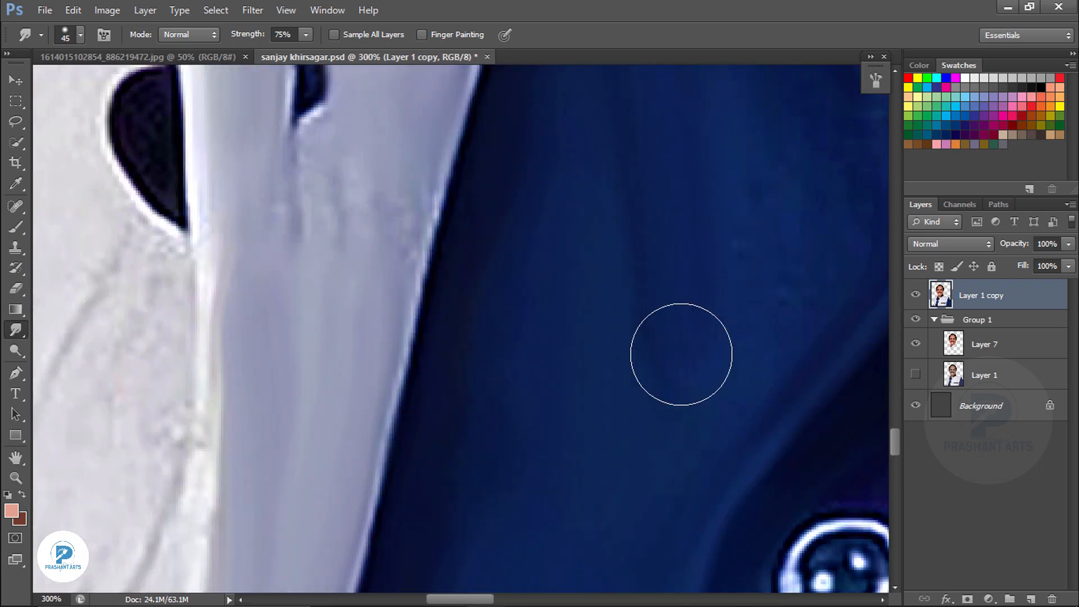
Step: Smudge the marks below the lining's buttonhole and the creases in the adjacent white vest panel, finishing at 40 px
{"action": "key", "text": "bracketleft"}
{"action": "key", "text": "bracketleft"}
{"action": "key", "text": "bracketleft"}
{"action": "mouse_move", "coordinate": [382, 144]}
{"action": "left_mouse_down"}
{"action": "mouse_move", "coordinate": [373, 253]}
{"action": "mouse_move", "coordinate": [290, 254]}
{"action": "left_mouse_up"}
{"action": "key", "text": "bracketright"}
{"action": "key", "text": "bracketright"}
{"action": "left_click_drag", "start_coordinate": [112, 372], "coordinate": [361, 216]}
{"action": "left_click_drag", "start_coordinate": [362, 567], "coordinate": [441, 320]}
{"action": "left_click_drag", "start_coordinate": [570, 319], "coordinate": [562, 176]}
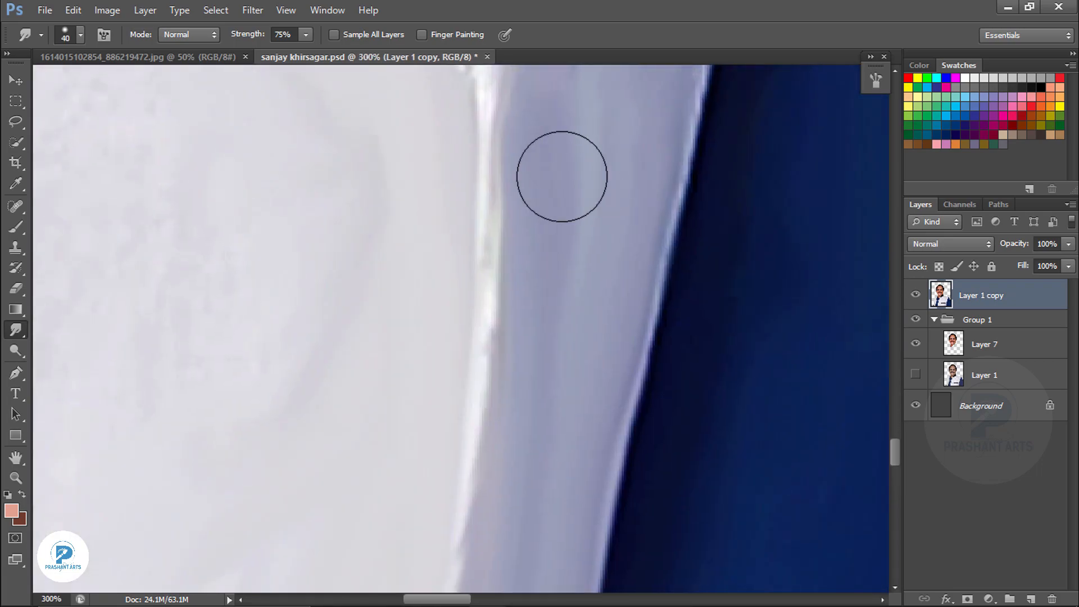
Step: Smudge the broad white vest panel beside the lining strip smooth, enlarging the brush for the wide areas
{"action": "key", "text": "ctrl+minus"}
{"action": "key", "text": "ctrl+minus"}
{"action": "key", "text": "ctrl+equal"}
{"action": "left_click_drag", "start_coordinate": [315, 78], "coordinate": [388, 186]}
{"action": "key", "text": "bracketright"}
{"action": "key", "text": "bracketright"}
{"action": "key", "text": "ctrl+minus"}
{"action": "left_click", "coordinate": [875, 81]}
{"action": "left_click", "coordinate": [830, 70]}
{"action": "key", "text": "bracketright"}
{"action": "key", "text": "bracketright"}
{"action": "key", "text": "bracketright"}
{"action": "key", "text": "bracketright"}
{"action": "key", "text": "bracketright"}
{"action": "key", "text": "bracketright"}
{"action": "left_click_drag", "start_coordinate": [439, 495], "coordinate": [366, 219]}
{"action": "mouse_move", "coordinate": [382, 534]}
{"action": "left_mouse_down"}
{"action": "mouse_move", "coordinate": [409, 227]}
{"action": "mouse_move", "coordinate": [347, 424]}
{"action": "left_mouse_up"}
Step: Smooth the white vest fabric beside the upper lining strip and dark buttonhole with a 50 px Smudge brush
{"action": "key", "text": "bracketleft"}
{"action": "key", "text": "bracketleft"}
{"action": "key", "text": "bracketleft"}
{"action": "key", "text": "bracketleft"}
{"action": "key", "text": "bracketleft"}
{"action": "key", "text": "bracketleft"}
{"action": "left_click_drag", "start_coordinate": [458, 197], "coordinate": [294, 446]}
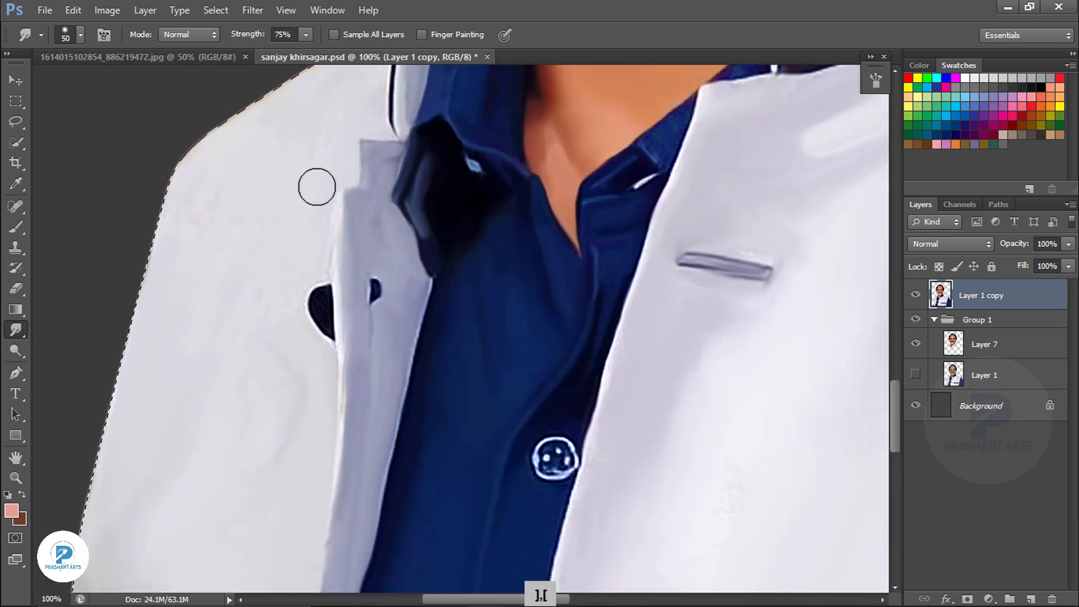
Step: Smudge the outer white vest panel near its cut-out edge with a larger brush, finishing at 35 px
{"action": "key", "text": "bracketright"}
{"action": "key", "text": "bracketright"}
{"action": "key", "text": "bracketright"}
{"action": "left_click_drag", "start_coordinate": [224, 264], "coordinate": [209, 423]}
{"action": "left_click_drag", "start_coordinate": [796, 180], "coordinate": [516, 342]}
{"action": "key", "text": "bracketleft"}
{"action": "key", "text": "bracketleft"}
{"action": "key", "text": "bracketleft"}
{"action": "key", "text": "bracketleft"}
Step: Smudge the white piping and edge of the dark vest collar against the neck with a 10 px brush
{"action": "left_click", "coordinate": [876, 80]}
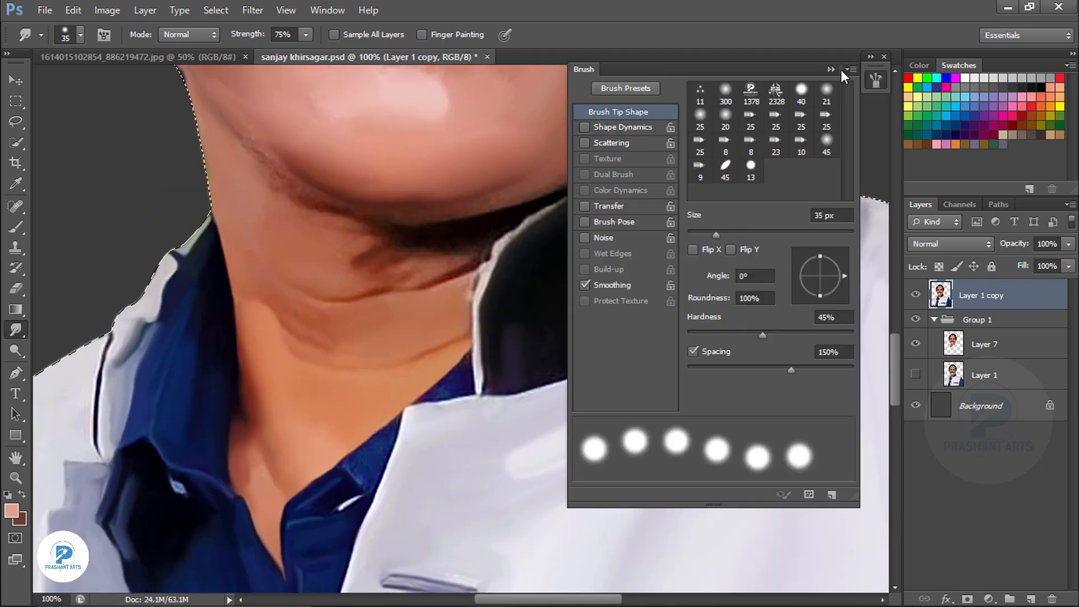
{"action": "left_click", "coordinate": [835, 70]}
{"action": "key", "text": "ctrl+plus"}
{"action": "key", "text": "bracketleft"}
{"action": "key", "text": "bracketleft"}
{"action": "key", "text": "bracketleft"}
{"action": "key", "text": "bracketleft"}
{"action": "key", "text": "bracketleft"}
{"action": "left_click_drag", "start_coordinate": [288, 562], "coordinate": [390, 404]}
{"action": "mouse_move", "coordinate": [650, 255]}
{"action": "left_mouse_down"}
{"action": "mouse_move", "coordinate": [521, 392]}
{"action": "mouse_move", "coordinate": [486, 455]}
{"action": "left_mouse_up"}
{"action": "left_click_drag", "start_coordinate": [430, 394], "coordinate": [437, 499]}
{"action": "left_click_drag", "start_coordinate": [487, 263], "coordinate": [425, 416]}
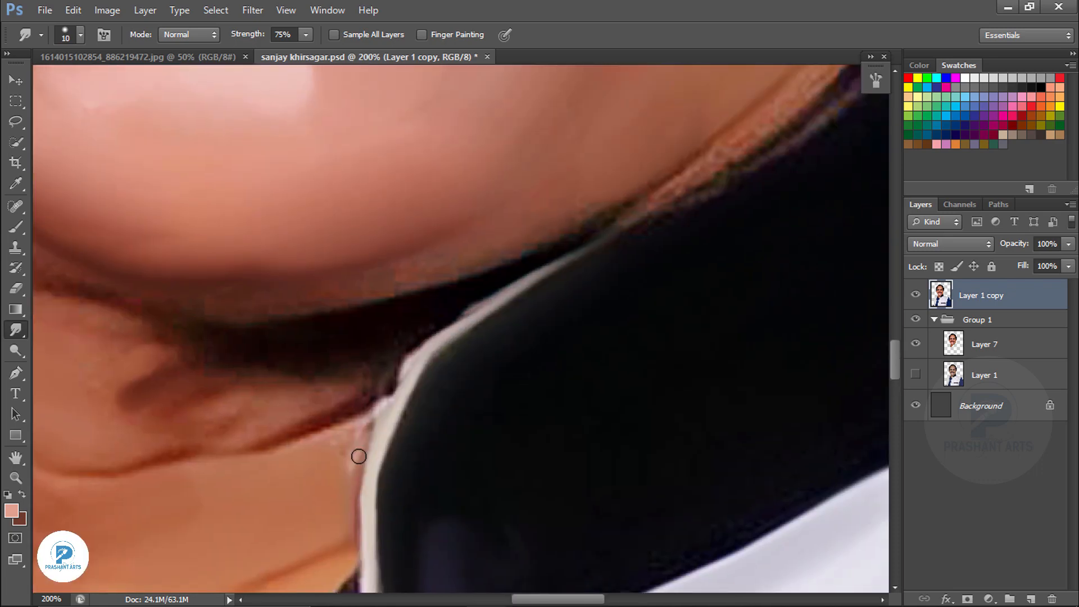
{"action": "left_click_drag", "start_coordinate": [747, 90], "coordinate": [528, 255]}
Step: Smudge the skin and shadow line under the chin smooth with a 20 px brush
{"action": "key", "text": "bracketright"}
{"action": "key", "text": "bracketright"}
{"action": "left_click_drag", "start_coordinate": [140, 449], "coordinate": [540, 405]}
{"action": "key", "text": "ctrl+alt+z"}
{"action": "left_click_drag", "start_coordinate": [436, 407], "coordinate": [593, 458]}
{"action": "left_click_drag", "start_coordinate": [360, 393], "coordinate": [284, 317]}
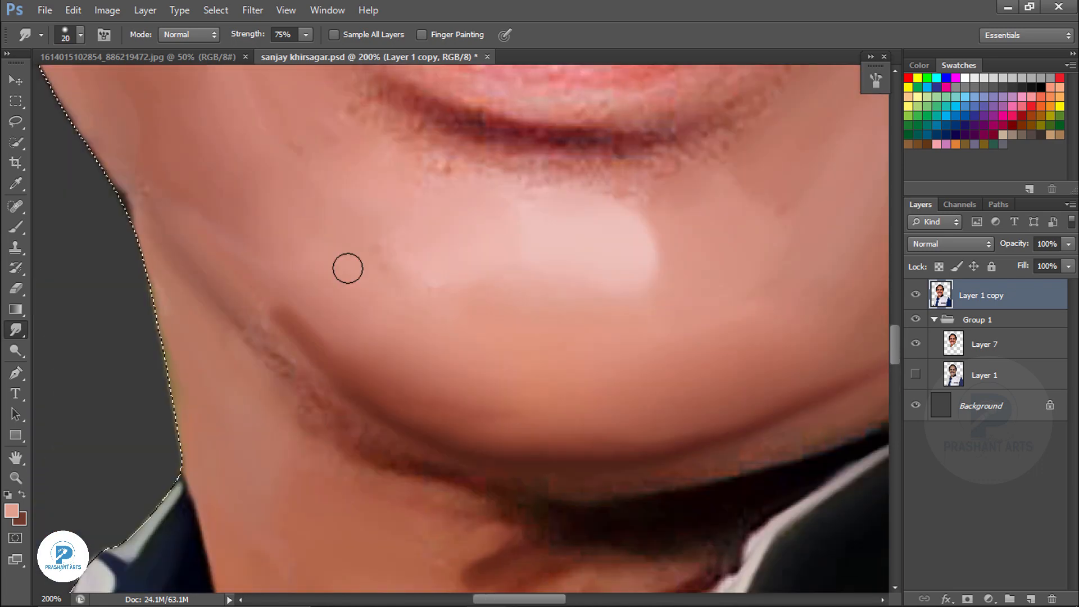
Step: Smudge the fold line and rough shadow beneath the chin smooth with a 20 px brush at 75% strength
{"action": "key", "text": "ctrl+plus"}
{"action": "left_click_drag", "start_coordinate": [787, 422], "coordinate": [340, 265]}
{"action": "left_click_drag", "start_coordinate": [697, 283], "coordinate": [822, 196]}
{"action": "left_click_drag", "start_coordinate": [271, 381], "coordinate": [540, 343]}
{"action": "key", "text": "ctrl+alt+z"}
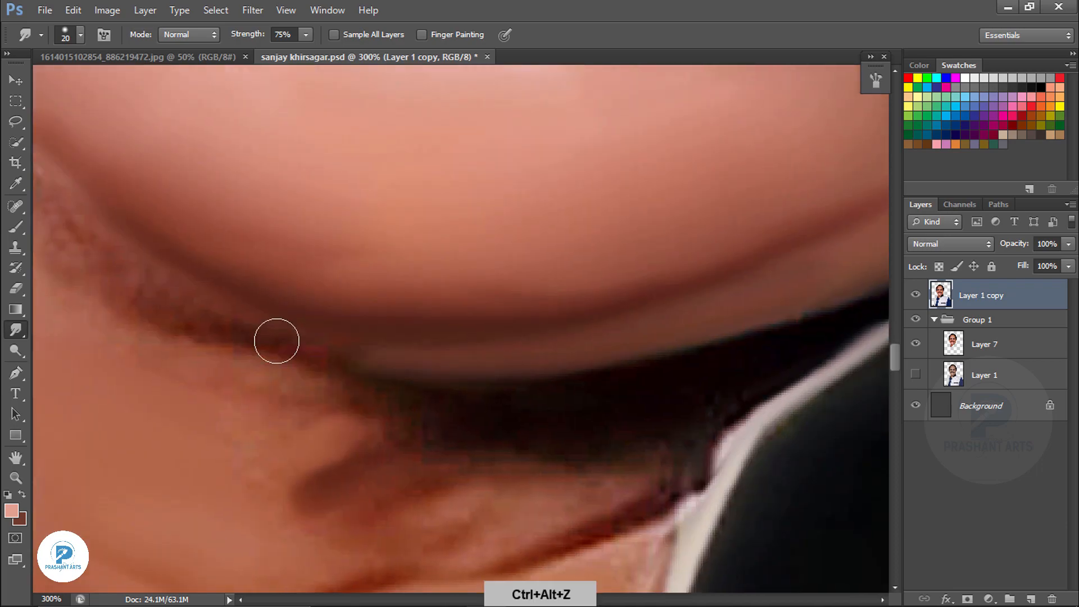
{"action": "mouse_move", "coordinate": [277, 341]}
{"action": "left_mouse_down"}
{"action": "mouse_move", "coordinate": [481, 432]}
{"action": "mouse_move", "coordinate": [174, 197]}
{"action": "left_mouse_up"}
Step: Blend the dark neck shadow and skin beside the vest collar with the 20 px Smudge brush at 53% strength
{"action": "key", "text": "ctrl+minus"}
{"action": "key", "text": "ctrl+minus"}
{"action": "key", "text": "ctrl+minus"}
{"action": "key", "text": "ctrl+minus"}
{"action": "key", "text": "ctrl+minus"}
{"action": "key", "text": "ctrl+plus"}
{"action": "key", "text": "ctrl+plus"}
{"action": "key", "text": "ctrl+plus"}
{"action": "key", "text": "ctrl+plus"}
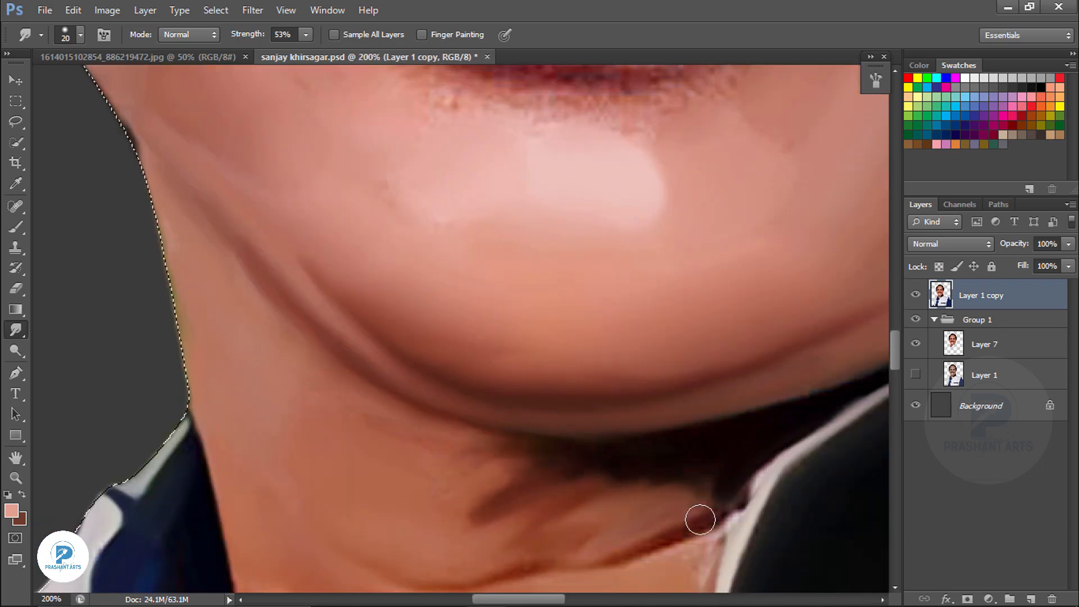
{"action": "left_click_drag", "start_coordinate": [700, 519], "coordinate": [700, 415]}
{"action": "left_click_drag", "start_coordinate": [697, 411], "coordinate": [725, 388]}
Step: Smooth the chin skin around the highlight below the mouth with a 45 px Smudge brush at 53% strength
{"action": "left_click_drag", "start_coordinate": [251, 218], "coordinate": [307, 334]}
{"action": "key", "text": "bracketright"}
{"action": "key", "text": "bracketright"}
{"action": "key", "text": "bracketright"}
{"action": "left_click_drag", "start_coordinate": [876, 171], "coordinate": [703, 339]}
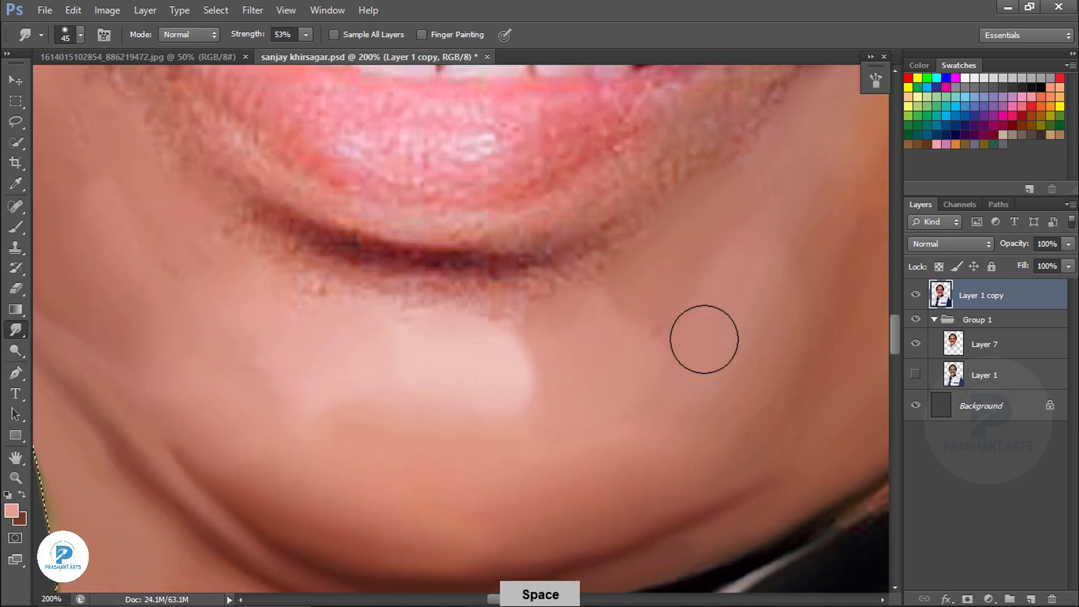
Step: Smudge along the lower edge of the lower lip with a 20 px brush at 75% strength
{"action": "key", "text": "ctrl+plus"}
{"action": "key", "text": "7"}
{"action": "key", "text": "5"}
{"action": "left_click_drag", "start_coordinate": [397, 325], "coordinate": [585, 236]}
{"action": "key", "text": "bracketleft"}
{"action": "key", "text": "bracketleft"}
{"action": "key", "text": "bracketleft"}
{"action": "key", "text": "bracketleft"}
{"action": "mouse_move", "coordinate": [191, 258]}
{"action": "left_mouse_down"}
{"action": "mouse_move", "coordinate": [489, 399]}
{"action": "mouse_move", "coordinate": [422, 359]}
{"action": "left_mouse_up"}
{"action": "left_click_drag", "start_coordinate": [394, 382], "coordinate": [661, 335]}
{"action": "left_click_drag", "start_coordinate": [832, 230], "coordinate": [655, 292]}
{"action": "left_click_drag", "start_coordinate": [729, 268], "coordinate": [648, 346]}
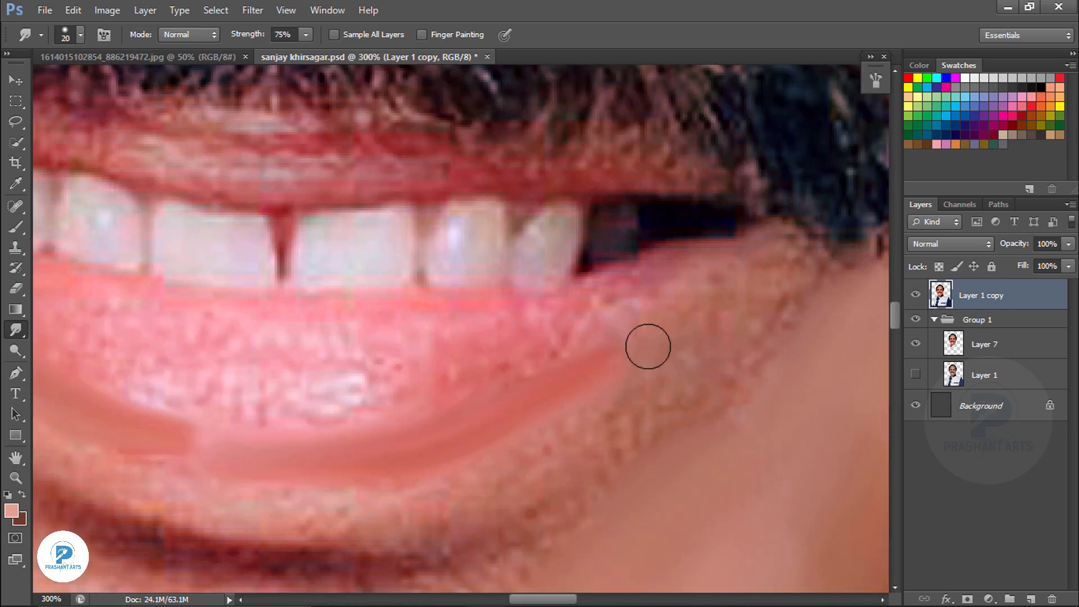
Step: Smudge the grainy pink surface and gloss of the lower lip smooth toward its left corner, finishing with a 10 px brush
{"action": "left_click_drag", "start_coordinate": [421, 393], "coordinate": [281, 371]}
{"action": "mouse_move", "coordinate": [315, 343]}
{"action": "left_mouse_down"}
{"action": "mouse_move", "coordinate": [512, 380]}
{"action": "mouse_move", "coordinate": [519, 424]}
{"action": "left_mouse_up"}
{"action": "left_click", "coordinate": [875, 80]}
{"action": "left_click", "coordinate": [875, 80]}
{"action": "mouse_move", "coordinate": [293, 374]}
{"action": "left_mouse_down"}
{"action": "mouse_move", "coordinate": [458, 444]}
{"action": "mouse_move", "coordinate": [487, 485]}
{"action": "left_mouse_up"}
{"action": "left_click_drag", "start_coordinate": [337, 401], "coordinate": [464, 385]}
{"action": "key", "text": "bracketleft"}
{"action": "key", "text": "bracketleft"}
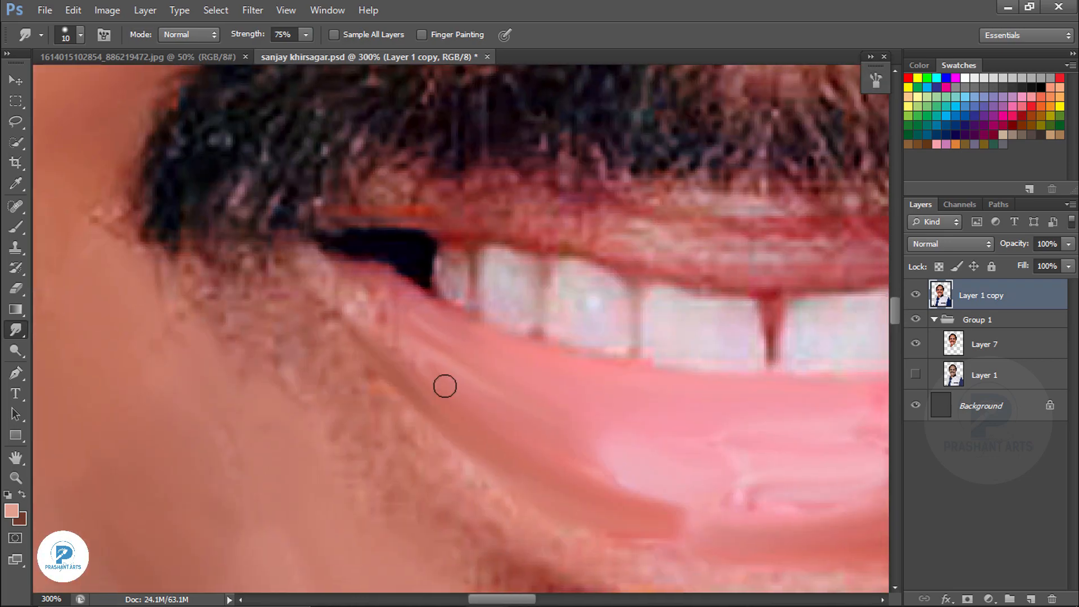
Step: Smudge the lower lip's border and the light skin strip beneath it, finishing with a 15 px brush
{"action": "left_click_drag", "start_coordinate": [500, 474], "coordinate": [313, 306]}
{"action": "key", "text": "bracketright"}
{"action": "key", "text": "bracketright"}
{"action": "left_click_drag", "start_coordinate": [618, 337], "coordinate": [467, 378]}
{"action": "key", "text": "bracketleft"}
{"action": "key", "text": "ctrl+alt+z"}
{"action": "left_click_drag", "start_coordinate": [517, 483], "coordinate": [809, 339]}
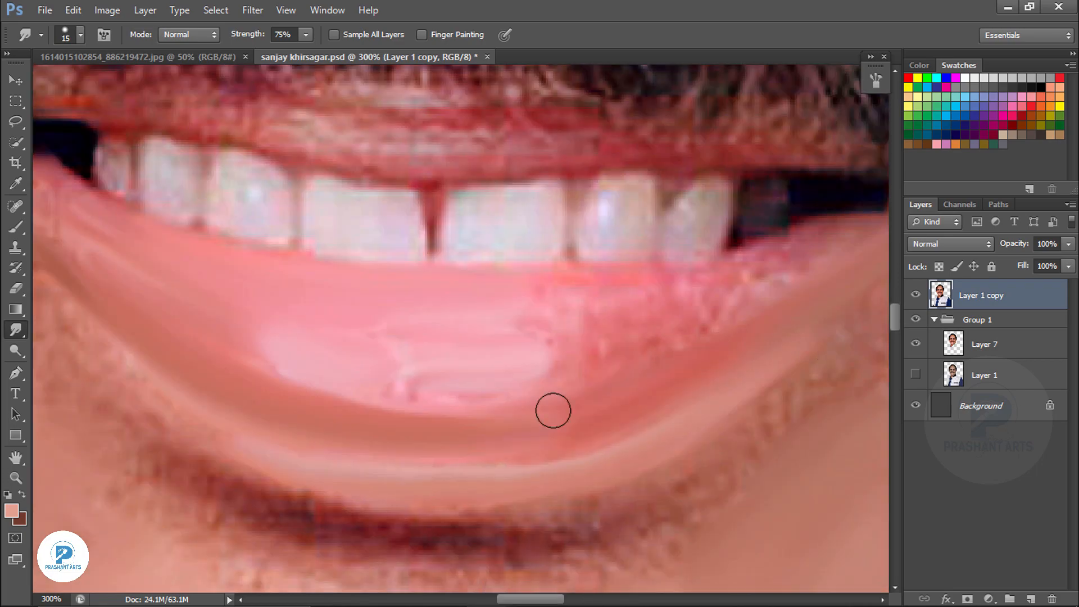
Step: Smudge the dark shadow line beneath the lower lip into a smooth curve with the 15 px brush
{"action": "left_click_drag", "start_coordinate": [281, 360], "coordinate": [488, 425]}
{"action": "key", "text": "ctrl+alt+z"}
{"action": "left_click_drag", "start_coordinate": [633, 541], "coordinate": [402, 460]}
{"action": "left_click_drag", "start_coordinate": [112, 402], "coordinate": [387, 506]}
{"action": "left_click_drag", "start_coordinate": [402, 460], "coordinate": [650, 406]}
{"action": "left_click_drag", "start_coordinate": [304, 317], "coordinate": [509, 438]}
{"action": "key", "text": "ctrl+alt+z"}
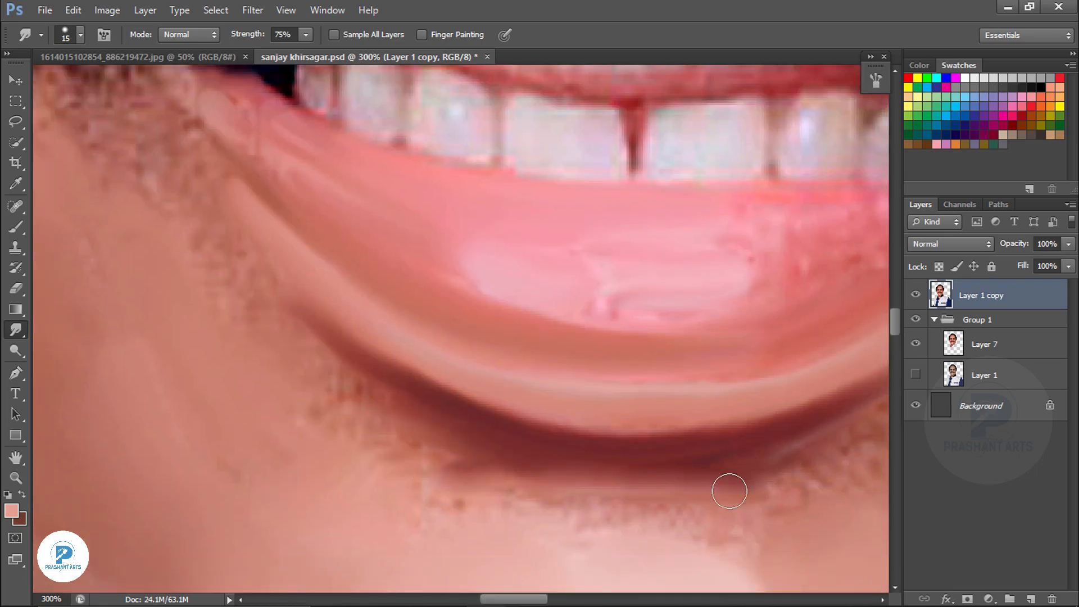
Step: Blend the stubbled skin around the mouth and the right part of the lower lip with the 15 px Smudge brush
{"action": "left_click_drag", "start_coordinate": [315, 225], "coordinate": [450, 382]}
{"action": "left_click_drag", "start_coordinate": [284, 337], "coordinate": [212, 279]}
{"action": "left_click_drag", "start_coordinate": [436, 517], "coordinate": [382, 377]}
{"action": "key", "text": "ctrl+alt+z"}
{"action": "left_click_drag", "start_coordinate": [854, 278], "coordinate": [428, 437]}
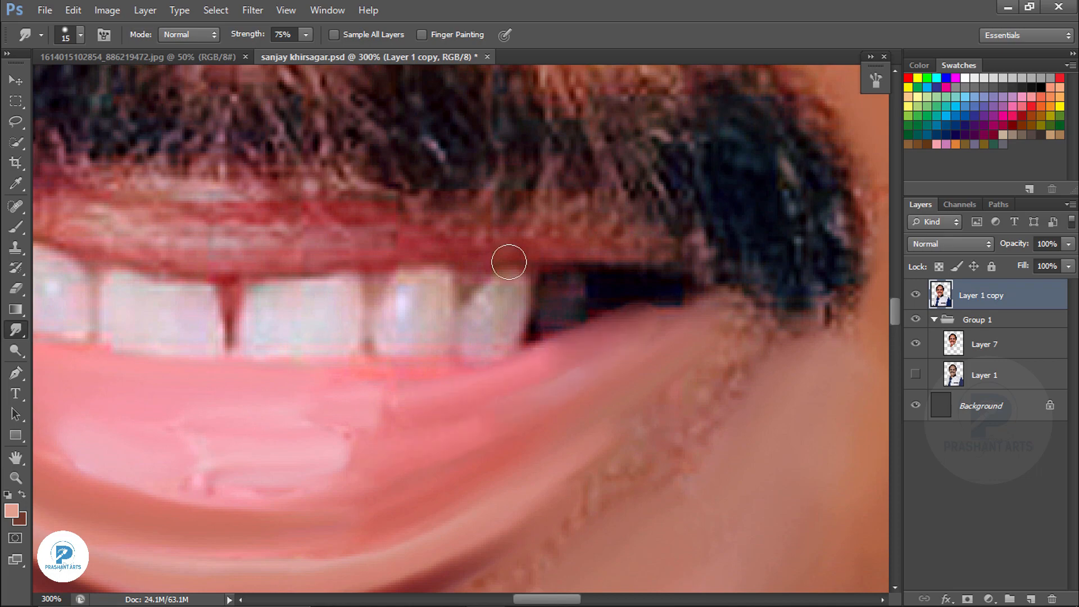
Step: Smudge the upper lip smooth from corner to corner, finishing with a 10 px brush at 75% strength
{"action": "left_click_drag", "start_coordinate": [326, 247], "coordinate": [506, 396]}
{"action": "left_click_drag", "start_coordinate": [528, 368], "coordinate": [424, 394]}
{"action": "key", "text": "bracketleft"}
{"action": "left_click_drag", "start_coordinate": [191, 334], "coordinate": [371, 371]}
{"action": "left_click_drag", "start_coordinate": [243, 366], "coordinate": [502, 380]}
{"action": "left_click_drag", "start_coordinate": [509, 401], "coordinate": [387, 373]}
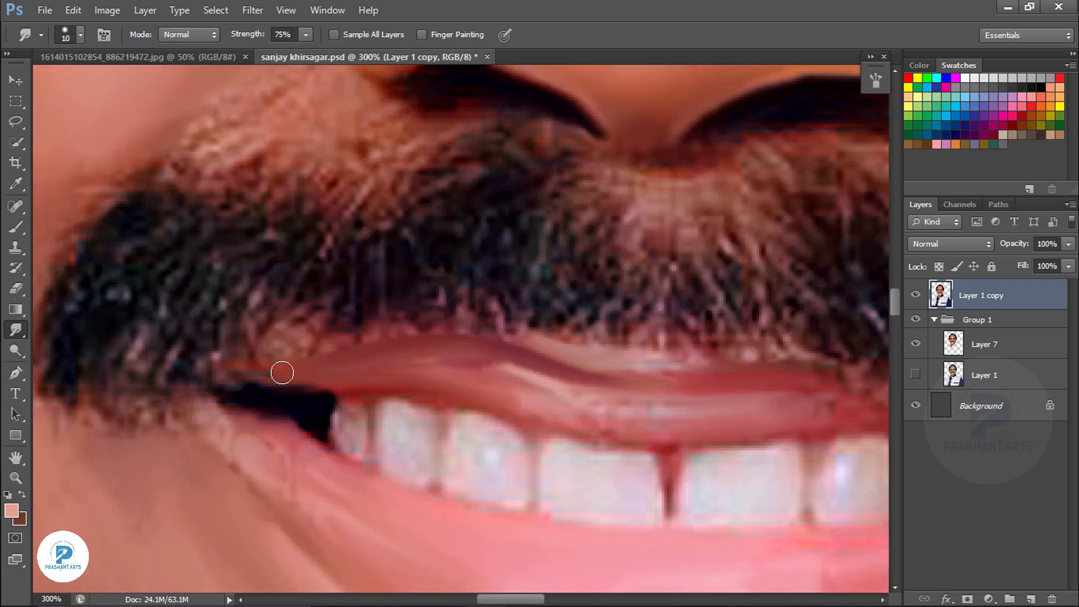
{"action": "left_click_drag", "start_coordinate": [517, 404], "coordinate": [204, 385]}
{"action": "left_click_drag", "start_coordinate": [207, 387], "coordinate": [360, 423]}
{"action": "left_click_drag", "start_coordinate": [511, 402], "coordinate": [382, 424]}
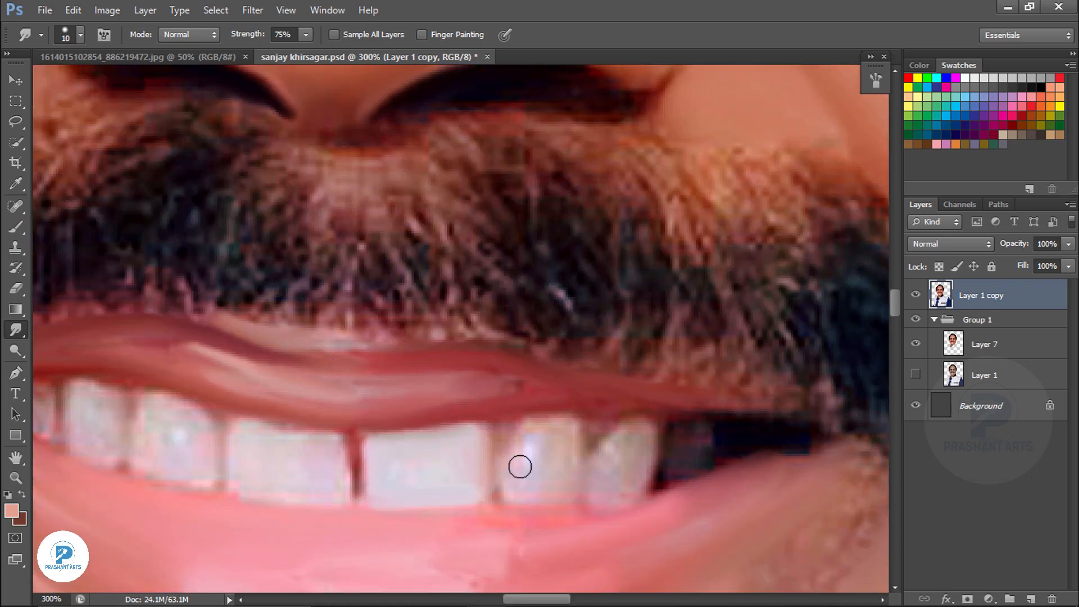
Step: Smudge the upper teeth and the dividing lines between them smooth with the 10 px brush
{"action": "left_click_drag", "start_coordinate": [155, 382], "coordinate": [368, 411]}
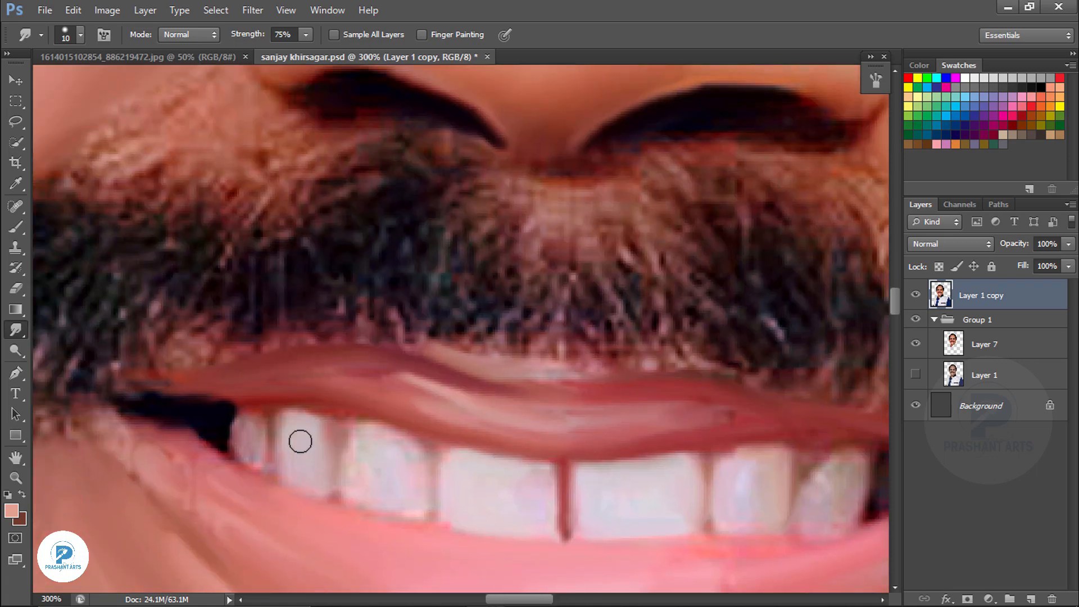
{"action": "left_click_drag", "start_coordinate": [440, 507], "coordinate": [249, 448]}
{"action": "left_click_drag", "start_coordinate": [400, 441], "coordinate": [462, 442]}
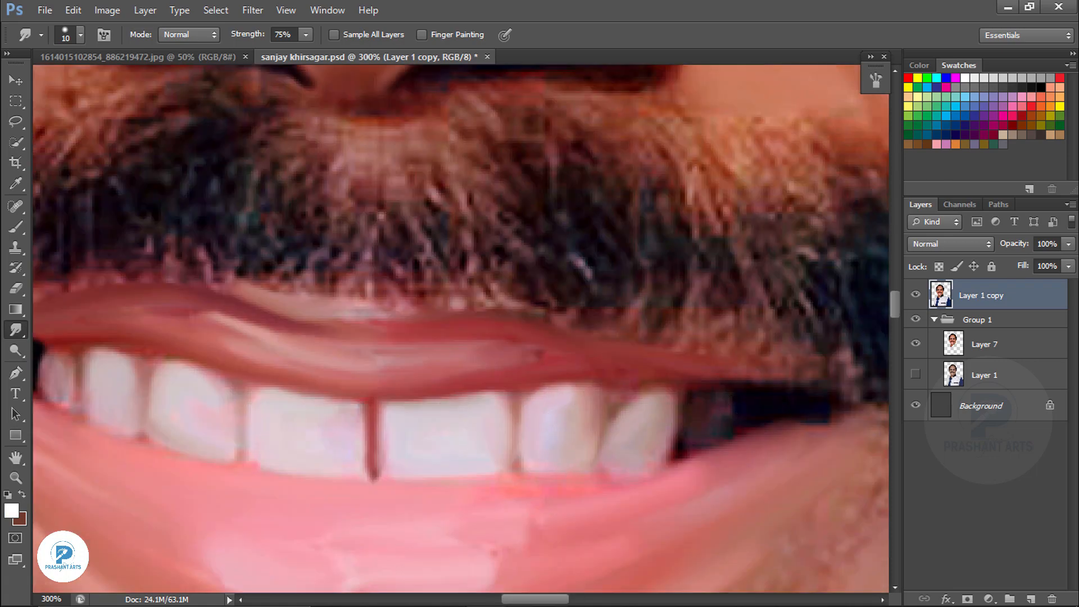
Step: Add soft white highlights to the front teeth and the glossy areas of the lower lip
{"action": "left_click_drag", "start_coordinate": [275, 409], "coordinate": [275, 441]}
{"action": "left_click_drag", "start_coordinate": [174, 400], "coordinate": [327, 411]}
{"action": "left_click_drag", "start_coordinate": [323, 430], "coordinate": [327, 411]}
{"action": "left_click_drag", "start_coordinate": [607, 522], "coordinate": [591, 386]}
{"action": "left_click_drag", "start_coordinate": [382, 441], "coordinate": [429, 445]}
{"action": "left_click_drag", "start_coordinate": [516, 444], "coordinate": [568, 449]}
{"action": "left_click_drag", "start_coordinate": [820, 388], "coordinate": [667, 387]}
Step: Refine the side teeth and adjoining lip edges near the mouth corner with an 8 px Smudge brush
{"action": "left_click_drag", "start_coordinate": [322, 140], "coordinate": [429, 354]}
{"action": "scroll", "coordinate": [494, 362], "scroll_direction": "down", "scroll_amount": 2}
{"action": "scroll", "coordinate": [573, 341], "scroll_direction": "up", "scroll_amount": 2}
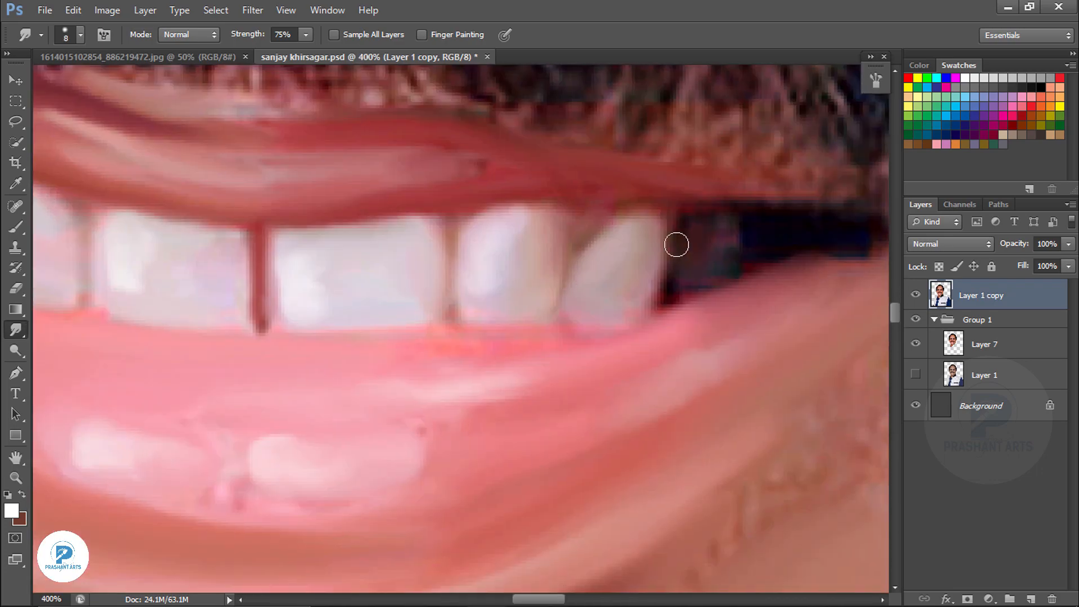
{"action": "scroll", "coordinate": [294, 380], "scroll_direction": "up", "scroll_amount": 2}
{"action": "key", "text": "bracketleft"}
{"action": "key", "text": "bracketleft"}
{"action": "left_click_drag", "start_coordinate": [431, 381], "coordinate": [230, 413]}
{"action": "left_click_drag", "start_coordinate": [169, 348], "coordinate": [467, 398]}
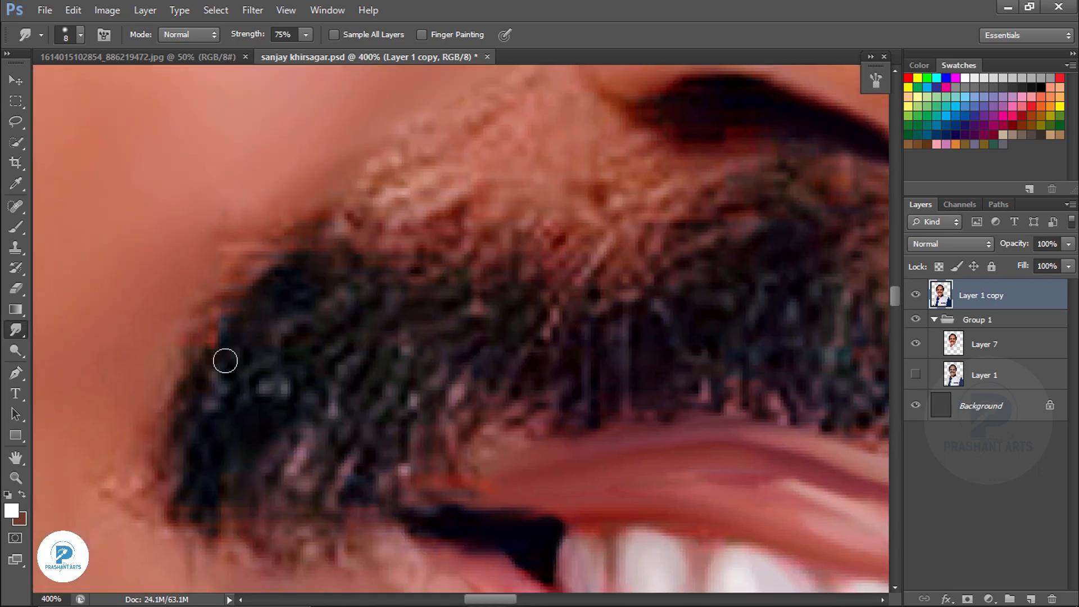
Step: Smudge the left end of the mustache into curved hair strands with the 8 px brush, setting the strength to 50%
{"action": "left_click_drag", "start_coordinate": [179, 528], "coordinate": [176, 402]}
{"action": "key", "text": "ctrl+minus"}
{"action": "key", "text": "ctrl+plus"}
{"action": "left_click_drag", "start_coordinate": [216, 542], "coordinate": [275, 446]}
{"action": "key", "text": "5"}
{"action": "mouse_move", "coordinate": [352, 337]}
{"action": "left_mouse_down"}
{"action": "mouse_move", "coordinate": [402, 258]}
{"action": "mouse_move", "coordinate": [495, 182]}
{"action": "left_mouse_up"}
{"action": "left_click_drag", "start_coordinate": [309, 438], "coordinate": [292, 564]}
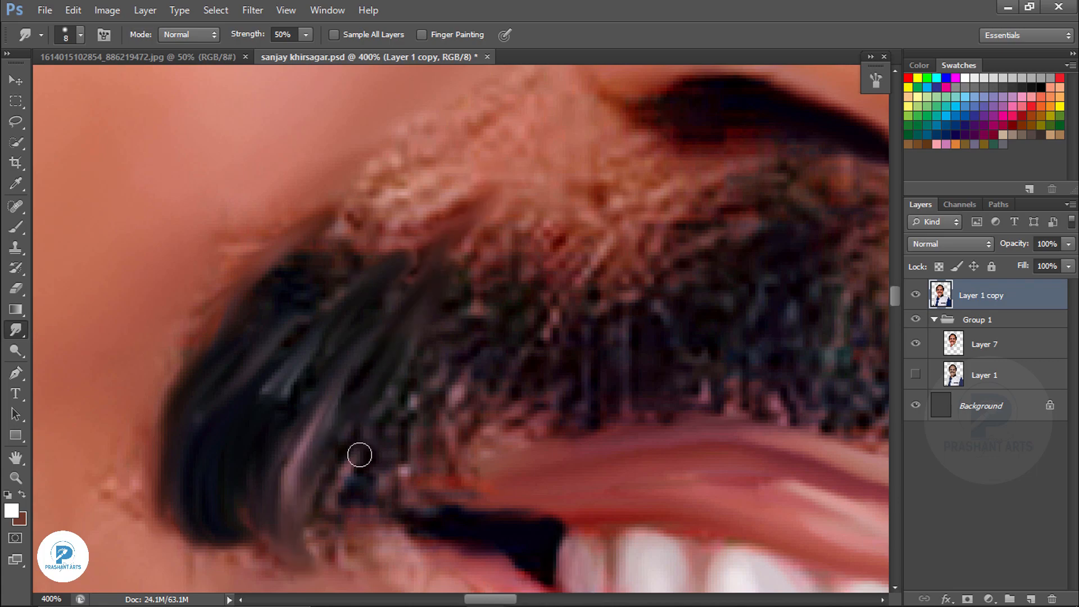
Step: Pull the left half of the mustache into smooth hair strands with the 8 px Smudge brush at 60% strength
{"action": "key", "text": "6"}
{"action": "left_click_drag", "start_coordinate": [362, 432], "coordinate": [342, 500]}
{"action": "left_click_drag", "start_coordinate": [461, 292], "coordinate": [550, 200]}
{"action": "left_click_drag", "start_coordinate": [422, 368], "coordinate": [392, 438]}
{"action": "left_click_drag", "start_coordinate": [484, 349], "coordinate": [419, 347]}
{"action": "left_click_drag", "start_coordinate": [477, 309], "coordinate": [542, 227]}
{"action": "left_click_drag", "start_coordinate": [341, 382], "coordinate": [413, 228]}
{"action": "mouse_move", "coordinate": [505, 337]}
{"action": "left_mouse_down"}
{"action": "mouse_move", "coordinate": [346, 364]}
{"action": "mouse_move", "coordinate": [307, 458]}
{"action": "left_mouse_up"}
{"action": "mouse_move", "coordinate": [377, 357]}
{"action": "left_mouse_down"}
{"action": "mouse_move", "coordinate": [364, 404]}
{"action": "mouse_move", "coordinate": [303, 433]}
{"action": "left_mouse_up"}
{"action": "left_click_drag", "start_coordinate": [391, 382], "coordinate": [446, 316]}
{"action": "left_click_drag", "start_coordinate": [393, 435], "coordinate": [365, 493]}
{"action": "left_click_drag", "start_coordinate": [472, 346], "coordinate": [534, 268]}
{"action": "left_click_drag", "start_coordinate": [407, 464], "coordinate": [428, 523]}
{"action": "left_click_drag", "start_coordinate": [190, 242], "coordinate": [320, 325]}
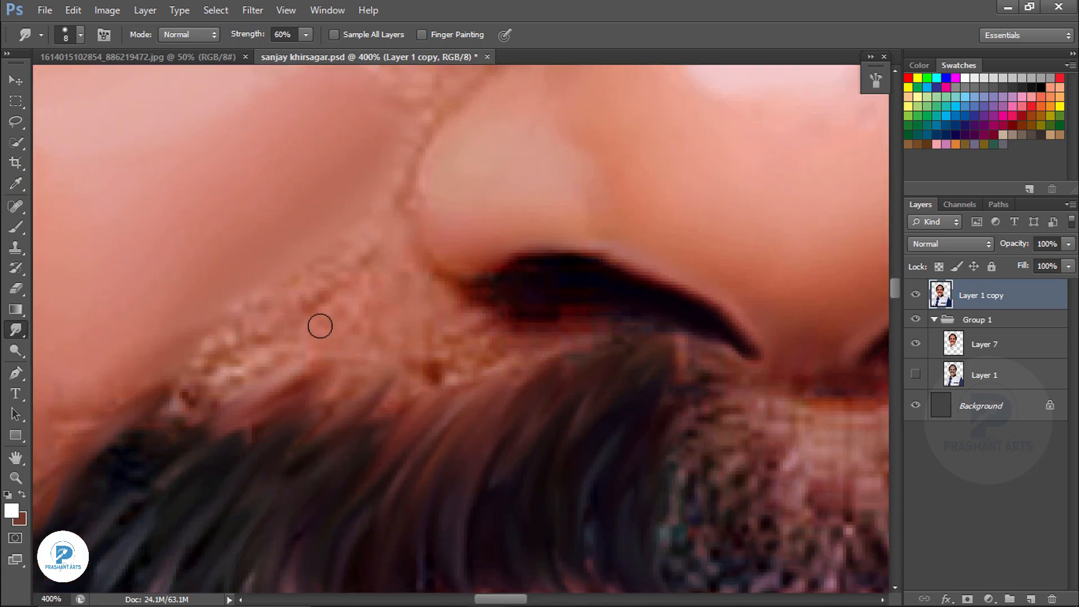
Step: Smudge the mustache hair below the nose tip into downward strands with the 8 px brush
{"action": "left_click_drag", "start_coordinate": [646, 427], "coordinate": [338, 282]}
{"action": "left_click_drag", "start_coordinate": [312, 387], "coordinate": [334, 464]}
{"action": "left_click_drag", "start_coordinate": [359, 304], "coordinate": [435, 224]}
{"action": "mouse_move", "coordinate": [382, 371]}
{"action": "left_mouse_down"}
{"action": "mouse_move", "coordinate": [444, 287]}
{"action": "mouse_move", "coordinate": [509, 243]}
{"action": "left_mouse_up"}
{"action": "left_click_drag", "start_coordinate": [441, 373], "coordinate": [427, 457]}
{"action": "left_click_drag", "start_coordinate": [567, 359], "coordinate": [410, 317]}
{"action": "left_click_drag", "start_coordinate": [334, 284], "coordinate": [326, 424]}
{"action": "left_click_drag", "start_coordinate": [365, 380], "coordinate": [376, 450]}
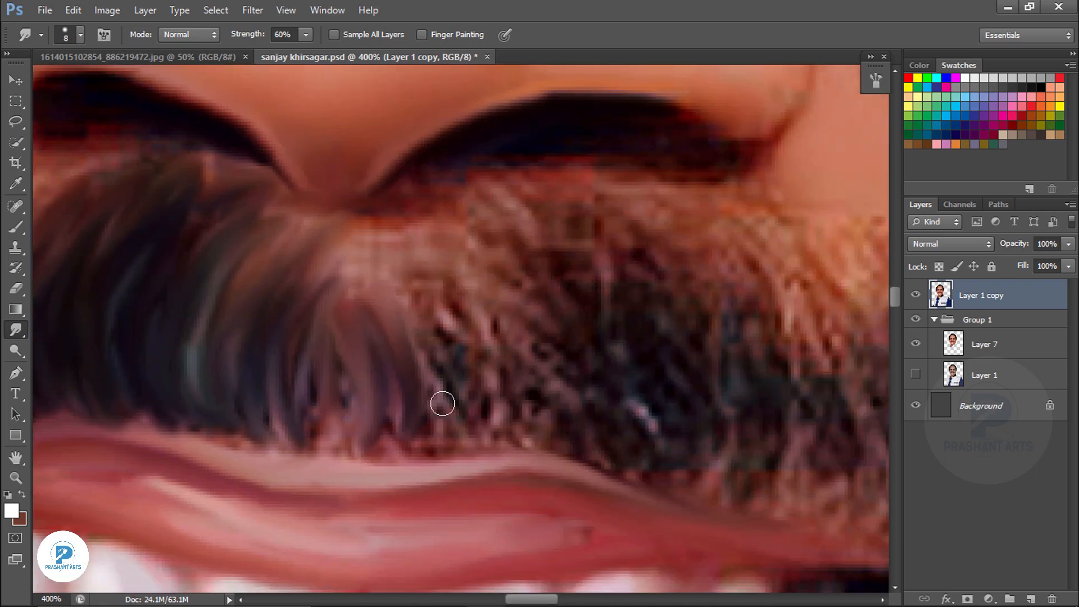
Step: Smudge strands into the mustache just right of its center, from beneath the nostril down to the upper lip
{"action": "left_click_drag", "start_coordinate": [427, 343], "coordinate": [387, 239]}
{"action": "left_click_drag", "start_coordinate": [492, 328], "coordinate": [455, 211]}
{"action": "left_click_drag", "start_coordinate": [444, 323], "coordinate": [460, 433]}
{"action": "left_click_drag", "start_coordinate": [514, 368], "coordinate": [484, 444]}
{"action": "left_click_drag", "start_coordinate": [553, 267], "coordinate": [333, 261]}
{"action": "left_click_drag", "start_coordinate": [331, 317], "coordinate": [351, 404]}
{"action": "left_click_drag", "start_coordinate": [399, 258], "coordinate": [365, 179]}
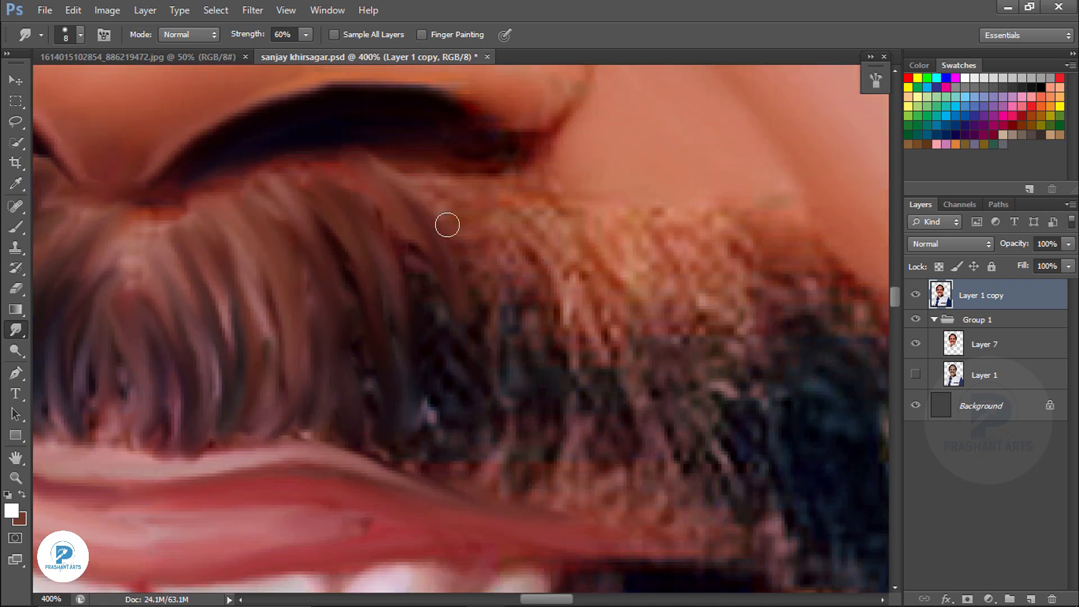
Step: Smudge the right half of the mustache into slanted strands, blending its light upper edge into the skin
{"action": "left_click_drag", "start_coordinate": [432, 264], "coordinate": [388, 182]}
{"action": "left_click_drag", "start_coordinate": [402, 244], "coordinate": [429, 331]}
{"action": "left_click_drag", "start_coordinate": [469, 435], "coordinate": [453, 481]}
{"action": "left_click_drag", "start_coordinate": [540, 281], "coordinate": [514, 474]}
{"action": "left_click_drag", "start_coordinate": [646, 359], "coordinate": [503, 339]}
{"action": "left_click_drag", "start_coordinate": [525, 258], "coordinate": [587, 317]}
{"action": "left_click_drag", "start_coordinate": [606, 256], "coordinate": [660, 312]}
{"action": "left_click_drag", "start_coordinate": [486, 255], "coordinate": [539, 323]}
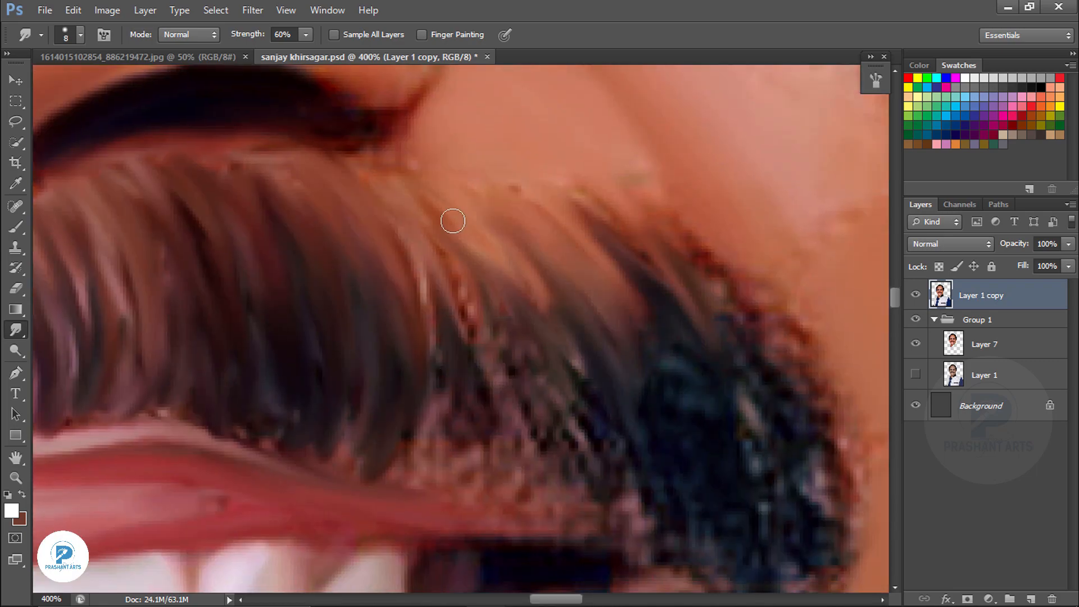
Step: Smudge the outer right end of the mustache into strands curving down past the mouth corner
{"action": "left_click_drag", "start_coordinate": [652, 194], "coordinate": [719, 275]}
{"action": "left_click_drag", "start_coordinate": [792, 466], "coordinate": [826, 517]}
{"action": "left_click_drag", "start_coordinate": [680, 281], "coordinate": [714, 354]}
{"action": "left_click_drag", "start_coordinate": [520, 371], "coordinate": [551, 495]}
{"action": "left_click_drag", "start_coordinate": [567, 360], "coordinate": [612, 506]}
{"action": "left_click_drag", "start_coordinate": [764, 309], "coordinate": [804, 356]}
{"action": "scroll", "coordinate": [730, 394], "scroll_direction": "down", "scroll_amount": 2}
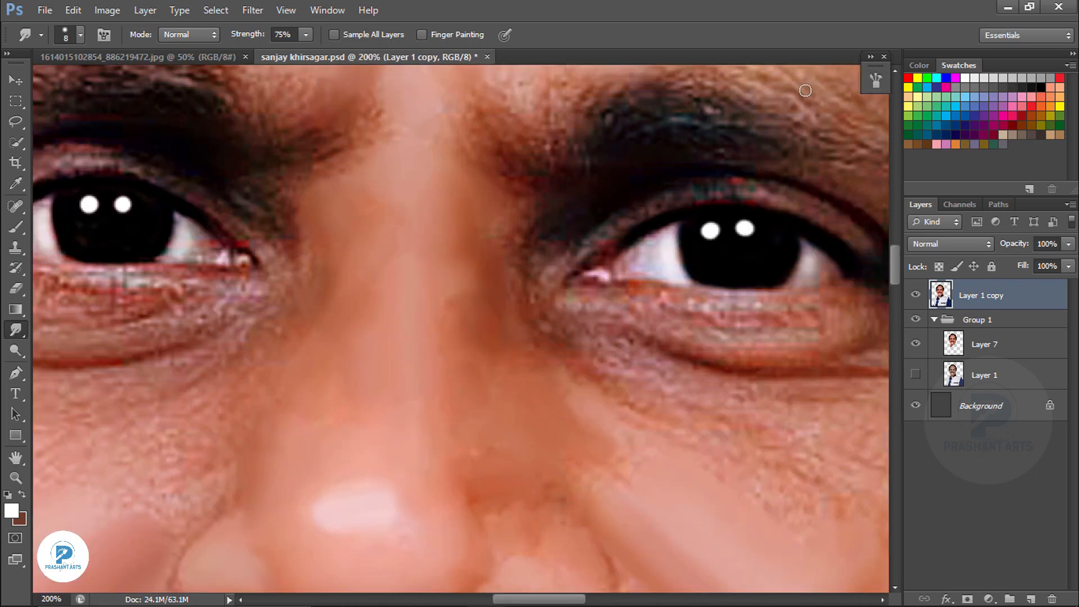
Step: Smudge the right-hand eye's upper eyelid and dark crease smooth with the 8 px brush at 75% strength
{"action": "key", "text": "ctrl+plus"}
{"action": "key", "text": "ctrl+plus"}
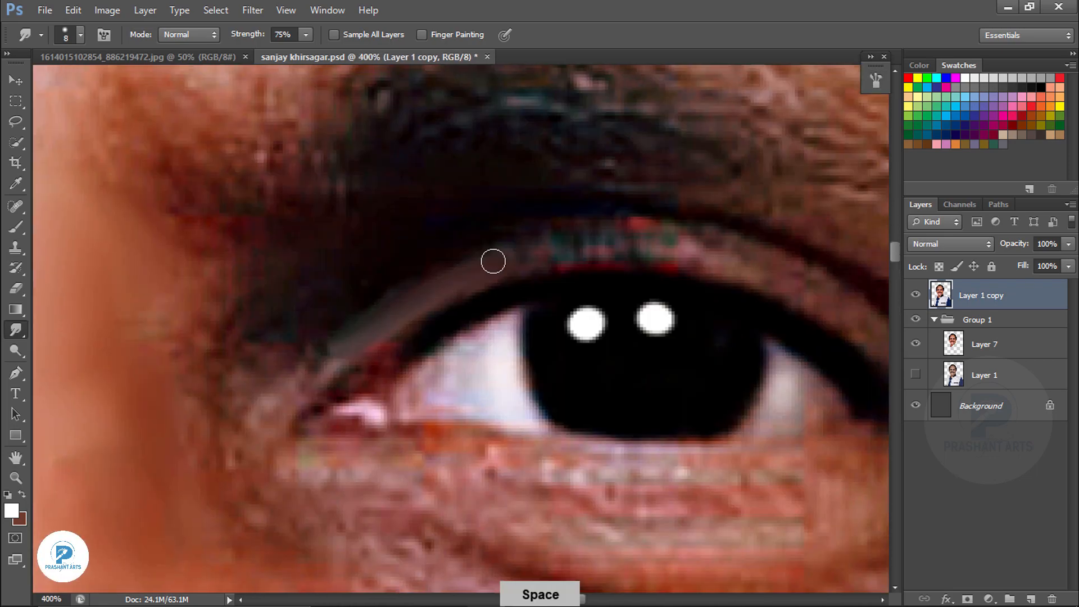
{"action": "key", "text": "ctrl+plus"}
{"action": "left_click_drag", "start_coordinate": [607, 236], "coordinate": [775, 222]}
{"action": "left_click_drag", "start_coordinate": [279, 332], "coordinate": [219, 385]}
{"action": "left_click_drag", "start_coordinate": [786, 275], "coordinate": [404, 288]}
{"action": "key", "text": "ctrl+alt+z"}
{"action": "left_click_drag", "start_coordinate": [483, 225], "coordinate": [609, 309]}
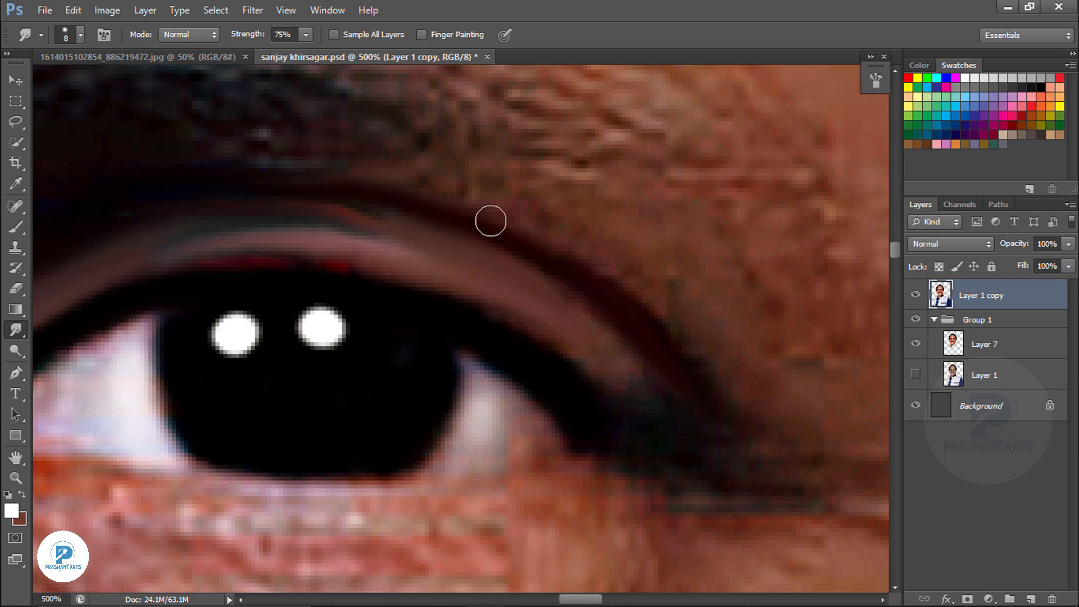
{"action": "left_click_drag", "start_coordinate": [494, 287], "coordinate": [605, 253]}
{"action": "left_click_drag", "start_coordinate": [359, 213], "coordinate": [460, 233]}
{"action": "left_click_drag", "start_coordinate": [741, 334], "coordinate": [786, 379]}
Step: Smudge the right-hand eye's lower lid and the light strip beneath the iris smooth with the 8 px brush
{"action": "left_click_drag", "start_coordinate": [233, 384], "coordinate": [243, 242]}
{"action": "left_click_drag", "start_coordinate": [415, 344], "coordinate": [318, 342]}
{"action": "left_click_drag", "start_coordinate": [683, 275], "coordinate": [503, 320]}
{"action": "key", "text": "ctrl+alt+z"}
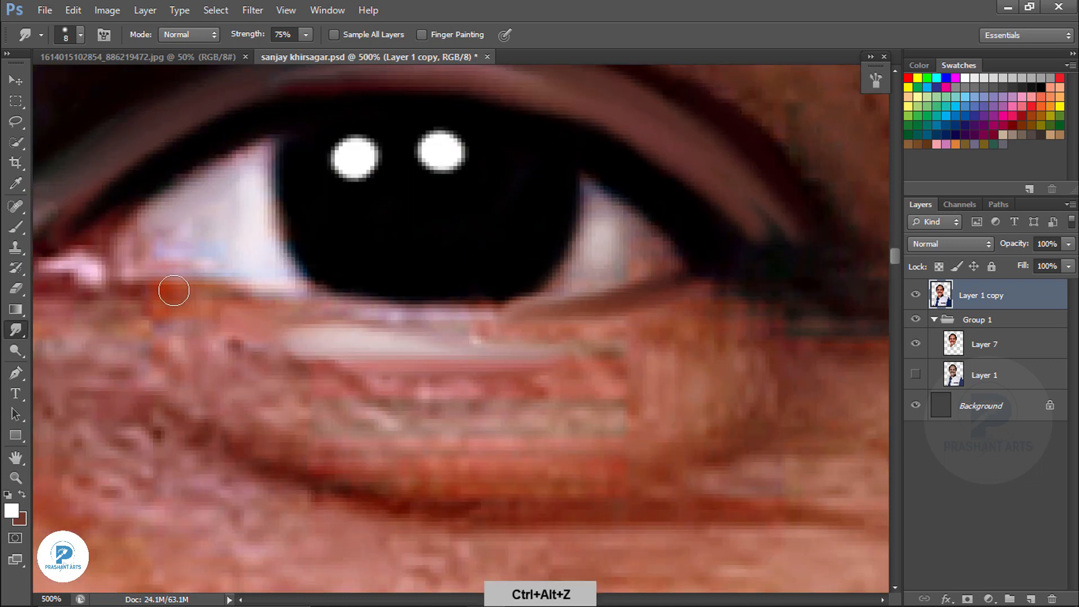
{"action": "left_click_drag", "start_coordinate": [173, 291], "coordinate": [360, 322]}
{"action": "left_click_drag", "start_coordinate": [489, 367], "coordinate": [663, 332]}
{"action": "left_click_drag", "start_coordinate": [720, 353], "coordinate": [663, 246]}
Step: Smudge the under-eye skin of the right-hand eye into smooth bands toward its outer corner with a 9 px brush
{"action": "key", "text": "bracketright"}
{"action": "key", "text": "bracketright"}
{"action": "key", "text": "bracketright"}
{"action": "key", "text": "bracketleft"}
{"action": "key", "text": "bracketleft"}
{"action": "left_click_drag", "start_coordinate": [441, 318], "coordinate": [532, 311]}
{"action": "left_click_drag", "start_coordinate": [300, 312], "coordinate": [548, 310]}
{"action": "left_click_drag", "start_coordinate": [749, 297], "coordinate": [551, 238]}
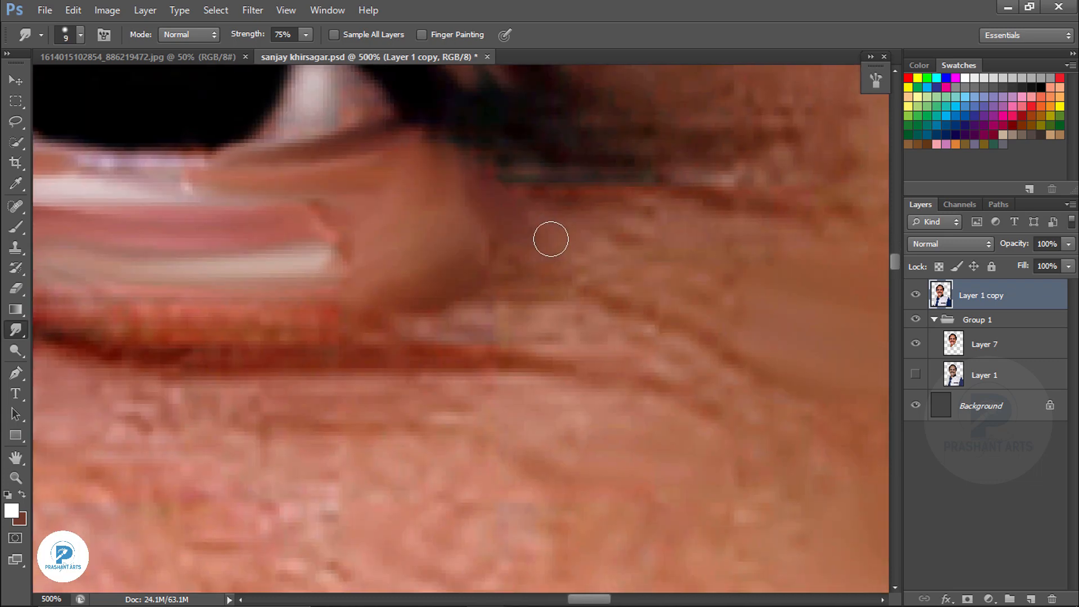
Step: Smudge the wrinkles fanning out from the right-hand eye's outer corner toward the temple into smooth curved folds
{"action": "left_click_drag", "start_coordinate": [447, 309], "coordinate": [675, 348]}
{"action": "left_click_drag", "start_coordinate": [522, 272], "coordinate": [787, 365]}
{"action": "left_click_drag", "start_coordinate": [730, 298], "coordinate": [533, 365]}
{"action": "left_click_drag", "start_coordinate": [371, 315], "coordinate": [580, 383]}
{"action": "left_click_drag", "start_coordinate": [422, 241], "coordinate": [514, 261]}
{"action": "left_click_drag", "start_coordinate": [675, 186], "coordinate": [503, 281]}
{"action": "left_click_drag", "start_coordinate": [253, 307], "coordinate": [430, 348]}
{"action": "left_click_drag", "start_coordinate": [210, 297], "coordinate": [266, 320]}
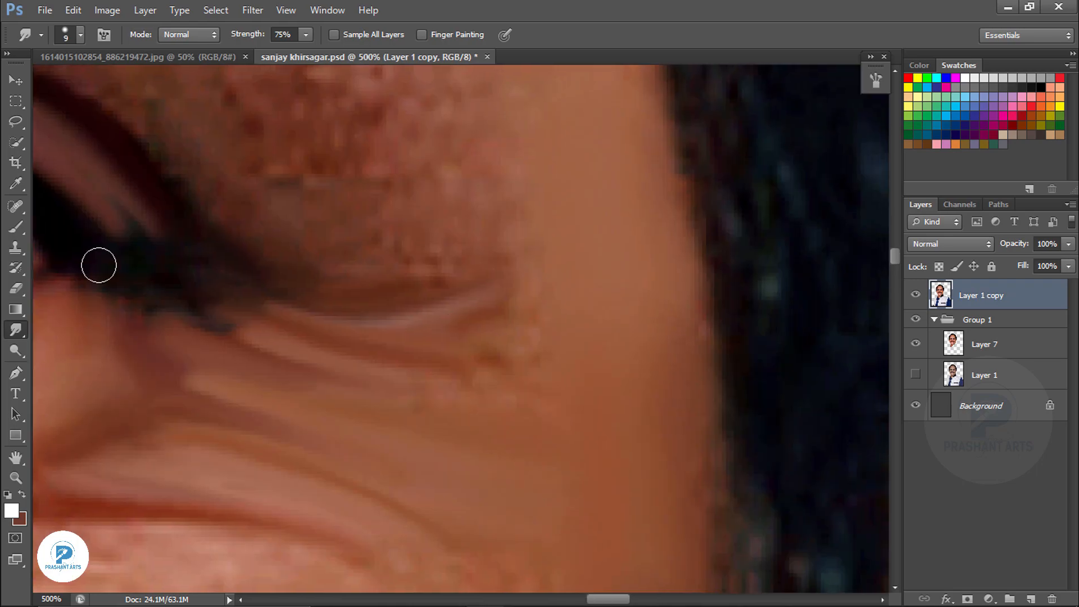
Step: Smudge the grainy skin above the right-hand eye's outer corner smooth, between the lid crease and the eyebrow
{"action": "left_click_drag", "start_coordinate": [99, 265], "coordinate": [312, 461]}
{"action": "key", "text": "bracketright"}
{"action": "key", "text": "bracketright"}
{"action": "left_click_drag", "start_coordinate": [444, 432], "coordinate": [340, 266]}
{"action": "left_click_drag", "start_coordinate": [243, 234], "coordinate": [852, 149]}
{"action": "left_click_drag", "start_coordinate": [396, 377], "coordinate": [347, 350]}
{"action": "left_click_drag", "start_coordinate": [830, 358], "coordinate": [545, 342]}
{"action": "key", "text": "bracketleft"}
{"action": "key", "text": "bracketleft"}
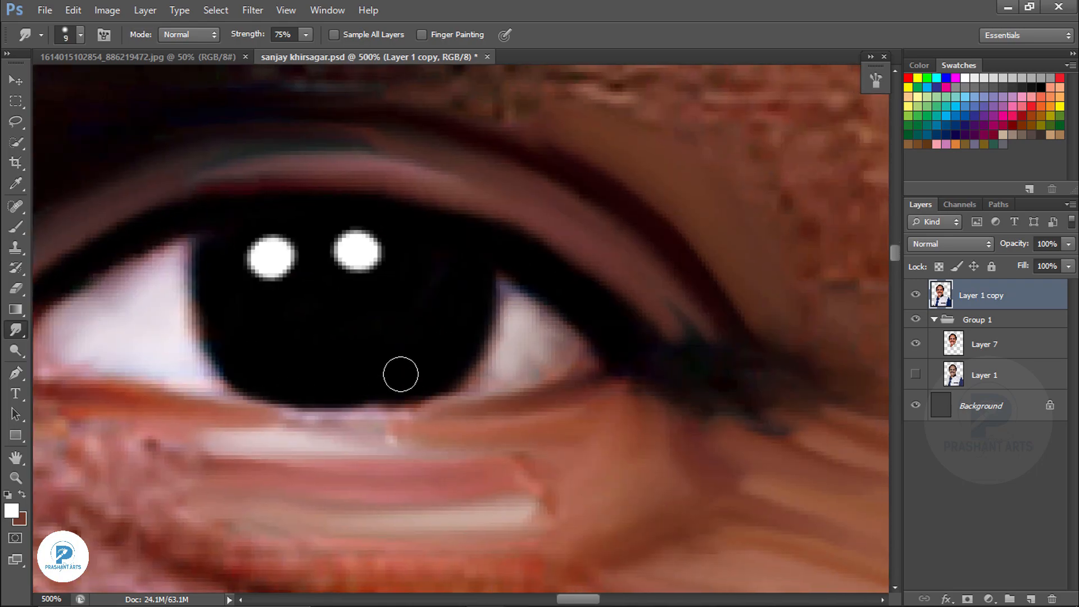
Step: Smudge the remaining grain below the right-hand eye and around its inner corner smooth
{"action": "left_click_drag", "start_coordinate": [400, 374], "coordinate": [652, 191]}
{"action": "left_click_drag", "start_coordinate": [228, 197], "coordinate": [157, 191]}
{"action": "left_click_drag", "start_coordinate": [247, 269], "coordinate": [360, 276]}
{"action": "key", "text": "bracketright"}
{"action": "key", "text": "bracketright"}
{"action": "left_click_drag", "start_coordinate": [843, 487], "coordinate": [477, 359]}
{"action": "mouse_move", "coordinate": [222, 339]}
{"action": "left_mouse_down"}
{"action": "mouse_move", "coordinate": [467, 390]}
{"action": "mouse_move", "coordinate": [833, 542]}
{"action": "left_mouse_up"}
{"action": "left_click_drag", "start_coordinate": [506, 413], "coordinate": [378, 359]}
{"action": "left_click_drag", "start_coordinate": [568, 545], "coordinate": [262, 292]}
{"action": "left_click_drag", "start_coordinate": [225, 309], "coordinate": [290, 342]}
{"action": "left_click_drag", "start_coordinate": [834, 452], "coordinate": [335, 310]}
Step: Smudge the left-hand eye's white, upper eyelid and dark crease smooth with a 9 to 10 px brush
{"action": "key", "text": "bracketright"}
{"action": "key", "text": "bracketright"}
{"action": "key", "text": "bracketright"}
{"action": "key", "text": "ctrl+minus"}
{"action": "key", "text": "ctrl+minus"}
{"action": "key", "text": "ctrl+minus"}
{"action": "key", "text": "ctrl+minus"}
{"action": "key", "text": "ctrl+minus"}
{"action": "key", "text": "ctrl+equal"}
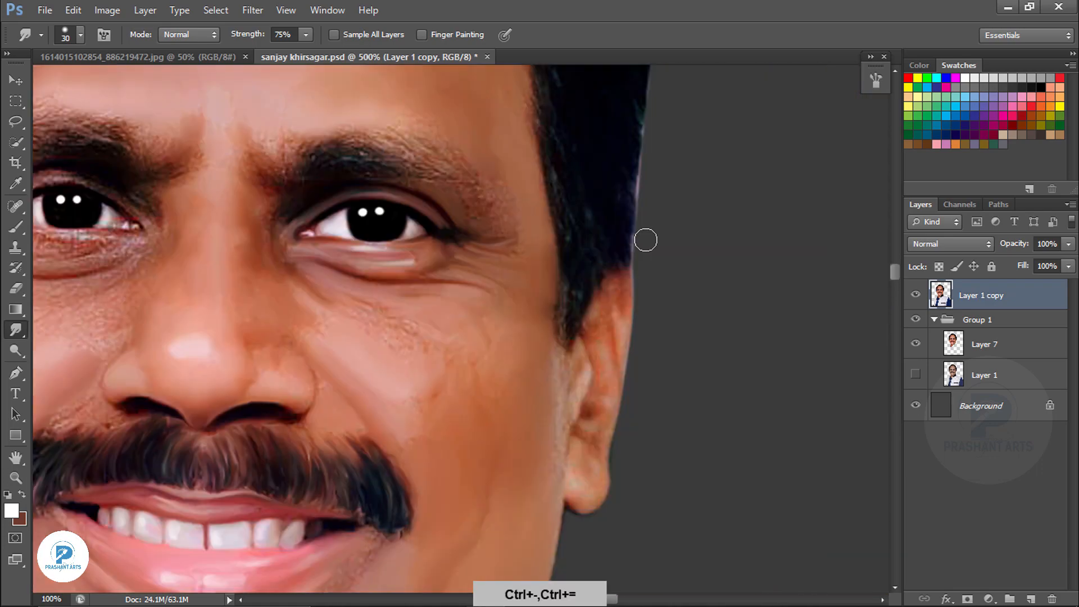
{"action": "key", "text": "ctrl+equal"}
{"action": "key", "text": "bracketright"}
{"action": "left_click_drag", "start_coordinate": [205, 211], "coordinate": [843, 478]}
{"action": "key", "text": "ctrl+equal"}
{"action": "key", "text": "bracketright"}
{"action": "key", "text": "bracketright"}
{"action": "left_click_drag", "start_coordinate": [343, 275], "coordinate": [279, 309]}
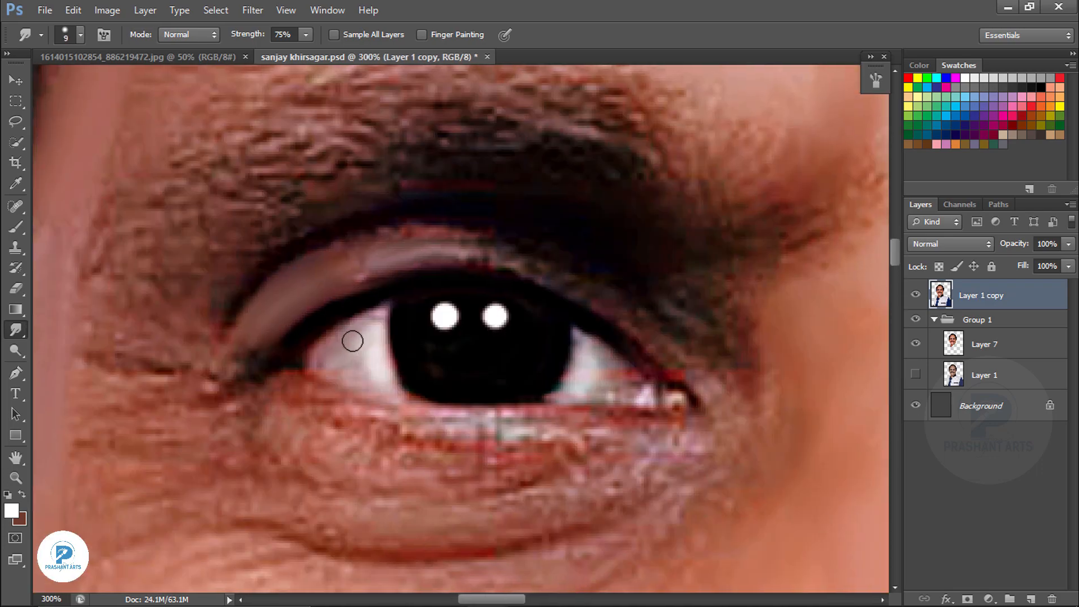
{"action": "left_click_drag", "start_coordinate": [352, 341], "coordinate": [349, 372]}
{"action": "key", "text": "F5"}
{"action": "key", "text": "F5"}
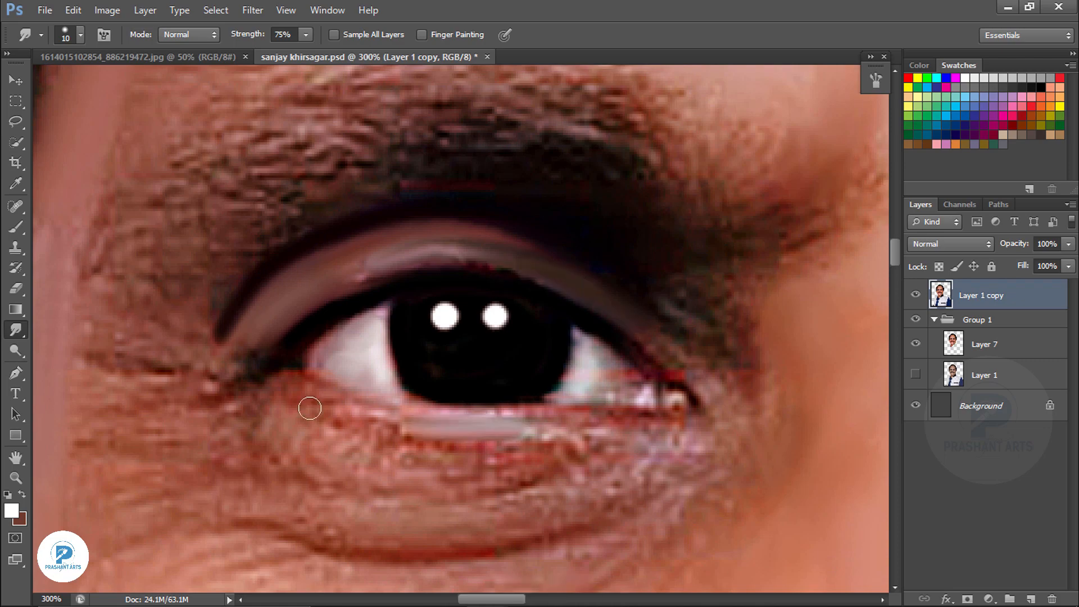
Step: Smudge the left-hand eye's lower lid, eye bag and outer-corner wrinkles into smooth curved bands
{"action": "scroll", "coordinate": [492, 257], "scroll_direction": "down", "scroll_amount": 3}
{"action": "scroll", "coordinate": [462, 378], "scroll_direction": "down", "scroll_amount": 3}
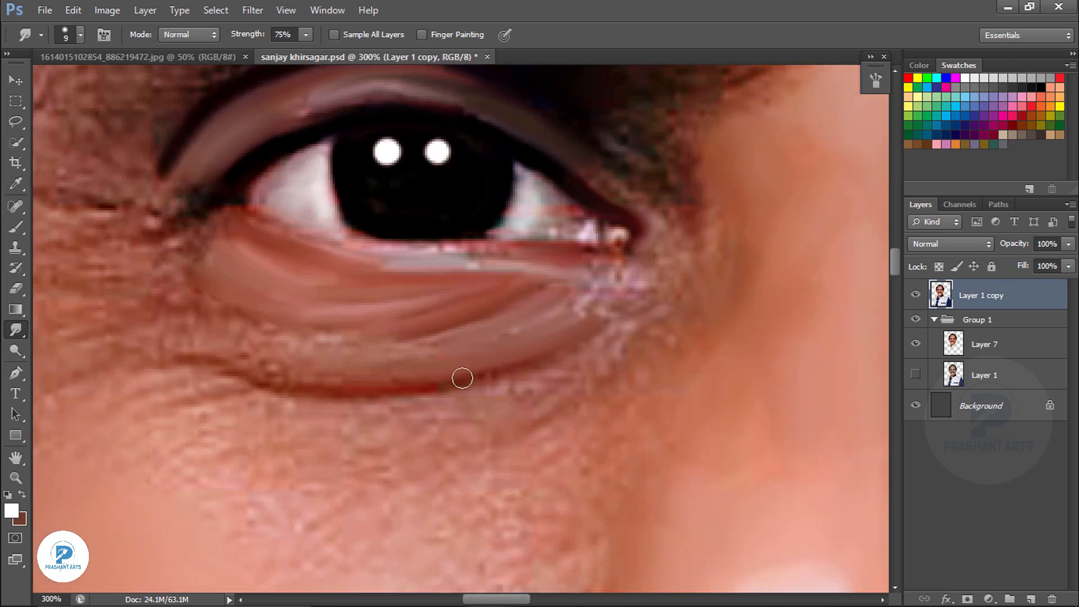
{"action": "left_click_drag", "start_coordinate": [391, 350], "coordinate": [441, 270]}
{"action": "left_click_drag", "start_coordinate": [631, 226], "coordinate": [680, 225]}
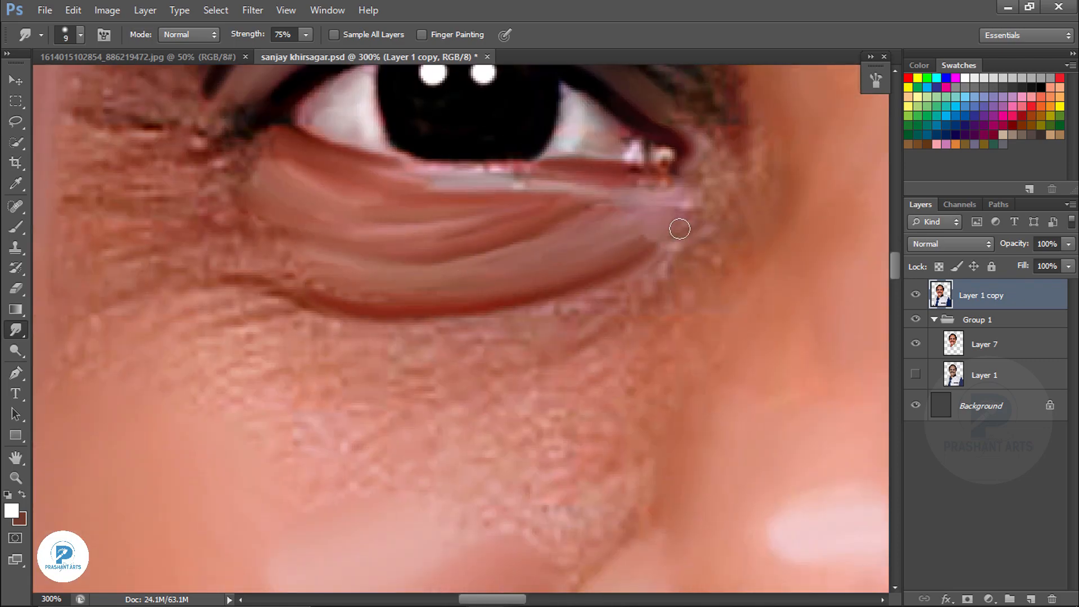
{"action": "left_click_drag", "start_coordinate": [360, 214], "coordinate": [581, 261]}
{"action": "left_click_drag", "start_coordinate": [405, 172], "coordinate": [307, 162]}
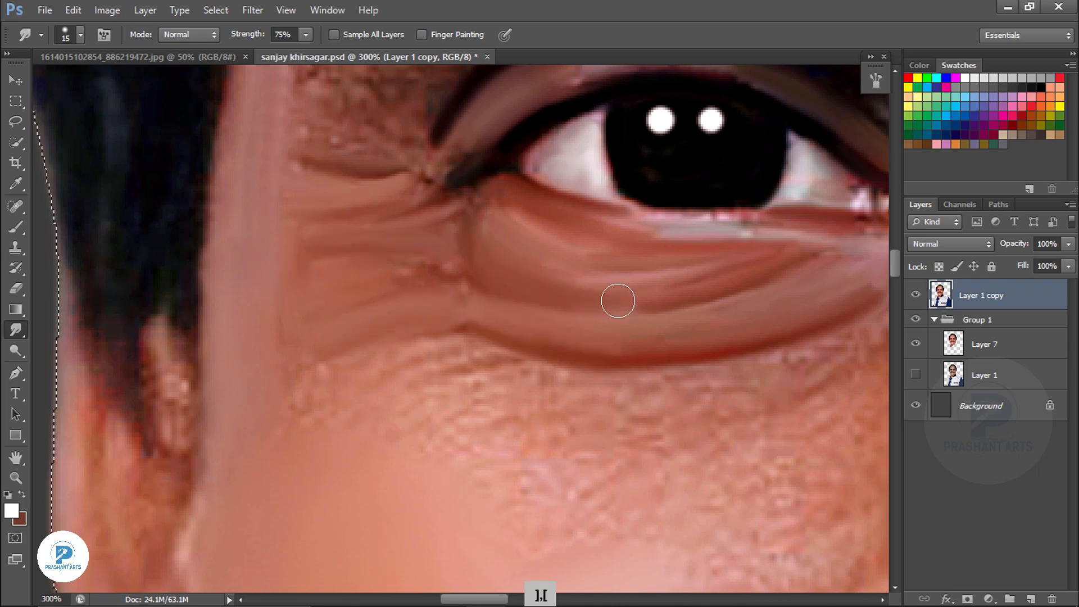
Step: Smudge the skin just below the left-hand eye bag smooth with the 15 px brush, following the bag's curve
{"action": "left_click_drag", "start_coordinate": [460, 236], "coordinate": [455, 410]}
{"action": "left_click_drag", "start_coordinate": [310, 306], "coordinate": [394, 332]}
{"action": "left_click_drag", "start_coordinate": [772, 493], "coordinate": [561, 270]}
{"action": "left_click_drag", "start_coordinate": [494, 388], "coordinate": [731, 223]}
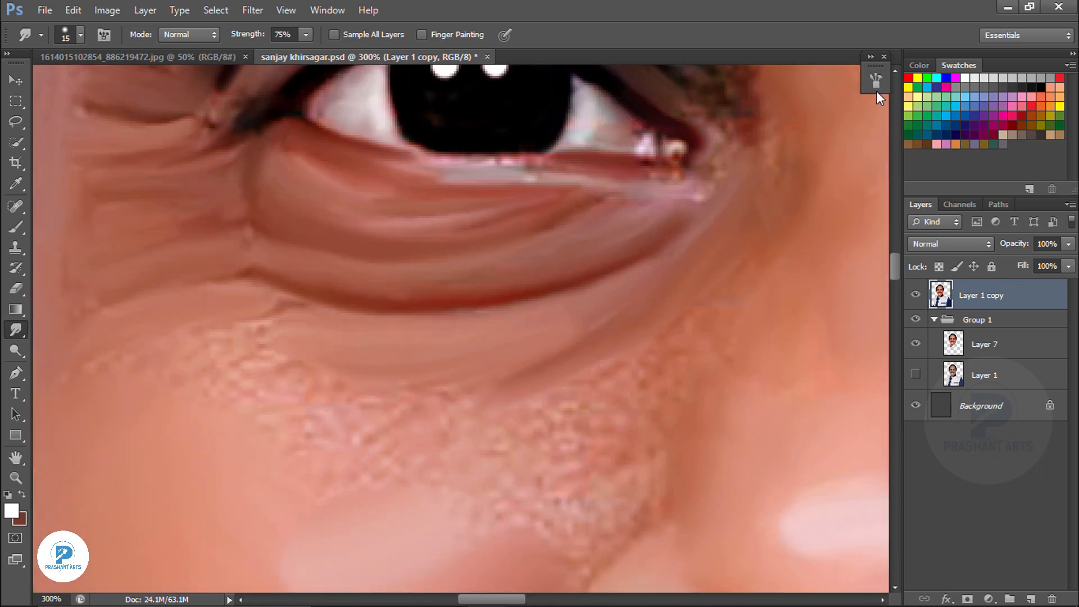
{"action": "left_click_drag", "start_coordinate": [264, 349], "coordinate": [480, 303]}
Step: Smudge the grainy cheek skin between the right-hand eye and the nose wing smooth
{"action": "left_click_drag", "start_coordinate": [787, 292], "coordinate": [213, 325]}
{"action": "left_click_drag", "start_coordinate": [640, 333], "coordinate": [534, 187]}
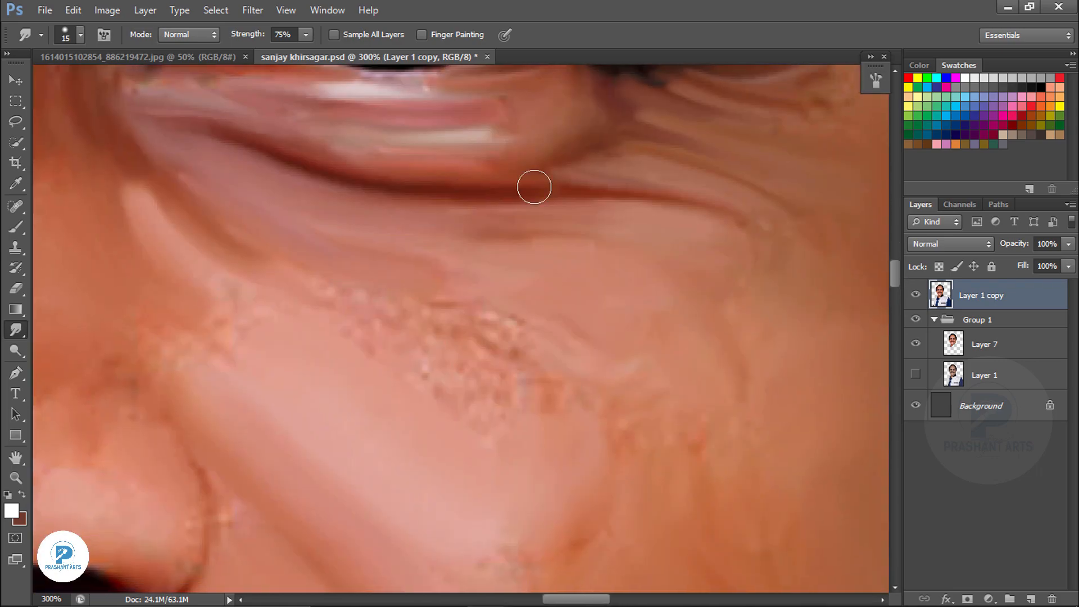
{"action": "key", "text": "ctrl+plus"}
{"action": "left_click_drag", "start_coordinate": [225, 505], "coordinate": [523, 326]}
{"action": "key", "text": "bracketleft"}
{"action": "key", "text": "ctrl+alt+z"}
{"action": "left_click_drag", "start_coordinate": [407, 418], "coordinate": [642, 359]}
{"action": "left_click_drag", "start_coordinate": [224, 393], "coordinate": [753, 438]}
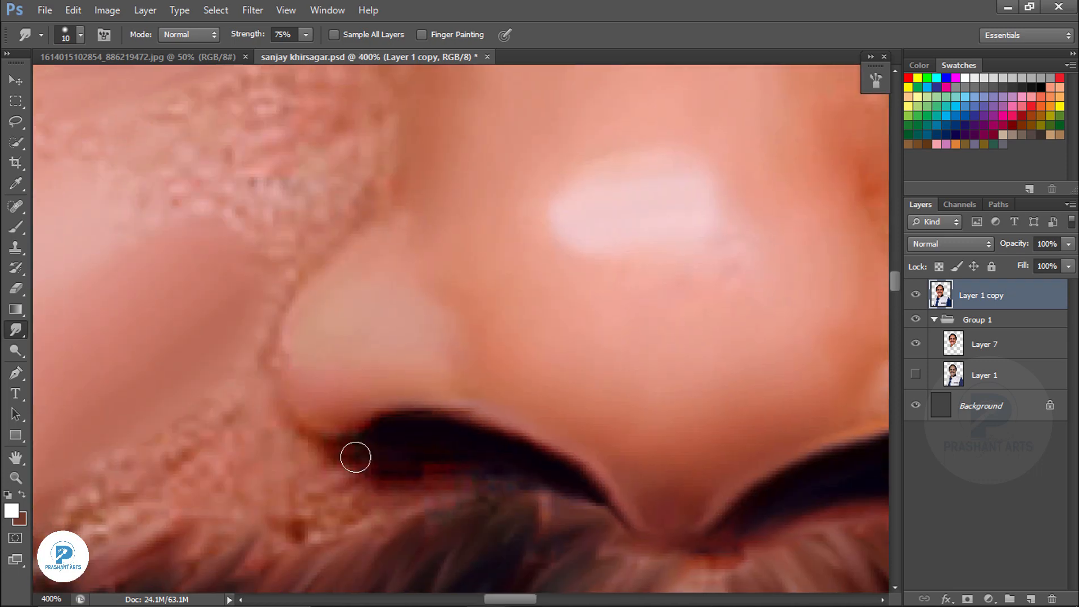
Step: Smudge the left-hand nose wing's outline and the cheek fold down to the mustache smooth with a 10 to 15 px brush
{"action": "key", "text": "ctrl+alt+z"}
{"action": "left_click_drag", "start_coordinate": [340, 451], "coordinate": [337, 236]}
{"action": "left_click_drag", "start_coordinate": [497, 413], "coordinate": [568, 440]}
{"action": "left_click_drag", "start_coordinate": [315, 416], "coordinate": [483, 334]}
{"action": "key", "text": "bracketright"}
{"action": "left_click_drag", "start_coordinate": [313, 337], "coordinate": [411, 287]}
{"action": "mouse_move", "coordinate": [264, 427]}
{"action": "left_mouse_down"}
{"action": "mouse_move", "coordinate": [368, 410]}
{"action": "mouse_move", "coordinate": [522, 415]}
{"action": "left_mouse_up"}
{"action": "left_click_drag", "start_coordinate": [253, 443], "coordinate": [228, 469]}
{"action": "left_click_drag", "start_coordinate": [523, 393], "coordinate": [562, 418]}
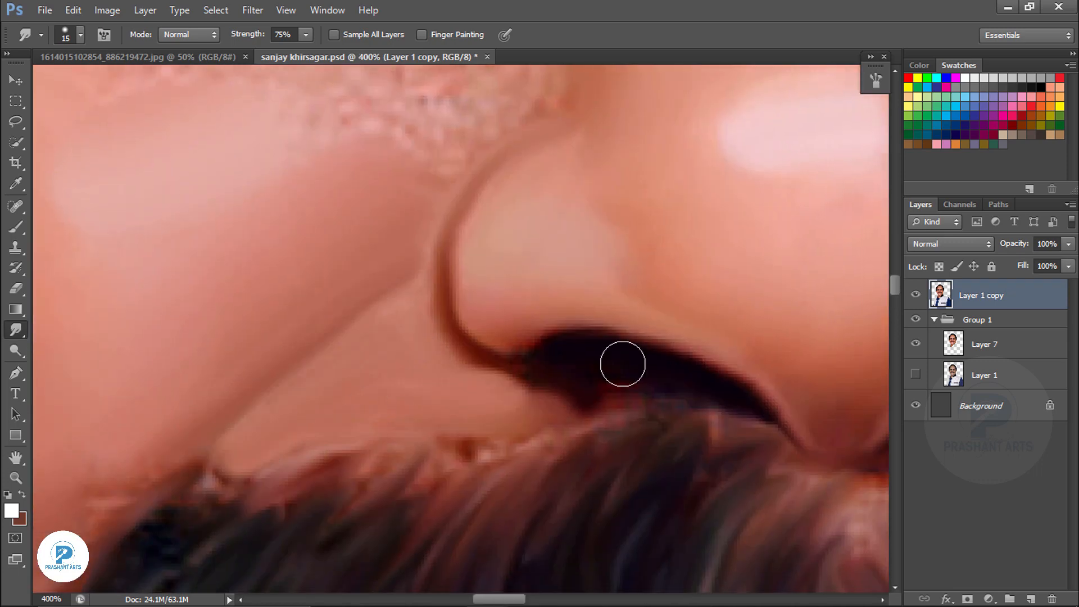
Step: Smudge the left-hand nostril's lower edge and the grainy cheek skin beside the nose smooth
{"action": "left_click_drag", "start_coordinate": [447, 169], "coordinate": [450, 366]}
{"action": "left_click_drag", "start_coordinate": [320, 247], "coordinate": [462, 198]}
{"action": "left_click_drag", "start_coordinate": [453, 277], "coordinate": [629, 562]}
{"action": "left_click_drag", "start_coordinate": [331, 84], "coordinate": [547, 365]}
{"action": "key", "text": "ctrl+minus"}
{"action": "key", "text": "ctrl+minus"}
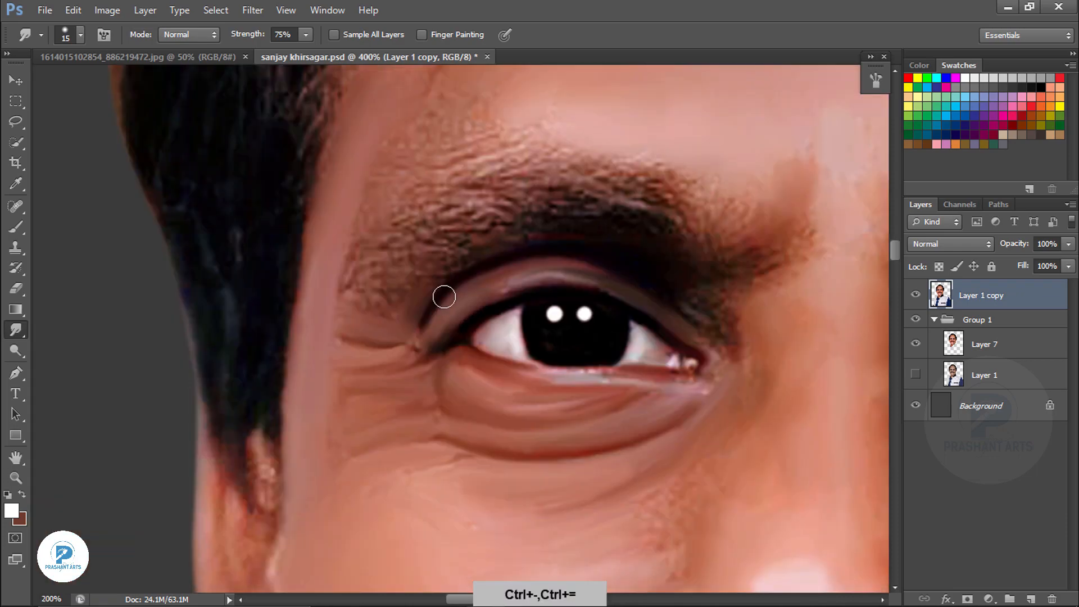
{"action": "key", "text": "ctrl+minus"}
{"action": "key", "text": "ctrl+minus"}
Step: Load the outline of Layer 1 copy as a selection and smudge the skin along the face's edge smooth
{"action": "left_click_drag", "start_coordinate": [556, 433], "coordinate": [505, 197]}
{"action": "left_click", "coordinate": [940, 295], "text": "ctrl"}
{"action": "key", "text": "ctrl+plus"}
{"action": "key", "text": "ctrl+plus"}
{"action": "key", "text": "bracketright"}
{"action": "key", "text": "bracketright"}
{"action": "key", "text": "bracketright"}
{"action": "mouse_move", "coordinate": [691, 292]}
{"action": "left_mouse_down"}
{"action": "mouse_move", "coordinate": [601, 340]}
{"action": "mouse_move", "coordinate": [587, 371]}
{"action": "left_mouse_up"}
{"action": "key", "text": "ctrl+minus"}
{"action": "key", "text": "ctrl+alt+z"}
{"action": "key", "text": "ctrl+plus"}
{"action": "left_click_drag", "start_coordinate": [281, 368], "coordinate": [313, 364]}
{"action": "key", "text": "ctrl+alt+z"}
{"action": "left_click_drag", "start_coordinate": [698, 354], "coordinate": [500, 281]}
{"action": "left_click_drag", "start_coordinate": [719, 256], "coordinate": [354, 192]}
{"action": "key", "text": "bracketleft"}
{"action": "key", "text": "bracketleft"}
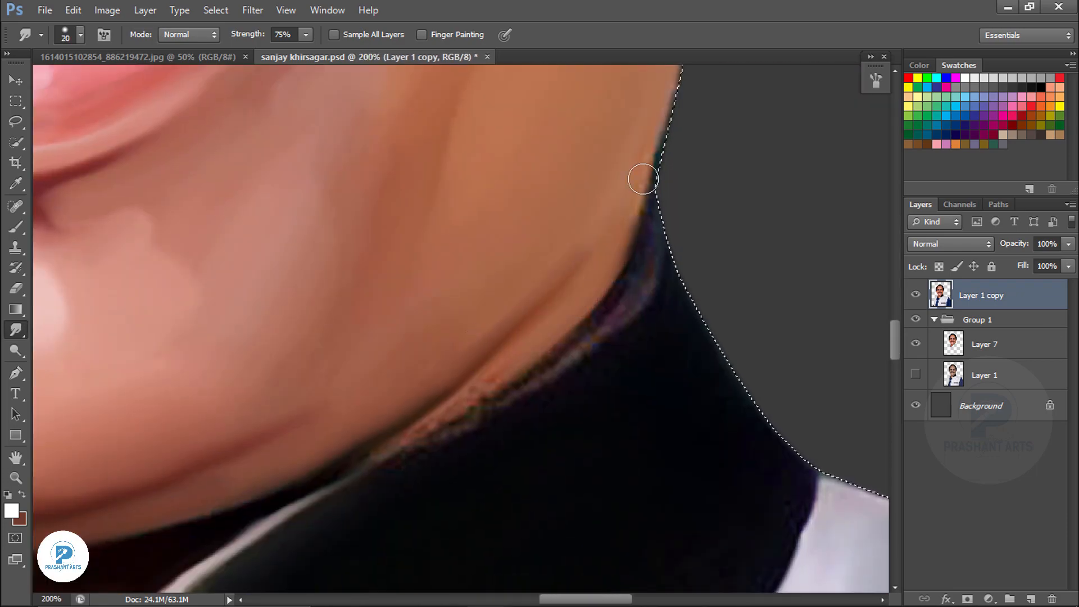
Step: Smudge the strip of neck between the right-hand jawline and the black collar smooth
{"action": "left_click_drag", "start_coordinate": [580, 353], "coordinate": [337, 480]}
{"action": "key", "text": "z"}
{"action": "left_click", "coordinate": [16, 330]}
{"action": "left_click_drag", "start_coordinate": [478, 402], "coordinate": [626, 296]}
{"action": "key", "text": "ctrl+plus"}
{"action": "mouse_move", "coordinate": [513, 332]}
{"action": "left_mouse_down"}
{"action": "mouse_move", "coordinate": [592, 275]}
{"action": "mouse_move", "coordinate": [363, 388]}
{"action": "left_mouse_up"}
{"action": "key", "text": "bracketleft"}
{"action": "key", "text": "bracketleft"}
Step: Try smudging the dark shadow under the chin with a 30 px brush, and undo the last stroke
{"action": "key", "text": "ctrl+minus"}
{"action": "key", "text": "ctrl+minus"}
{"action": "key", "text": "ctrl+minus"}
{"action": "key", "text": "ctrl+plus"}
{"action": "key", "text": "ctrl+plus"}
{"action": "key", "text": "bracketright"}
{"action": "key", "text": "bracketright"}
{"action": "key", "text": "bracketright"}
{"action": "key", "text": "bracketright"}
{"action": "key", "text": "bracketright"}
{"action": "key", "text": "bracketright"}
{"action": "key", "text": "bracketright"}
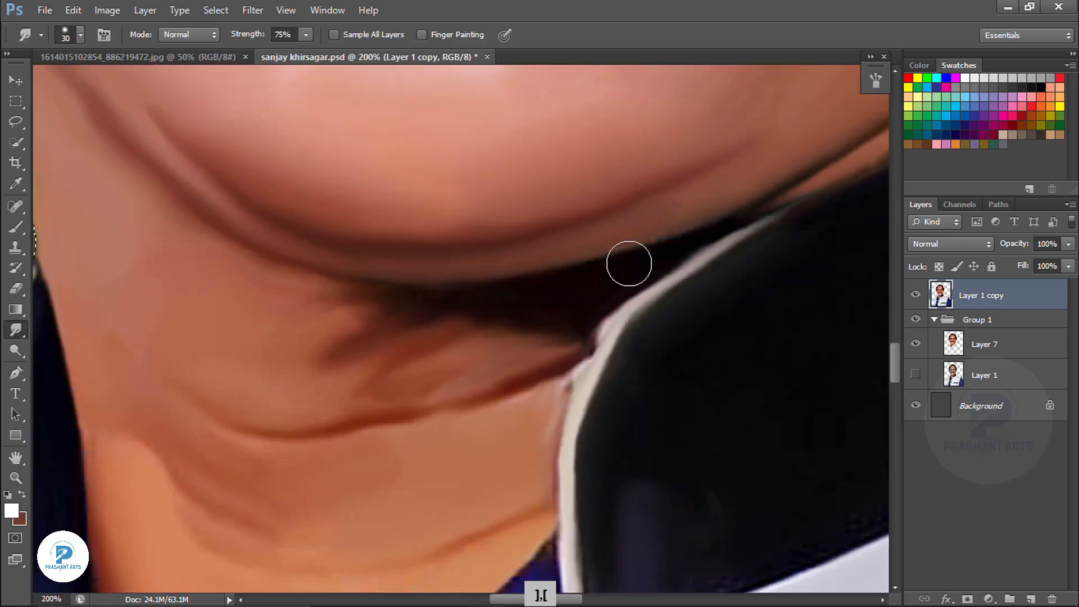
{"action": "key", "text": "ctrl+alt+z"}
{"action": "key", "text": "ctrl+minus"}
{"action": "key", "text": "ctrl+minus"}
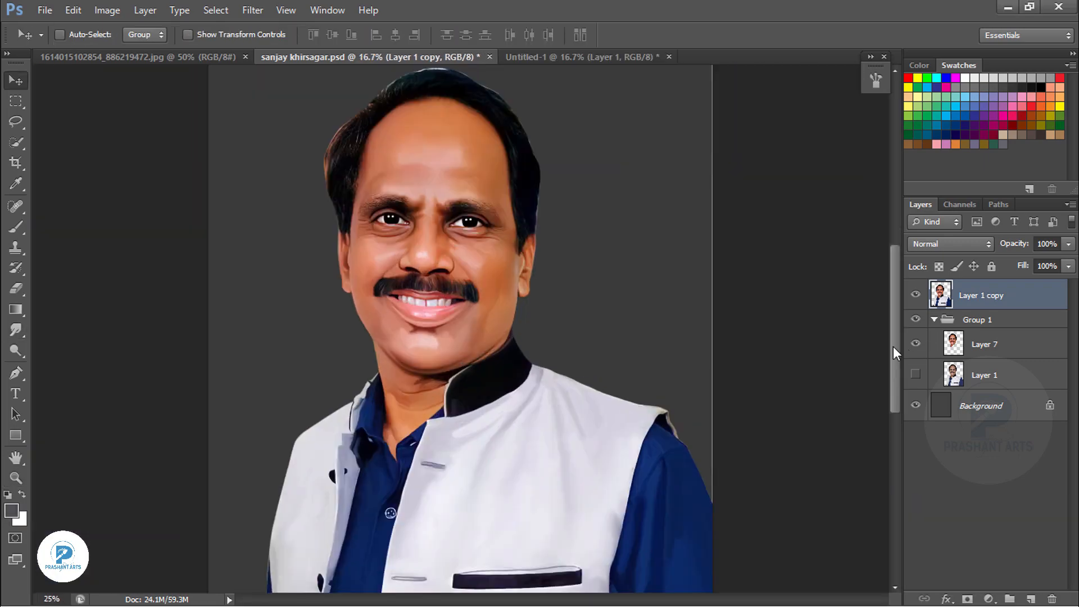
Step: Choose a soft round 100 px tip for the Smudge tool to work on the hair
{"action": "left_click", "coordinate": [16, 330]}
{"action": "left_click", "coordinate": [81, 35]}
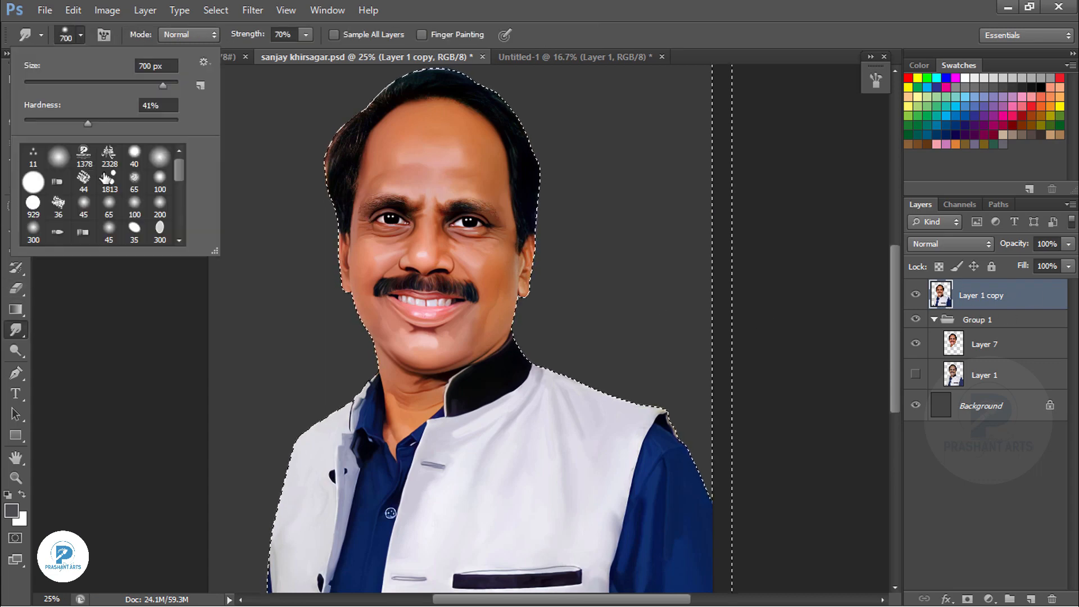
{"action": "left_click", "coordinate": [135, 181]}
{"action": "left_click", "coordinate": [670, 227]}
{"action": "key", "text": "ctrl+plus"}
{"action": "key", "text": "ctrl+plus"}
{"action": "key", "text": "ctrl+plus"}
{"action": "left_click_drag", "start_coordinate": [574, 273], "coordinate": [584, 460]}
{"action": "left_click_drag", "start_coordinate": [520, 127], "coordinate": [542, 376]}
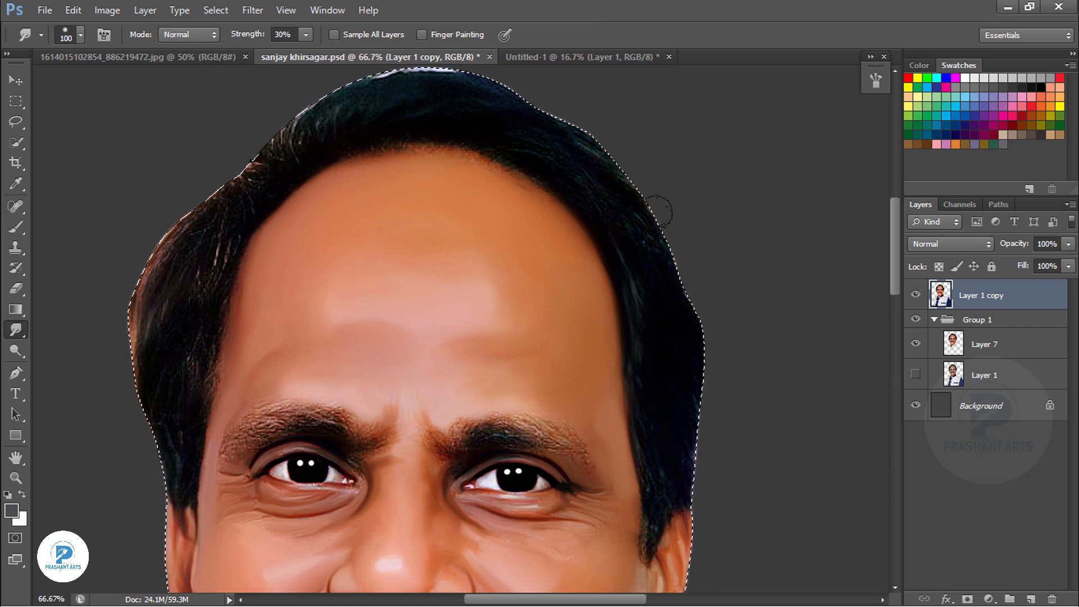
Step: Set the Smudge tool to the 11 px multi-dot brush tip at 85% strength for the hair
{"action": "key", "text": "7"}
{"action": "right_click", "coordinate": [530, 264]}
{"action": "type", "text": "11"}
{"action": "key", "text": "Return"}
{"action": "key", "text": "8"}
{"action": "key", "text": "5"}
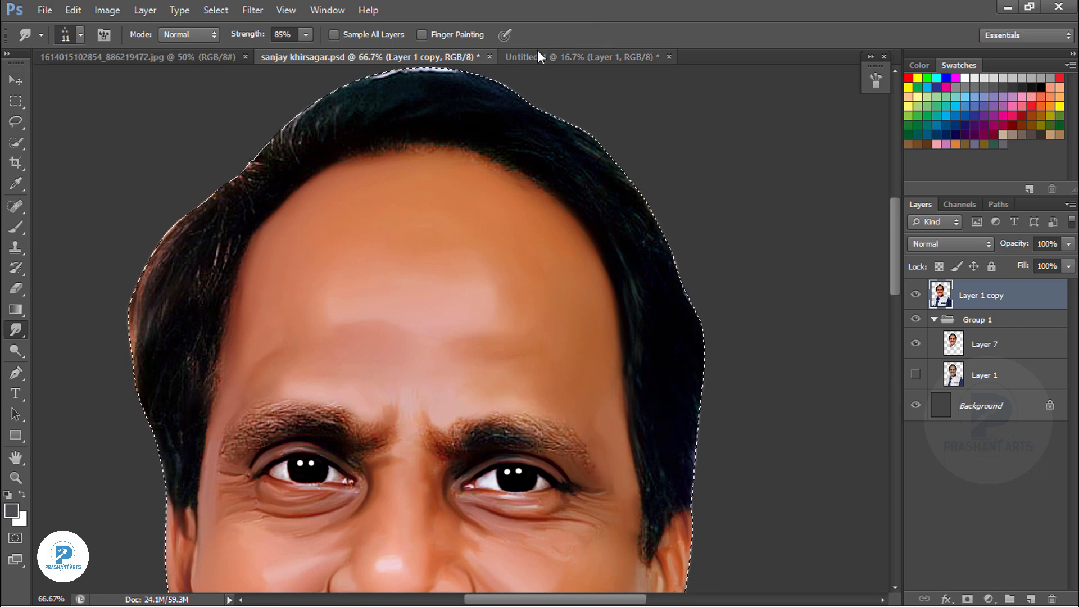
Step: Smudge the hair beside the left temple and forehead into smooth strands with a 25 px brush
{"action": "key", "text": "ctrl+equal"}
{"action": "key", "text": "ctrl+equal"}
{"action": "mouse_move", "coordinate": [185, 248]}
{"action": "left_mouse_down"}
{"action": "mouse_move", "coordinate": [332, 301]}
{"action": "mouse_move", "coordinate": [267, 274]}
{"action": "mouse_move", "coordinate": [186, 371]}
{"action": "mouse_move", "coordinate": [163, 472]}
{"action": "mouse_move", "coordinate": [324, 351]}
{"action": "mouse_move", "coordinate": [402, 359]}
{"action": "mouse_move", "coordinate": [208, 495]}
{"action": "mouse_move", "coordinate": [219, 584]}
{"action": "left_mouse_up"}
{"action": "key", "text": "bracketright"}
{"action": "key", "text": "bracketright"}
{"action": "key", "text": "bracketright"}
{"action": "left_click_drag", "start_coordinate": [236, 449], "coordinate": [308, 225]}
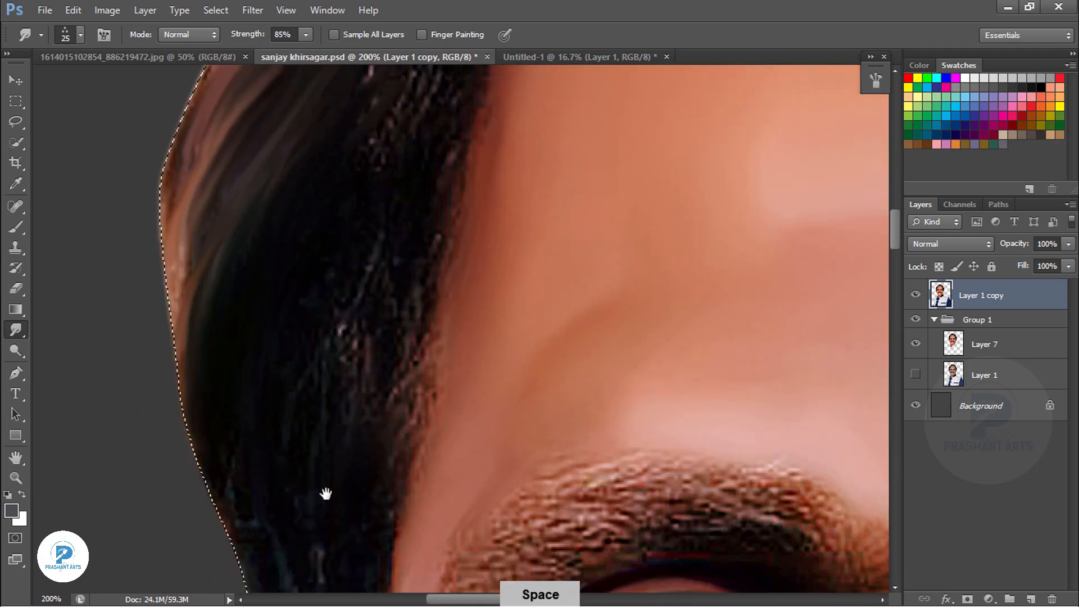
{"action": "left_click_drag", "start_coordinate": [323, 491], "coordinate": [322, 373]}
{"action": "left_click_drag", "start_coordinate": [314, 236], "coordinate": [239, 505]}
{"action": "left_click_drag", "start_coordinate": [315, 222], "coordinate": [270, 292]}
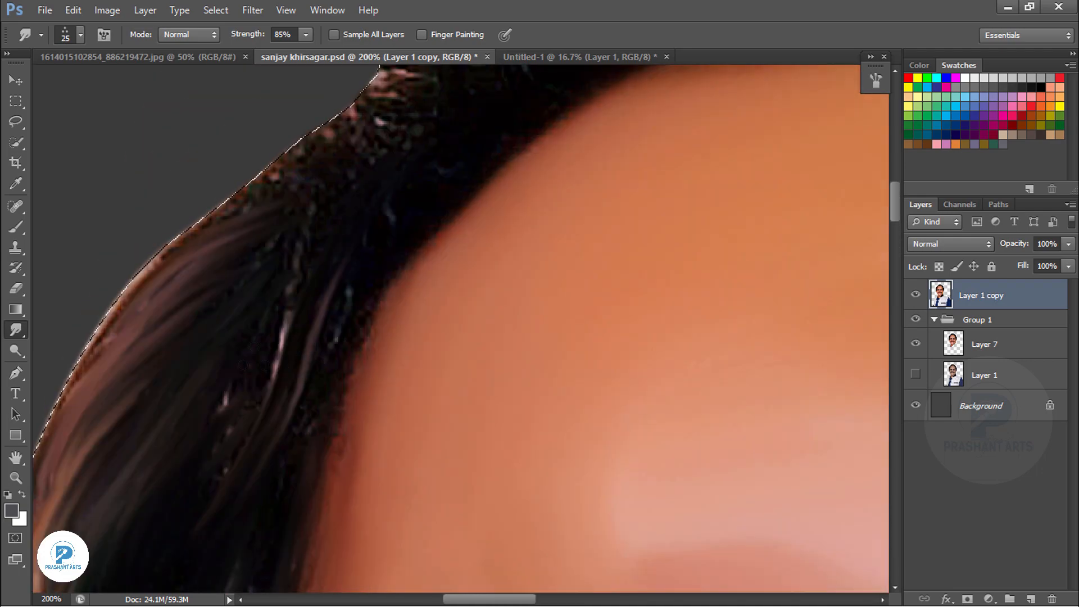
Step: Smudge the outer edge of the left side hair upward along the head's contour
{"action": "left_click_drag", "start_coordinate": [84, 253], "coordinate": [267, 284]}
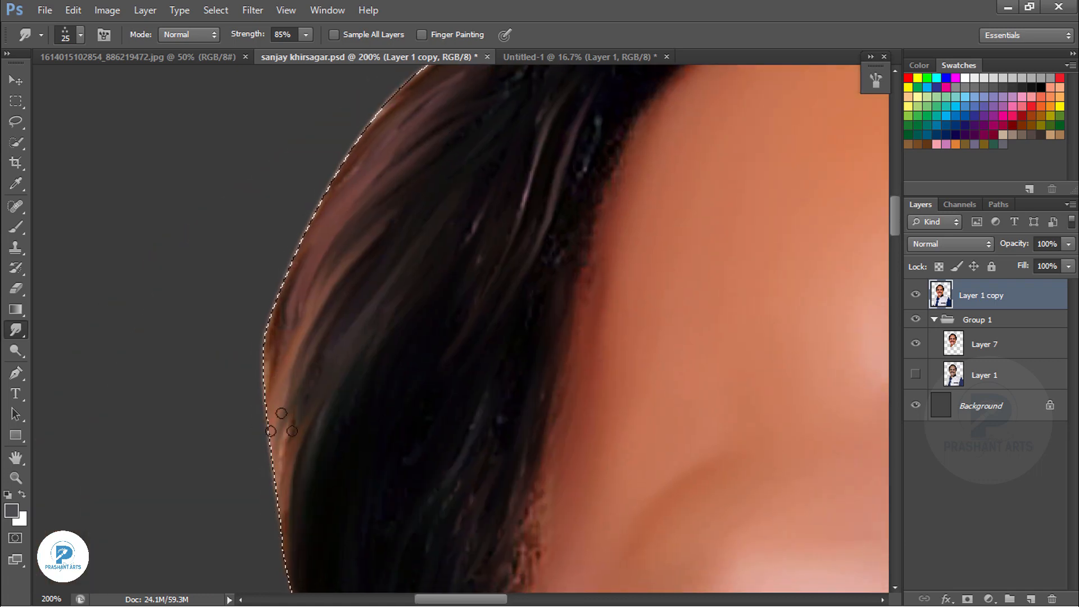
{"action": "left_click_drag", "start_coordinate": [286, 556], "coordinate": [264, 332]}
{"action": "left_click_drag", "start_coordinate": [317, 551], "coordinate": [284, 321]}
{"action": "mouse_move", "coordinate": [291, 267]}
{"action": "left_mouse_down"}
{"action": "mouse_move", "coordinate": [375, 407]}
{"action": "mouse_move", "coordinate": [360, 236]}
{"action": "mouse_move", "coordinate": [241, 453]}
{"action": "mouse_move", "coordinate": [315, 236]}
{"action": "left_mouse_up"}
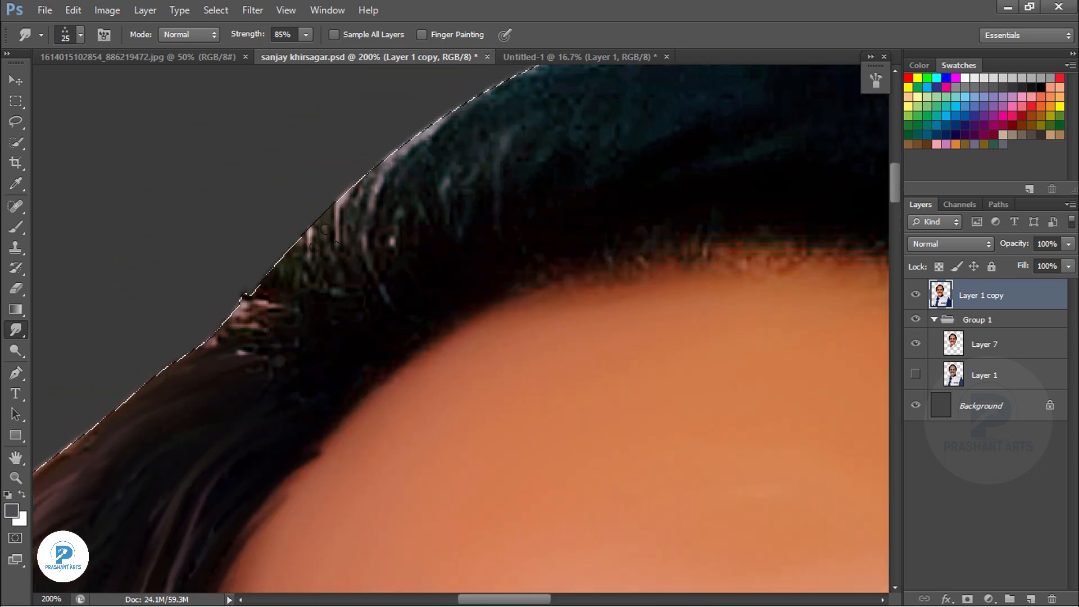
Step: Smudge the rough, light hair tufts at the upper-left bend of the hairstyle into smooth strands
{"action": "left_click_drag", "start_coordinate": [169, 387], "coordinate": [292, 253]}
{"action": "left_click_drag", "start_coordinate": [84, 450], "coordinate": [449, 130]}
{"action": "left_click_drag", "start_coordinate": [359, 214], "coordinate": [477, 101]}
{"action": "mouse_move", "coordinate": [245, 296]}
{"action": "left_mouse_down"}
{"action": "mouse_move", "coordinate": [73, 449]}
{"action": "mouse_move", "coordinate": [270, 236]}
{"action": "left_mouse_up"}
{"action": "left_click_drag", "start_coordinate": [56, 461], "coordinate": [253, 292]}
Step: Smudge the hair across the top of the head and along its upper edge smooth, blending the white highlight
{"action": "left_click_drag", "start_coordinate": [567, 112], "coordinate": [390, 220]}
{"action": "left_click_drag", "start_coordinate": [663, 143], "coordinate": [444, 166]}
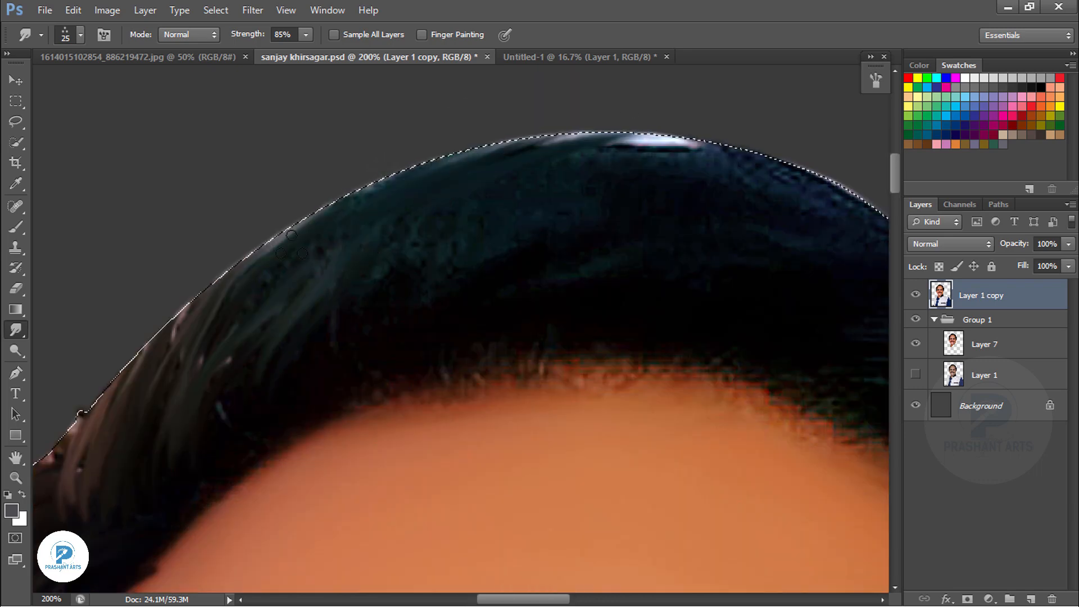
{"action": "left_click_drag", "start_coordinate": [562, 138], "coordinate": [388, 185]}
{"action": "mouse_move", "coordinate": [74, 450]}
{"action": "left_mouse_down"}
{"action": "mouse_move", "coordinate": [292, 236]}
{"action": "mouse_move", "coordinate": [281, 242]}
{"action": "left_mouse_up"}
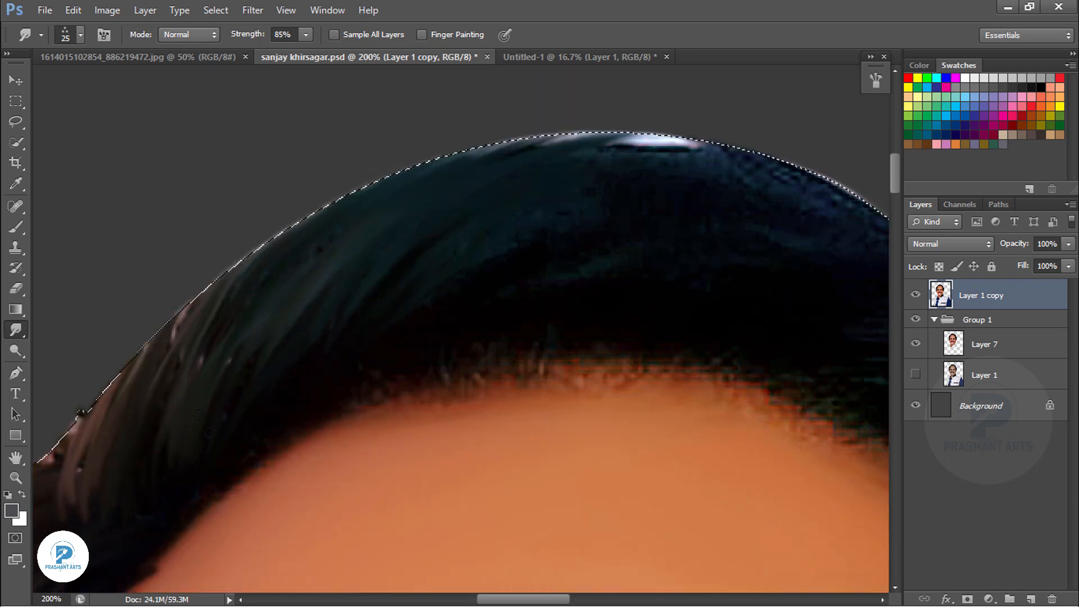
{"action": "left_click_drag", "start_coordinate": [425, 267], "coordinate": [155, 300]}
{"action": "mouse_move", "coordinate": [425, 160]}
{"action": "left_mouse_down"}
{"action": "mouse_move", "coordinate": [386, 133]}
{"action": "mouse_move", "coordinate": [236, 160]}
{"action": "left_mouse_up"}
{"action": "mouse_move", "coordinate": [433, 219]}
{"action": "left_mouse_down"}
{"action": "mouse_move", "coordinate": [281, 219]}
{"action": "mouse_move", "coordinate": [270, 168]}
{"action": "left_mouse_up"}
Step: Try smudging the front hairline above the forehead, and undo the last strokes
{"action": "left_click_drag", "start_coordinate": [363, 286], "coordinate": [517, 208]}
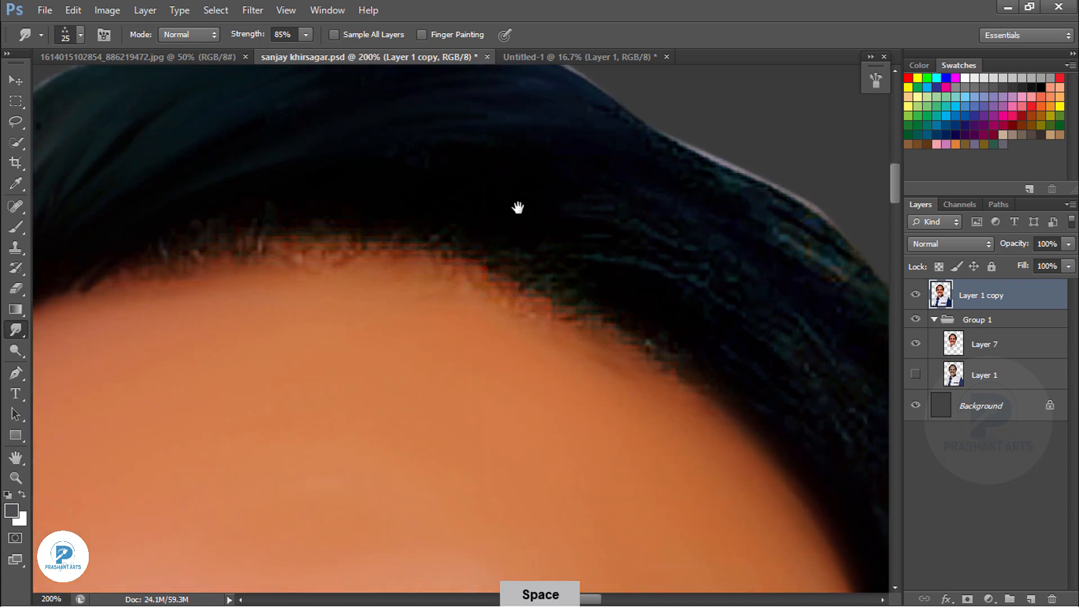
{"action": "left_click_drag", "start_coordinate": [359, 233], "coordinate": [175, 270]}
{"action": "key", "text": "ctrl+alt+z"}
{"action": "key", "text": "ctrl+alt+z"}
Step: Smudge the hair down the right side of the head smooth, undoing the strokes that do not fit
{"action": "left_click_drag", "start_coordinate": [506, 225], "coordinate": [112, 191]}
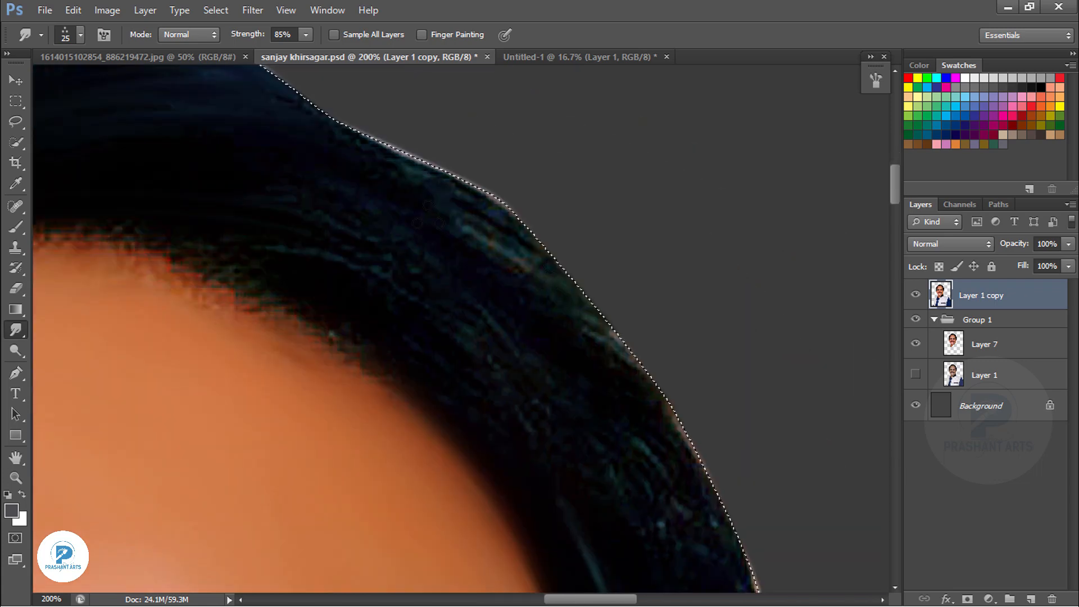
{"action": "mouse_move", "coordinate": [402, 292]}
{"action": "left_mouse_down"}
{"action": "mouse_move", "coordinate": [572, 264]}
{"action": "mouse_move", "coordinate": [403, 219]}
{"action": "mouse_move", "coordinate": [531, 368]}
{"action": "mouse_move", "coordinate": [525, 514]}
{"action": "left_mouse_up"}
{"action": "key", "text": "ctrl+alt+z"}
{"action": "key", "text": "ctrl+alt+z"}
{"action": "left_click_drag", "start_coordinate": [477, 160], "coordinate": [525, 298]}
{"action": "left_click_drag", "start_coordinate": [534, 247], "coordinate": [593, 365]}
{"action": "left_click_drag", "start_coordinate": [503, 307], "coordinate": [480, 61]}
{"action": "mouse_move", "coordinate": [469, 225]}
{"action": "left_mouse_down"}
{"action": "mouse_move", "coordinate": [535, 493]}
{"action": "mouse_move", "coordinate": [466, 165]}
{"action": "left_mouse_up"}
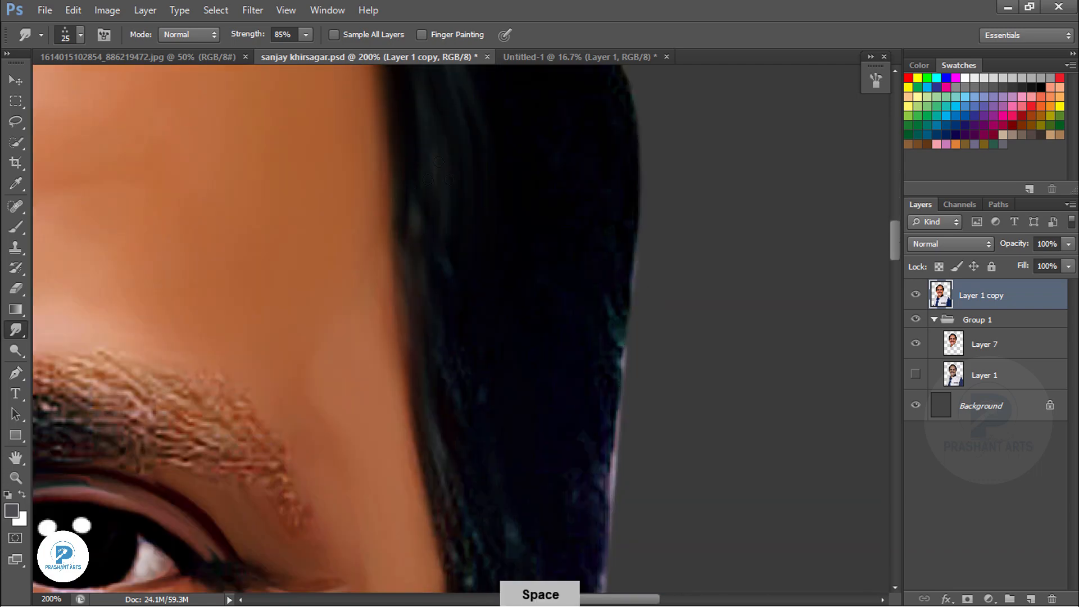
Step: Smudge the hair edge beside the right temple into fine strands with a 10 px brush
{"action": "key", "text": "ctrl+minus"}
{"action": "key", "text": "ctrl+minus"}
{"action": "key", "text": "ctrl+minus"}
{"action": "key", "text": "ctrl+equal"}
{"action": "key", "text": "ctrl+equal"}
{"action": "key", "text": "ctrl+equal"}
{"action": "key", "text": "ctrl+equal"}
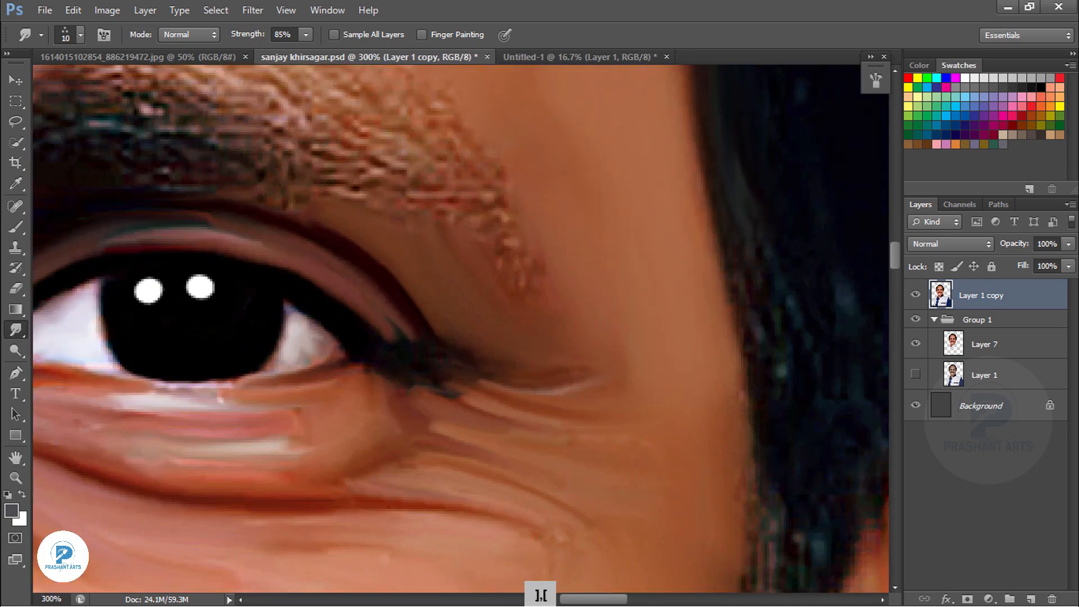
{"action": "key", "text": "bracketleft"}
{"action": "key", "text": "bracketleft"}
{"action": "key", "text": "bracketleft"}
{"action": "left_click_drag", "start_coordinate": [532, 291], "coordinate": [553, 436]}
{"action": "left_click_drag", "start_coordinate": [512, 196], "coordinate": [543, 360]}
Step: Smudge the right sideburn down towards the ear with a 15 px brush
{"action": "key", "text": "bracketright"}
{"action": "left_click_drag", "start_coordinate": [561, 278], "coordinate": [613, 495]}
{"action": "left_click_drag", "start_coordinate": [651, 385], "coordinate": [655, 472]}
{"action": "left_click_drag", "start_coordinate": [707, 388], "coordinate": [683, 454]}
{"action": "left_click_drag", "start_coordinate": [584, 444], "coordinate": [593, 500]}
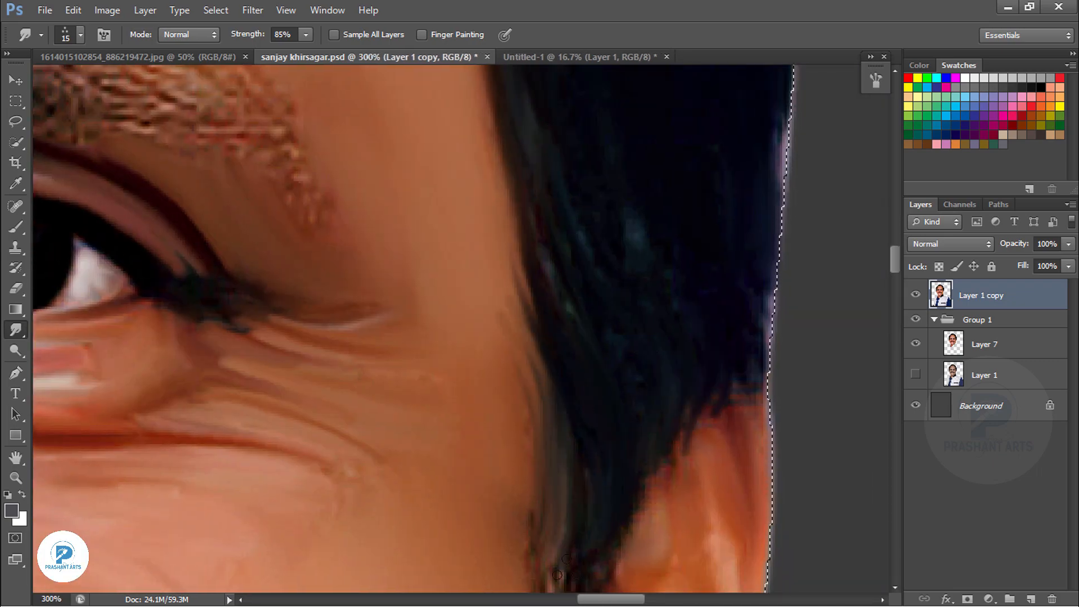
Step: Smudge the outer tail of the right eyebrow into thin downward hair strokes
{"action": "key", "text": "ctrl+minus"}
{"action": "left_click_drag", "start_coordinate": [359, 214], "coordinate": [565, 356]}
{"action": "left_click_drag", "start_coordinate": [509, 254], "coordinate": [559, 348]}
{"action": "left_click_drag", "start_coordinate": [488, 261], "coordinate": [571, 378]}
{"action": "left_click_drag", "start_coordinate": [459, 252], "coordinate": [528, 349]}
{"action": "left_click_drag", "start_coordinate": [368, 226], "coordinate": [430, 281]}
Step: Smudge the inner end and dark middle of the right eyebrow into curved hair strokes
{"action": "left_click_drag", "start_coordinate": [135, 339], "coordinate": [98, 290]}
{"action": "left_click_drag", "start_coordinate": [152, 332], "coordinate": [193, 236]}
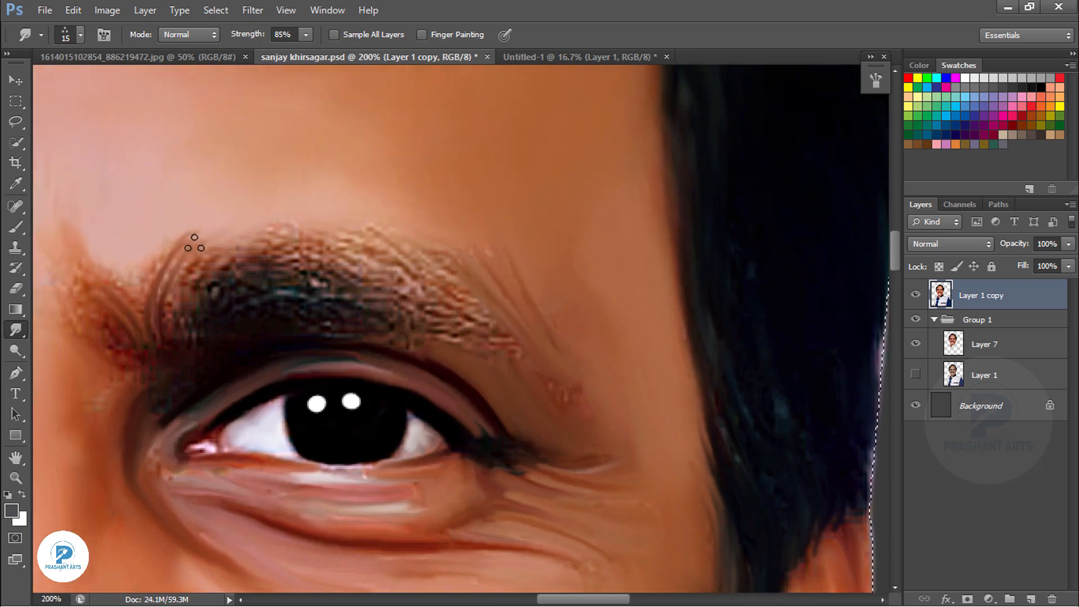
{"action": "left_click_drag", "start_coordinate": [163, 309], "coordinate": [241, 231]}
{"action": "mouse_move", "coordinate": [188, 304]}
{"action": "left_mouse_down"}
{"action": "mouse_move", "coordinate": [266, 239]}
{"action": "mouse_move", "coordinate": [295, 236]}
{"action": "left_mouse_up"}
{"action": "left_click_drag", "start_coordinate": [214, 307], "coordinate": [317, 244]}
{"action": "left_click_drag", "start_coordinate": [269, 295], "coordinate": [387, 288]}
{"action": "left_click_drag", "start_coordinate": [227, 306], "coordinate": [365, 261]}
{"action": "left_click_drag", "start_coordinate": [306, 315], "coordinate": [441, 330]}
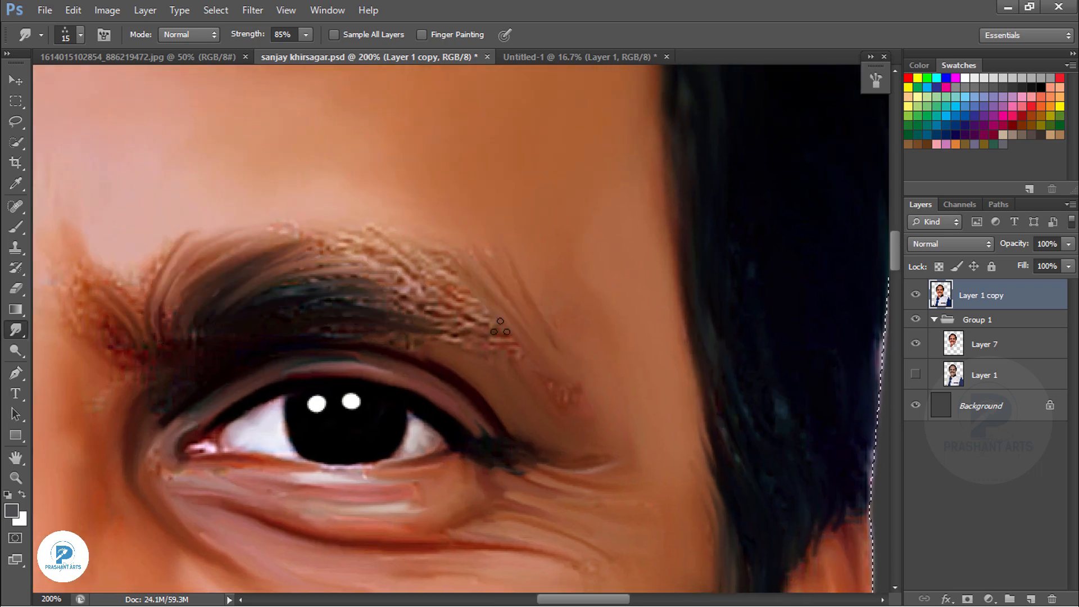
Step: Smudge the grainy outer half and upper edge of the right eyebrow into smooth hair strokes
{"action": "left_click_drag", "start_coordinate": [386, 256], "coordinate": [508, 332]}
{"action": "left_click_drag", "start_coordinate": [348, 262], "coordinate": [483, 326]}
{"action": "left_click_drag", "start_coordinate": [359, 293], "coordinate": [499, 334]}
{"action": "left_click_drag", "start_coordinate": [278, 289], "coordinate": [376, 274]}
{"action": "left_click_drag", "start_coordinate": [308, 244], "coordinate": [408, 266]}
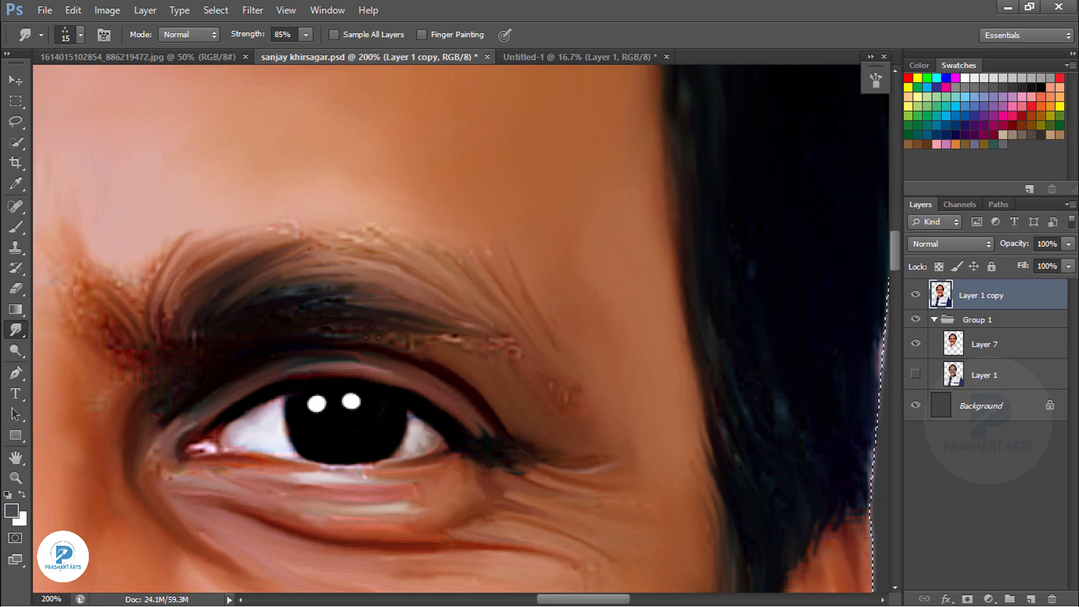
{"action": "left_click_drag", "start_coordinate": [387, 327], "coordinate": [509, 338]}
{"action": "left_click_drag", "start_coordinate": [273, 300], "coordinate": [387, 306]}
{"action": "left_click_drag", "start_coordinate": [356, 234], "coordinate": [464, 281]}
Step: Undo the last eyebrow stroke and touch up the inner end and lower edge of the right eyebrow
{"action": "mouse_move", "coordinate": [388, 232]}
{"action": "left_mouse_down"}
{"action": "mouse_move", "coordinate": [477, 290]}
{"action": "mouse_move", "coordinate": [703, 246]}
{"action": "left_mouse_up"}
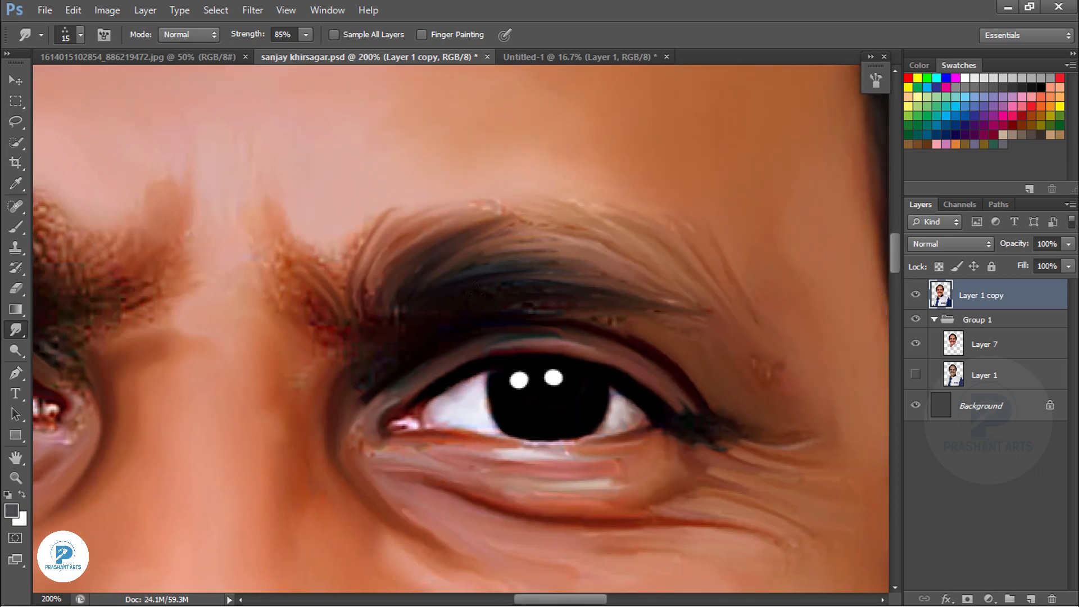
{"action": "key", "text": "ctrl+alt+z"}
{"action": "left_click_drag", "start_coordinate": [354, 292], "coordinate": [363, 235]}
{"action": "left_click_drag", "start_coordinate": [528, 310], "coordinate": [588, 314]}
Step: Smudge the inner half of the left eyebrow into curved hair strokes
{"action": "mouse_move", "coordinate": [42, 204]}
{"action": "left_mouse_down"}
{"action": "mouse_move", "coordinate": [419, 296]}
{"action": "mouse_move", "coordinate": [516, 284]}
{"action": "left_mouse_up"}
{"action": "left_click_drag", "start_coordinate": [581, 326], "coordinate": [565, 368]}
{"action": "left_click_drag", "start_coordinate": [525, 280], "coordinate": [556, 375]}
{"action": "left_click_drag", "start_coordinate": [477, 264], "coordinate": [545, 372]}
{"action": "left_click_drag", "start_coordinate": [435, 275], "coordinate": [527, 348]}
{"action": "left_click_drag", "start_coordinate": [477, 284], "coordinate": [528, 345]}
{"action": "left_click_drag", "start_coordinate": [398, 315], "coordinate": [509, 343]}
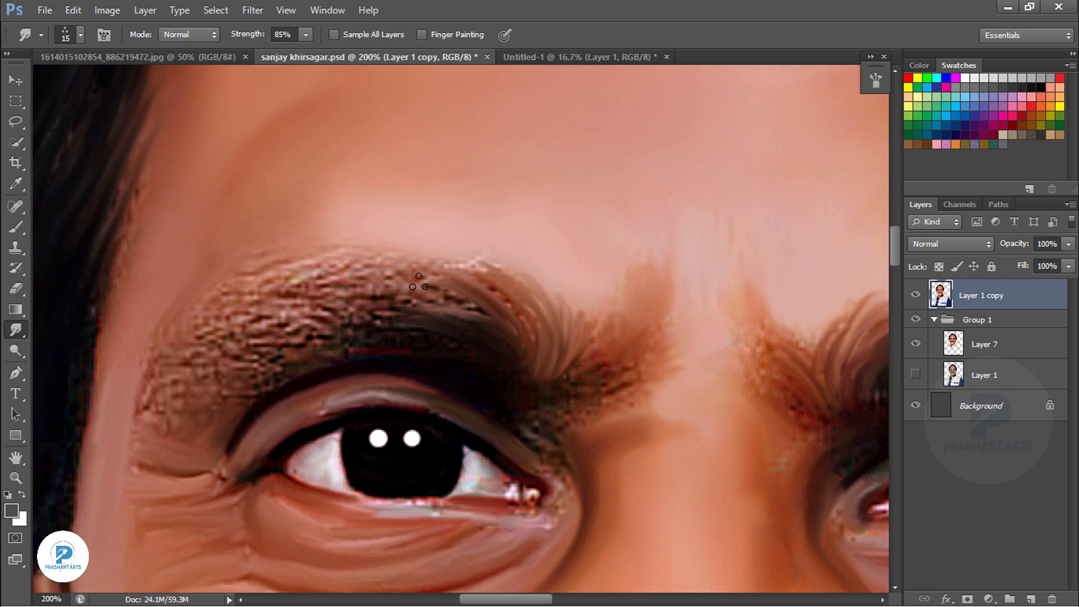
{"action": "left_click_drag", "start_coordinate": [406, 282], "coordinate": [527, 334]}
Step: Smudge the outer half and middle of the left eyebrow into smooth hair strokes
{"action": "left_click_drag", "start_coordinate": [179, 362], "coordinate": [276, 310]}
{"action": "left_click_drag", "start_coordinate": [160, 385], "coordinate": [302, 323]}
{"action": "left_click_drag", "start_coordinate": [196, 382], "coordinate": [306, 346]}
{"action": "left_click_drag", "start_coordinate": [218, 386], "coordinate": [302, 357]}
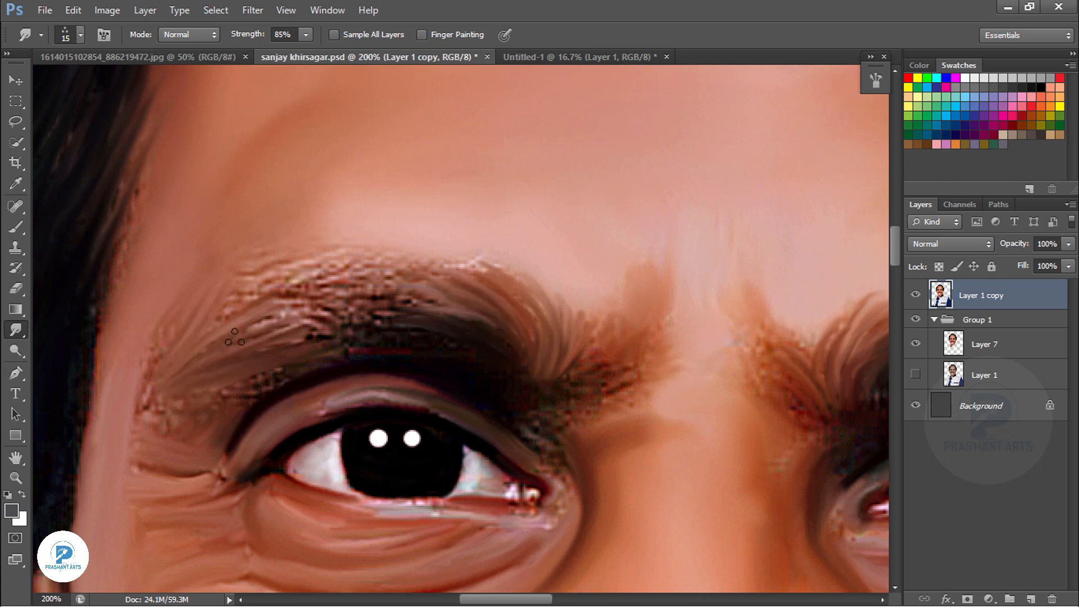
{"action": "left_click_drag", "start_coordinate": [267, 321], "coordinate": [416, 311]}
{"action": "left_click_drag", "start_coordinate": [297, 336], "coordinate": [422, 323]}
{"action": "left_click_drag", "start_coordinate": [336, 292], "coordinate": [427, 279]}
Step: Smudge the upper edge, tail and lower edge of the left eyebrow to finish its hair strokes
{"action": "left_click_drag", "start_coordinate": [227, 317], "coordinate": [332, 287]}
{"action": "left_click_drag", "start_coordinate": [264, 295], "coordinate": [293, 275]}
{"action": "left_click_drag", "start_coordinate": [260, 297], "coordinate": [325, 265]}
{"action": "left_click_drag", "start_coordinate": [234, 341], "coordinate": [335, 304]}
{"action": "left_click_drag", "start_coordinate": [132, 413], "coordinate": [168, 351]}
{"action": "left_click_drag", "start_coordinate": [196, 400], "coordinate": [262, 375]}
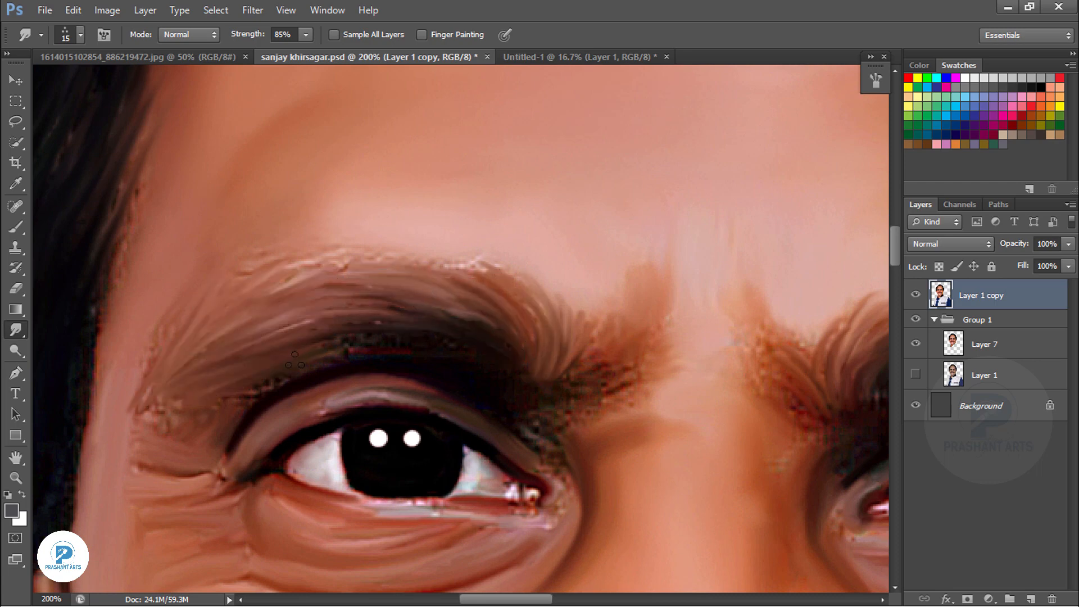
{"action": "left_click_drag", "start_coordinate": [323, 349], "coordinate": [438, 340]}
Step: Check the whole portrait and clear the selection around the man
{"action": "key", "text": "ctrl+minus"}
{"action": "key", "text": "ctrl+minus"}
{"action": "key", "text": "ctrl+minus"}
{"action": "key", "text": "ctrl+minus"}
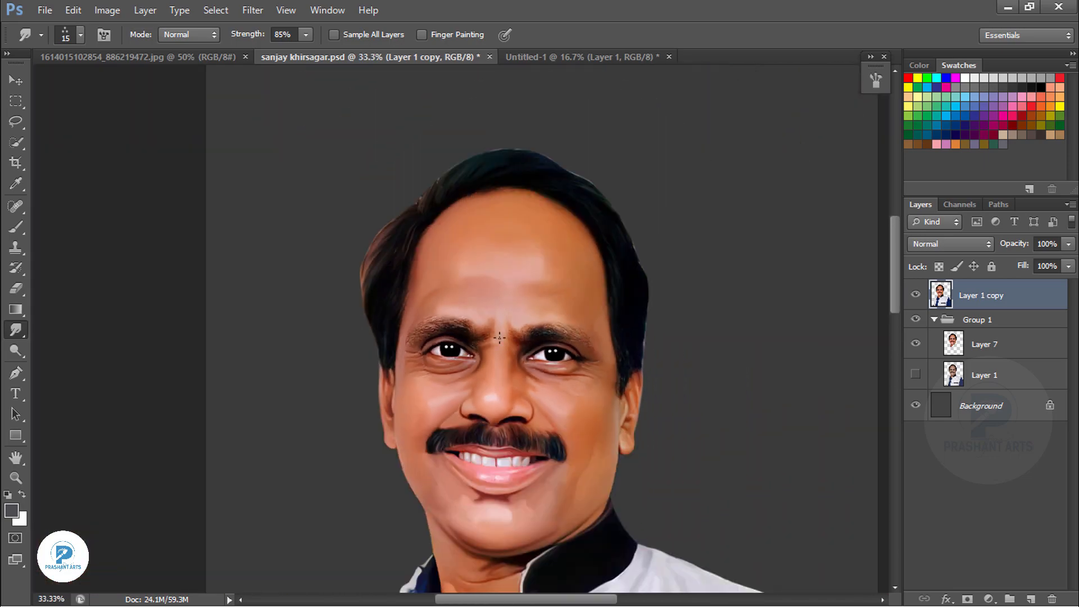
{"action": "key", "text": "ctrl+plus"}
{"action": "left_click_drag", "start_coordinate": [628, 226], "coordinate": [581, 295]}
{"action": "key", "text": "ctrl+minus"}
{"action": "key", "text": "ctrl+minus"}
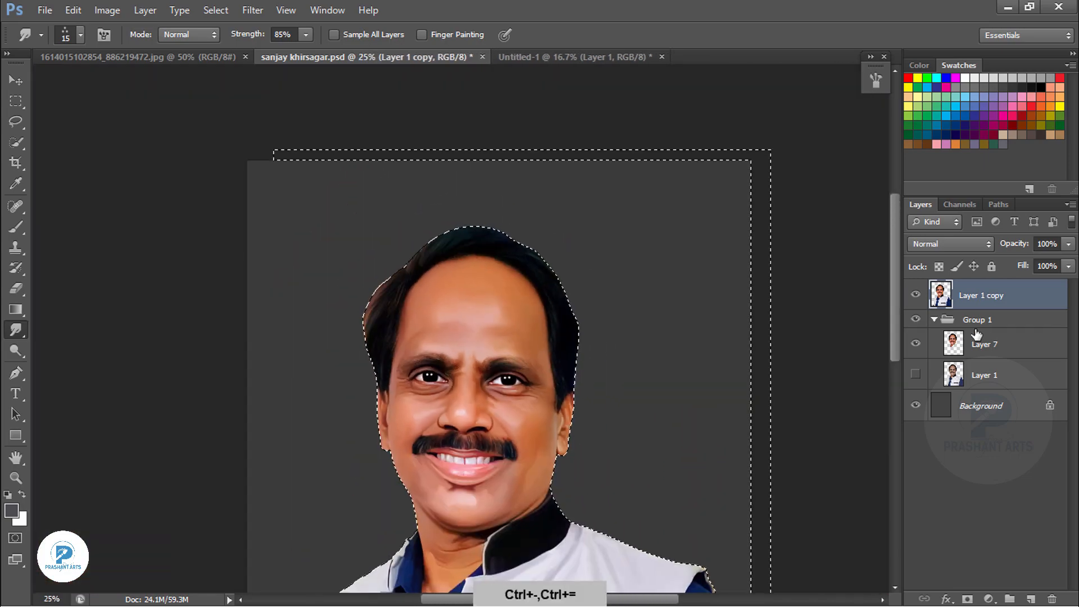
{"action": "key", "text": "ctrl+d"}
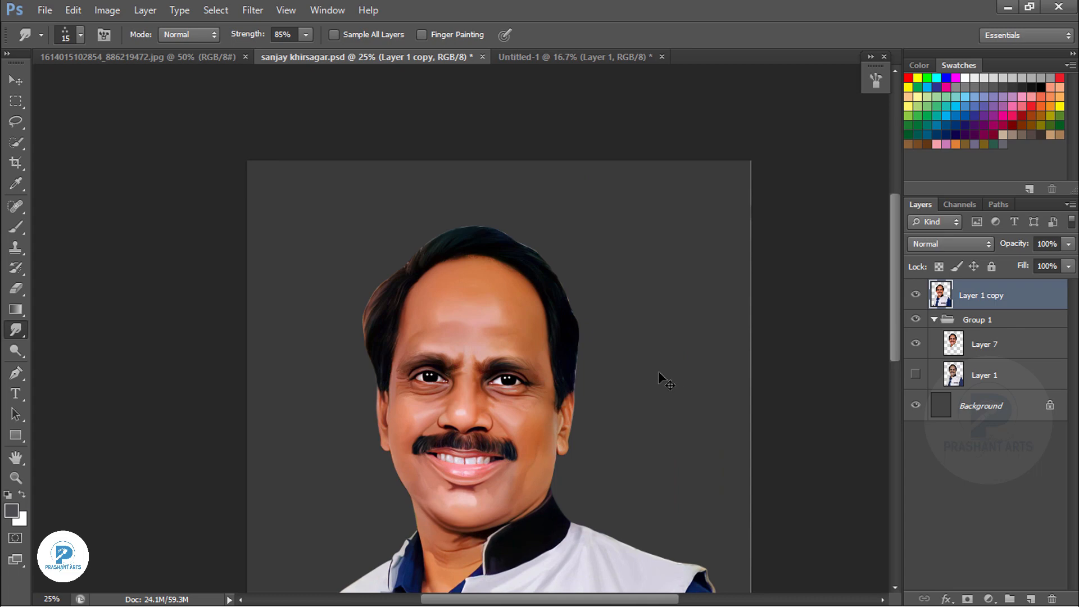
Step: Duplicate Layer 1 copy and add an Inner Shadow with the Linear Dodge (Add) blend mode to the duplicate
{"action": "key", "text": "ctrl+j"}
{"action": "left_click", "coordinate": [951, 597]}
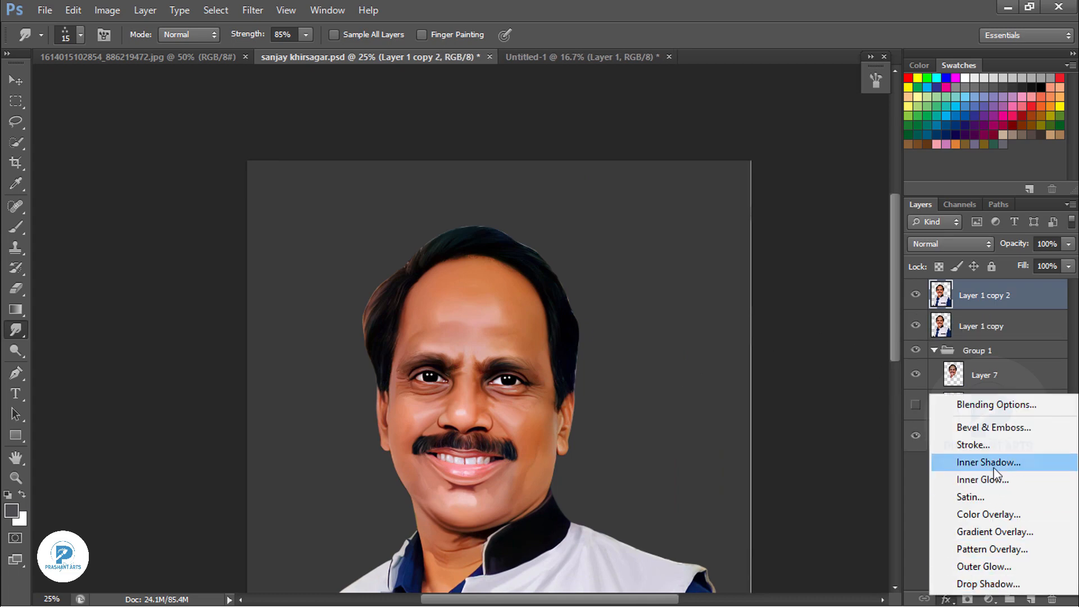
{"action": "left_click", "coordinate": [797, 359]}
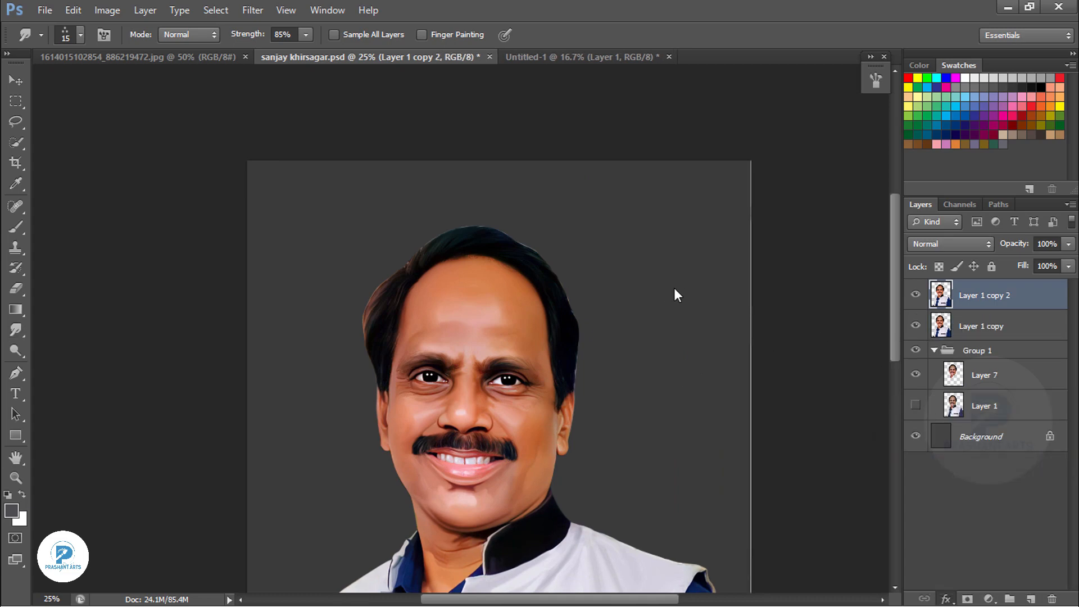
{"action": "left_click", "coordinate": [674, 346]}
{"action": "left_click", "coordinate": [640, 163]}
{"action": "key", "text": "Tab"}
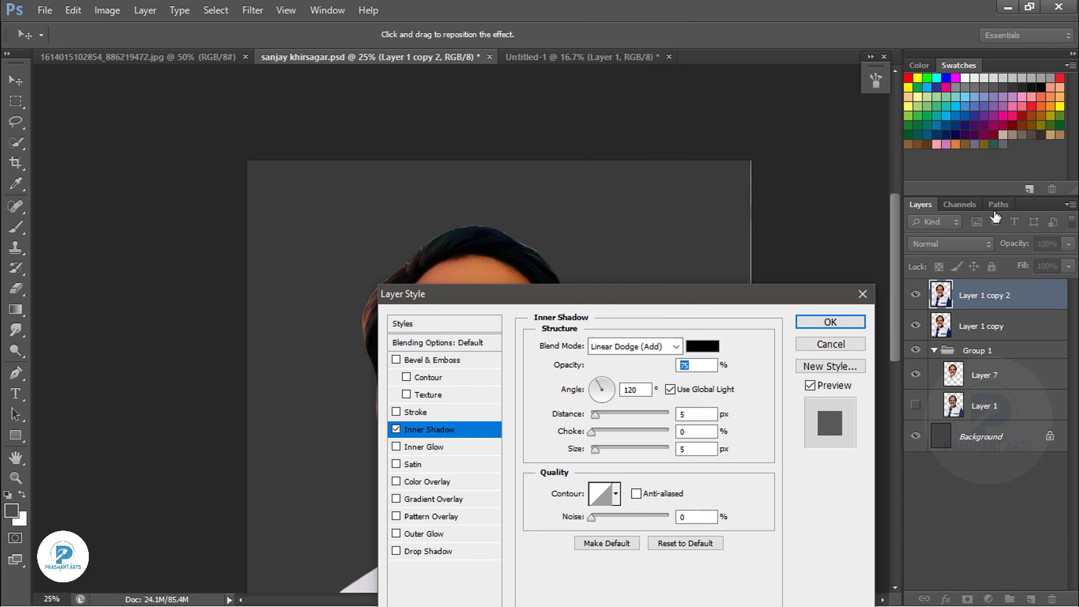
Step: Set the inner shadow's colour to the crimson #bc2040
{"action": "left_click", "coordinate": [702, 346]}
{"action": "left_click", "coordinate": [1015, 112]}
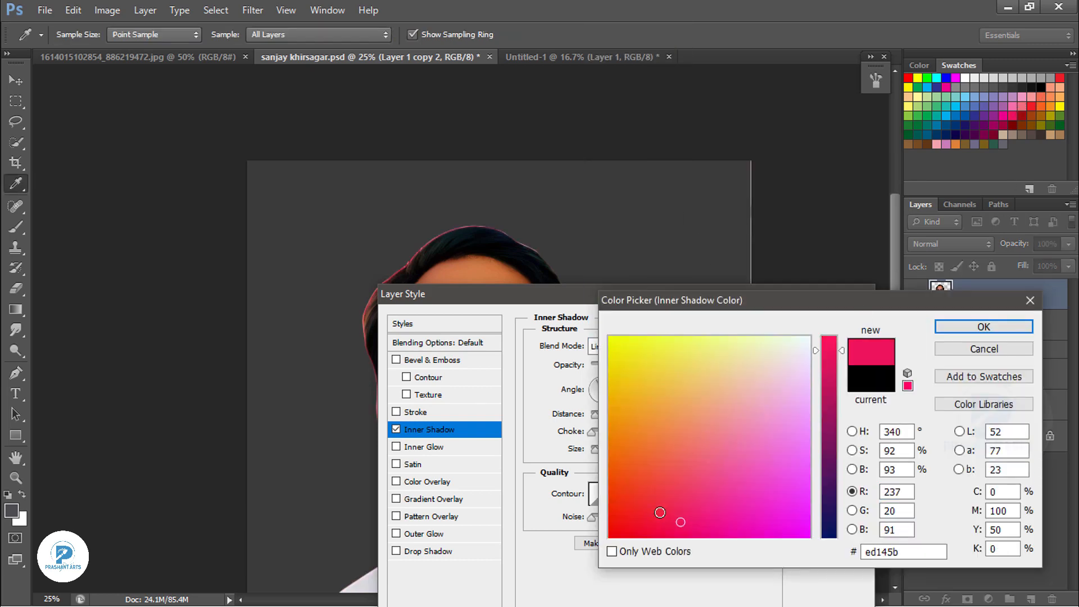
{"action": "left_click", "coordinate": [660, 512]}
{"action": "left_click_drag", "start_coordinate": [841, 361], "coordinate": [840, 389]}
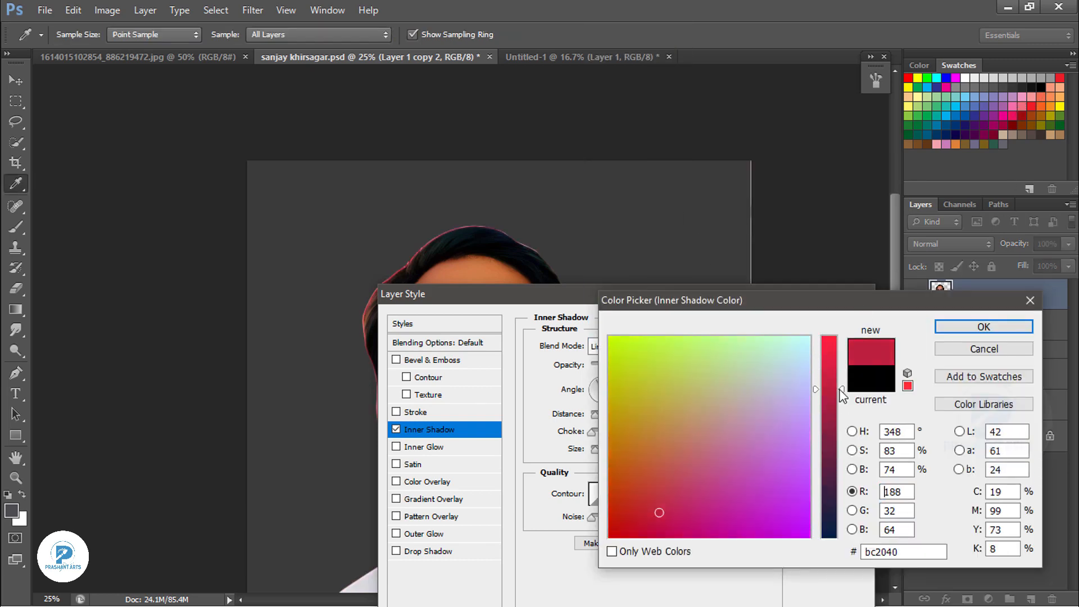
{"action": "left_click", "coordinate": [944, 330]}
Step: Set the inner shadow's opacity to 100%, size to 29 px and distance to 2 px
{"action": "left_click_drag", "start_coordinate": [728, 295], "coordinate": [903, 281]}
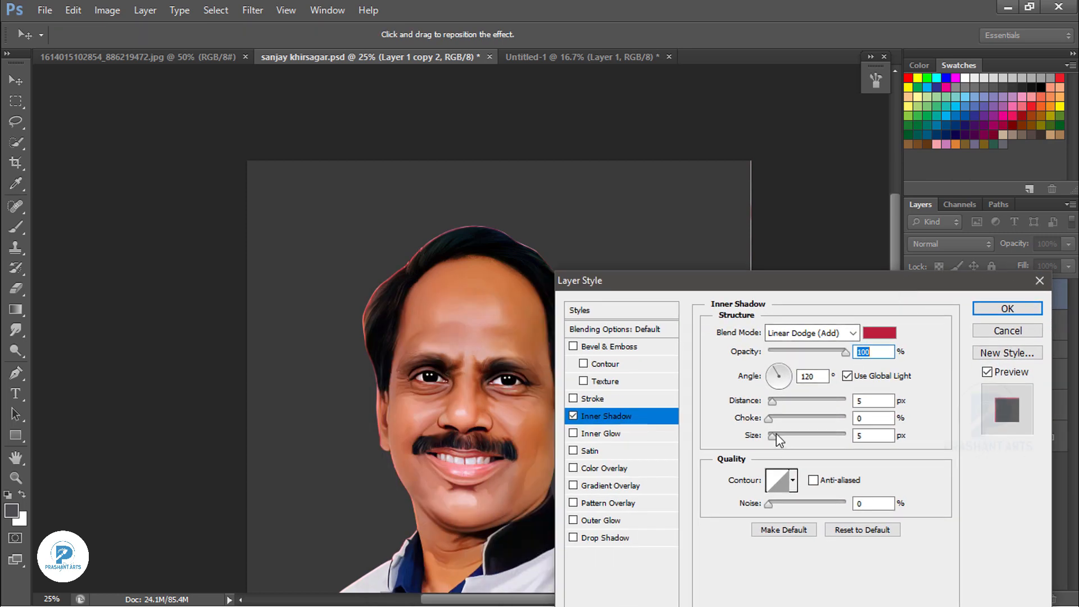
{"action": "left_click_drag", "start_coordinate": [775, 436], "coordinate": [782, 437]}
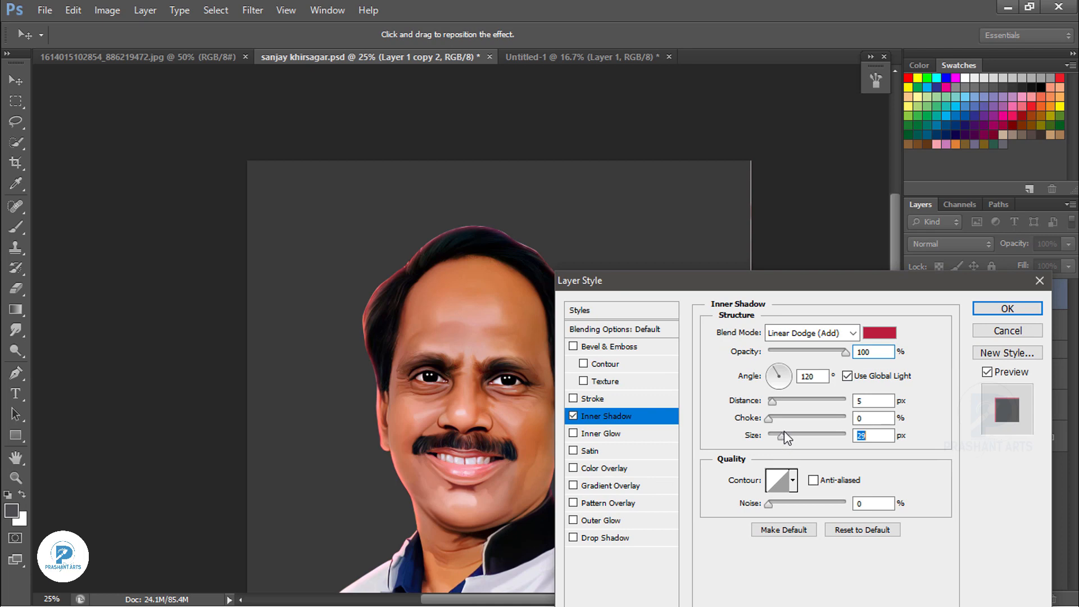
{"action": "left_click", "coordinate": [768, 401]}
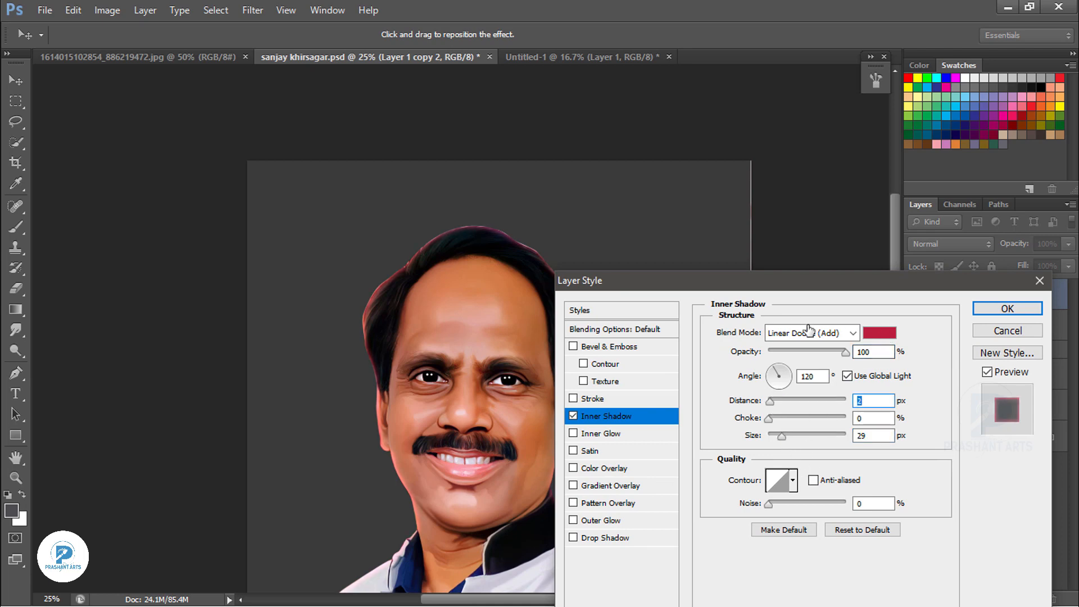
Step: Brighten the inner shadow's colour to #e5254d, set its angle to 148° and apply the layer style
{"action": "left_click", "coordinate": [879, 332]}
{"action": "mouse_move", "coordinate": [780, 369]}
{"action": "left_mouse_down"}
{"action": "mouse_move", "coordinate": [791, 337]}
{"action": "mouse_move", "coordinate": [777, 357]}
{"action": "left_mouse_up"}
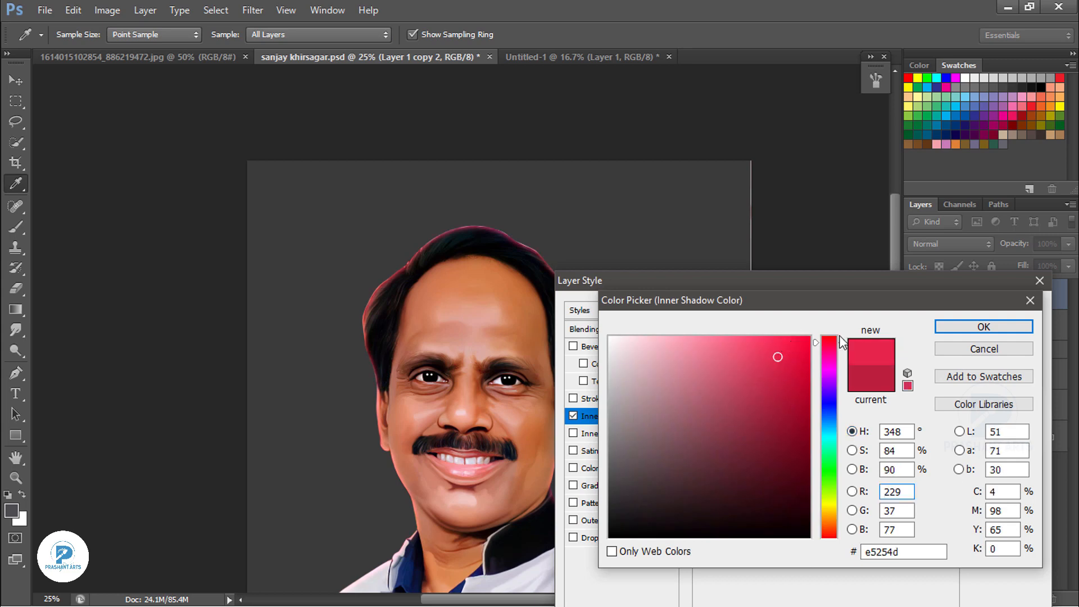
{"action": "left_click", "coordinate": [982, 328]}
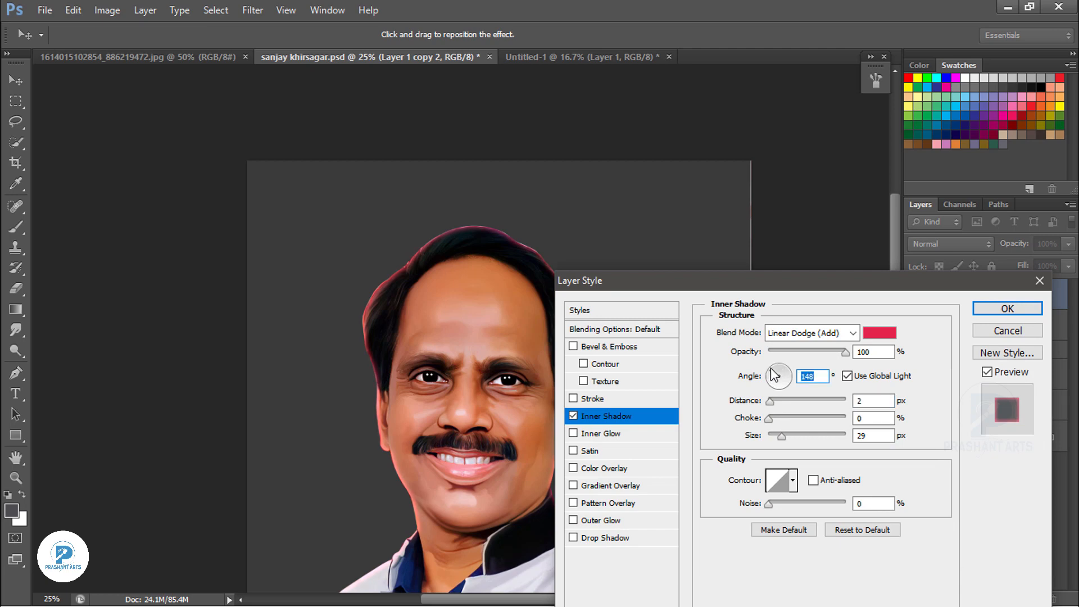
{"action": "left_click", "coordinate": [990, 309]}
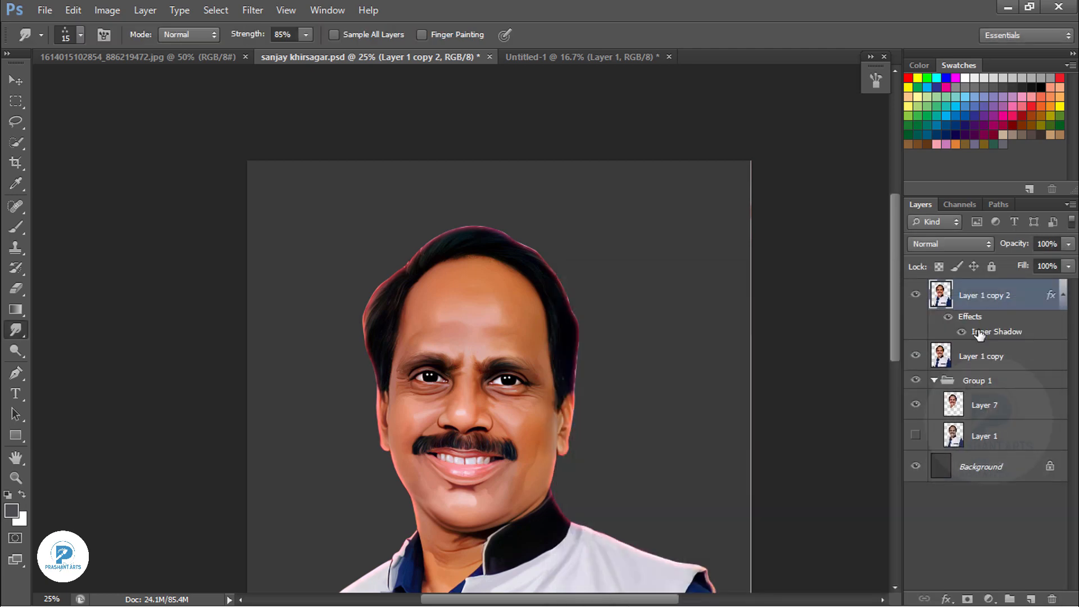
Step: Add an empty layer directly below Layer 1 copy 2 and merge the two to rasterize the inner shadow
{"action": "left_click", "coordinate": [975, 362]}
{"action": "left_click", "coordinate": [1030, 599]}
{"action": "left_click", "coordinate": [996, 305], "text": "ctrl"}
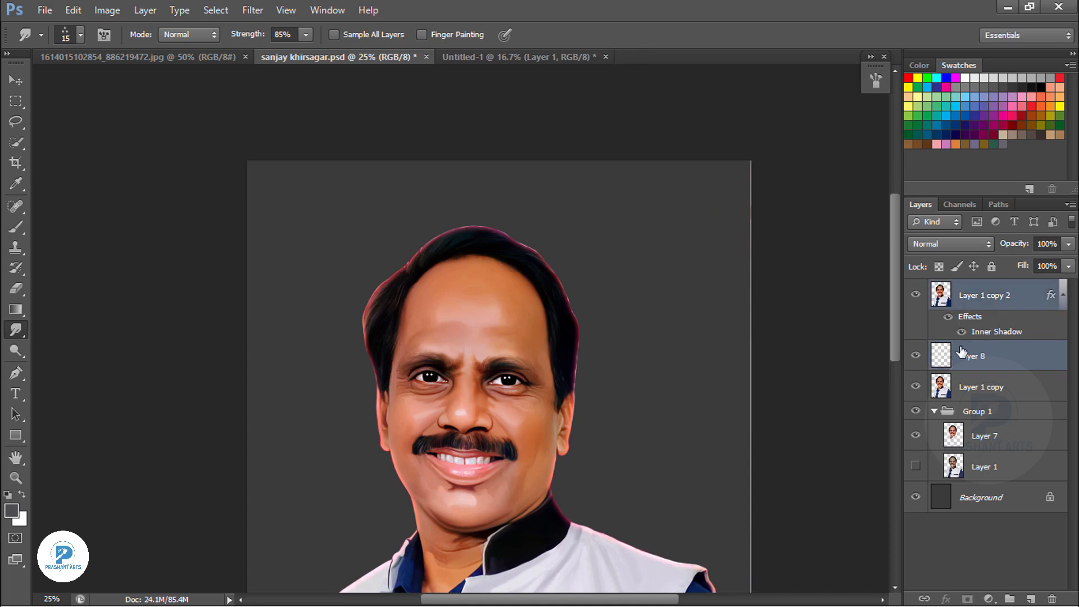
{"action": "key", "text": "ctrl+e"}
Step: Add a black layer mask to Layer 1 copy 2 and ready the Brush tool with white as foreground colour
{"action": "left_click", "coordinate": [966, 599], "text": "alt"}
{"action": "key", "text": "x"}
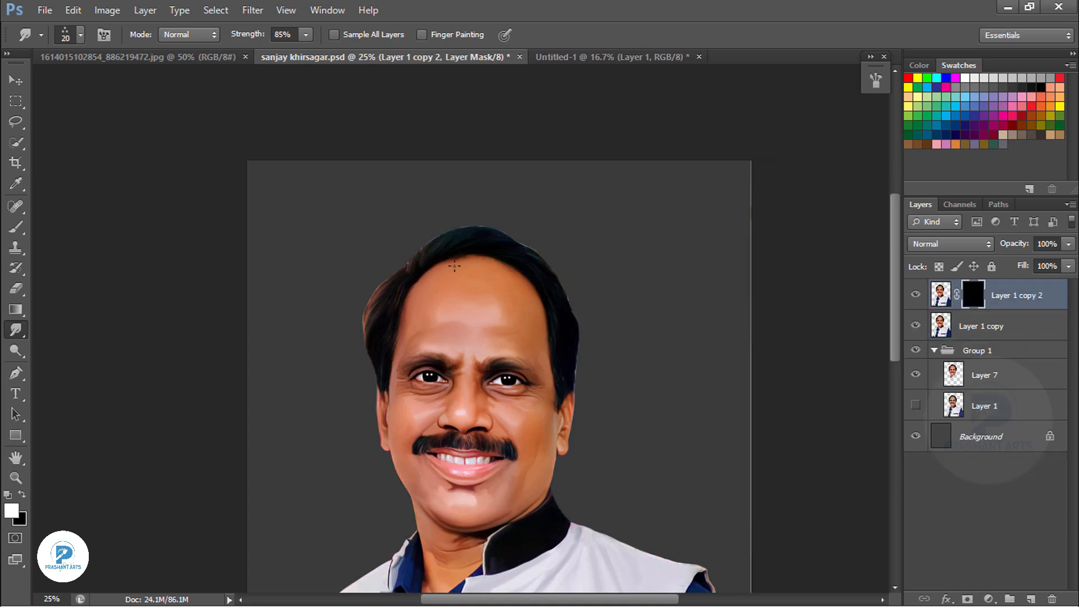
{"action": "left_click", "coordinate": [15, 227]}
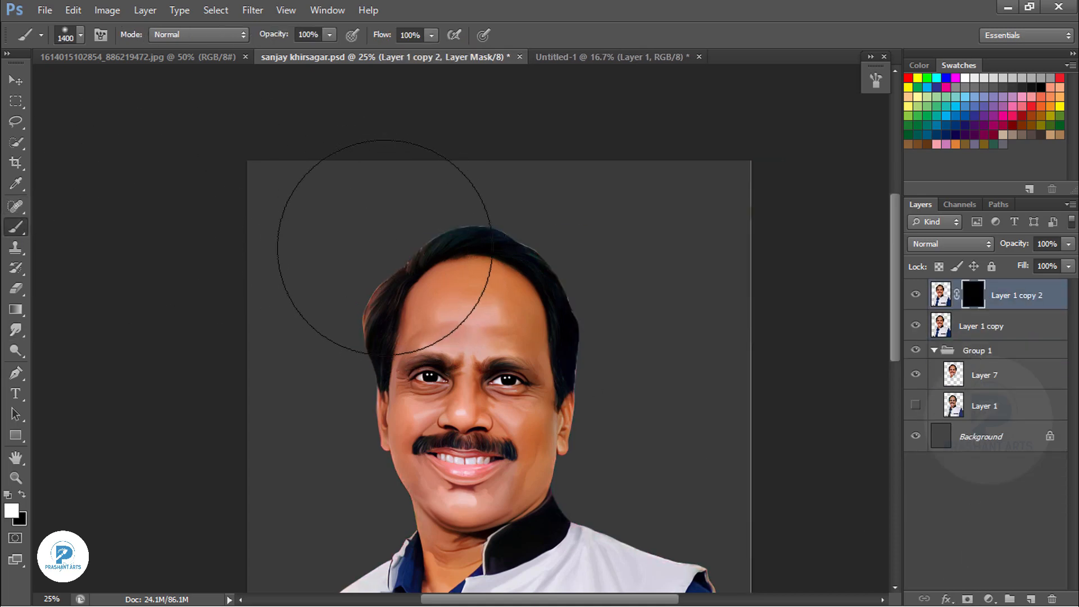
Step: Reveal the red rim along the upper hair by painting white on Layer 1 copy 2's mask with a large soft brush
{"action": "mouse_move", "coordinate": [400, 263]}
{"action": "left_mouse_down"}
{"action": "mouse_move", "coordinate": [356, 285]}
{"action": "mouse_move", "coordinate": [445, 217]}
{"action": "mouse_move", "coordinate": [404, 233]}
{"action": "mouse_move", "coordinate": [378, 337]}
{"action": "mouse_move", "coordinate": [360, 348]}
{"action": "mouse_move", "coordinate": [528, 250]}
{"action": "left_mouse_up"}
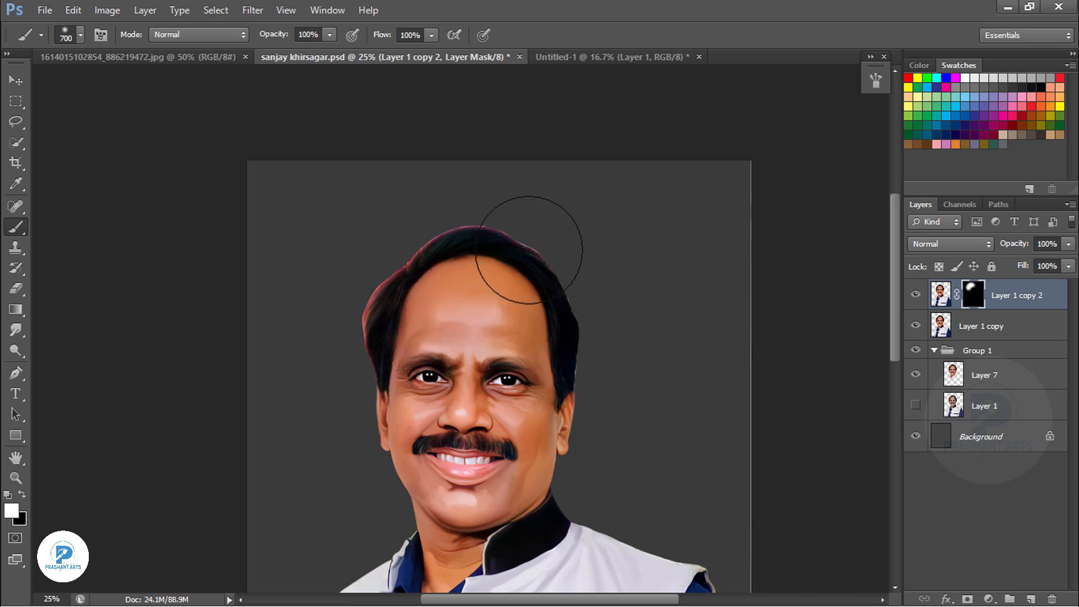
Step: Place a duplicate of Layer 1 copy at the top of Group 1 and merge Layer 1 copy 2 into Layer 1 copy
{"action": "left_click", "coordinate": [984, 334]}
{"action": "key", "text": "ctrl+j"}
{"action": "key", "text": "ctrl+bracketleft"}
{"action": "key", "text": "ctrl+bracketleft"}
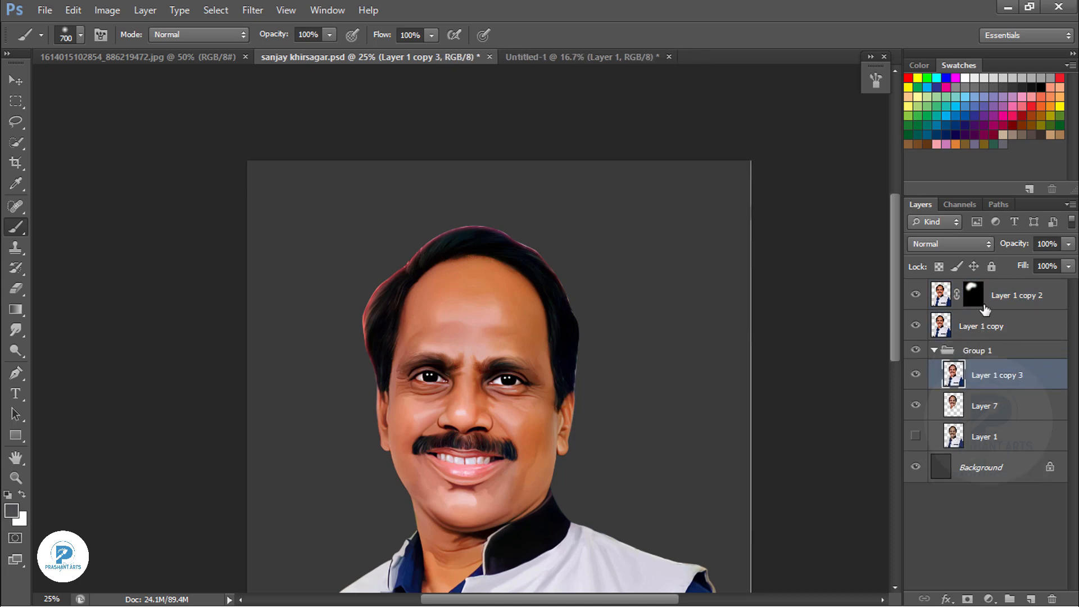
{"action": "left_click", "coordinate": [1008, 303]}
{"action": "key", "text": "Delete"}
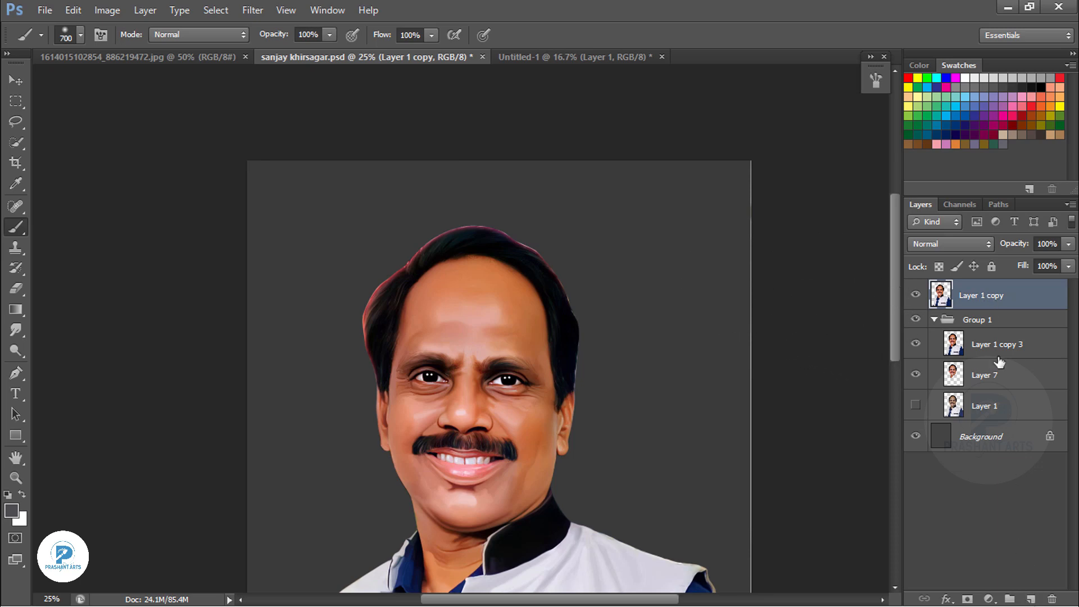
Step: On a new top layer, finger-paint bright blue strands in the hair at the left temple with the Smudge tool, 25 px, 85% strength
{"action": "left_click", "coordinate": [1031, 599]}
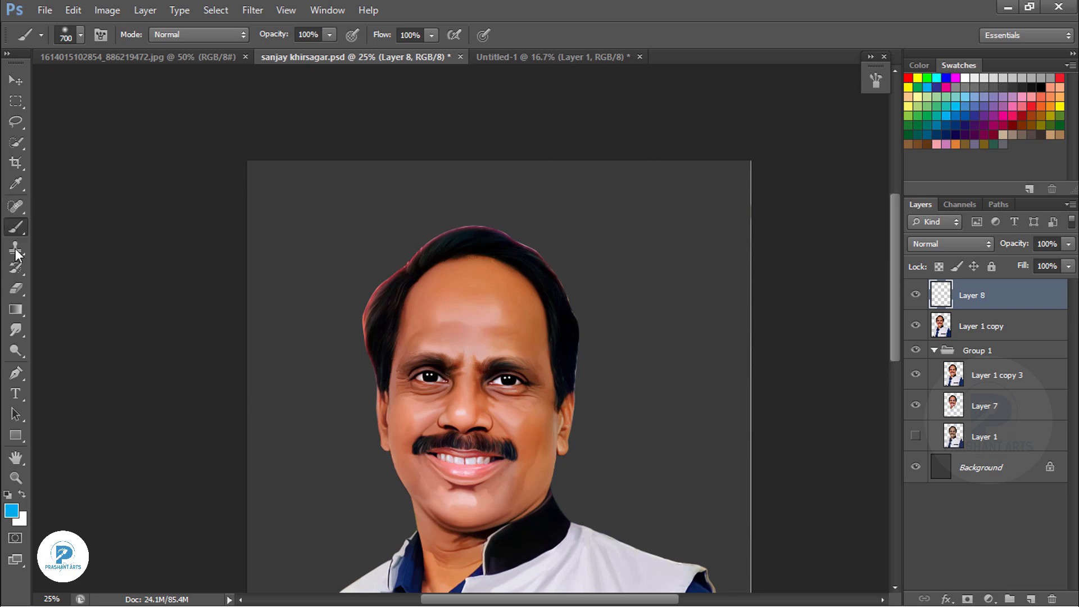
{"action": "left_click", "coordinate": [16, 330]}
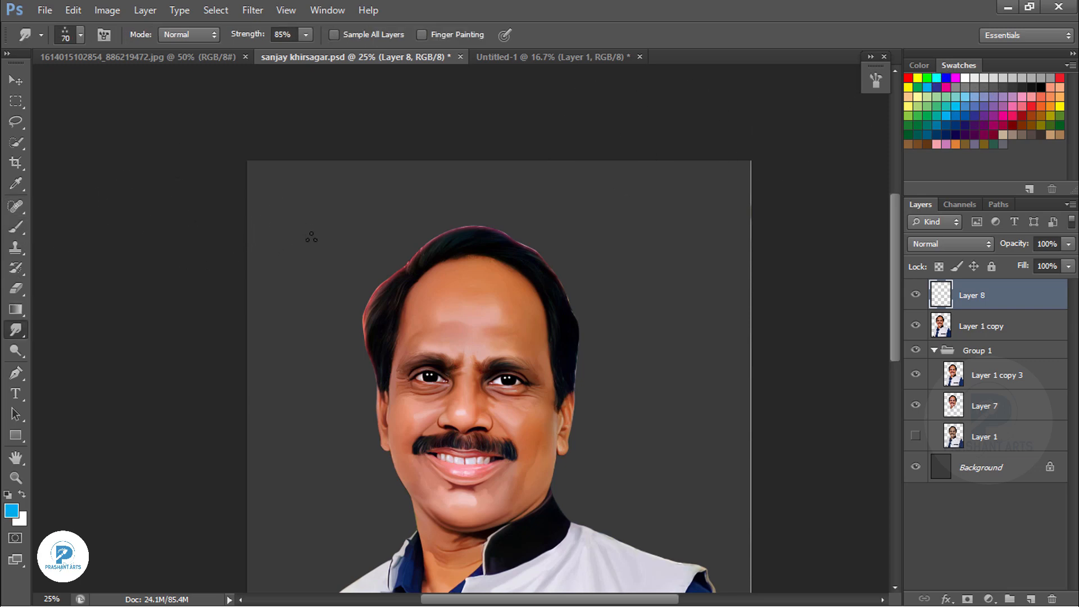
{"action": "key", "text": "ctrl+plus"}
{"action": "key", "text": "ctrl+plus"}
{"action": "key", "text": "ctrl+plus"}
{"action": "key", "text": "ctrl+plus"}
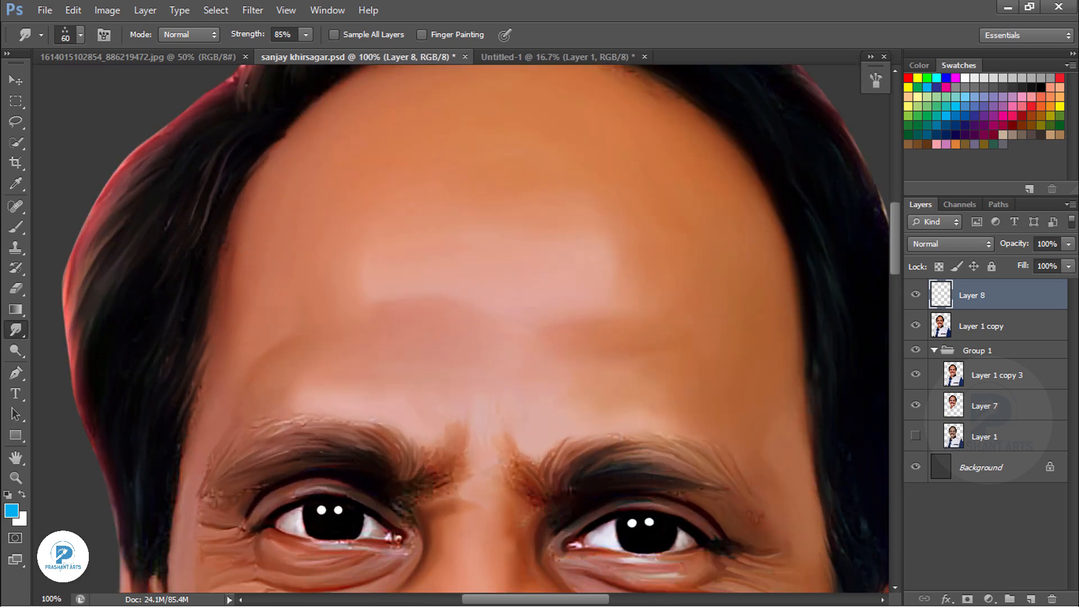
{"action": "mouse_move", "coordinate": [136, 265]}
{"action": "left_mouse_down"}
{"action": "mouse_move", "coordinate": [275, 340]}
{"action": "mouse_move", "coordinate": [227, 382]}
{"action": "left_mouse_up"}
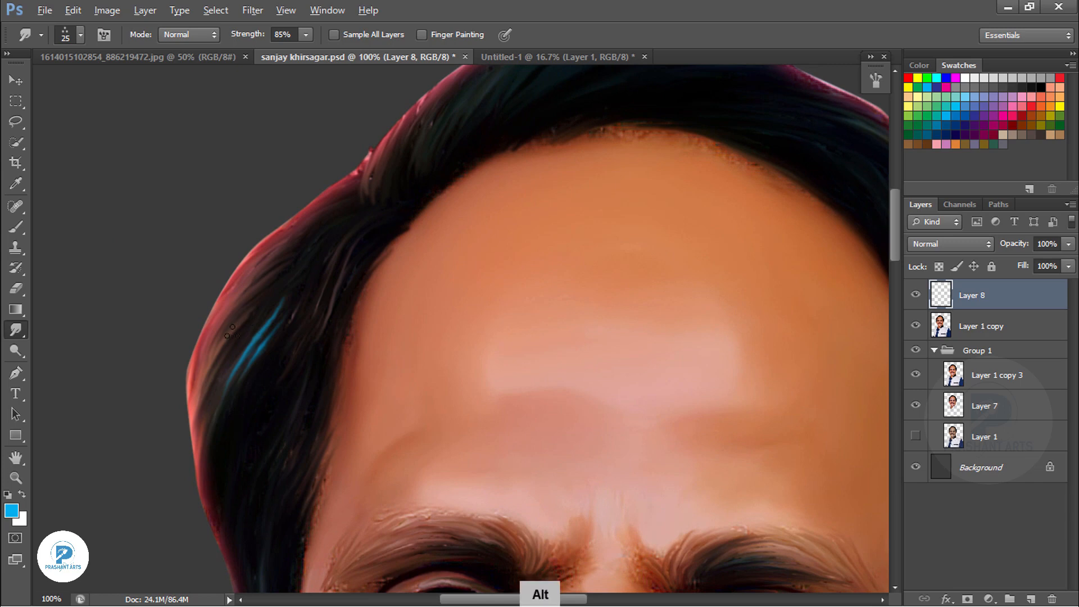
{"action": "left_click_drag", "start_coordinate": [250, 303], "coordinate": [226, 336]}
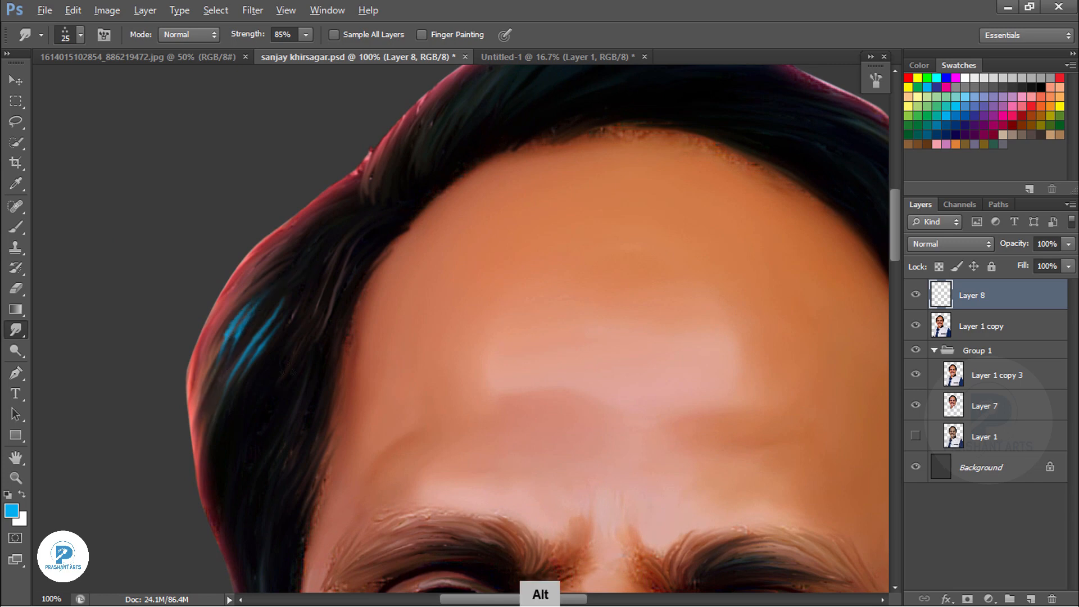
{"action": "left_click_drag", "start_coordinate": [314, 310], "coordinate": [288, 360]}
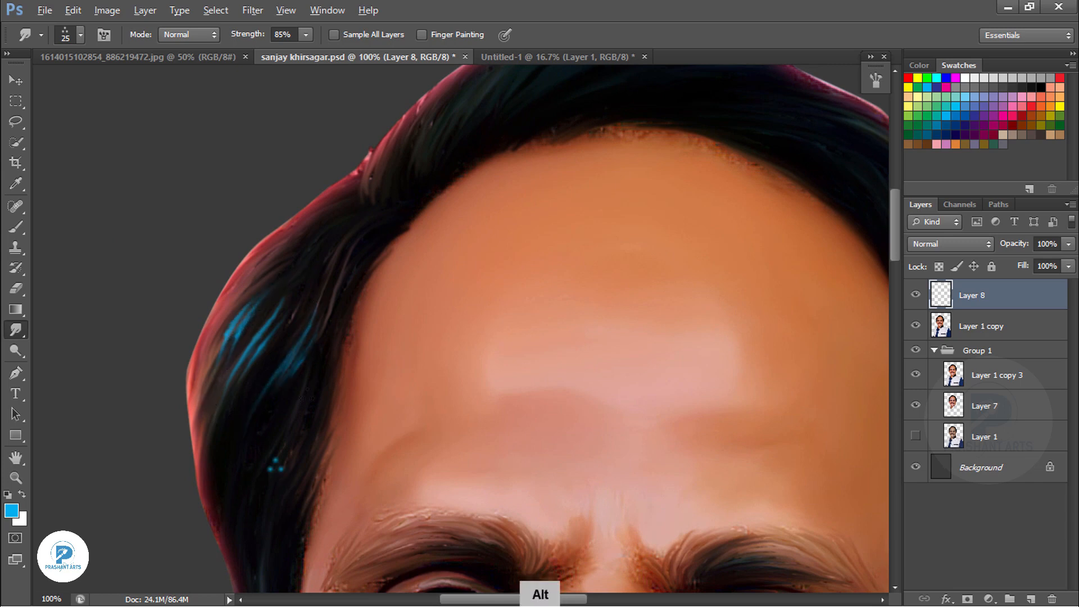
{"action": "left_click_drag", "start_coordinate": [294, 413], "coordinate": [262, 503]}
{"action": "mouse_move", "coordinate": [269, 421]}
{"action": "left_mouse_down"}
{"action": "mouse_move", "coordinate": [244, 496]}
{"action": "mouse_move", "coordinate": [320, 364]}
{"action": "left_mouse_up"}
{"action": "left_click_drag", "start_coordinate": [400, 262], "coordinate": [293, 469]}
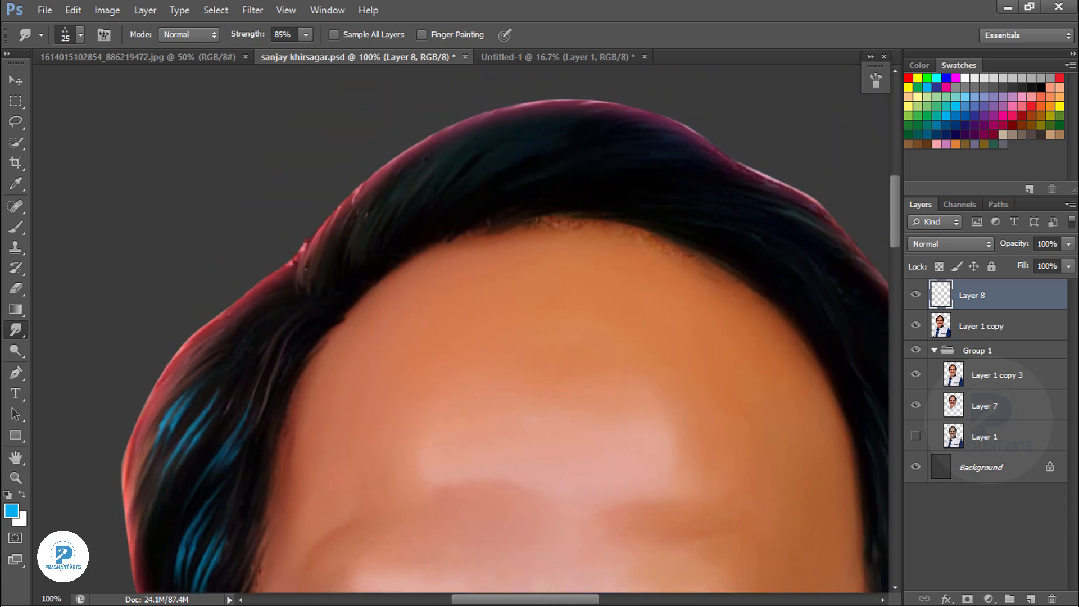
Step: Finger-paint more blue strands through the upper-left hair, from above the temple up to the front hairline
{"action": "left_click_drag", "start_coordinate": [256, 309], "coordinate": [231, 372]}
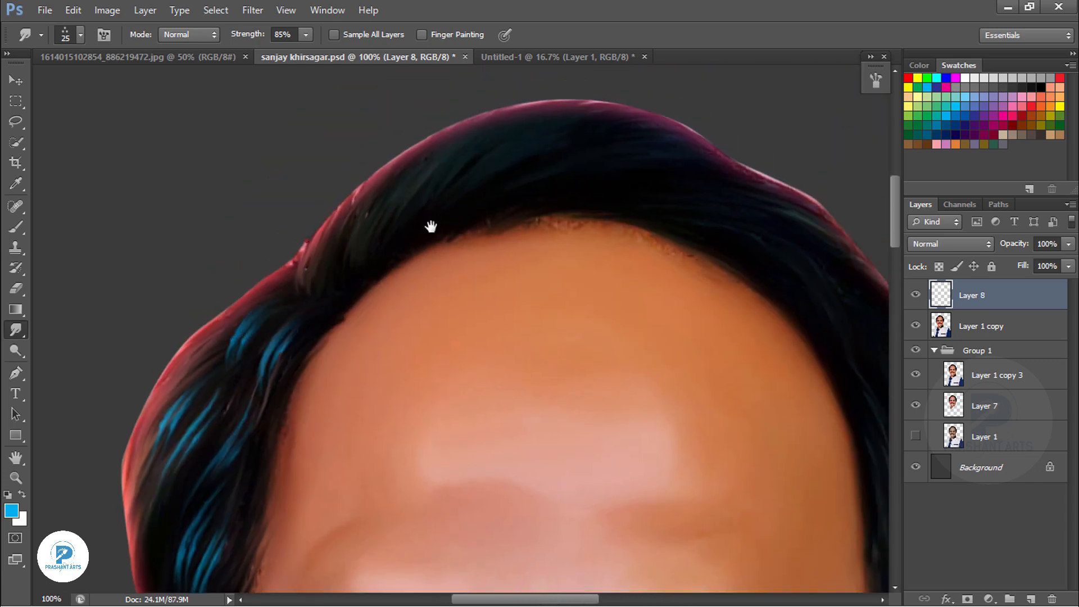
{"action": "mouse_move", "coordinate": [431, 227]}
{"action": "left_mouse_down"}
{"action": "mouse_move", "coordinate": [320, 312]}
{"action": "mouse_move", "coordinate": [322, 259]}
{"action": "left_mouse_up"}
{"action": "left_click_drag", "start_coordinate": [293, 286], "coordinate": [256, 331]}
{"action": "left_click_drag", "start_coordinate": [335, 270], "coordinate": [366, 244]}
{"action": "left_click_drag", "start_coordinate": [340, 266], "coordinate": [307, 296]}
{"action": "mouse_move", "coordinate": [382, 253]}
{"action": "left_mouse_down"}
{"action": "mouse_move", "coordinate": [409, 238]}
{"action": "mouse_move", "coordinate": [346, 284]}
{"action": "left_mouse_up"}
{"action": "left_click_drag", "start_coordinate": [240, 322], "coordinate": [272, 278]}
{"action": "left_click_drag", "start_coordinate": [239, 332], "coordinate": [221, 368]}
Step: Continue the blue finger-painted strands across the crown of the hair, undoing an unwanted stroke along the way
{"action": "mouse_move", "coordinate": [506, 250]}
{"action": "left_mouse_down"}
{"action": "mouse_move", "coordinate": [315, 255]}
{"action": "mouse_move", "coordinate": [381, 244]}
{"action": "left_mouse_up"}
{"action": "left_click_drag", "start_coordinate": [309, 254], "coordinate": [384, 253]}
{"action": "mouse_move", "coordinate": [331, 251]}
{"action": "left_mouse_down"}
{"action": "mouse_move", "coordinate": [247, 261]}
{"action": "mouse_move", "coordinate": [295, 239]}
{"action": "left_mouse_up"}
{"action": "key", "text": "ctrl+alt+z"}
{"action": "left_click_drag", "start_coordinate": [273, 252], "coordinate": [224, 267]}
{"action": "left_click_drag", "start_coordinate": [498, 296], "coordinate": [457, 288]}
{"action": "mouse_move", "coordinate": [504, 309]}
{"action": "left_mouse_down"}
{"action": "mouse_move", "coordinate": [470, 298]}
{"action": "mouse_move", "coordinate": [489, 331]}
{"action": "left_mouse_up"}
{"action": "mouse_move", "coordinate": [447, 294]}
{"action": "left_mouse_down"}
{"action": "mouse_move", "coordinate": [356, 243]}
{"action": "mouse_move", "coordinate": [321, 200]}
{"action": "left_mouse_up"}
{"action": "mouse_move", "coordinate": [389, 287]}
{"action": "left_mouse_down"}
{"action": "mouse_move", "coordinate": [356, 255]}
{"action": "mouse_move", "coordinate": [403, 327]}
{"action": "left_mouse_up"}
{"action": "left_click_drag", "start_coordinate": [375, 269], "coordinate": [345, 250]}
Step: Finger-paint blue strands down the right side of the hair towards the sideburn
{"action": "left_click_drag", "start_coordinate": [455, 339], "coordinate": [445, 314]}
{"action": "mouse_move", "coordinate": [465, 337]}
{"action": "left_mouse_down"}
{"action": "mouse_move", "coordinate": [437, 293]}
{"action": "mouse_move", "coordinate": [479, 379]}
{"action": "left_mouse_up"}
{"action": "left_click_drag", "start_coordinate": [438, 373], "coordinate": [465, 454]}
{"action": "left_click_drag", "start_coordinate": [469, 449], "coordinate": [477, 274]}
{"action": "mouse_move", "coordinate": [463, 236]}
{"action": "left_mouse_down"}
{"action": "mouse_move", "coordinate": [475, 290]}
{"action": "mouse_move", "coordinate": [465, 362]}
{"action": "left_mouse_up"}
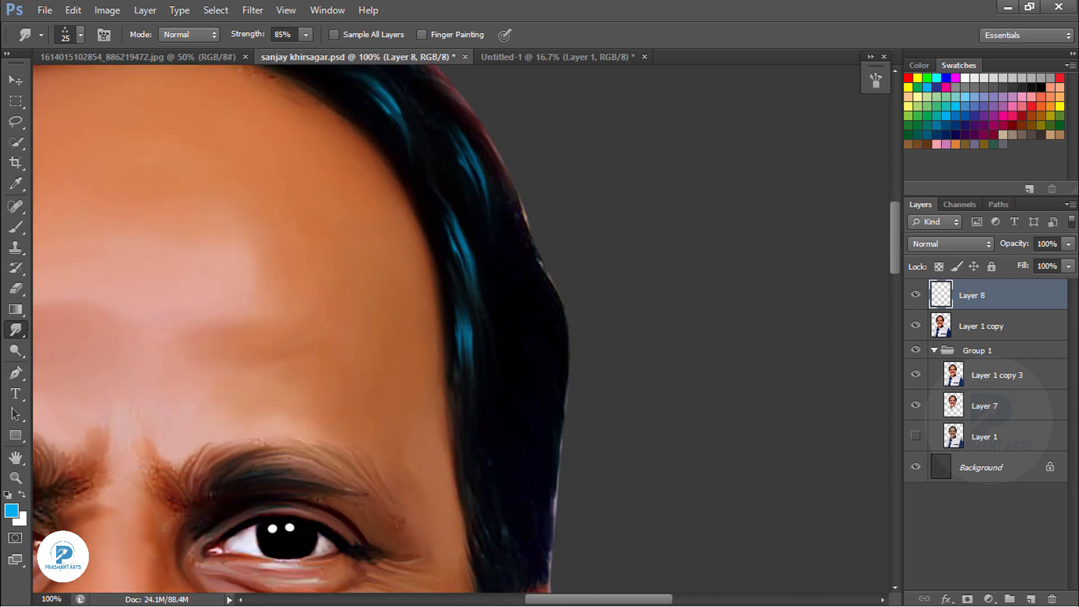
Step: Reduce the opacity of the blue strand layer to about 26%
{"action": "scroll", "coordinate": [360, 337], "scroll_direction": "down", "scroll_amount": 3}
{"action": "key", "text": "ctrl+minus"}
{"action": "key", "text": "ctrl+minus"}
{"action": "key", "text": "ctrl+minus"}
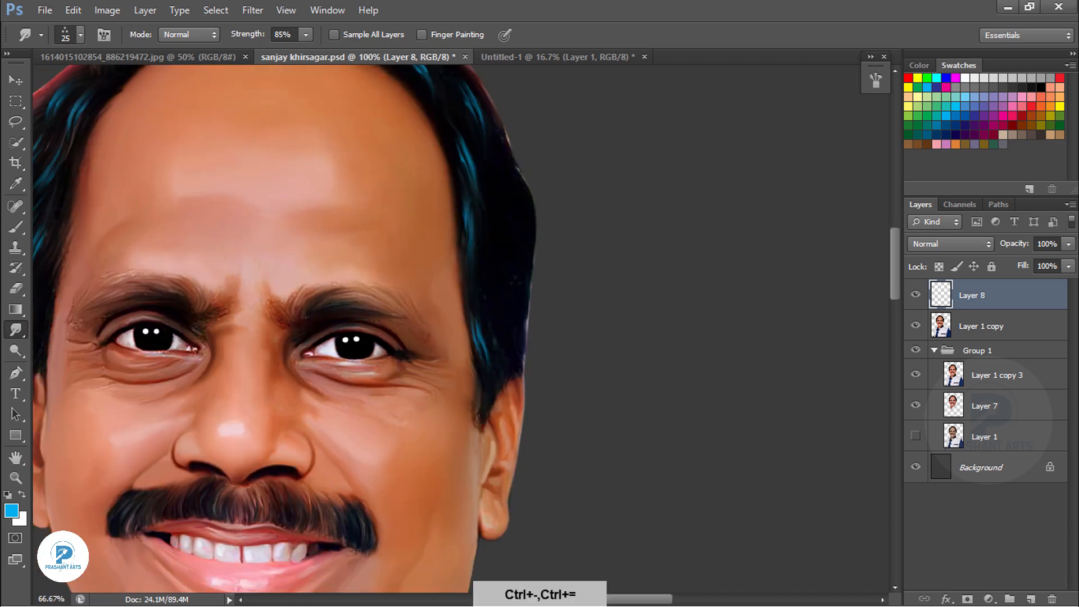
{"action": "left_click_drag", "start_coordinate": [1005, 243], "coordinate": [960, 247]}
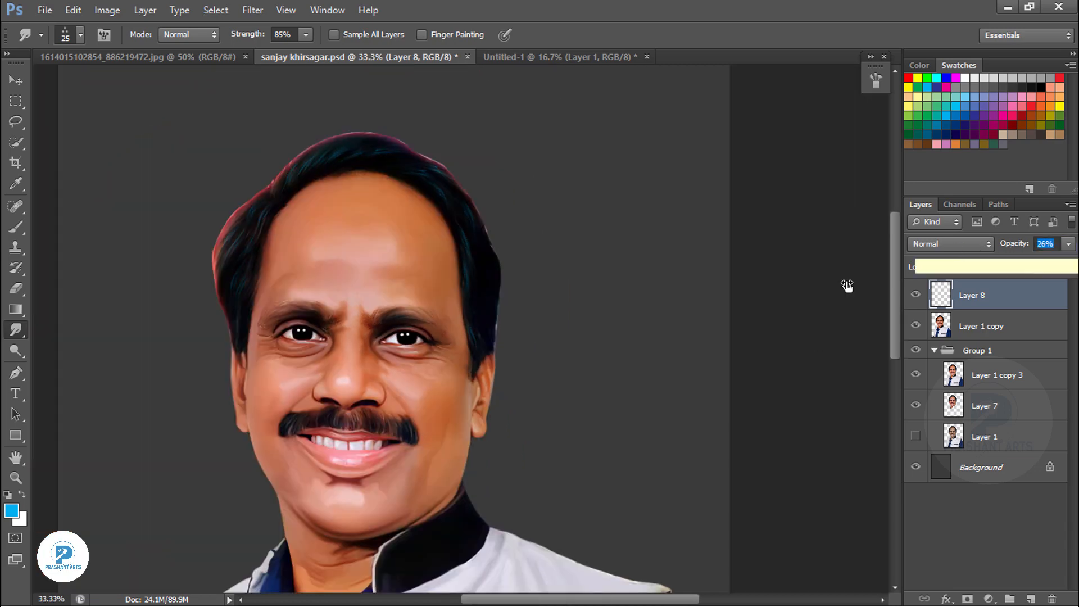
Step: Duplicate Layer 1 copy 3, place the duplicate directly above Layer 1 copy and lower its opacity to 53%
{"action": "left_click", "coordinate": [1020, 377]}
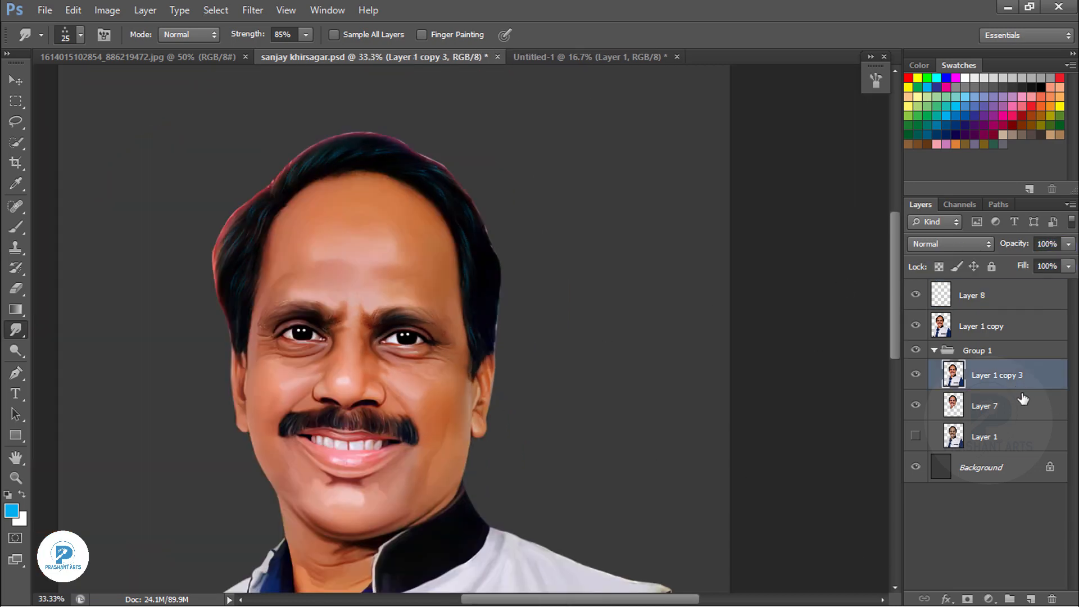
{"action": "key", "text": "ctrl+j"}
{"action": "key", "text": "ctrl+bracketright"}
{"action": "key", "text": "ctrl+bracketright"}
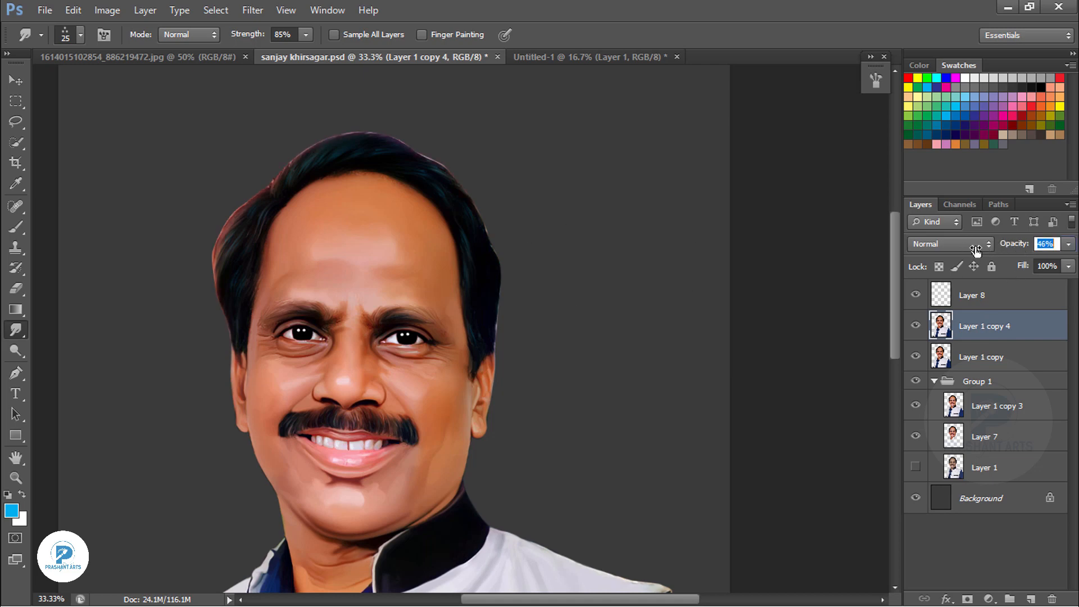
Step: Set the opacity of Layer 8 with the blue hair strands to 28%
{"action": "left_click", "coordinate": [998, 284]}
{"action": "left_click", "coordinate": [1021, 245]}
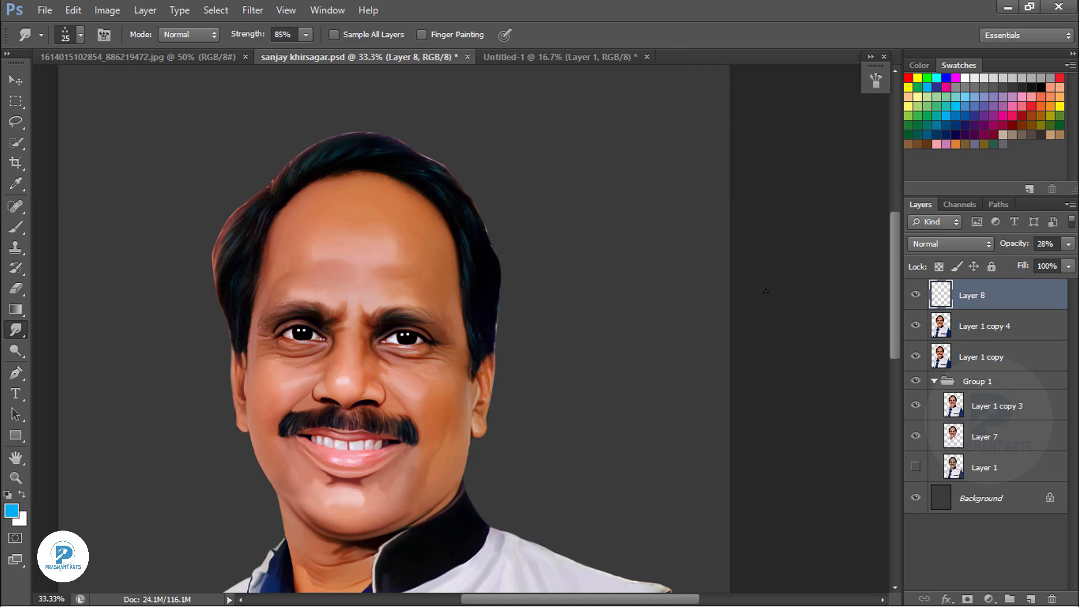
{"action": "key", "text": "ctrl+minus"}
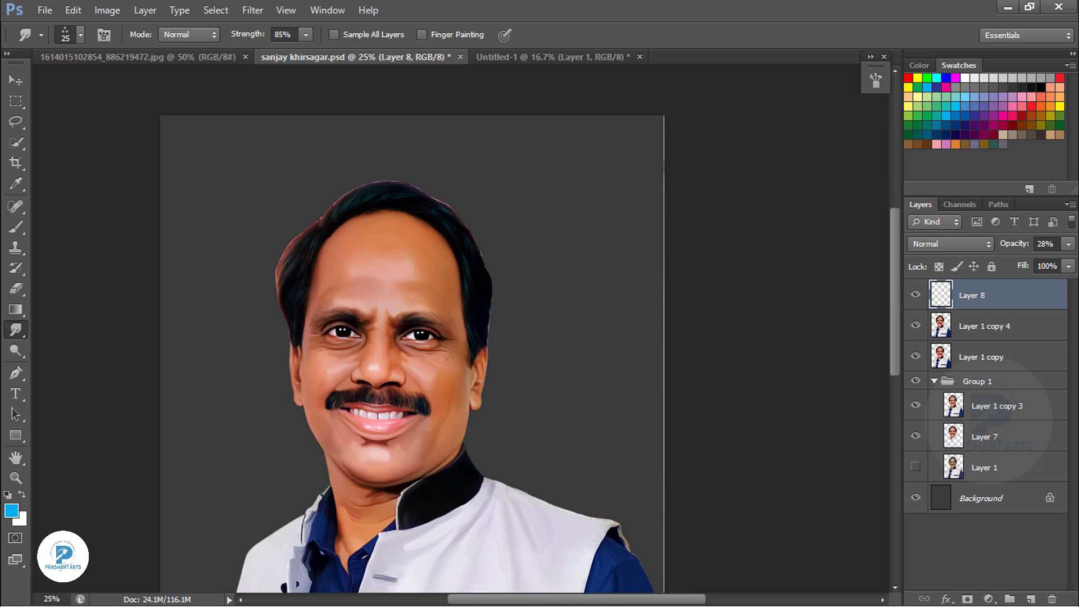
Step: Bring the colourful painted backdrop from the Untitled-1 document into the portrait and place it directly above the Background layer
{"action": "key", "text": "ctrl+minus"}
{"action": "left_click", "coordinate": [15, 83]}
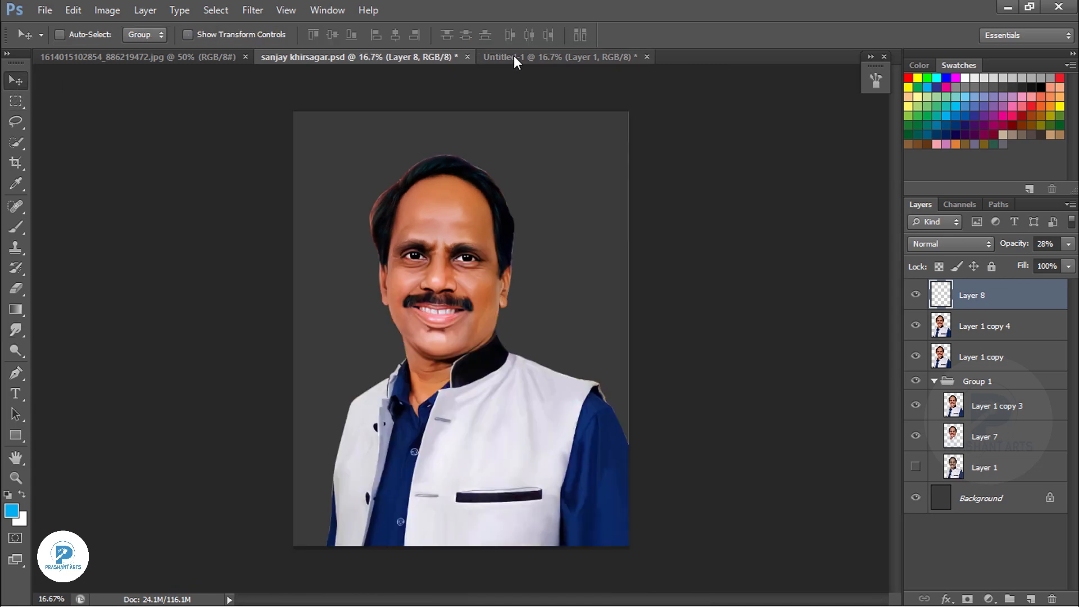
{"action": "left_click", "coordinate": [513, 56]}
{"action": "left_click_drag", "start_coordinate": [464, 151], "coordinate": [515, 240]}
{"action": "left_click_drag", "start_coordinate": [1034, 297], "coordinate": [1012, 500]}
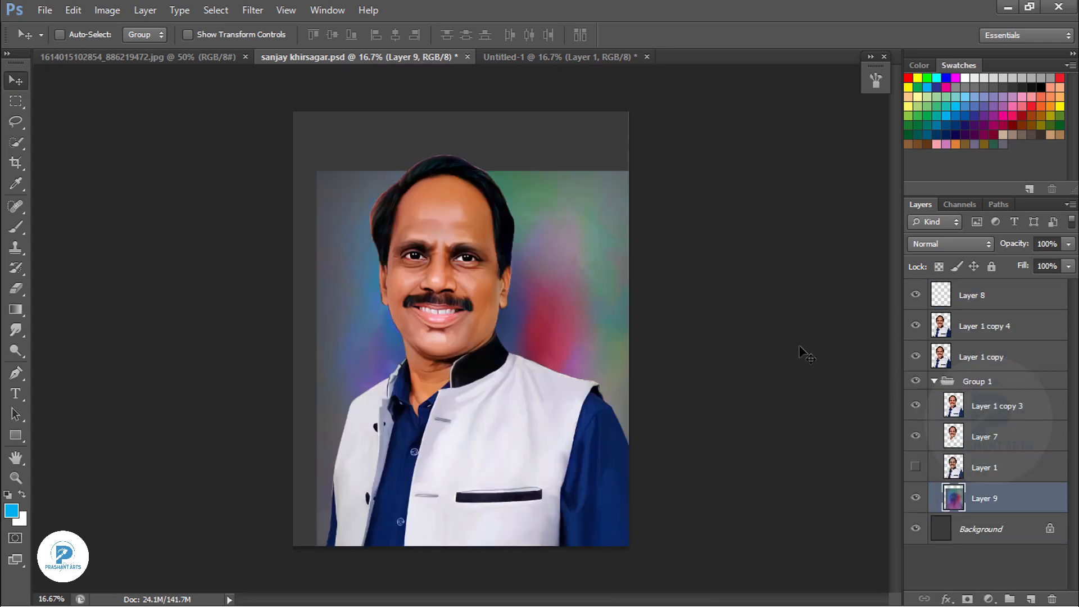
Step: Centre the painted backdrop on the Background layer both horizontally and vertically
{"action": "left_click", "coordinate": [975, 531], "text": "shift"}
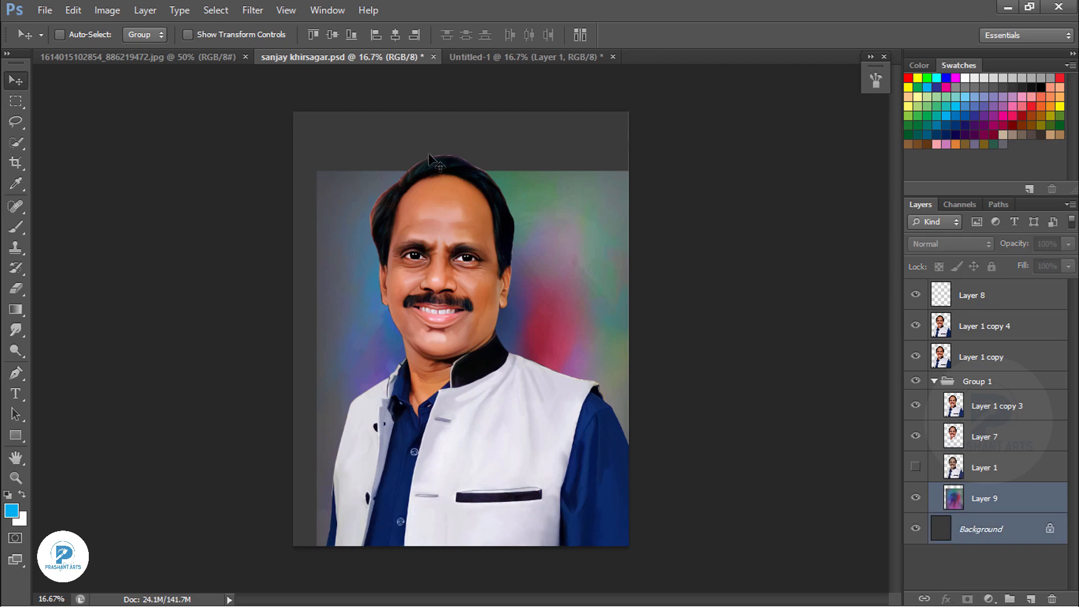
{"action": "left_click", "coordinate": [395, 35]}
{"action": "left_click", "coordinate": [332, 35]}
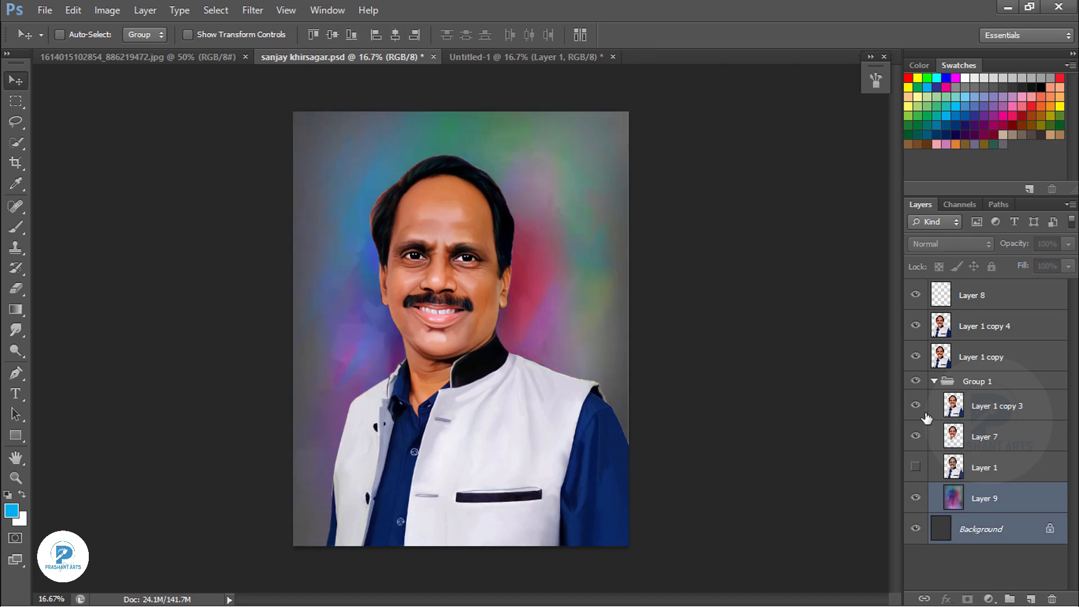
{"action": "left_click", "coordinate": [1009, 509]}
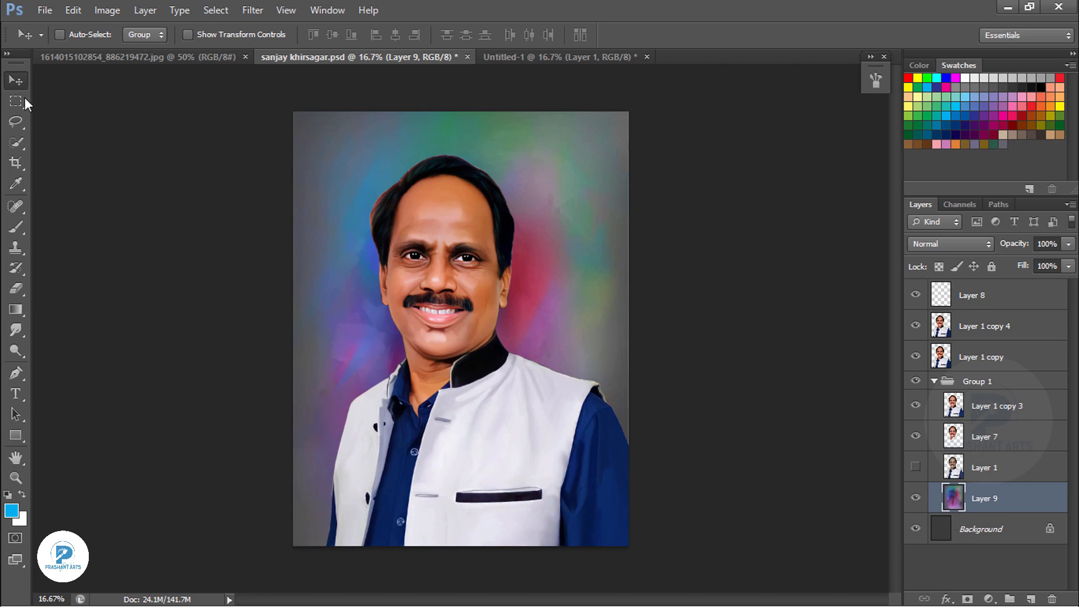
Step: On a new top layer, fade the lower part of the vest and sleeves with a large soft brush in grey sampled from the backdrop
{"action": "left_click", "coordinate": [20, 228]}
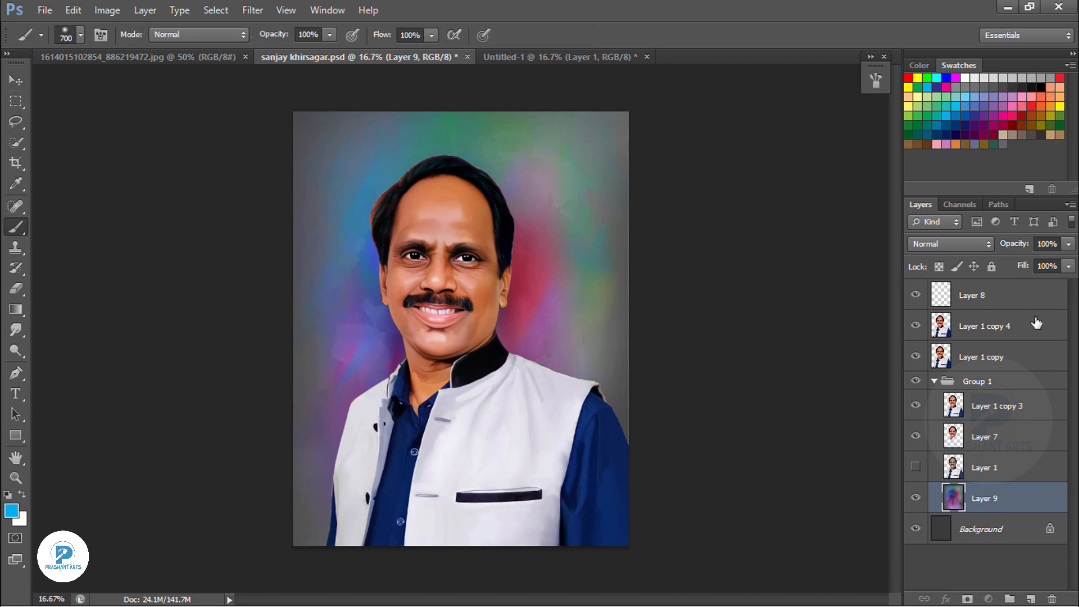
{"action": "left_click", "coordinate": [1032, 300]}
{"action": "left_click", "coordinate": [1030, 599]}
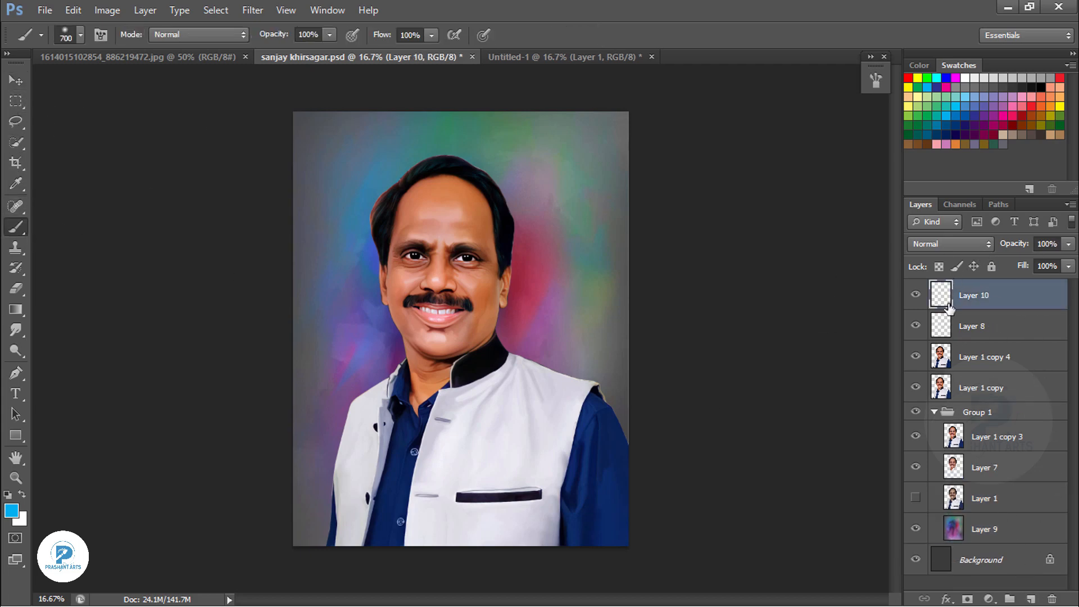
{"action": "left_click", "coordinate": [332, 116], "text": "alt"}
{"action": "key", "text": "ctrl+minus"}
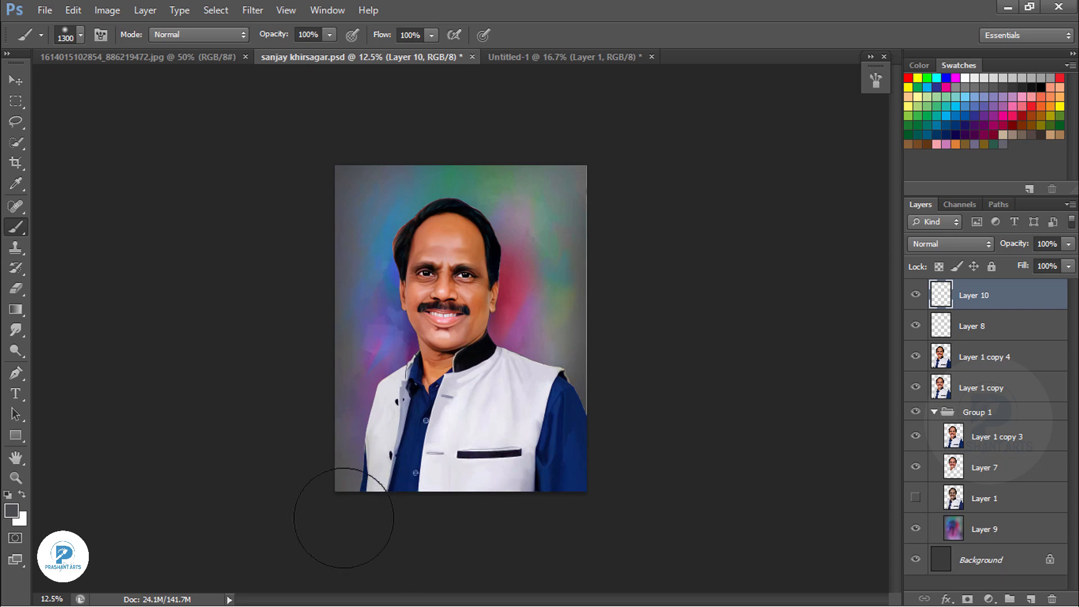
{"action": "mouse_move", "coordinate": [344, 517]}
{"action": "left_mouse_down"}
{"action": "mouse_move", "coordinate": [615, 523]}
{"action": "mouse_move", "coordinate": [282, 549]}
{"action": "left_mouse_up"}
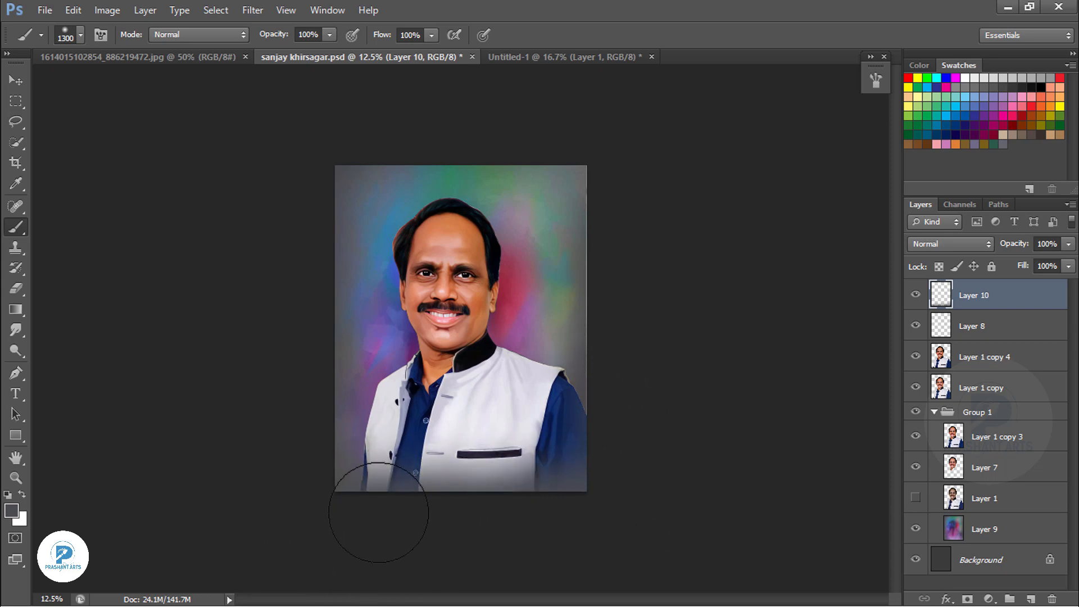
{"action": "left_click_drag", "start_coordinate": [441, 534], "coordinate": [317, 533]}
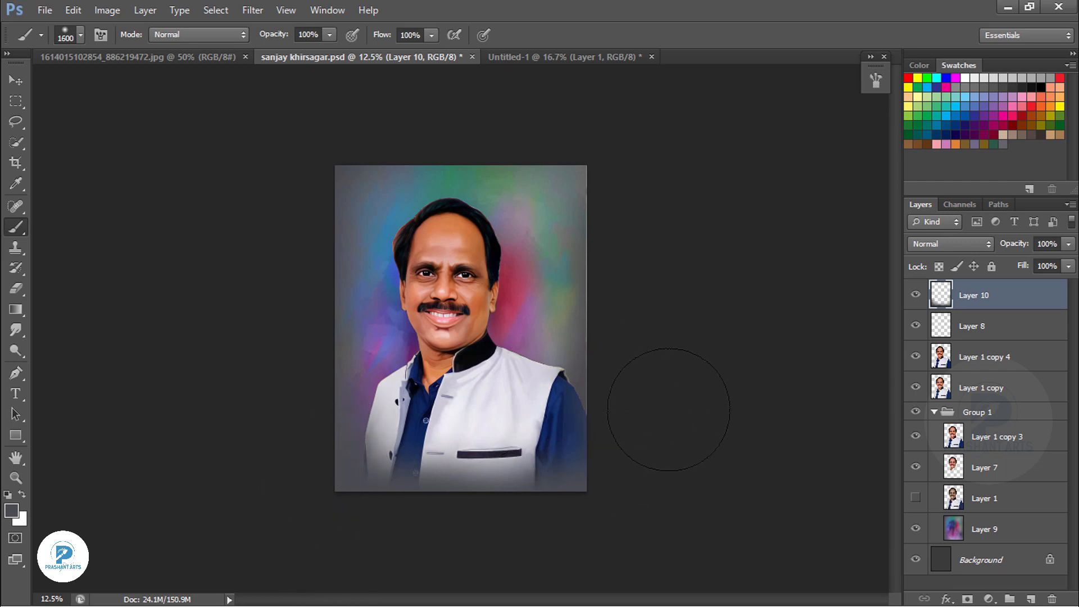
{"action": "left_click", "coordinate": [570, 356], "text": "alt"}
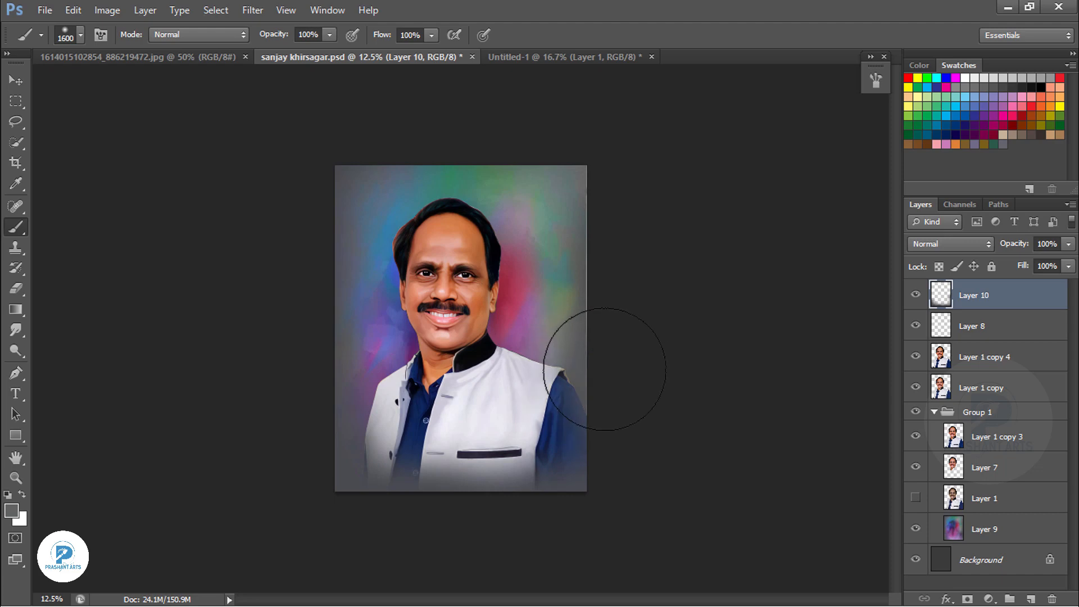
Step: Add a Luminosity layer above the painted backdrop and brush soft black shading behind the man's shoulders
{"action": "left_click", "coordinate": [983, 529]}
{"action": "key", "text": "ctrl+shift+alt+n"}
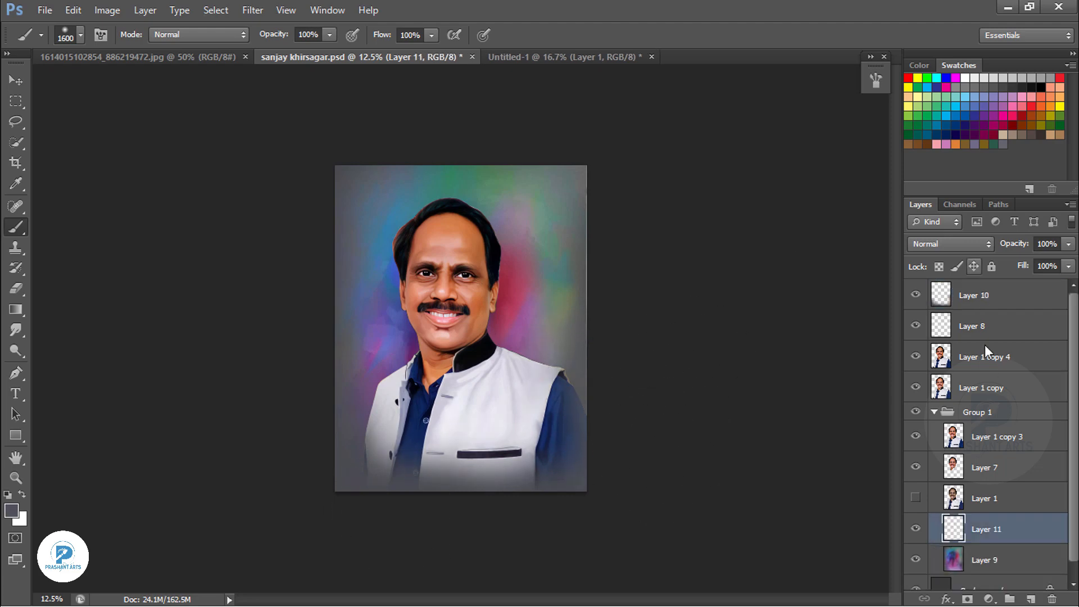
{"action": "left_click", "coordinate": [950, 244]}
{"action": "left_click", "coordinate": [933, 392]}
{"action": "left_click_drag", "start_coordinate": [465, 349], "coordinate": [440, 440]}
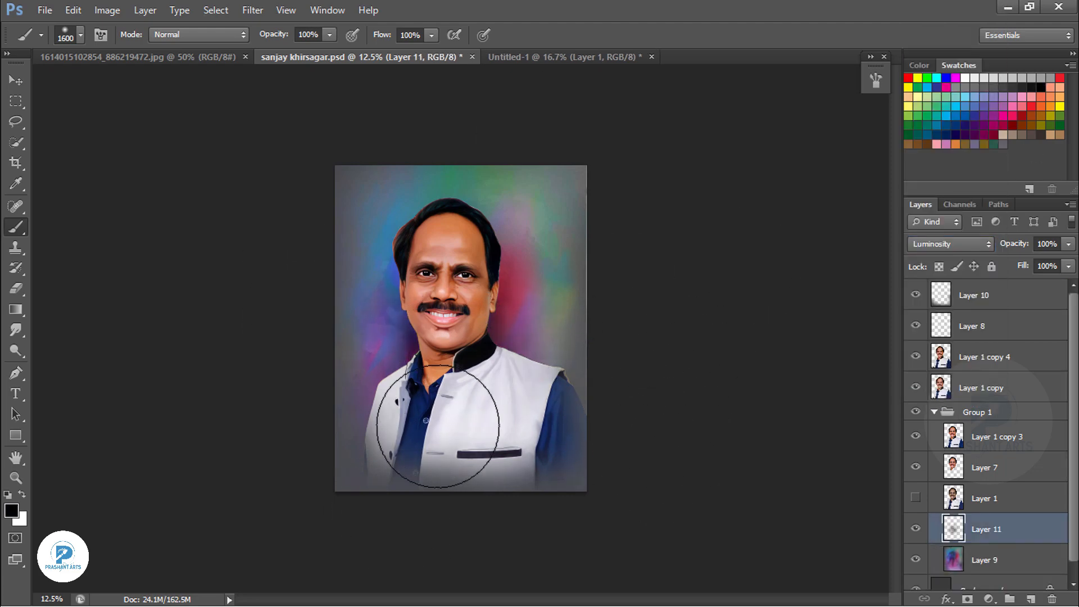
Step: Reduce the brush size and set the black shading layer's opacity to 83%
{"action": "key", "text": "bracketleft"}
{"action": "key", "text": "bracketleft"}
{"action": "key", "text": "bracketleft"}
{"action": "key", "text": "bracketleft"}
{"action": "key", "text": "v"}
{"action": "key", "text": "8"}
{"action": "key", "text": "3"}
{"action": "key", "text": "ctrl+equal"}
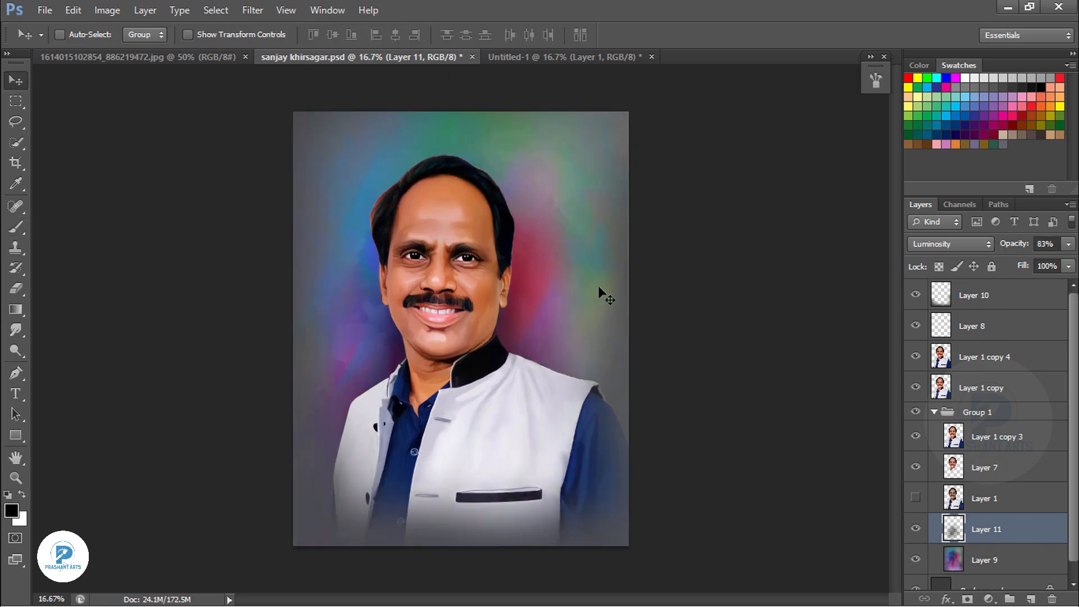
Step: Copy the skin area of Layer 1 copy 4 to a new layer directly above it and shift its midtone Magenta-Green balance to +13
{"action": "left_click", "coordinate": [980, 358]}
{"action": "key", "text": "ctrl+shift+alt+e"}
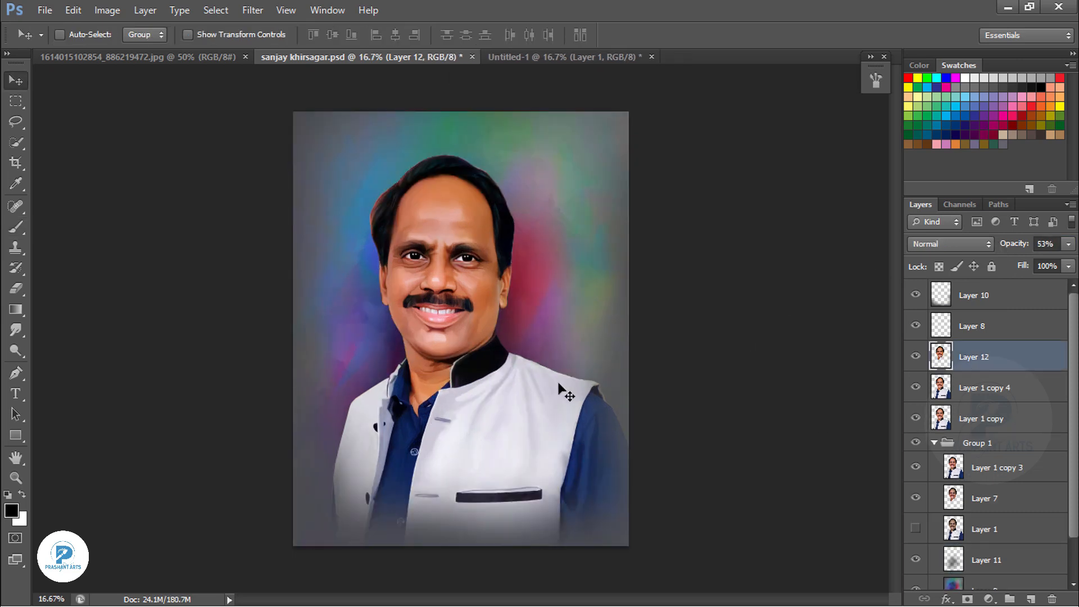
{"action": "key", "text": "ctrl+b"}
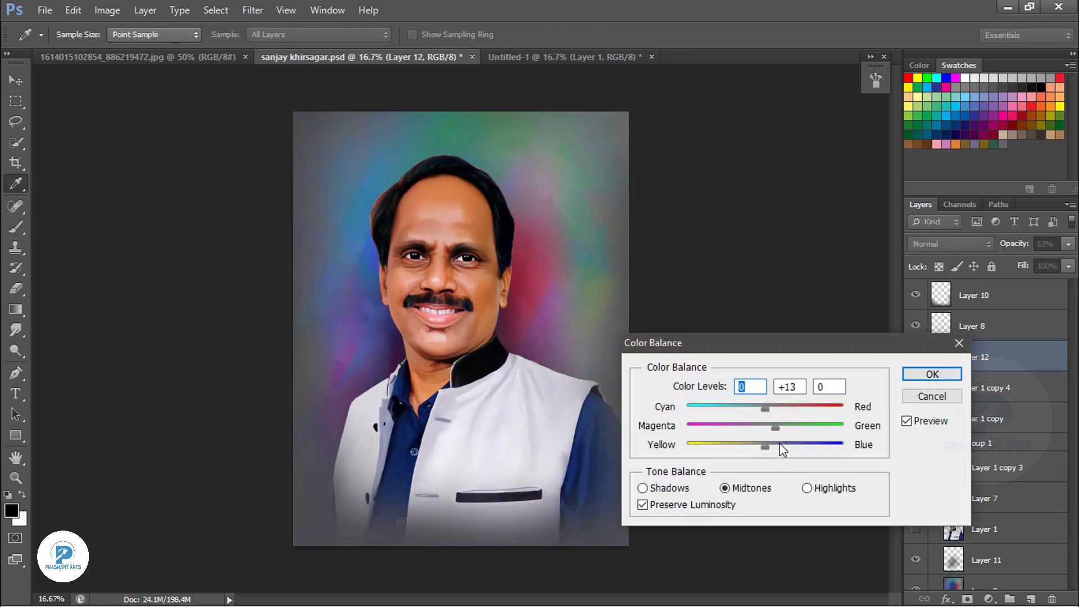
{"action": "key", "text": "Return"}
Step: Apply a Vibrance adjustment of +100 to Layer 1 copy 4 and return to the skin copy above it
{"action": "key", "text": "alt+bracketleft"}
{"action": "key", "text": "ctrl+shift+alt+v"}
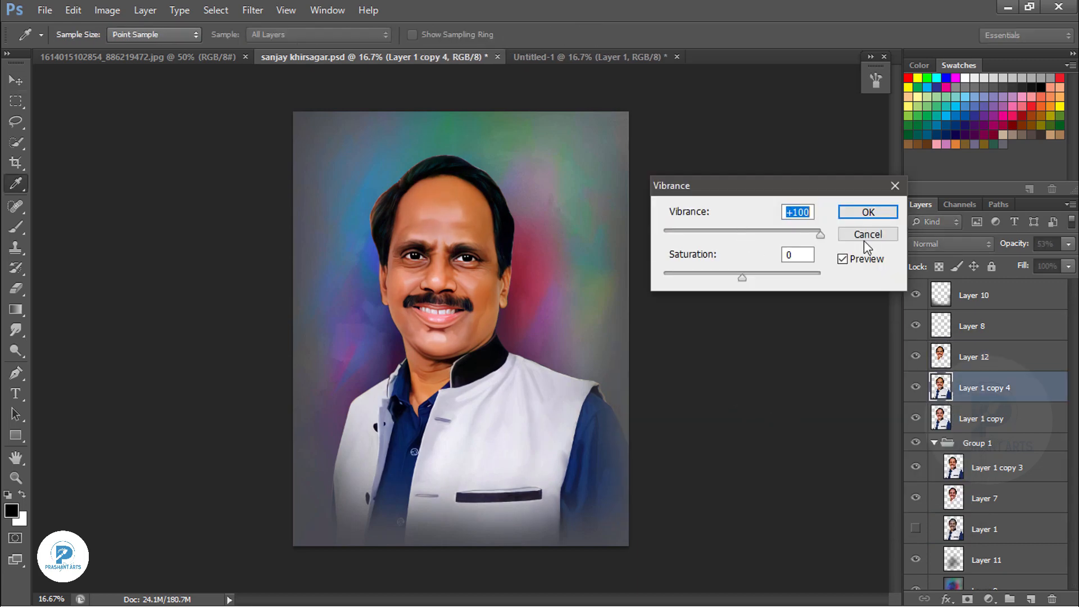
{"action": "key", "text": "Return"}
{"action": "key", "text": "alt+bracketright"}
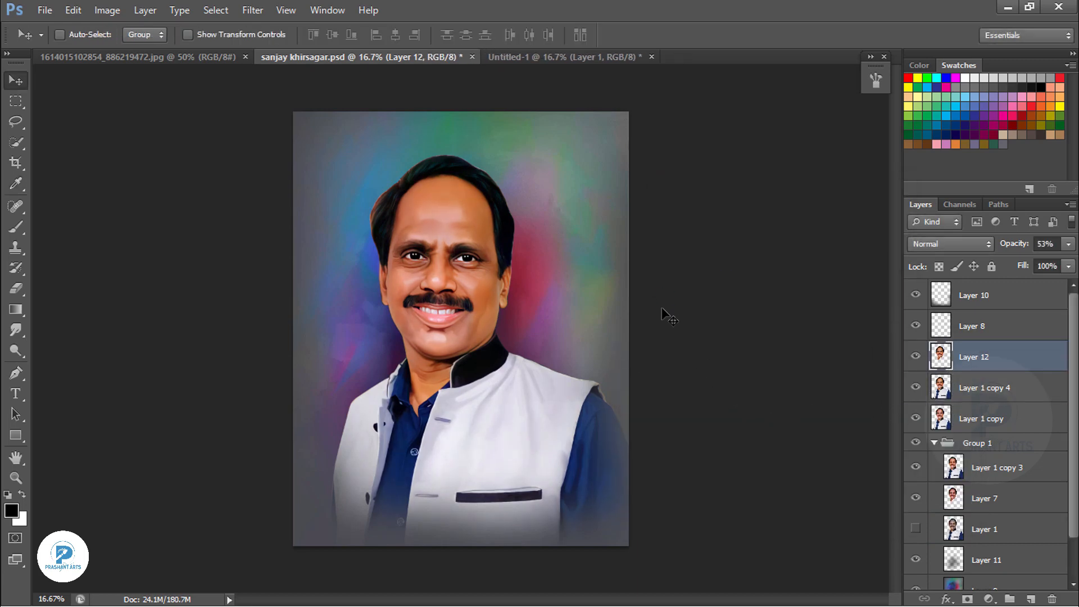
Step: Adjust the skin copy, Layer 12, with Match Color at luminance 167 and apply a filter to it
{"action": "key", "text": "alt+i"}
{"action": "key", "text": "a"}
{"action": "key", "text": "m"}
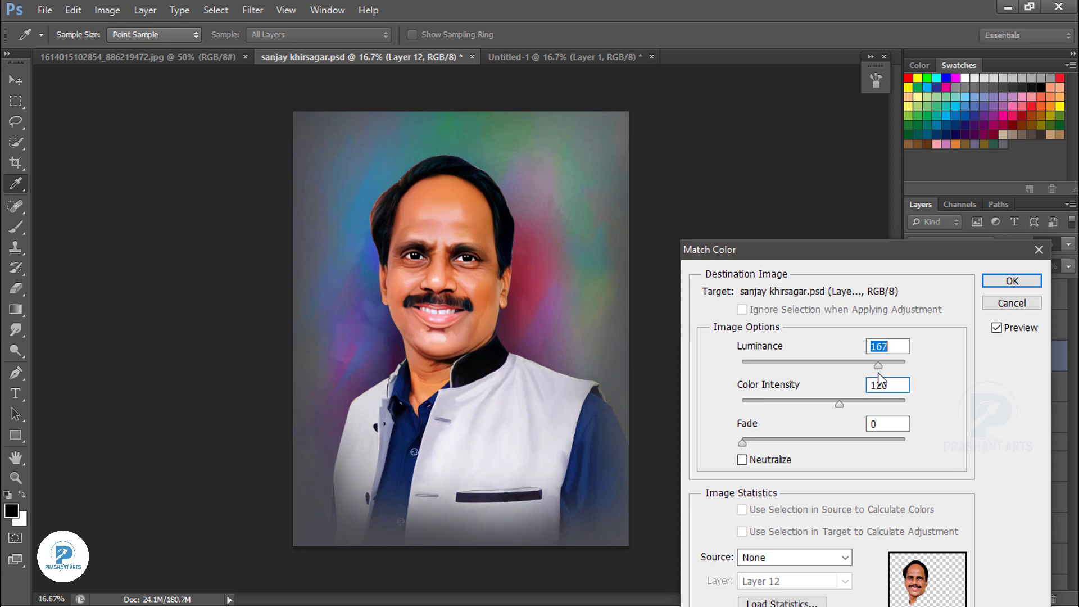
{"action": "key", "text": "Return"}
{"action": "key", "text": "ctrl+plus"}
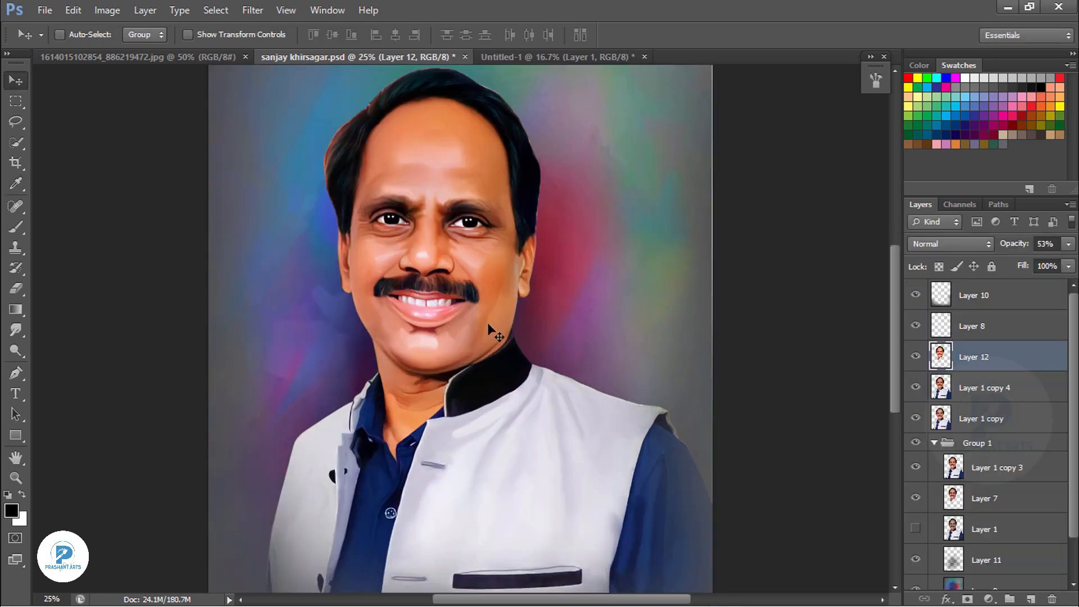
{"action": "key", "text": "alt+t"}
{"action": "left_click", "coordinate": [558, 264]}
{"action": "key", "text": "Return"}
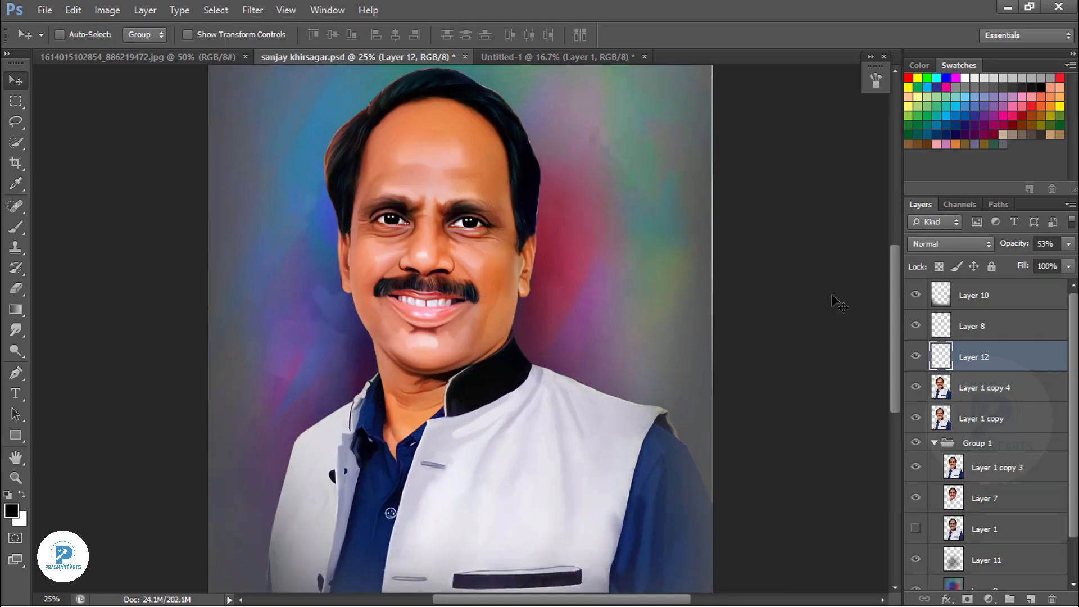
Step: Load Layer 12's outline as a selection and brush yellow over the skin on a new Color-mode layer at 60% opacity
{"action": "key", "text": "alt+bracketright"}
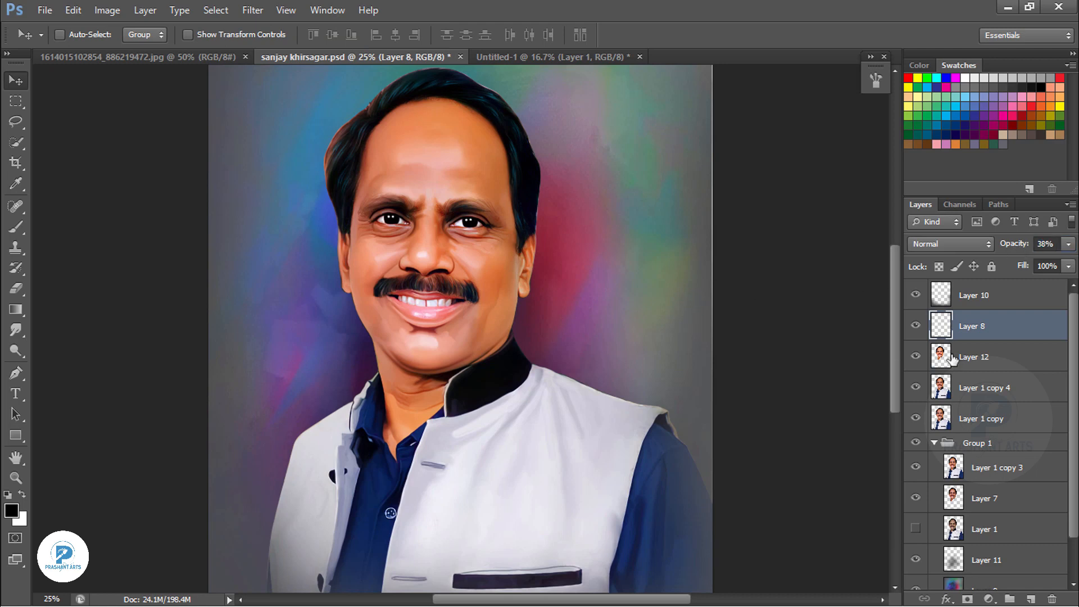
{"action": "left_click", "coordinate": [940, 356], "text": "ctrl"}
{"action": "key", "text": "ctrl+shift+alt+n"}
{"action": "left_click", "coordinate": [12, 511]}
{"action": "left_click", "coordinate": [684, 369]}
{"action": "left_click", "coordinate": [983, 325]}
{"action": "key", "text": "b"}
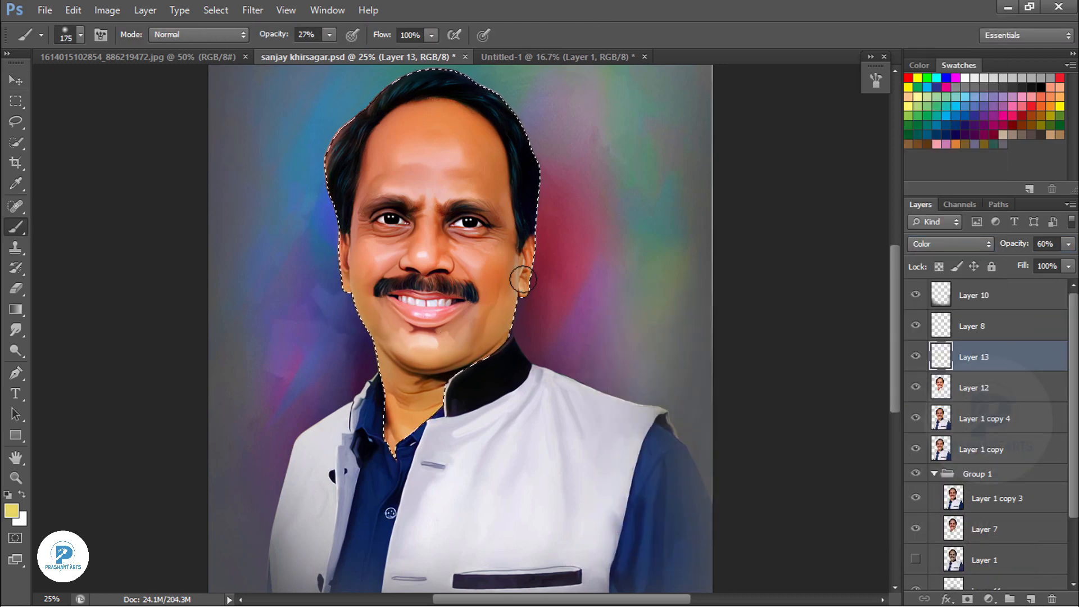
Step: Brush coral red over the cheeks and nose with a 250 px brush at 66% opacity
{"action": "left_click", "coordinate": [11, 510]}
{"action": "left_click", "coordinate": [691, 450]}
{"action": "left_click_drag", "start_coordinate": [843, 360], "coordinate": [843, 337]}
{"action": "left_click", "coordinate": [983, 325]}
{"action": "key", "text": "bracketright"}
{"action": "key", "text": "bracketright"}
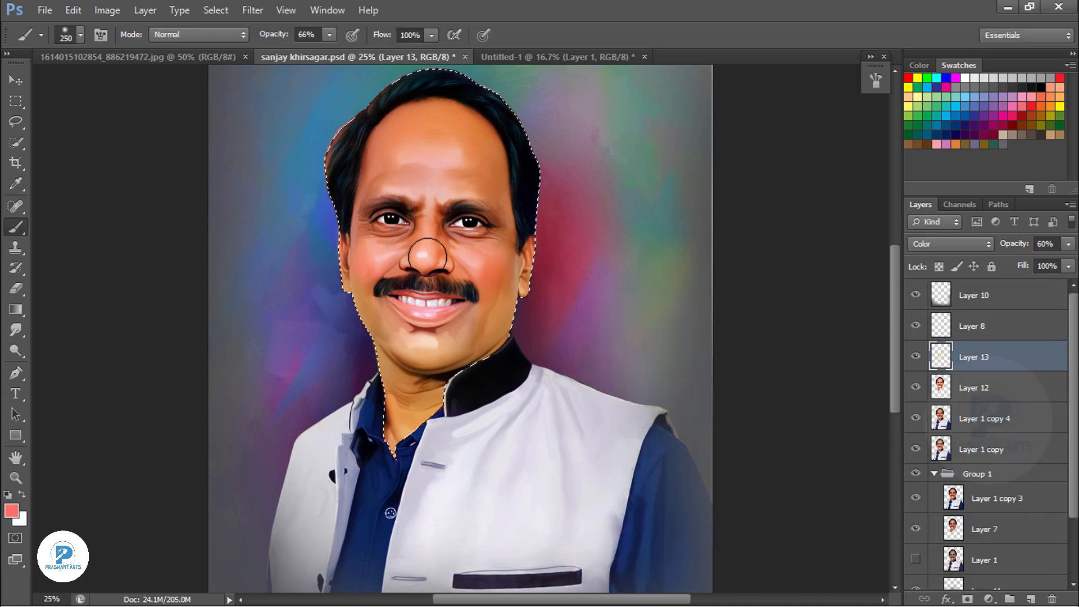
Step: Pick a magenta pink, try it along the left side of the hair and face, and undo the attempt
{"action": "left_click", "coordinate": [12, 511]}
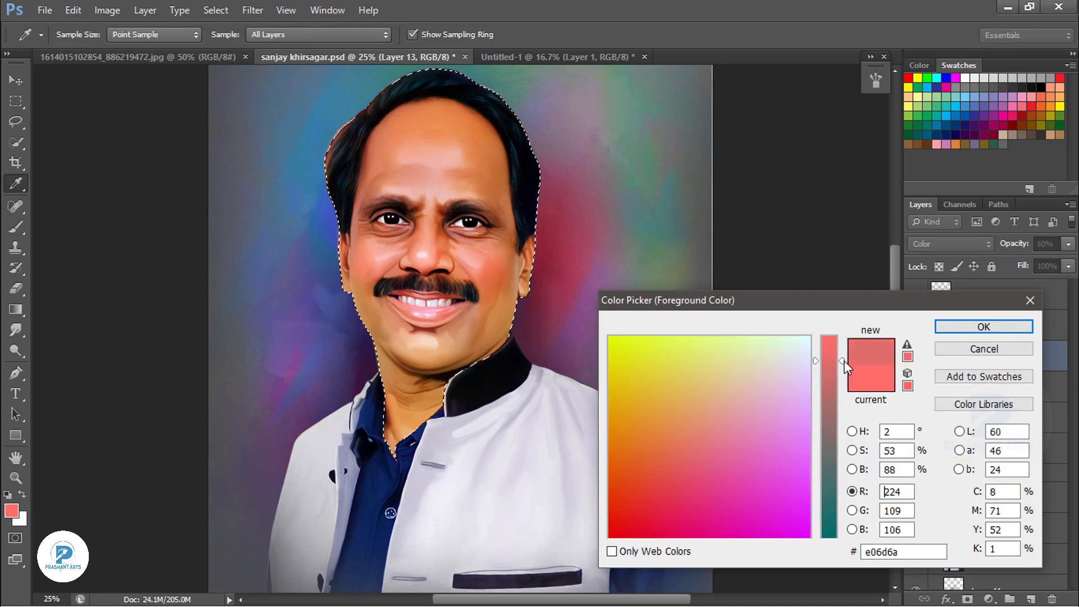
{"action": "left_click_drag", "start_coordinate": [844, 360], "coordinate": [844, 368]}
{"action": "left_click", "coordinate": [982, 326]}
{"action": "left_click_drag", "start_coordinate": [354, 163], "coordinate": [330, 260]}
{"action": "left_click_drag", "start_coordinate": [999, 355], "coordinate": [1000, 312]}
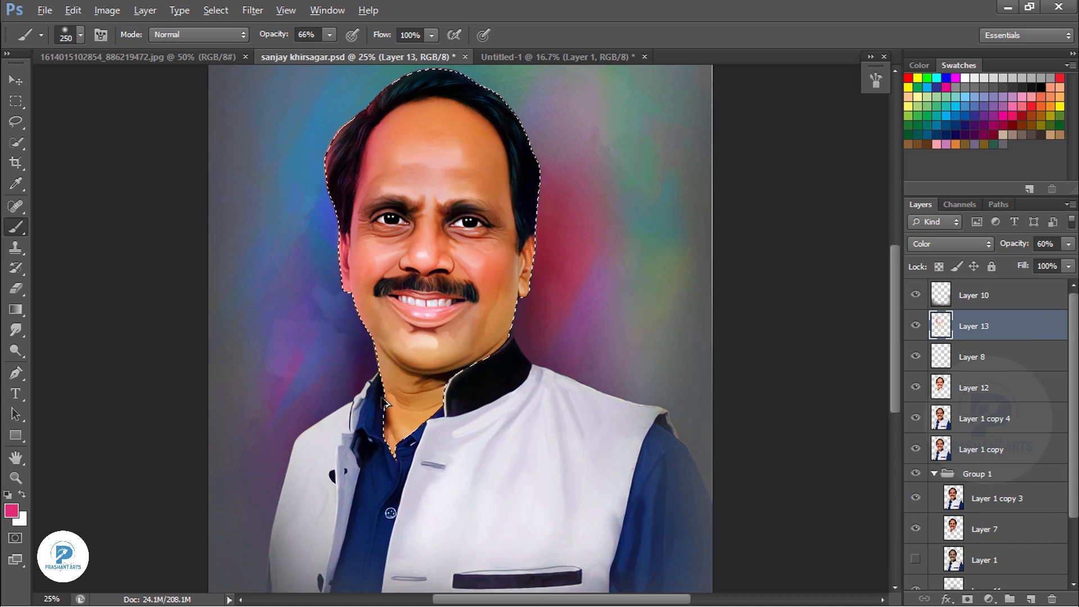
{"action": "key", "text": "ctrl+z"}
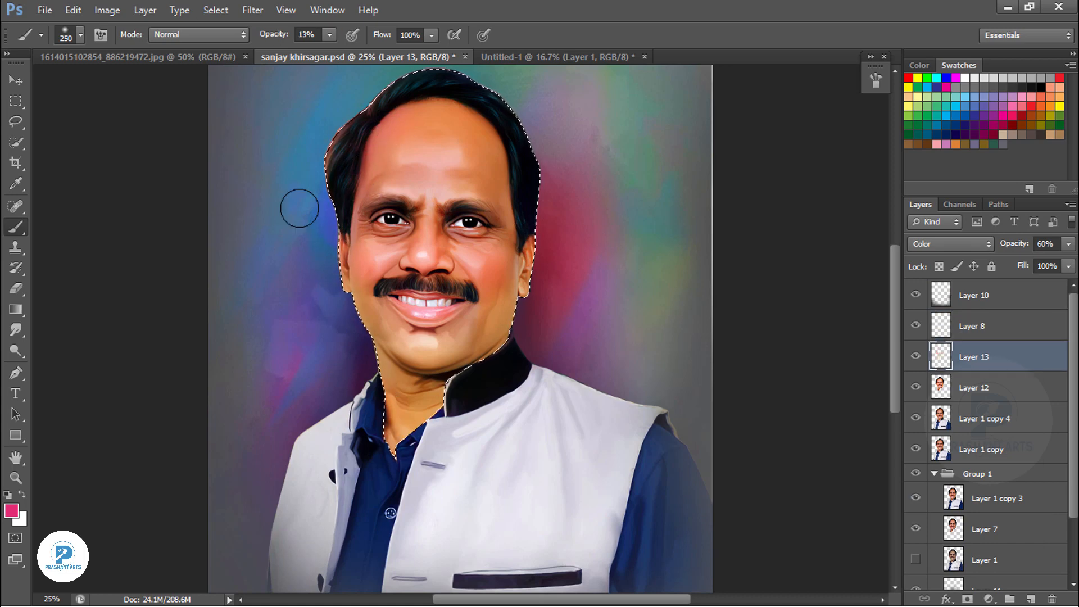
Step: Tint the hair and face edges with pink and golden yellow at 40% brush opacity and place Layer 13 directly below Layer 10
{"action": "key", "text": "ctrl+shift+bracketright"}
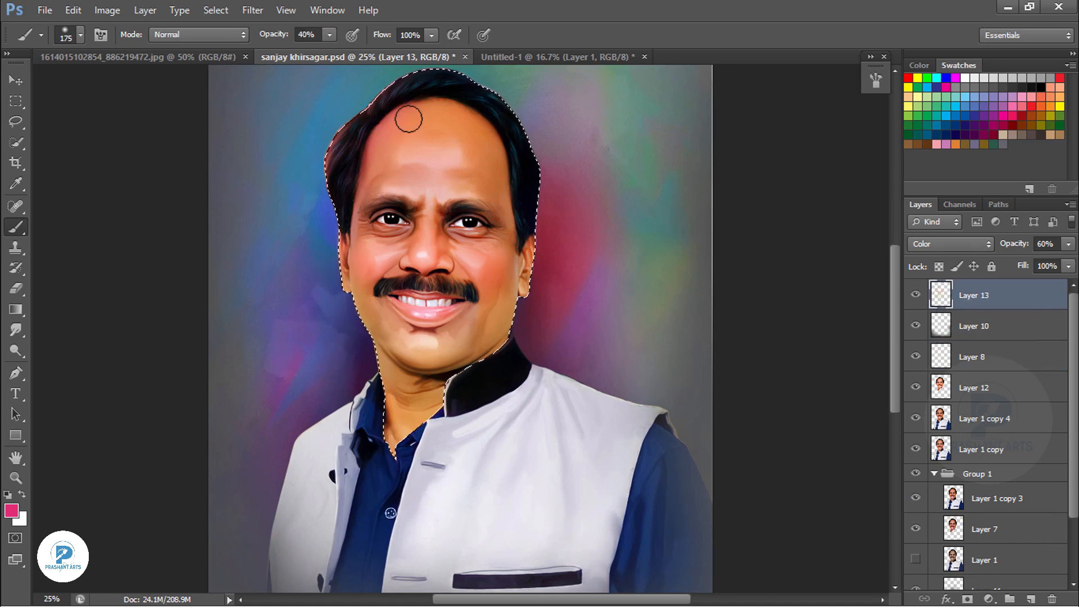
{"action": "left_click", "coordinate": [11, 513]}
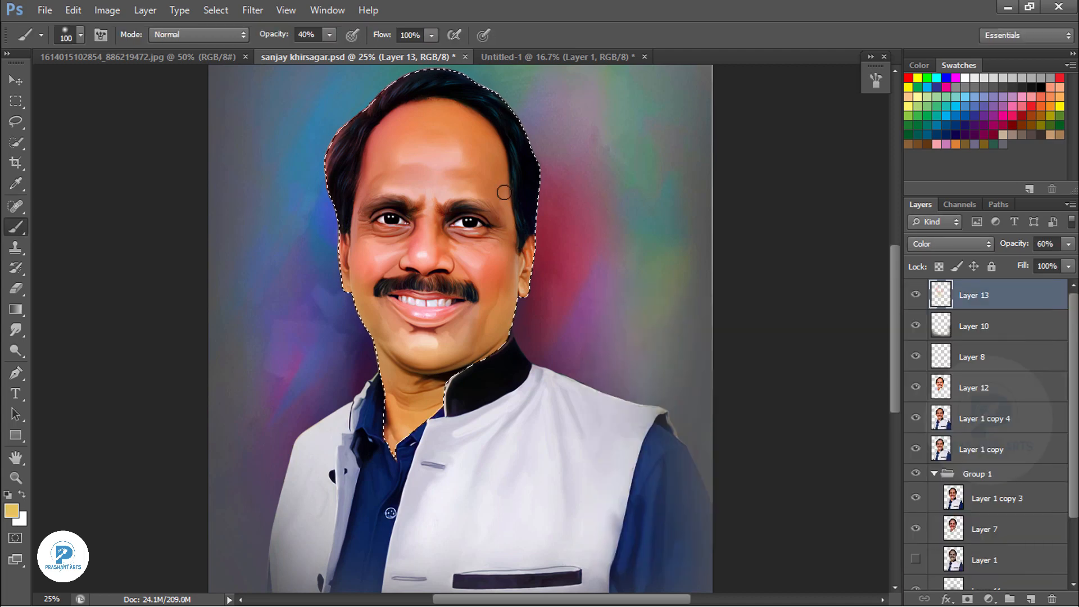
{"action": "left_click_drag", "start_coordinate": [972, 295], "coordinate": [986, 321]}
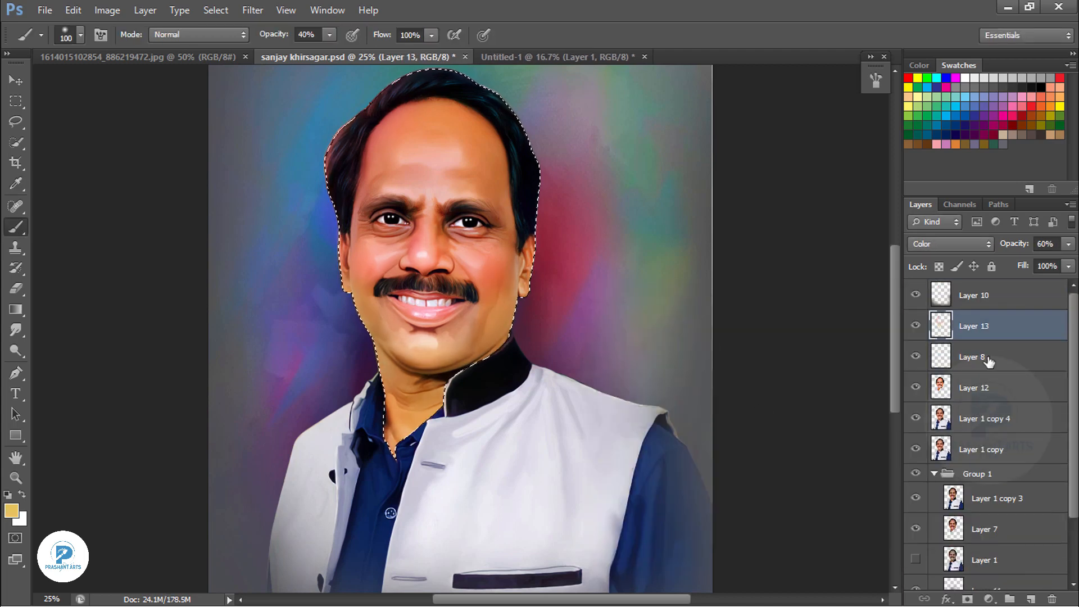
Step: Adjust Layer 12's opacity and compare the portrait with that layer hidden and shown
{"action": "left_click", "coordinate": [973, 388]}
{"action": "mouse_move", "coordinate": [1011, 247]}
{"action": "left_mouse_down"}
{"action": "mouse_move", "coordinate": [1033, 247]}
{"action": "mouse_move", "coordinate": [994, 247]}
{"action": "left_mouse_up"}
{"action": "left_click", "coordinate": [915, 387]}
{"action": "key", "text": "ctrl+minus"}
{"action": "key", "text": "ctrl+plus"}
{"action": "left_click", "coordinate": [978, 357]}
{"action": "left_click", "coordinate": [980, 327]}
{"action": "left_click", "coordinate": [973, 387]}
{"action": "left_click", "coordinate": [915, 388]}
{"action": "left_click", "coordinate": [915, 387]}
{"action": "key", "text": "ctrl+minus"}
Step: Merge Layers 12, 8 and 13 into one layer, and merge the result with Layer 1 copy 4 and Layer 1 copy
{"action": "left_click", "coordinate": [975, 425]}
{"action": "key", "text": "ctrl+j"}
{"action": "left_click", "coordinate": [979, 331], "text": "shift"}
{"action": "key", "text": "ctrl+e"}
{"action": "left_click", "coordinate": [934, 412]}
{"action": "left_click", "coordinate": [978, 358]}
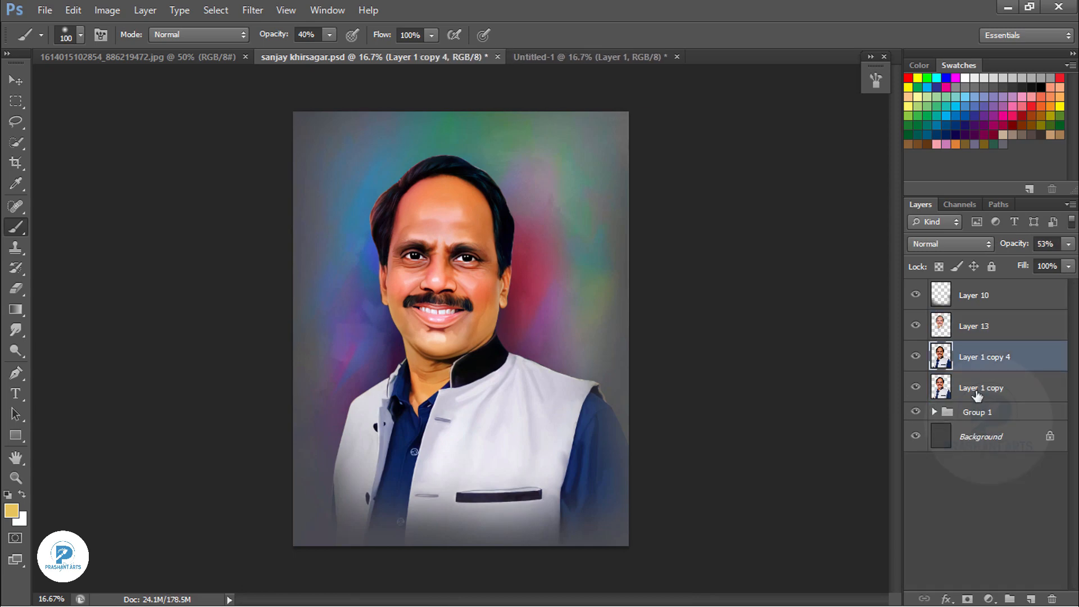
{"action": "left_click_drag", "start_coordinate": [975, 392], "coordinate": [976, 420]}
{"action": "left_click_drag", "start_coordinate": [977, 397], "coordinate": [978, 381]}
{"action": "left_click", "coordinate": [974, 330]}
{"action": "key", "text": "ctrl+e"}
Step: Load the merged portrait's outline as a selection and brush crimson pink along the left hair edge with a 300 px brush
{"action": "left_click", "coordinate": [941, 326], "text": "ctrl"}
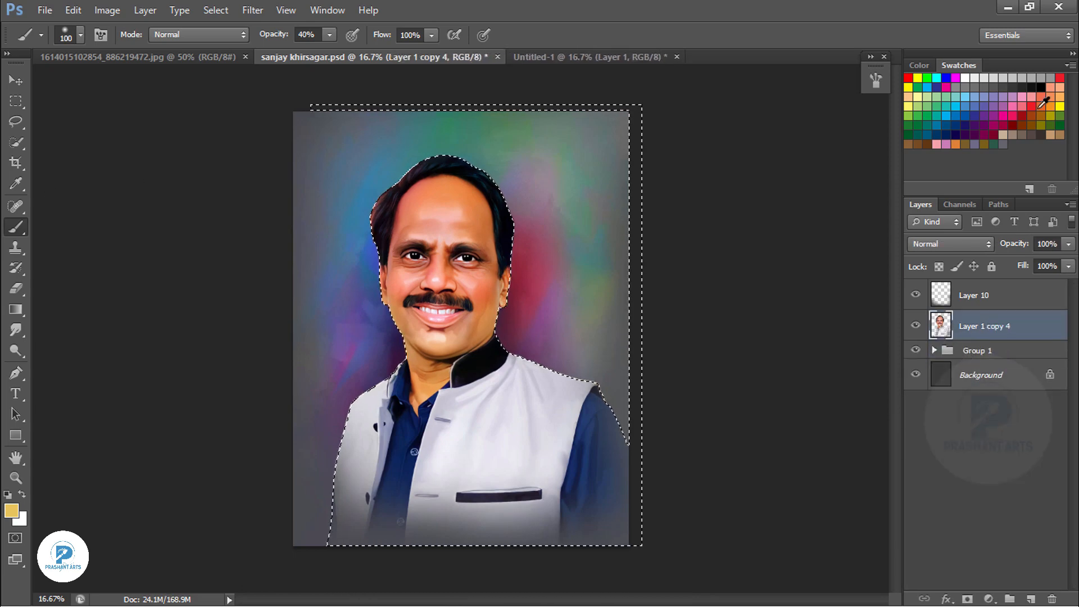
{"action": "left_click", "coordinate": [1012, 116]}
{"action": "key", "text": "bracketright"}
{"action": "key", "text": "bracketright"}
{"action": "key", "text": "bracketright"}
{"action": "key", "text": "bracketright"}
{"action": "key", "text": "bracketright"}
{"action": "key", "text": "bracketright"}
{"action": "key", "text": "ctrl+plus"}
{"action": "key", "text": "ctrl+plus"}
{"action": "left_click_drag", "start_coordinate": [893, 283], "coordinate": [893, 242]}
{"action": "key", "text": "ctrl+d"}
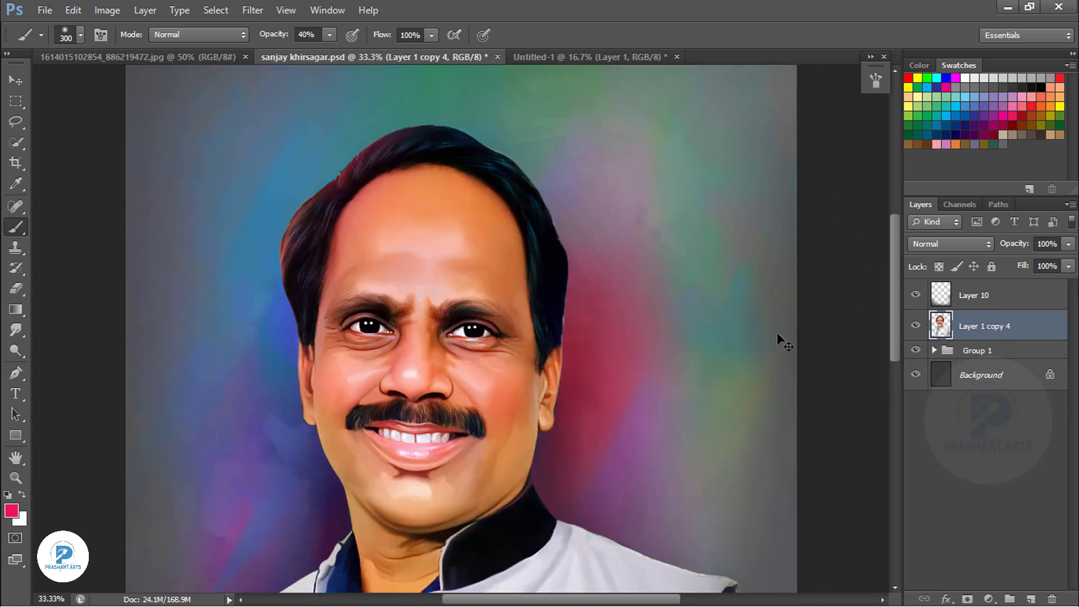
Step: Reload the portrait's outline as a selection and brush green along the upper edge of the hair
{"action": "left_click", "coordinate": [941, 325], "text": "ctrl"}
{"action": "left_click", "coordinate": [927, 78]}
{"action": "left_click_drag", "start_coordinate": [386, 101], "coordinate": [564, 149]}
{"action": "key", "text": "ctrl+d"}
{"action": "key", "text": "ctrl+0"}
{"action": "key", "text": "ctrl+plus"}
Step: Stamp all visible layers onto a new top layer, group Layer 10 with Layer 1 copy 4, and save the document
{"action": "left_click", "coordinate": [992, 298]}
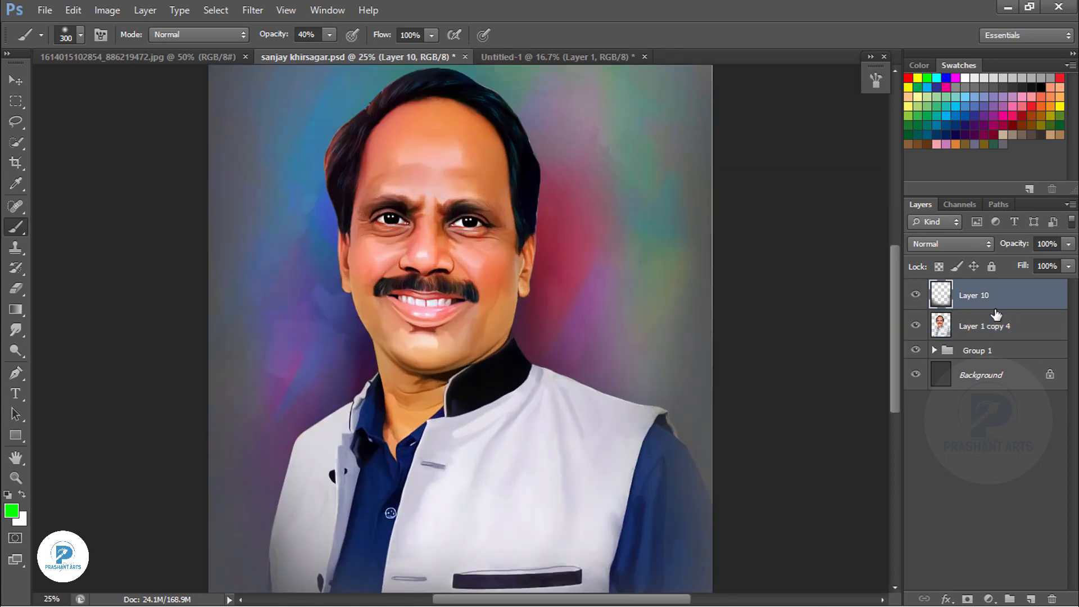
{"action": "key", "text": "ctrl+shift+alt+e"}
{"action": "left_click", "coordinate": [983, 326]}
{"action": "left_click", "coordinate": [979, 357], "text": "shift"}
{"action": "key", "text": "ctrl+g"}
{"action": "key", "text": "ctrl+s"}
Step: Smudge the lower vest and sleeve edges on the stamped layer with a 400 px textured brush at 67% strength
{"action": "left_click", "coordinate": [16, 330]}
{"action": "left_click", "coordinate": [80, 34]}
{"action": "left_click", "coordinate": [109, 205]}
{"action": "left_click", "coordinate": [572, 247]}
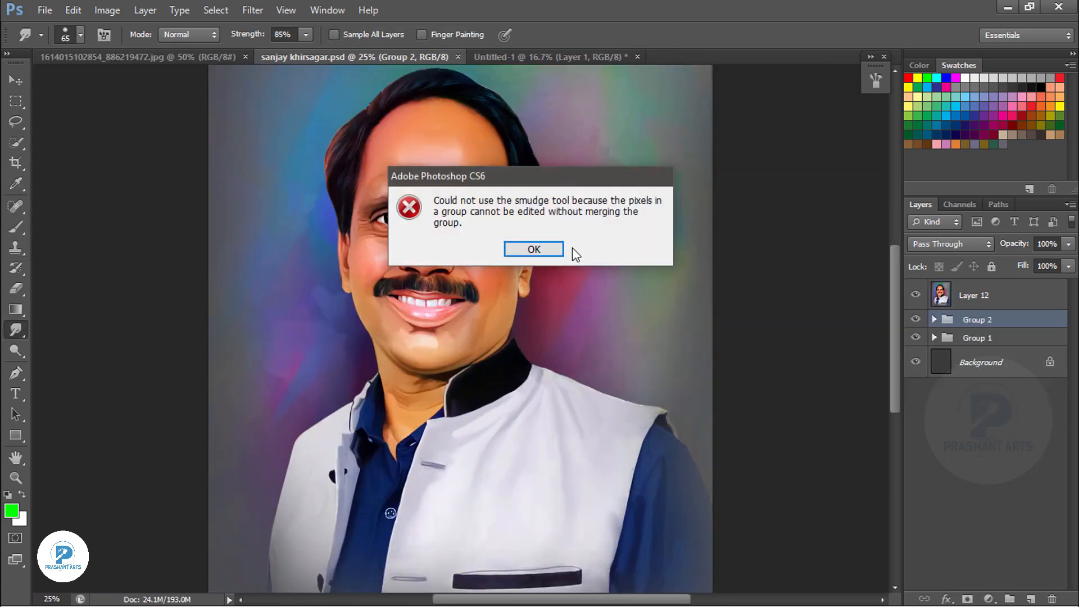
{"action": "left_click", "coordinate": [534, 249]}
{"action": "left_click", "coordinate": [974, 295]}
{"action": "left_click_drag", "start_coordinate": [249, 37], "coordinate": [234, 42]}
{"action": "left_click_drag", "start_coordinate": [623, 353], "coordinate": [510, 188]}
{"action": "key", "text": "bracketright"}
{"action": "key", "text": "bracketright"}
{"action": "key", "text": "bracketright"}
{"action": "key", "text": "bracketright"}
{"action": "key", "text": "bracketright"}
{"action": "key", "text": "bracketright"}
{"action": "key", "text": "bracketright"}
{"action": "key", "text": "bracketright"}
{"action": "key", "text": "bracketright"}
{"action": "key", "text": "bracketright"}
{"action": "key", "text": "bracketright"}
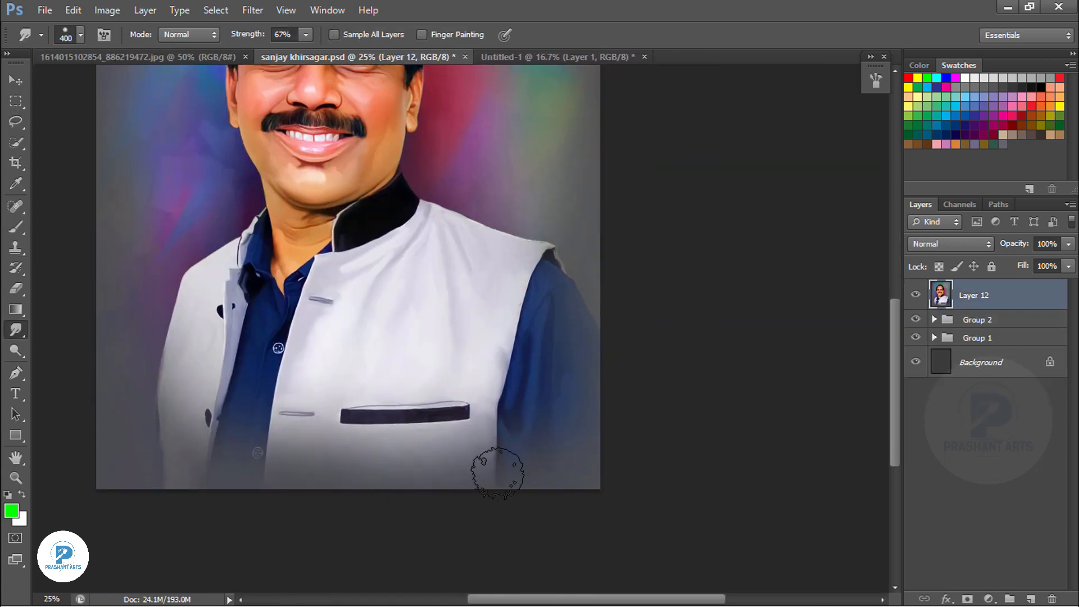
Step: Add a new top layer and try brushing colours sampled from the backdrop around the shoulder and hair edges
{"action": "key", "text": "ctrl+minus"}
{"action": "key", "text": "ctrl+minus"}
{"action": "key", "text": "ctrl+shift+alt+n"}
{"action": "key", "text": "b"}
{"action": "left_click", "coordinate": [528, 315], "text": "alt"}
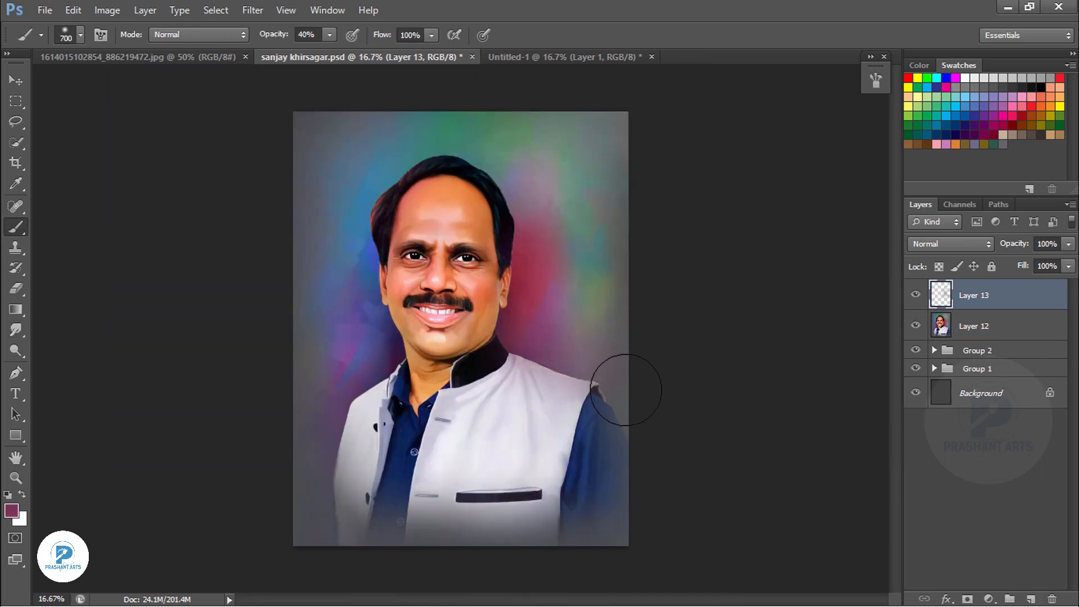
{"action": "key", "text": "bracketleft"}
{"action": "key", "text": "bracketleft"}
{"action": "key", "text": "bracketleft"}
{"action": "key", "text": "bracketleft"}
{"action": "left_click", "coordinate": [477, 144], "text": "alt"}
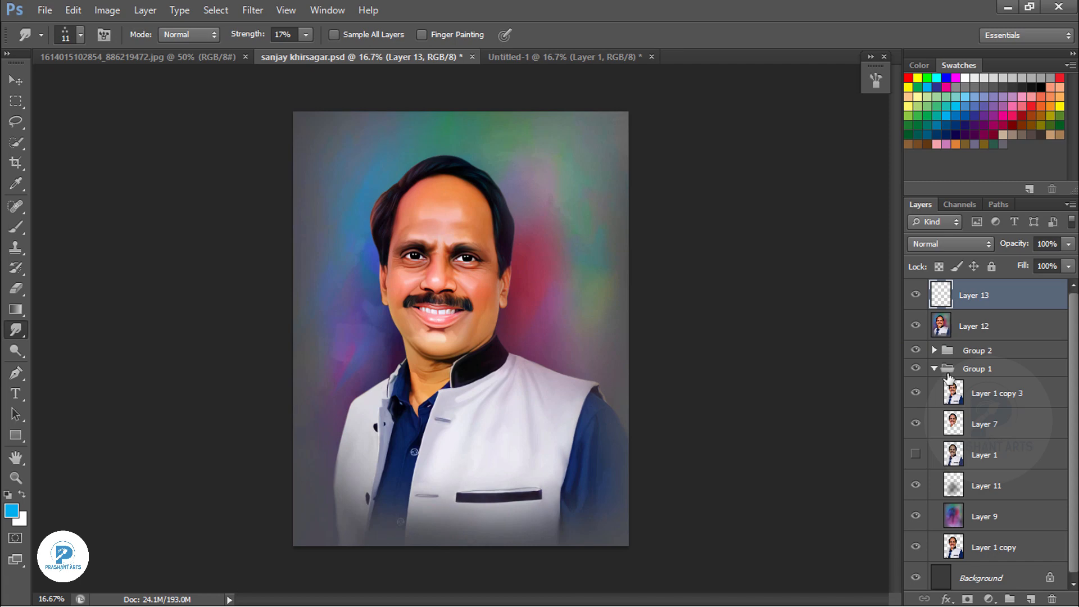
Step: Add light blue hair strokes along the moustache's left half on Layer 13, using a 15 px Smudge brush at 80% strength
{"action": "left_click", "coordinate": [934, 368]}
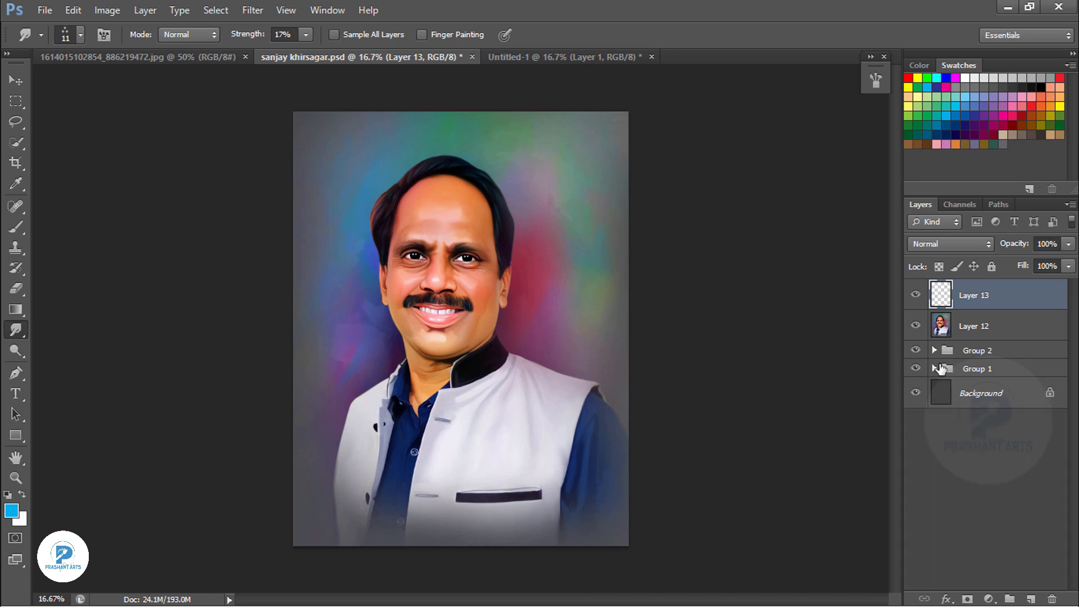
{"action": "key", "text": "ctrl+plus"}
{"action": "key", "text": "ctrl+plus"}
{"action": "key", "text": "ctrl+plus"}
{"action": "key", "text": "ctrl+plus"}
{"action": "key", "text": "ctrl+plus"}
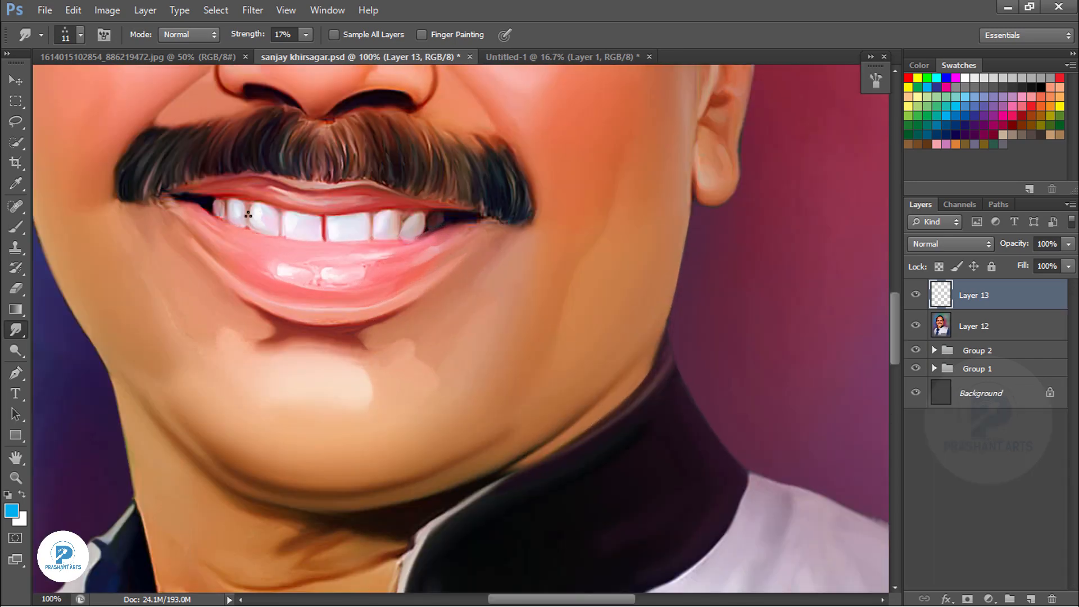
{"action": "left_click_drag", "start_coordinate": [248, 215], "coordinate": [391, 371]}
{"action": "key", "text": "ctrl+plus"}
{"action": "key", "text": "ctrl+plus"}
{"action": "left_click_drag", "start_coordinate": [223, 275], "coordinate": [304, 368]}
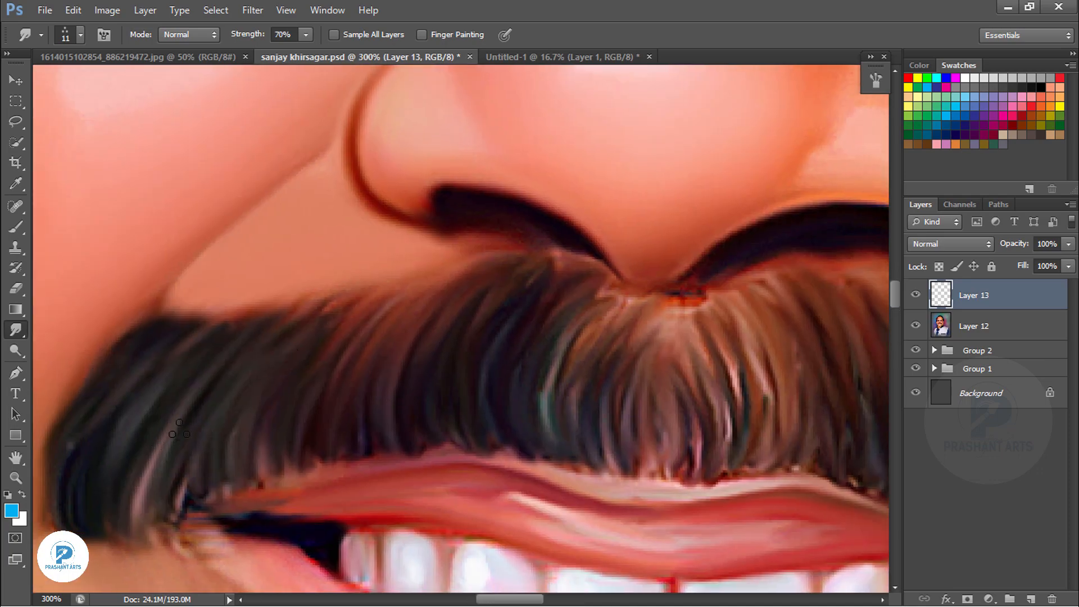
{"action": "mouse_move", "coordinate": [115, 441]}
{"action": "left_mouse_down"}
{"action": "mouse_move", "coordinate": [106, 472]}
{"action": "mouse_move", "coordinate": [204, 383]}
{"action": "left_mouse_up"}
{"action": "key", "text": "8"}
{"action": "left_click_drag", "start_coordinate": [181, 463], "coordinate": [231, 376]}
{"action": "left_click_drag", "start_coordinate": [219, 458], "coordinate": [272, 368]}
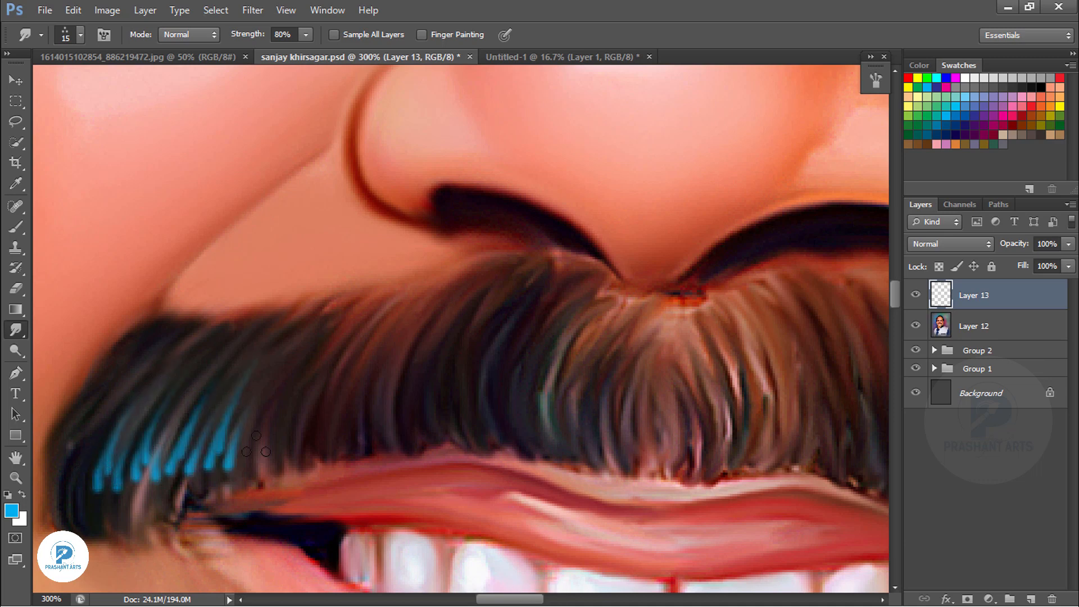
{"action": "left_click_drag", "start_coordinate": [254, 446], "coordinate": [306, 360]}
{"action": "left_click_drag", "start_coordinate": [290, 440], "coordinate": [341, 351]}
{"action": "left_click_drag", "start_coordinate": [327, 433], "coordinate": [376, 344]}
{"action": "left_click_drag", "start_coordinate": [367, 424], "coordinate": [413, 335]}
{"action": "left_click_drag", "start_coordinate": [509, 414], "coordinate": [542, 323]}
Step: Add matching light blue hair strokes along the right half of the moustache
{"action": "mouse_move", "coordinate": [683, 384]}
{"action": "left_mouse_down"}
{"action": "mouse_move", "coordinate": [648, 362]}
{"action": "mouse_move", "coordinate": [345, 305]}
{"action": "left_mouse_up"}
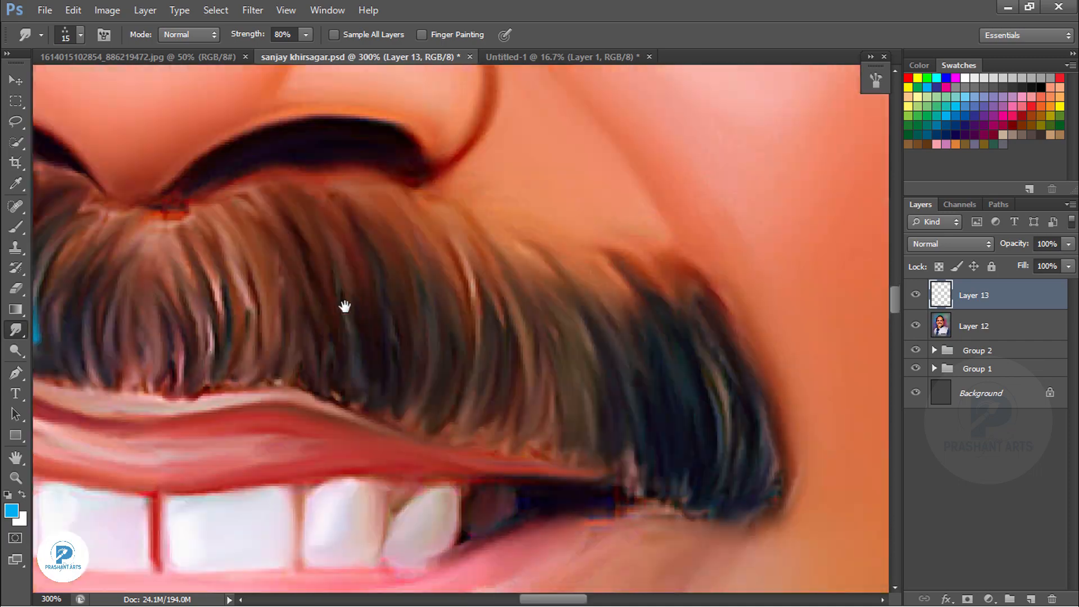
{"action": "left_click_drag", "start_coordinate": [706, 432], "coordinate": [687, 343]}
{"action": "left_click_drag", "start_coordinate": [665, 433], "coordinate": [646, 343]}
{"action": "left_click_drag", "start_coordinate": [628, 423], "coordinate": [606, 335]}
{"action": "left_click_drag", "start_coordinate": [590, 419], "coordinate": [568, 329]}
{"action": "left_click_drag", "start_coordinate": [552, 418], "coordinate": [531, 325]}
{"action": "left_click_drag", "start_coordinate": [489, 395], "coordinate": [476, 331]}
{"action": "left_click_drag", "start_coordinate": [452, 391], "coordinate": [440, 323]}
{"action": "left_click_drag", "start_coordinate": [416, 382], "coordinate": [403, 318]}
{"action": "left_click_drag", "start_coordinate": [379, 374], "coordinate": [369, 309]}
{"action": "left_click_drag", "start_coordinate": [344, 361], "coordinate": [335, 301]}
{"action": "left_click_drag", "start_coordinate": [305, 347], "coordinate": [293, 284]}
{"action": "left_click_drag", "start_coordinate": [274, 336], "coordinate": [266, 275]}
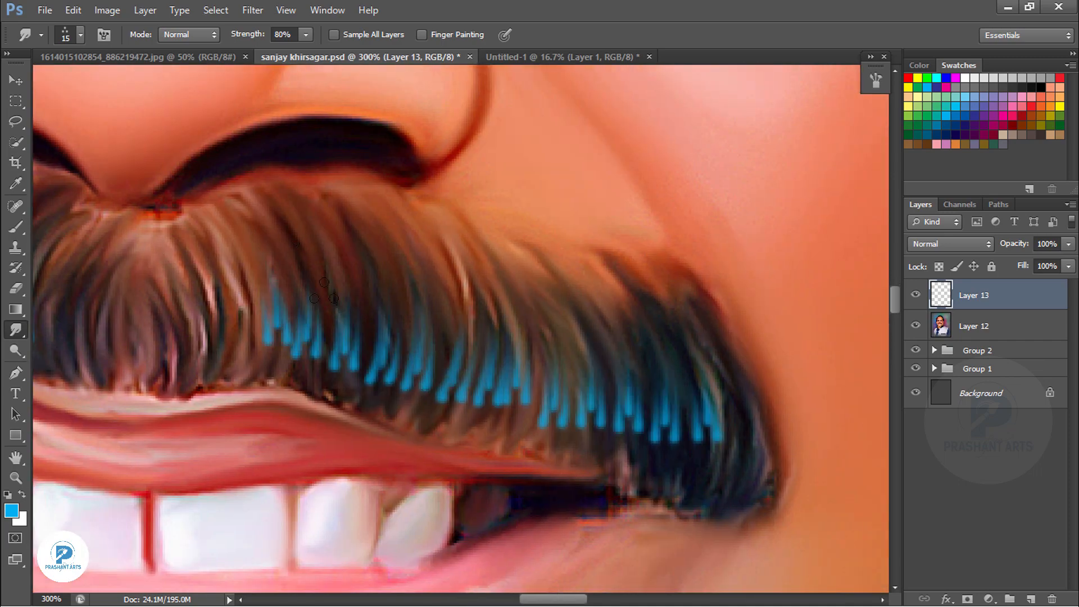
Step: Soften the light blue strokes along the moustache's left half using a textured 65 px Smudge brush at 30% strength
{"action": "left_click_drag", "start_coordinate": [270, 314], "coordinate": [505, 320]}
{"action": "left_click", "coordinate": [81, 35]}
{"action": "left_click", "coordinate": [135, 182]}
{"action": "left_click_drag", "start_coordinate": [388, 232], "coordinate": [779, 117]}
{"action": "key", "text": "3"}
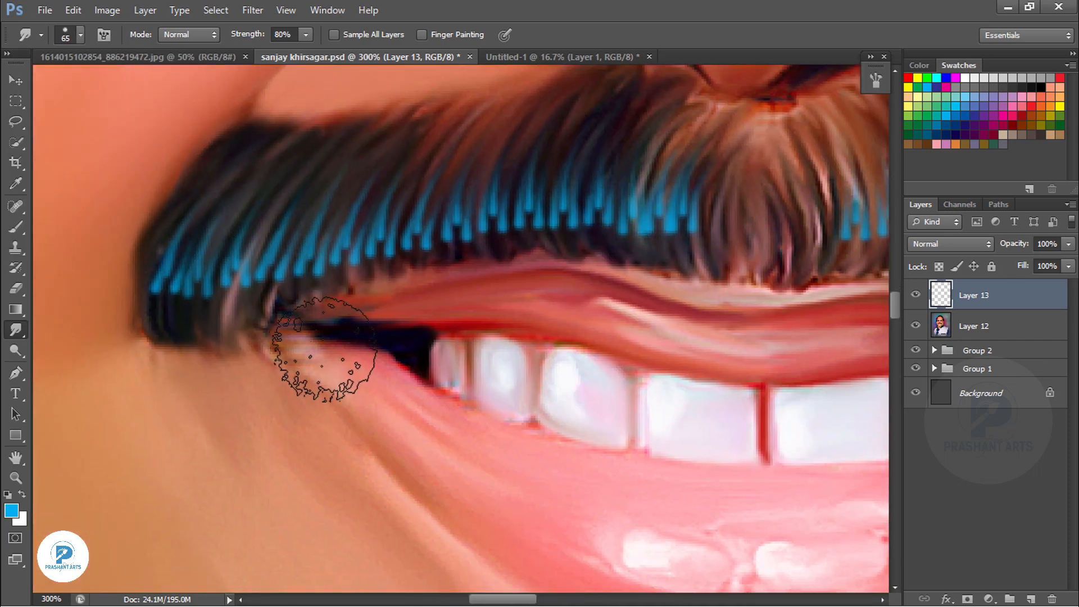
{"action": "left_click_drag", "start_coordinate": [174, 306], "coordinate": [188, 253]}
{"action": "left_click_drag", "start_coordinate": [258, 292], "coordinate": [287, 242]}
{"action": "left_click_drag", "start_coordinate": [365, 270], "coordinate": [388, 219]}
{"action": "left_click_drag", "start_coordinate": [459, 253], "coordinate": [472, 202]}
{"action": "left_click_drag", "start_coordinate": [632, 230], "coordinate": [643, 194]}
Step: Blend the light blue strokes along the moustache's right half in the same way
{"action": "left_click_drag", "start_coordinate": [568, 195], "coordinate": [178, 213]}
{"action": "left_click_drag", "start_coordinate": [494, 298], "coordinate": [509, 267]}
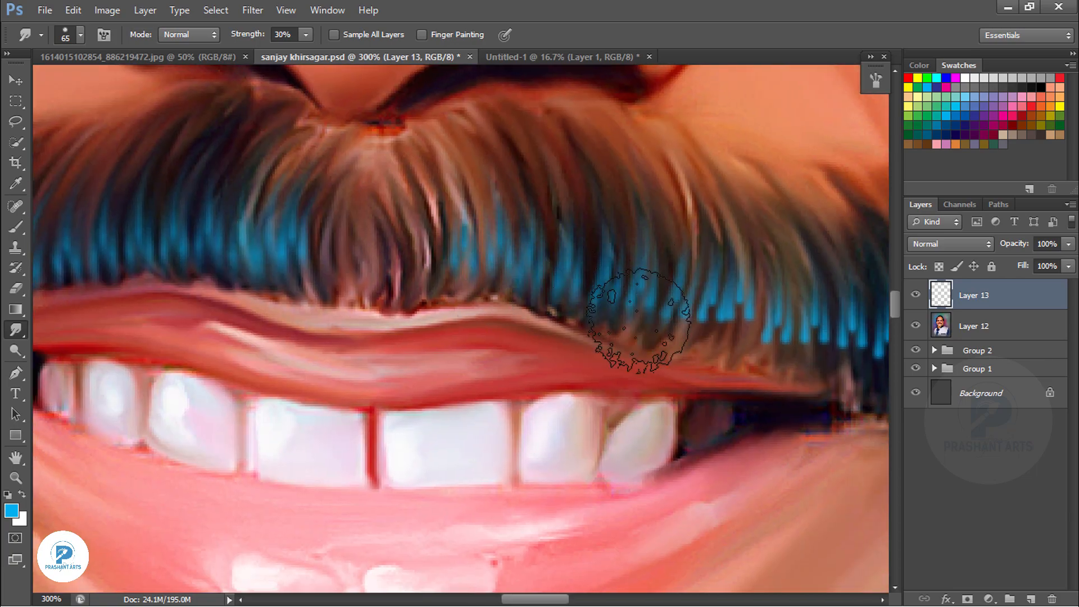
{"action": "left_click_drag", "start_coordinate": [660, 338], "coordinate": [668, 304]}
{"action": "left_click_drag", "start_coordinate": [820, 320], "coordinate": [566, 277]}
{"action": "left_click_drag", "start_coordinate": [640, 309], "coordinate": [646, 275]}
Step: Lower the opacity of the moustache highlights on Layer 13 to 43%
{"action": "key", "text": "ctrl+minus"}
{"action": "key", "text": "ctrl+minus"}
{"action": "key", "text": "ctrl+minus"}
{"action": "key", "text": "ctrl+equal"}
{"action": "key", "text": "ctrl+minus"}
{"action": "key", "text": "v"}
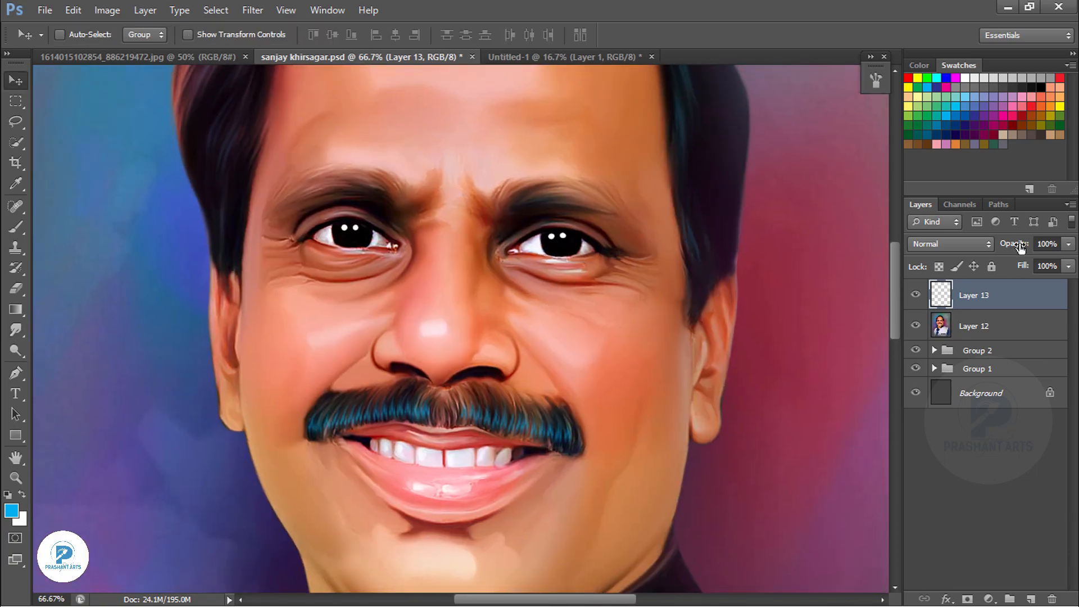
{"action": "left_click_drag", "start_coordinate": [1020, 248], "coordinate": [975, 266]}
{"action": "left_click_drag", "start_coordinate": [457, 266], "coordinate": [545, 327]}
{"action": "key", "text": "ctrl+minus"}
{"action": "key", "text": "ctrl+minus"}
{"action": "key", "text": "ctrl+minus"}
{"action": "key", "text": "ctrl+equal"}
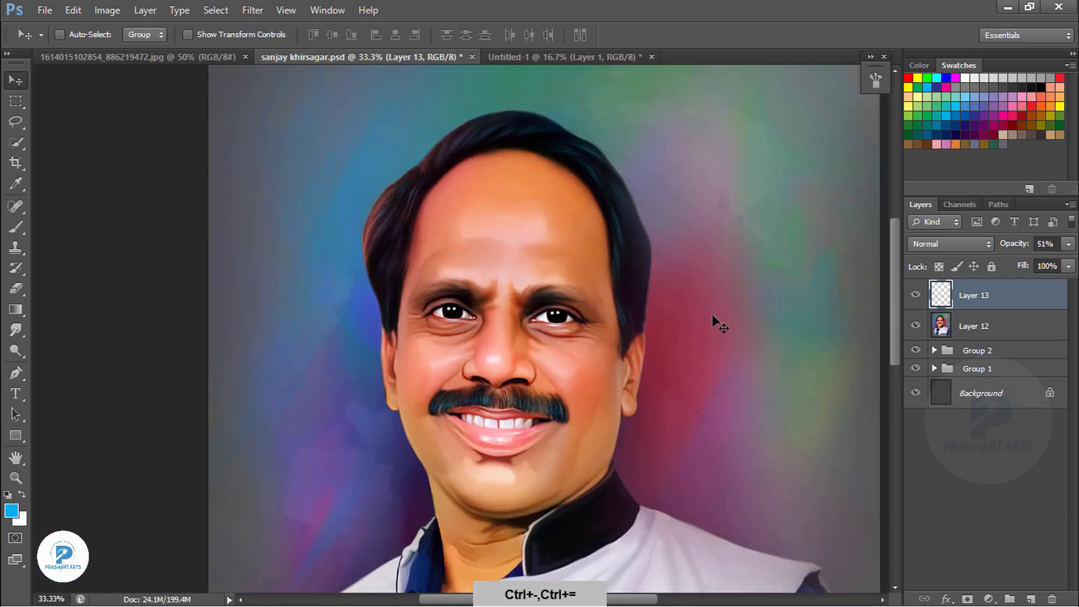
{"action": "left_click_drag", "start_coordinate": [1009, 250], "coordinate": [1023, 246]}
{"action": "key", "text": "ctrl+equal"}
{"action": "key", "text": "ctrl+equal"}
Step: Reapply the last used filter to the moustache highlights on Layer 13
{"action": "left_click", "coordinate": [255, 10]}
{"action": "left_click", "coordinate": [277, 29]}
{"action": "key", "text": "ctrl+minus"}
{"action": "key", "text": "ctrl+minus"}
{"action": "key", "text": "ctrl+minus"}
{"action": "key", "text": "ctrl+equal"}
{"action": "key", "text": "ctrl+equal"}
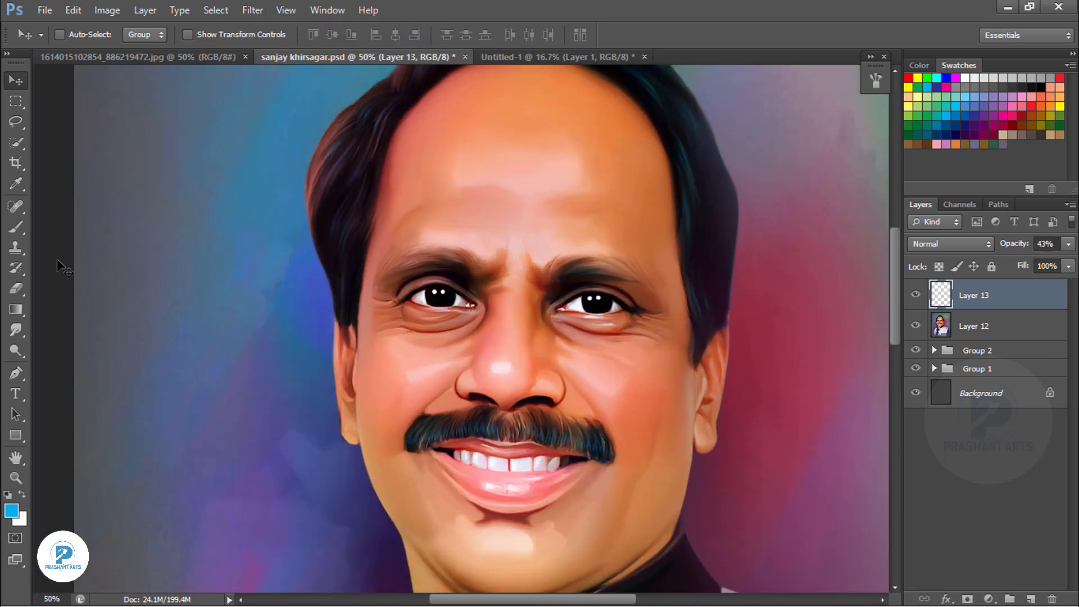
Step: Add a new top layer and smudge light blue hair strokes into the left eyebrow with an 11 px brush at 85% strength
{"action": "left_click", "coordinate": [1031, 597]}
{"action": "left_click", "coordinate": [15, 330]}
{"action": "key", "text": "ctrl+equal"}
{"action": "key", "text": "ctrl+equal"}
{"action": "left_click", "coordinate": [80, 35]}
{"action": "left_click", "coordinate": [34, 156]}
{"action": "key", "text": "ctrl+equal"}
{"action": "left_click_drag", "start_coordinate": [441, 277], "coordinate": [550, 481]}
{"action": "key", "text": "ctrl+alt+z"}
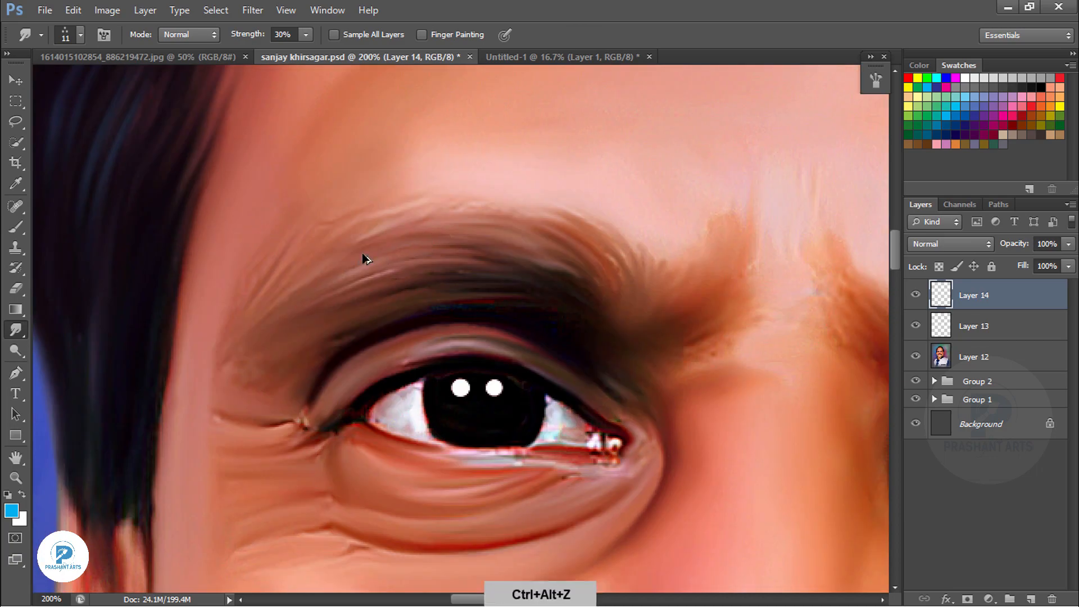
{"action": "key", "text": "8"}
{"action": "key", "text": "5"}
{"action": "left_click_drag", "start_coordinate": [351, 265], "coordinate": [373, 248]}
{"action": "left_click_drag", "start_coordinate": [348, 287], "coordinate": [394, 271]}
Step: Add matching light blue hair strokes to the upper part of the right eyebrow
{"action": "left_click_drag", "start_coordinate": [803, 297], "coordinate": [470, 241]}
{"action": "left_click_drag", "start_coordinate": [601, 209], "coordinate": [642, 222]}
{"action": "left_click_drag", "start_coordinate": [615, 224], "coordinate": [641, 242]}
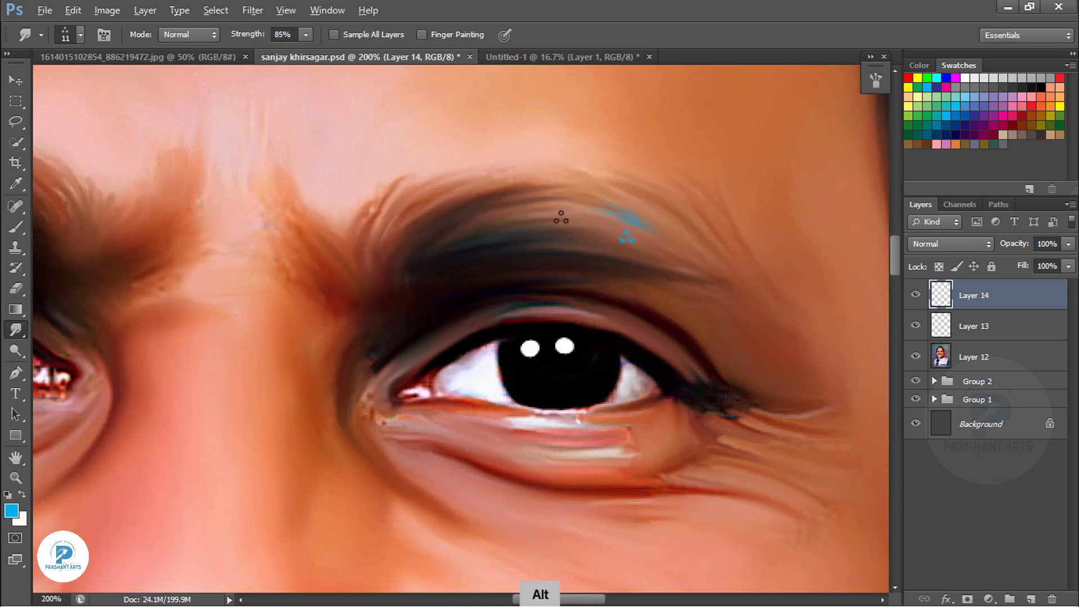
Step: Reapply the last used filter to the eyebrow highlights on Layer 14 and reduce the layer's opacity to 69%
{"action": "key", "text": "ctrl+minus"}
{"action": "key", "text": "ctrl+minus"}
{"action": "key", "text": "ctrl+minus"}
{"action": "key", "text": "ctrl+equal"}
{"action": "left_click", "coordinate": [252, 10]}
{"action": "left_click", "coordinate": [271, 27]}
{"action": "left_click_drag", "start_coordinate": [1018, 245], "coordinate": [1008, 250]}
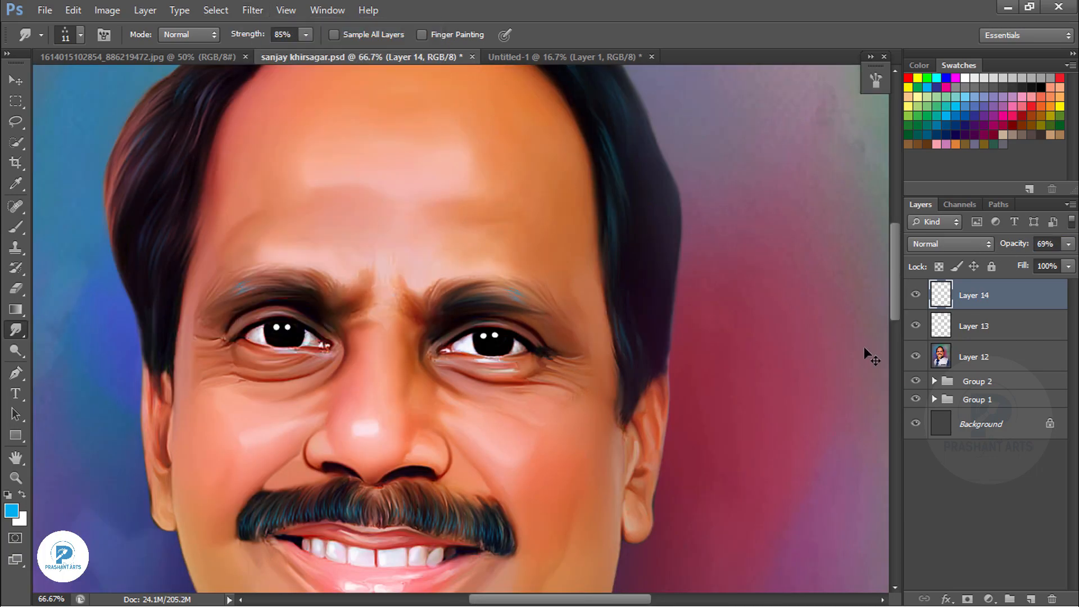
Step: Slightly desaturate and lighten the eyebrow highlights with Hue/Saturation, and set Layer 14's opacity to 48%
{"action": "key", "text": "ctrl+u"}
{"action": "left_click_drag", "start_coordinate": [807, 316], "coordinate": [787, 317]}
{"action": "left_click_drag", "start_coordinate": [807, 355], "coordinate": [821, 355]}
{"action": "left_click", "coordinate": [981, 205]}
{"action": "left_click_drag", "start_coordinate": [1006, 248], "coordinate": [995, 249]}
{"action": "key", "text": "ctrl+minus"}
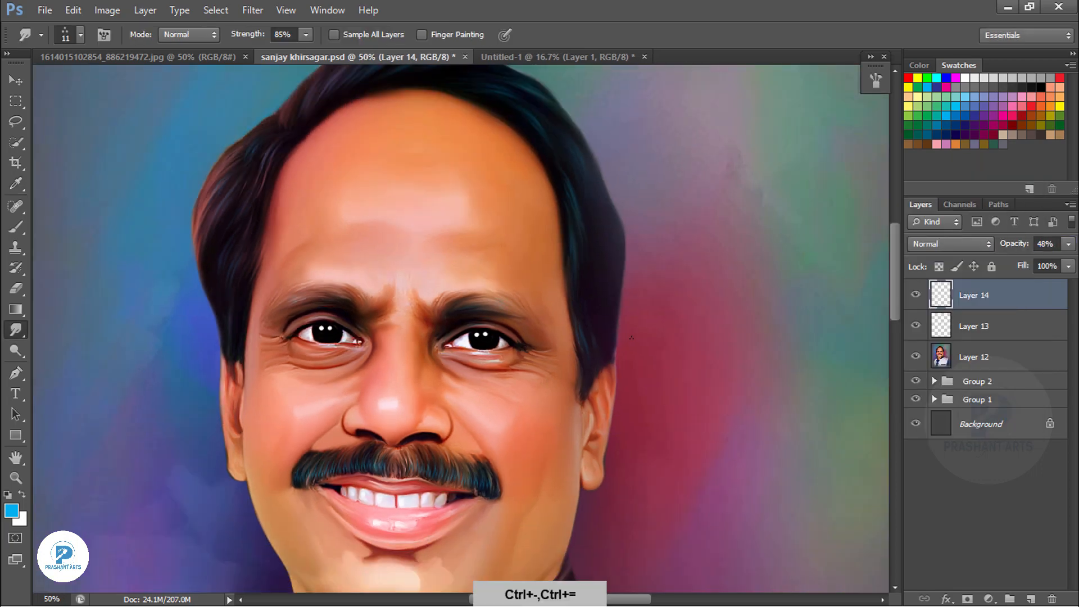
Step: Set the moustache highlight layer, Layer 13, to 36% opacity and make Layer 12 the active layer
{"action": "key", "text": "ctrl+minus"}
{"action": "key", "text": "ctrl+minus"}
{"action": "key", "text": "alt+bracketleft"}
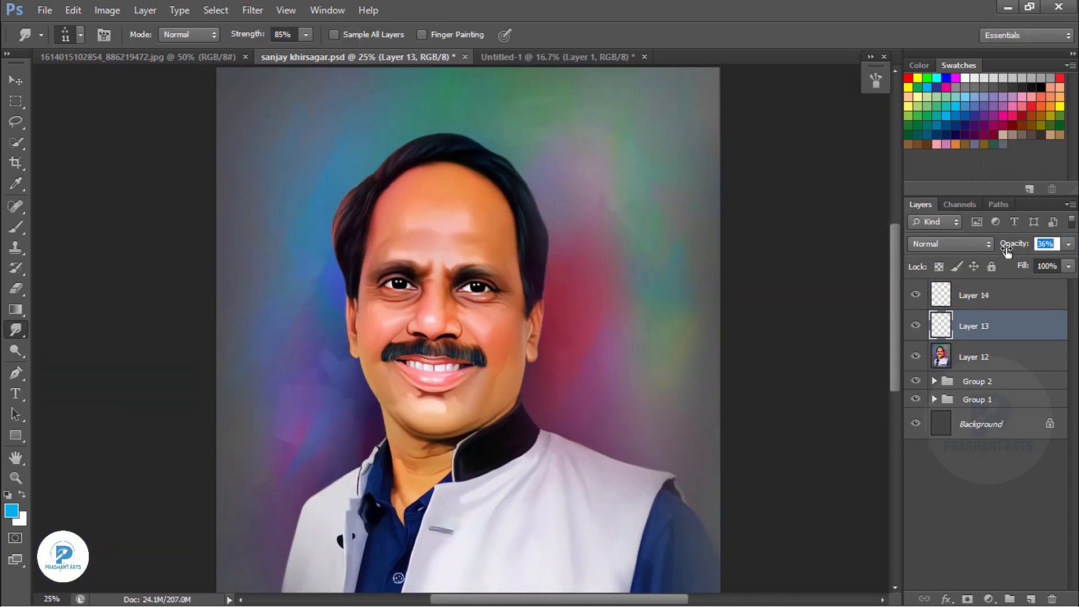
{"action": "key", "text": "ctrl+equal"}
{"action": "key", "text": "alt+bracketleft"}
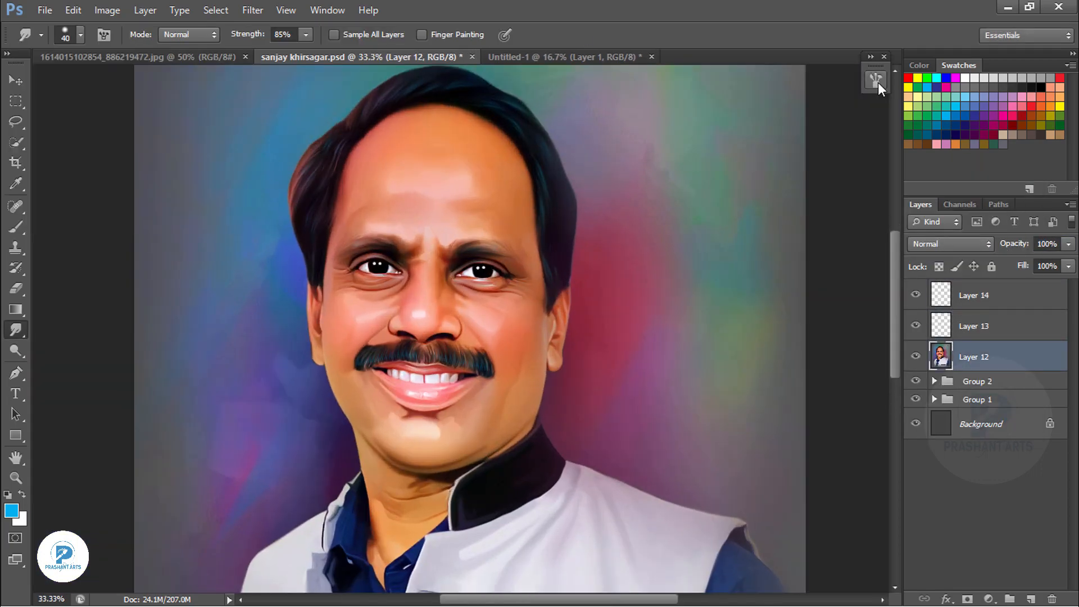
Step: Try smudging the facial skin on Layer 12 with a round 60 to 90 px brush at 68% strength
{"action": "left_click", "coordinate": [876, 80]}
{"action": "left_click", "coordinate": [875, 80]}
{"action": "key", "text": "6"}
{"action": "key", "text": "8"}
{"action": "key", "text": "ctrl+equal"}
{"action": "key", "text": "bracketright"}
{"action": "key", "text": "bracketright"}
{"action": "key", "text": "bracketright"}
{"action": "key", "text": "bracketright"}
{"action": "key", "text": "bracketright"}
{"action": "key", "text": "bracketright"}
{"action": "key", "text": "bracketright"}
{"action": "key", "text": "bracketright"}
{"action": "key", "text": "bracketright"}
{"action": "key", "text": "bracketright"}
{"action": "key", "text": "bracketleft"}
{"action": "key", "text": "bracketleft"}
{"action": "key", "text": "bracketleft"}
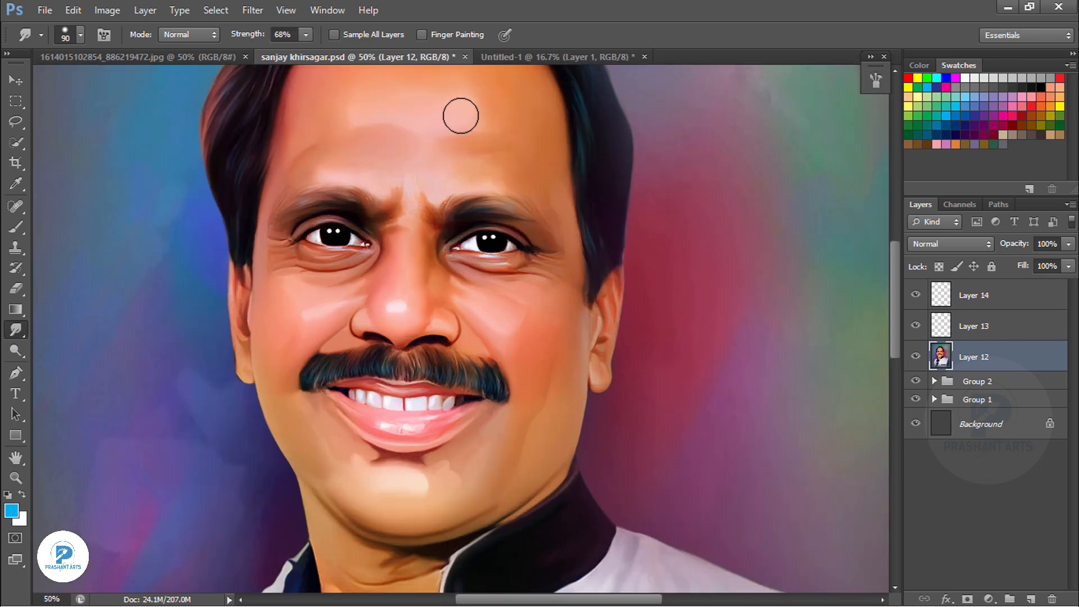
{"action": "left_click_drag", "start_coordinate": [539, 233], "coordinate": [548, 186]}
{"action": "key", "text": "bracketleft"}
{"action": "key", "text": "bracketleft"}
{"action": "key", "text": "bracketleft"}
{"action": "key", "text": "ctrl+alt+z"}
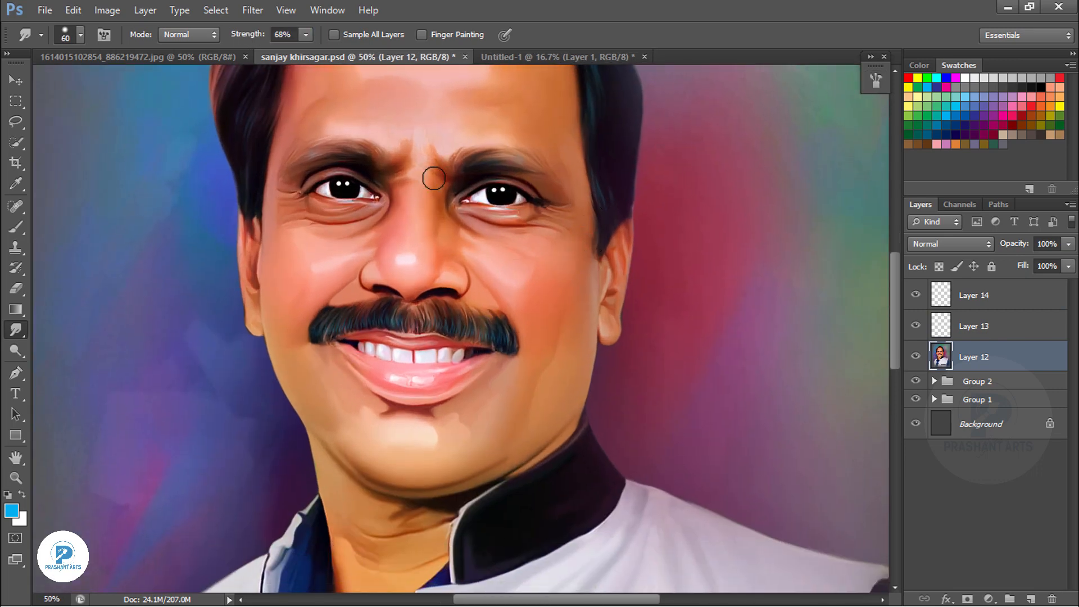
{"action": "key", "text": "bracketleft"}
{"action": "key", "text": "bracketleft"}
{"action": "key", "text": "bracketleft"}
Step: Add a new layer directly above Layer 12 and set up the Brush tool with an orange colour at 100% opacity
{"action": "left_click", "coordinate": [1030, 599]}
{"action": "left_click", "coordinate": [1050, 106]}
{"action": "key", "text": "b"}
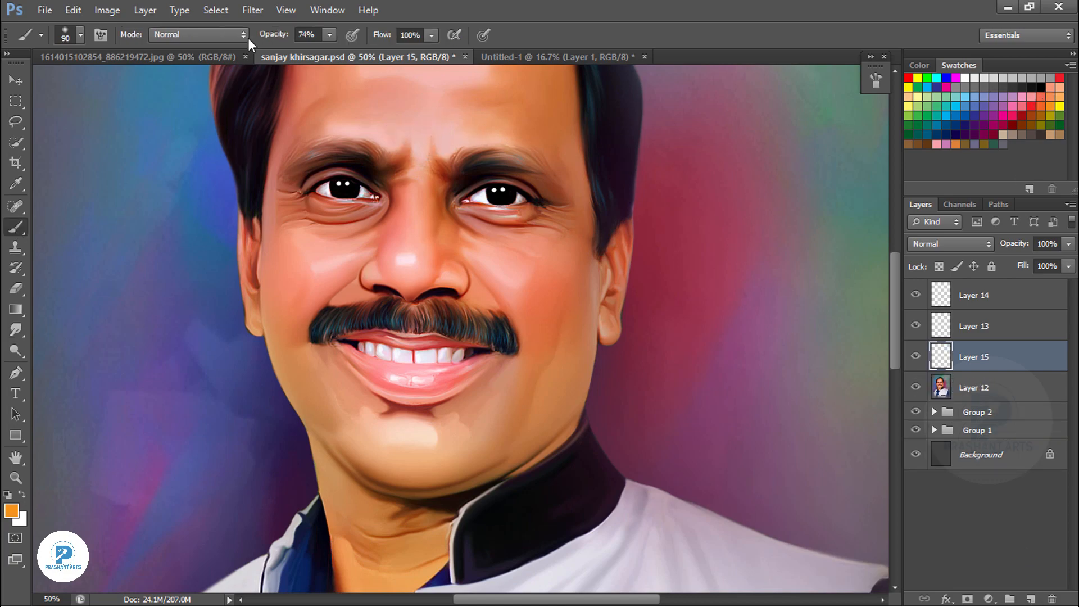
{"action": "key", "text": "0"}
{"action": "left_click", "coordinate": [80, 35]}
{"action": "left_click", "coordinate": [393, 210]}
Step: Paint a thin orange arc along the lower edge of each iris on Layer 15
{"action": "key", "text": "ctrl+minus"}
{"action": "key", "text": "ctrl+equal"}
{"action": "key", "text": "ctrl+equal"}
{"action": "key", "text": "ctrl+equal"}
{"action": "key", "text": "ctrl+equal"}
{"action": "key", "text": "bracketleft"}
{"action": "key", "text": "bracketleft"}
{"action": "key", "text": "bracketleft"}
{"action": "key", "text": "bracketleft"}
{"action": "key", "text": "bracketleft"}
{"action": "key", "text": "bracketleft"}
{"action": "mouse_move", "coordinate": [533, 165]}
{"action": "left_mouse_down"}
{"action": "mouse_move", "coordinate": [573, 345]}
{"action": "mouse_move", "coordinate": [310, 316]}
{"action": "left_mouse_up"}
{"action": "key", "text": "ctrl+equal"}
{"action": "key", "text": "bracketleft"}
{"action": "key", "text": "bracketleft"}
{"action": "key", "text": "bracketleft"}
{"action": "key", "text": "bracketleft"}
{"action": "key", "text": "bracketleft"}
{"action": "key", "text": "bracketleft"}
{"action": "mouse_move", "coordinate": [368, 300]}
{"action": "left_mouse_down"}
{"action": "mouse_move", "coordinate": [461, 369]}
{"action": "mouse_move", "coordinate": [505, 317]}
{"action": "left_mouse_up"}
{"action": "key", "text": "space"}
{"action": "left_click_drag", "start_coordinate": [101, 303], "coordinate": [350, 354]}
{"action": "mouse_move", "coordinate": [313, 405]}
{"action": "left_mouse_down"}
{"action": "mouse_move", "coordinate": [353, 475]}
{"action": "mouse_move", "coordinate": [456, 418]}
{"action": "left_mouse_up"}
{"action": "key", "text": "ctrl+minus"}
Step: Soften the orange iris arcs with a Gaussian Blur of 2.1 pixels
{"action": "left_click", "coordinate": [16, 330]}
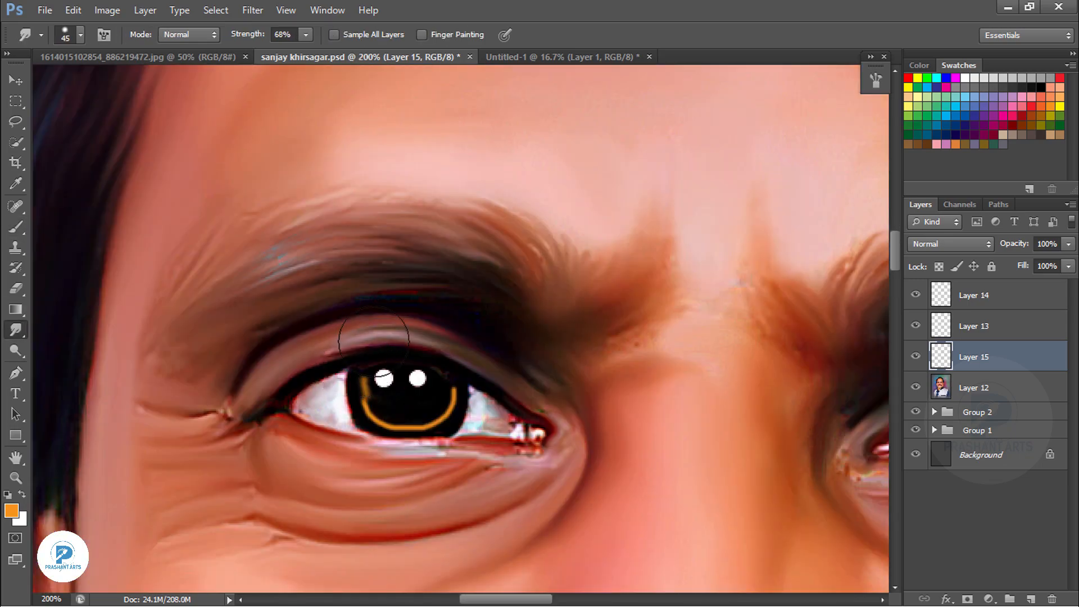
{"action": "left_click", "coordinate": [252, 10]}
{"action": "mouse_move", "coordinate": [332, 166]}
{"action": "left_click", "coordinate": [518, 293]}
{"action": "left_click_drag", "start_coordinate": [717, 469], "coordinate": [675, 467]}
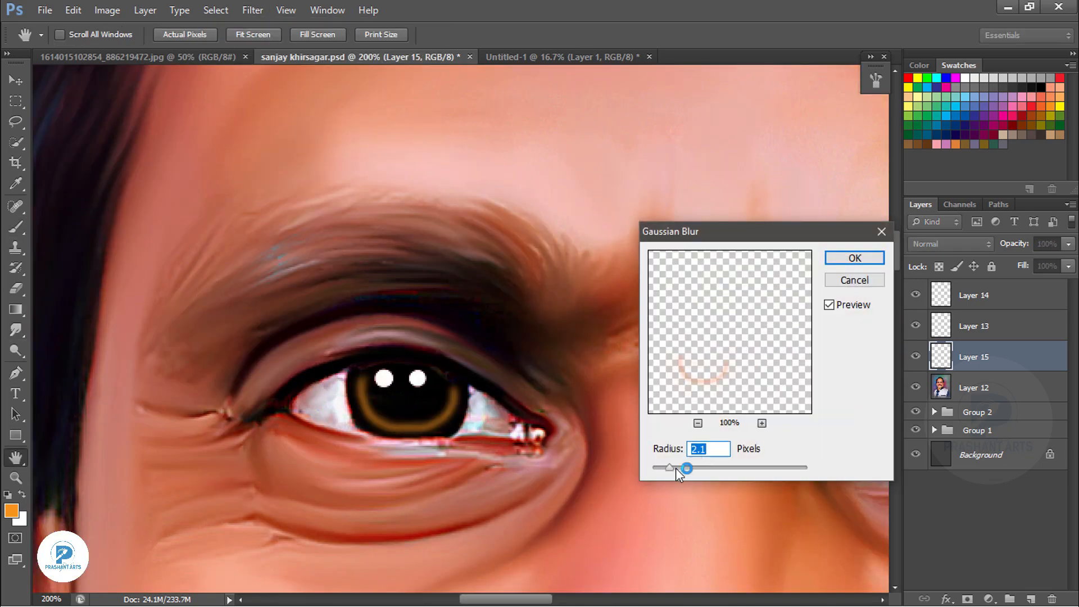
{"action": "left_click", "coordinate": [840, 256]}
Step: Intensify the orange iris glow by duplicating Layer 15 and merging the copy back into it
{"action": "key", "text": "e"}
{"action": "key", "text": "space"}
{"action": "left_click_drag", "start_coordinate": [407, 393], "coordinate": [39, 354]}
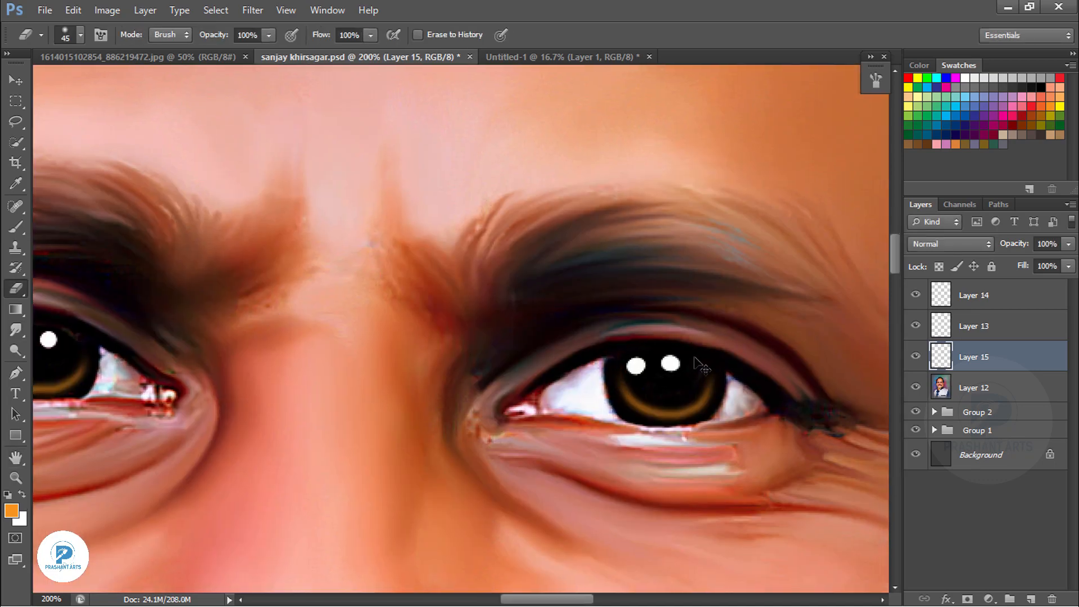
{"action": "key", "text": "ctrl+j"}
{"action": "left_click_drag", "start_coordinate": [705, 365], "coordinate": [924, 370]}
{"action": "key", "text": "ctrl+minus"}
{"action": "key", "text": "ctrl+minus"}
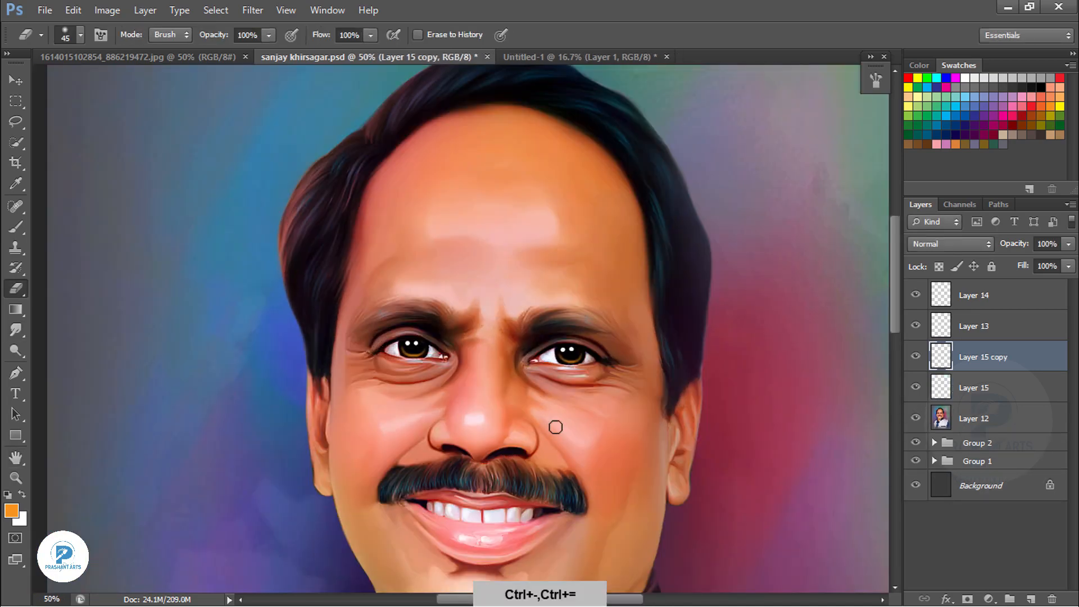
{"action": "key", "text": "ctrl+e"}
Step: Shift the iris glow's hue slightly toward red with Hue/Saturation and set Layer 15's opacity to 67%
{"action": "key", "text": "ctrl+plus"}
{"action": "key", "text": "ctrl+plus"}
{"action": "key", "text": "bracketright"}
{"action": "key", "text": "bracketright"}
{"action": "key", "text": "bracketright"}
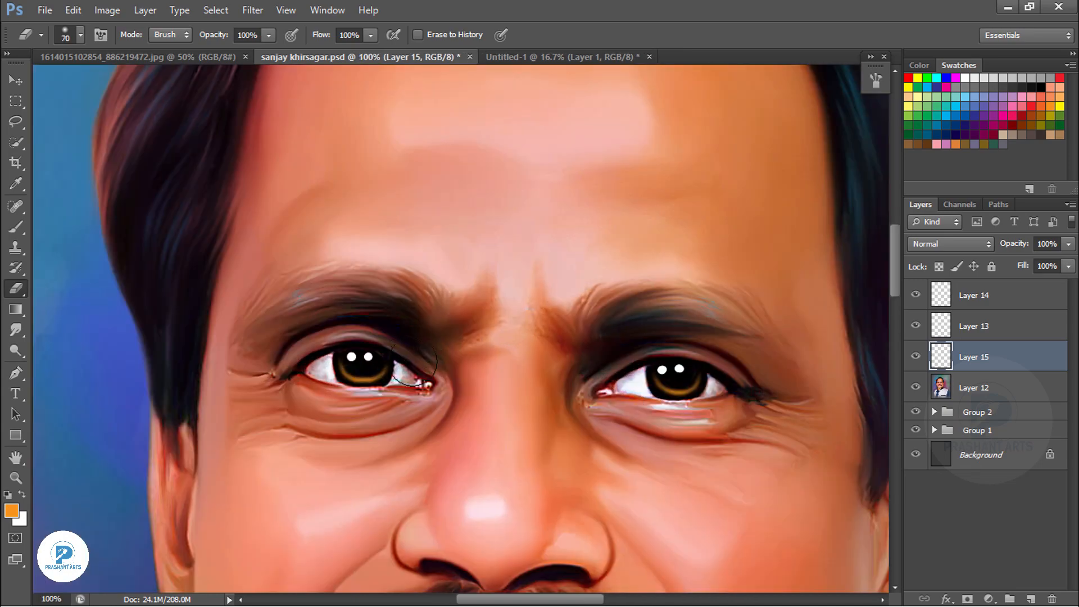
{"action": "left_click_drag", "start_coordinate": [995, 246], "coordinate": [974, 245]}
{"action": "key", "text": "ctrl+minus"}
{"action": "key", "text": "ctrl+minus"}
{"action": "key", "text": "ctrl+u"}
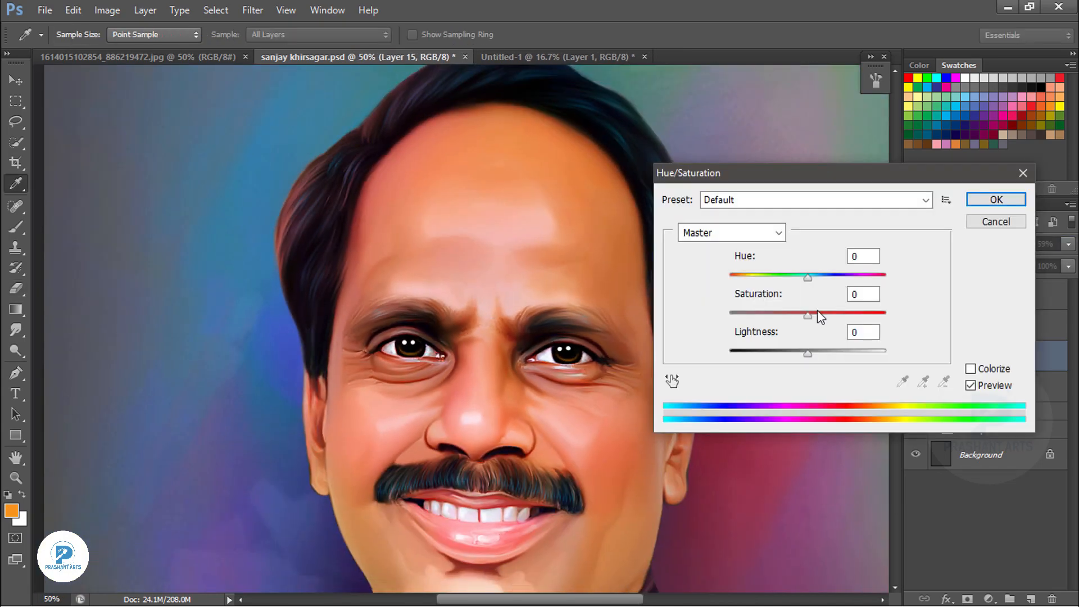
{"action": "left_click_drag", "start_coordinate": [806, 278], "coordinate": [796, 283]}
{"action": "left_click", "coordinate": [994, 200]}
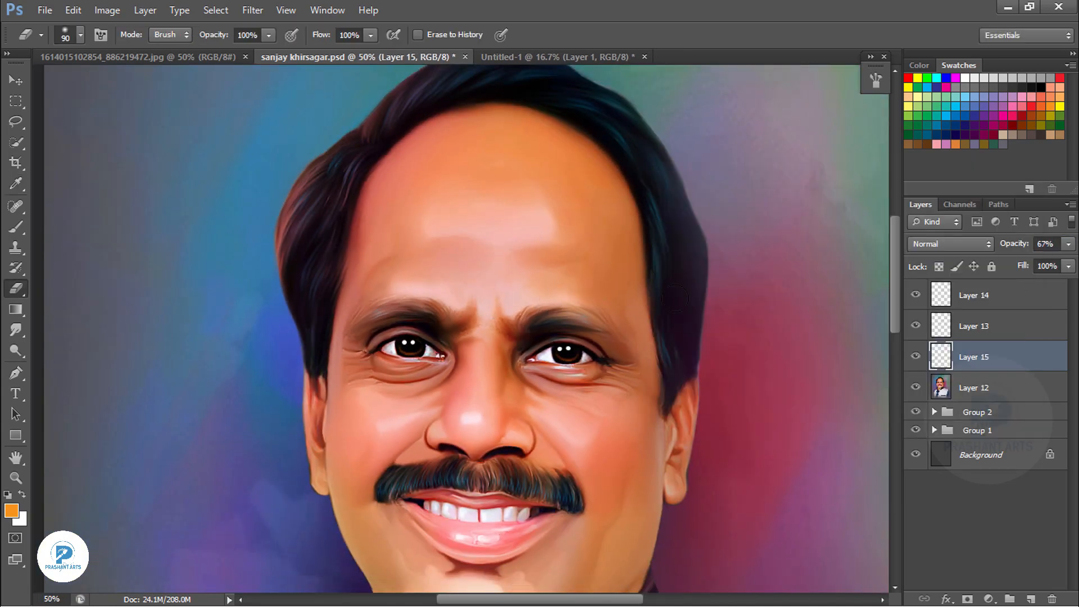
Step: Delete the glow over the left-hand iris from Layer 15
{"action": "key", "text": "ctrl+plus"}
{"action": "key", "text": "ctrl+plus"}
{"action": "key", "text": "m"}
{"action": "left_click_drag", "start_coordinate": [275, 293], "coordinate": [445, 463]}
{"action": "key", "text": "Delete"}
{"action": "key", "text": "ctrl+d"}
Step: Duplicate the remaining iris glow onto the left-hand eye and merge both glow layers into Layer 12
{"action": "key", "text": "ctrl+j"}
{"action": "key", "text": "v"}
{"action": "left_click_drag", "start_coordinate": [669, 388], "coordinate": [351, 376]}
{"action": "key", "text": "ctrl+e"}
{"action": "key", "text": "ctrl+e"}
{"action": "key", "text": "o"}
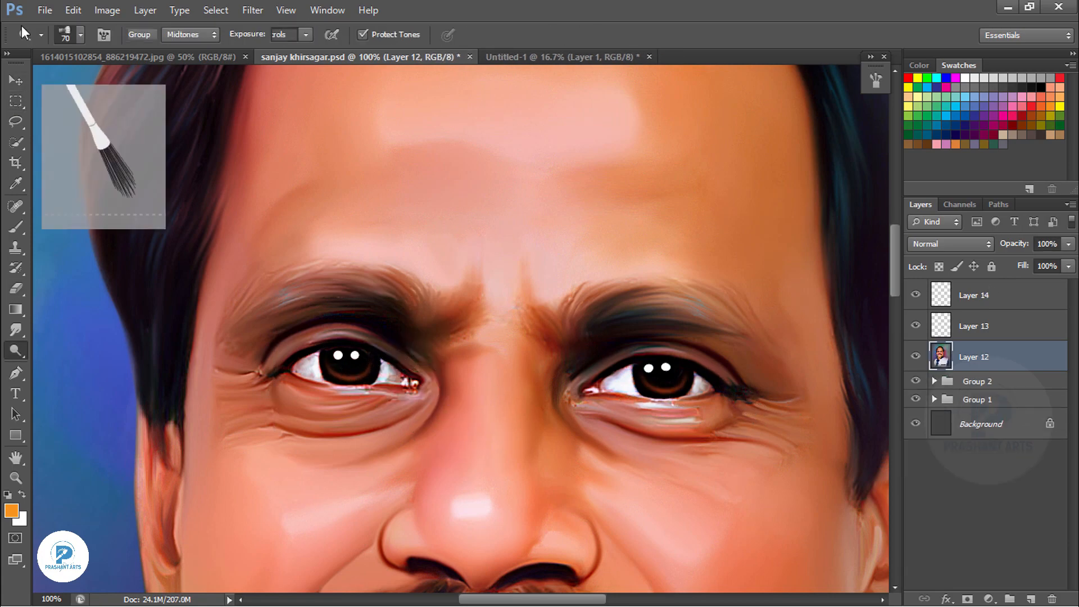
Step: Load the face and neck outline of Layer 7 in Group 1 as a selection
{"action": "key", "text": "ctrl+minus"}
{"action": "key", "text": "ctrl+minus"}
{"action": "key", "text": "ctrl+minus"}
{"action": "key", "text": "ctrl+minus"}
{"action": "key", "text": "ctrl+minus"}
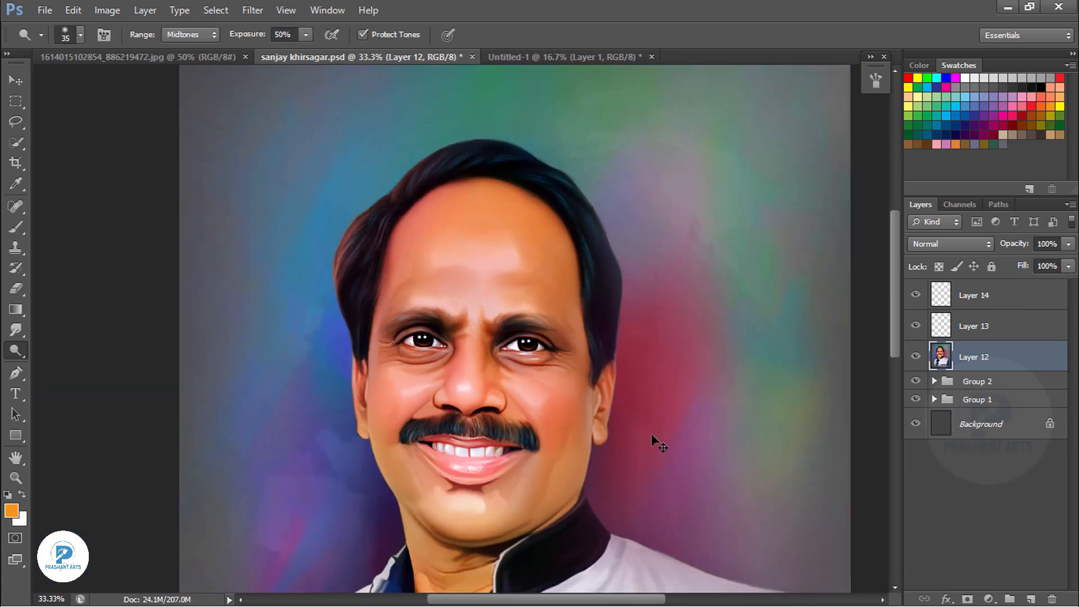
{"action": "left_click", "coordinate": [934, 381]}
{"action": "left_click", "coordinate": [934, 461]}
{"action": "left_click", "coordinate": [955, 516], "text": "ctrl"}
Step: Sharpen the selected skin on Layer 12 with Unsharp Mask at 91% amount, 1.6 pixel radius and threshold 0, then deselect and collapse the groups
{"action": "left_click", "coordinate": [252, 10]}
{"action": "mouse_move", "coordinate": [303, 245]}
{"action": "left_click", "coordinate": [484, 305]}
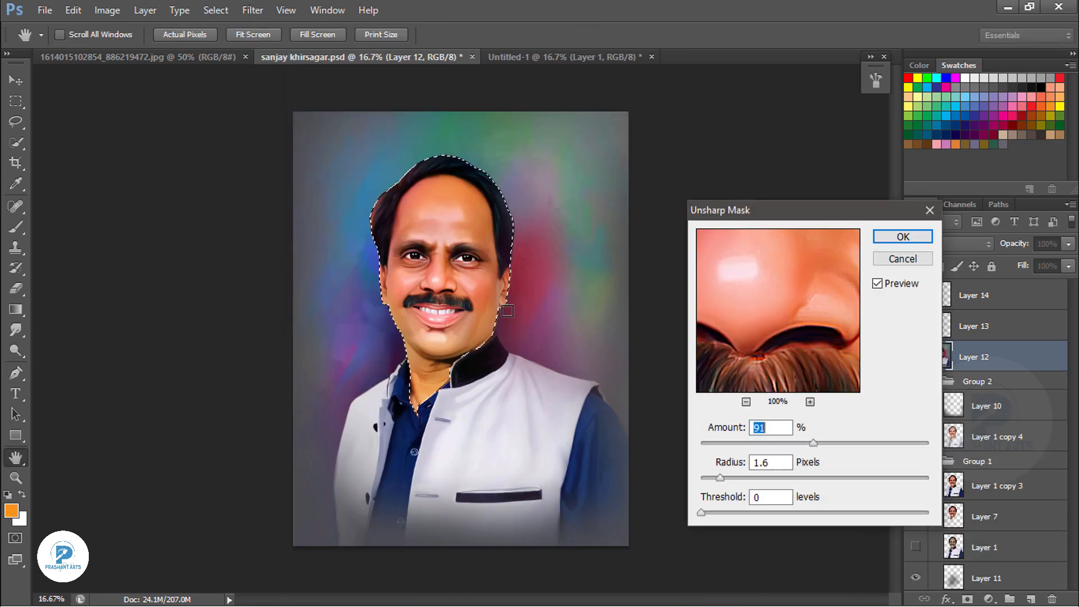
{"action": "key", "text": "ctrl+plus"}
{"action": "key", "text": "ctrl+plus"}
{"action": "left_click", "coordinate": [903, 236]}
{"action": "left_click", "coordinate": [935, 382]}
{"action": "left_click", "coordinate": [978, 399]}
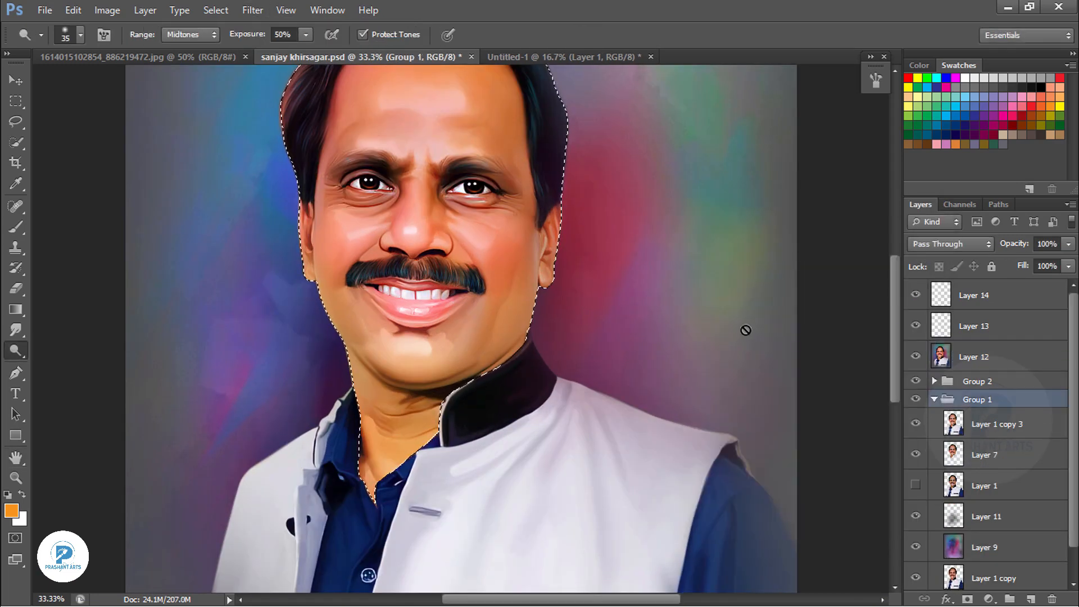
{"action": "key", "text": "ctrl+d"}
{"action": "key", "text": "ctrl+minus"}
{"action": "key", "text": "ctrl+minus"}
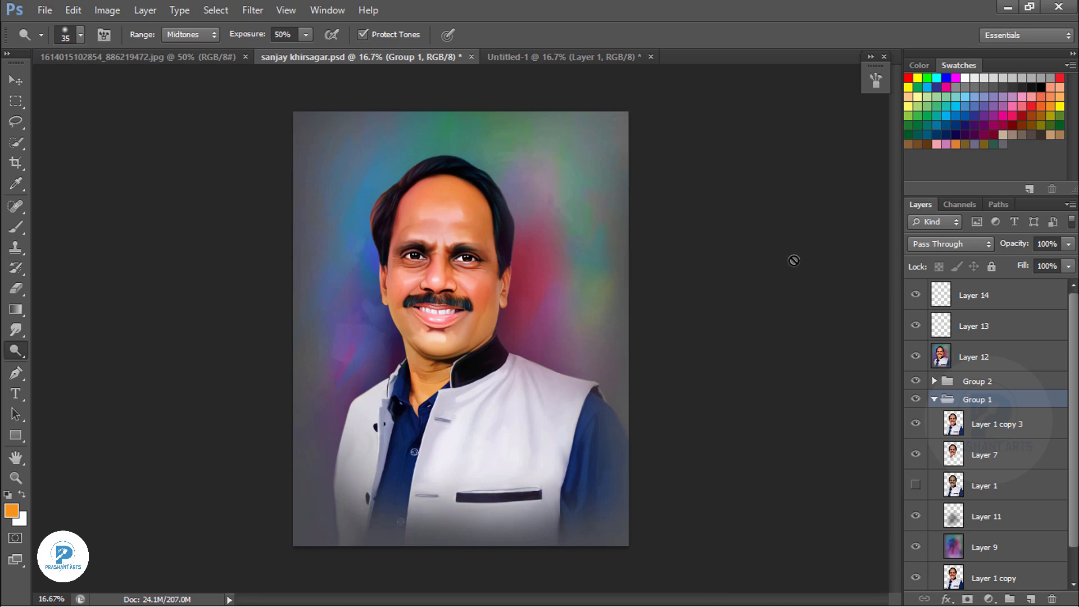
{"action": "left_click", "coordinate": [973, 358]}
{"action": "left_click", "coordinate": [934, 399]}
{"action": "left_click", "coordinate": [977, 399]}
Step: Trace the lower lip with the Pen tool and convert the path into a feathered selection
{"action": "key", "text": "p"}
{"action": "key", "text": "ctrl+plus"}
{"action": "key", "text": "ctrl+plus"}
{"action": "key", "text": "ctrl+plus"}
{"action": "key", "text": "ctrl+plus"}
{"action": "key", "text": "ctrl+plus"}
{"action": "left_click", "coordinate": [196, 202]}
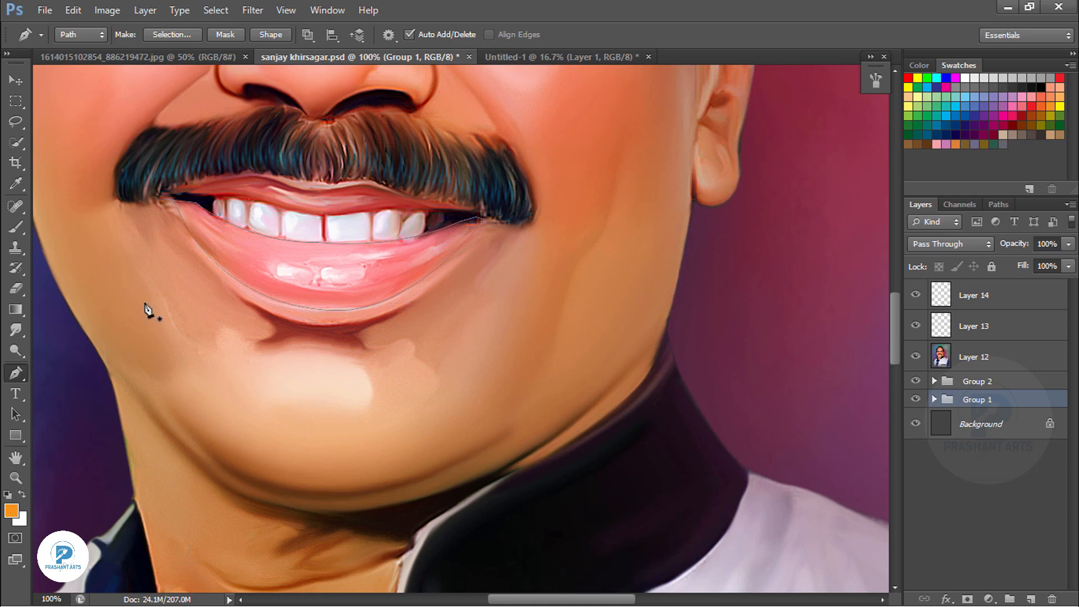
{"action": "key", "text": "ctrl+Return"}
{"action": "key", "text": "shift+F6"}
{"action": "key", "text": "Return"}
Step: Redden the selected lower lip on Layer 12 with Color Balance, setting the midtones' Cyan–Red level to +30
{"action": "left_click", "coordinate": [971, 358]}
{"action": "key", "text": "ctrl+b"}
{"action": "left_click_drag", "start_coordinate": [765, 408], "coordinate": [788, 409]}
{"action": "key", "text": "ctrl+minus"}
{"action": "key", "text": "ctrl+minus"}
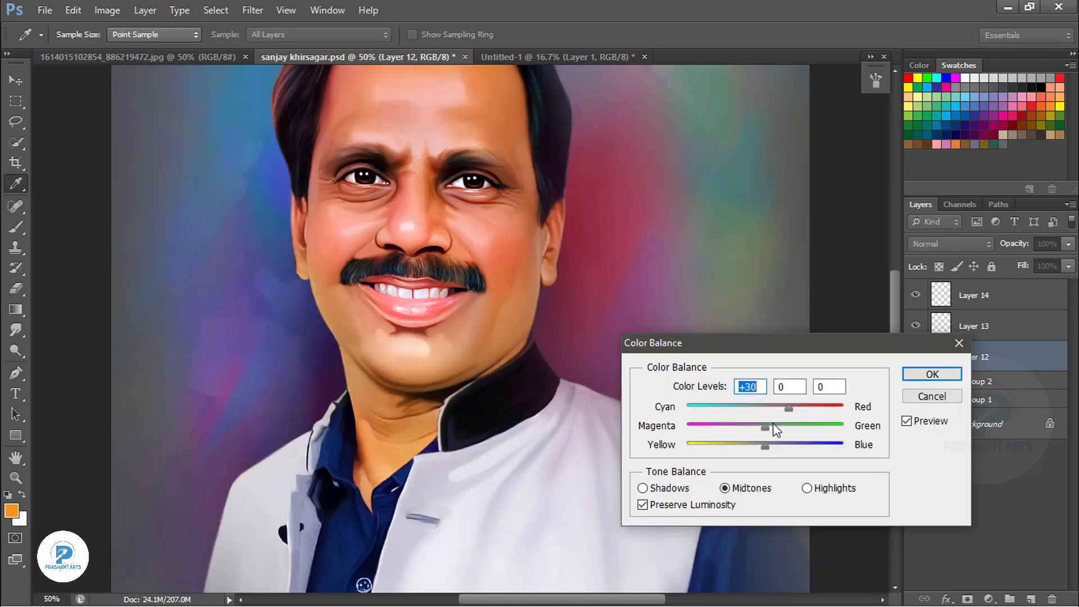
{"action": "key", "text": "ctrl+minus"}
{"action": "key", "text": "Return"}
Step: Paint a dark red line along the lower lip's edge on a new layer with a 10-pixel brush, at 37% layer opacity
{"action": "key", "text": "b"}
{"action": "left_click", "coordinate": [1030, 599]}
{"action": "key", "text": "ctrl+plus"}
{"action": "key", "text": "ctrl+plus"}
{"action": "key", "text": "ctrl+plus"}
{"action": "key", "text": "ctrl+plus"}
{"action": "left_click", "coordinate": [194, 325], "text": "alt"}
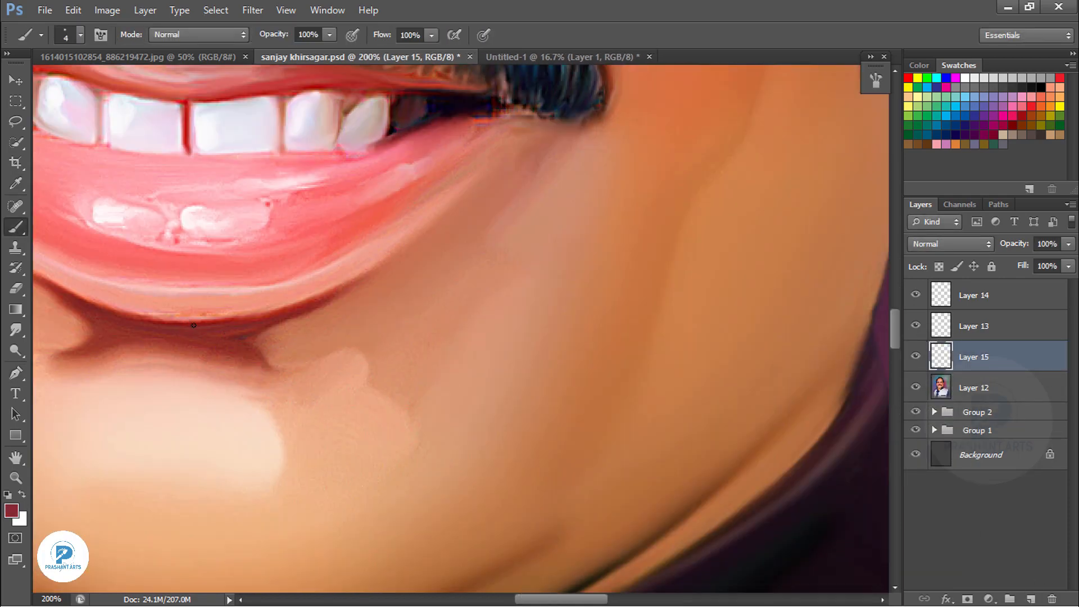
{"action": "key", "text": "bracketright"}
{"action": "key", "text": "bracketright"}
{"action": "key", "text": "bracketright"}
{"action": "key", "text": "bracketright"}
{"action": "key", "text": "bracketright"}
{"action": "key", "text": "bracketright"}
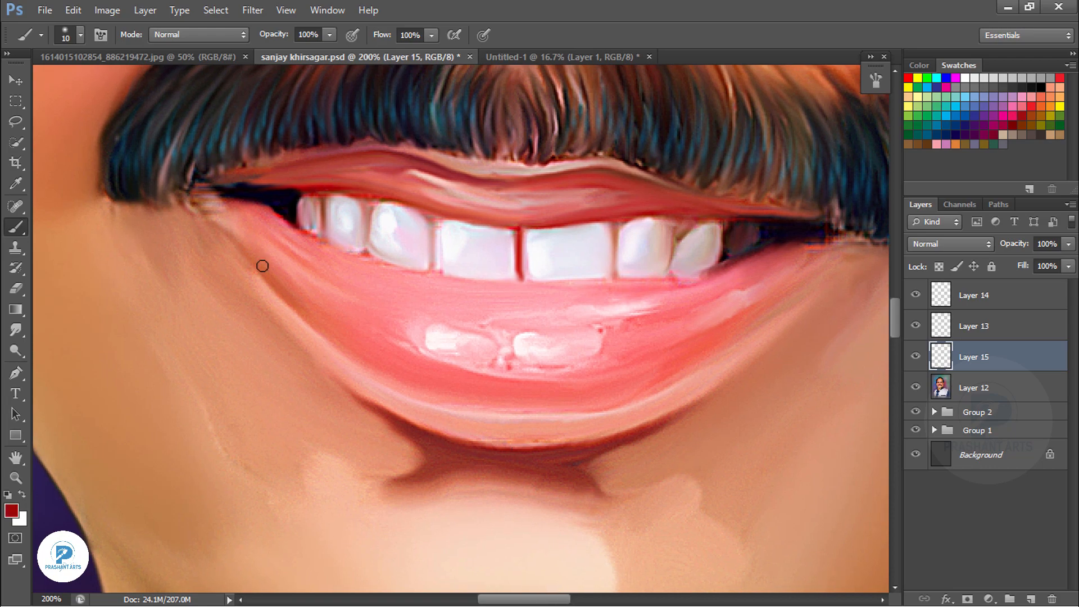
{"action": "left_click_drag", "start_coordinate": [1014, 243], "coordinate": [962, 249]}
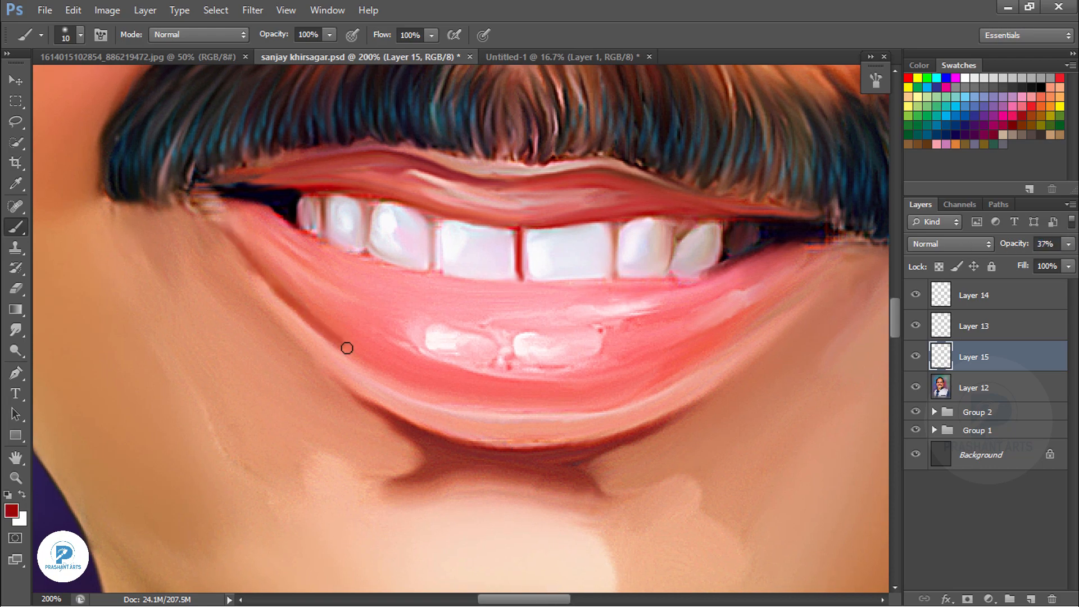
{"action": "mouse_move", "coordinate": [347, 348]}
{"action": "left_mouse_down"}
{"action": "mouse_move", "coordinate": [614, 403]}
{"action": "mouse_move", "coordinate": [802, 279]}
{"action": "left_mouse_up"}
{"action": "key", "text": "ctrl+minus"}
{"action": "key", "text": "ctrl+minus"}
{"action": "key", "text": "ctrl+minus"}
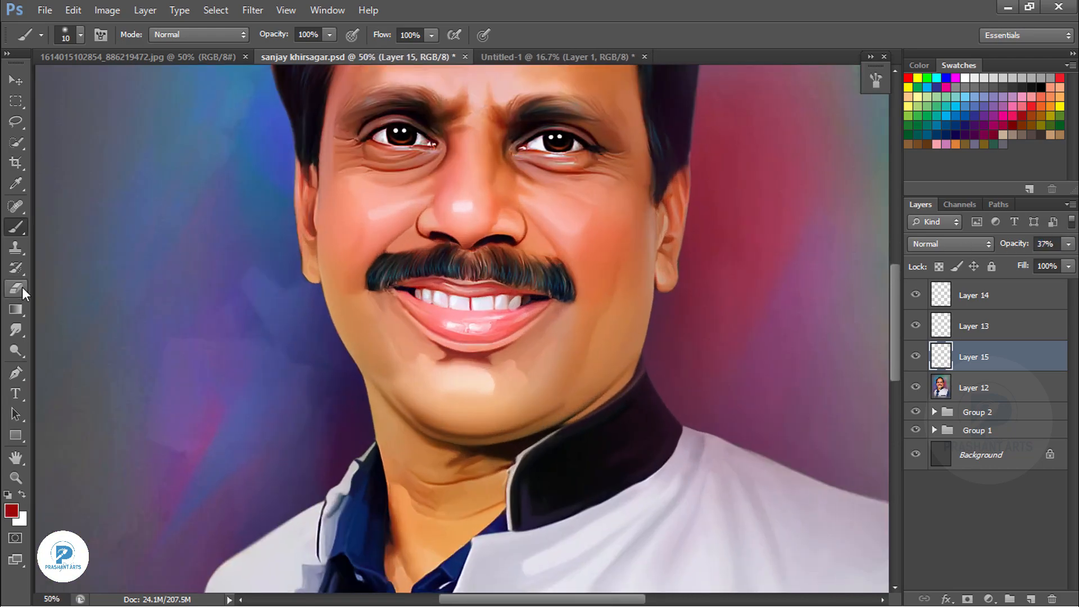
Step: Soften the lip shading on Layer 15 with a 175-pixel Eraser and set the layer's opacity to 34%
{"action": "left_click", "coordinate": [23, 289]}
{"action": "key", "text": "ctrl+minus"}
{"action": "key", "text": "ctrl+minus"}
{"action": "key", "text": "ctrl+plus"}
{"action": "key", "text": "ctrl+plus"}
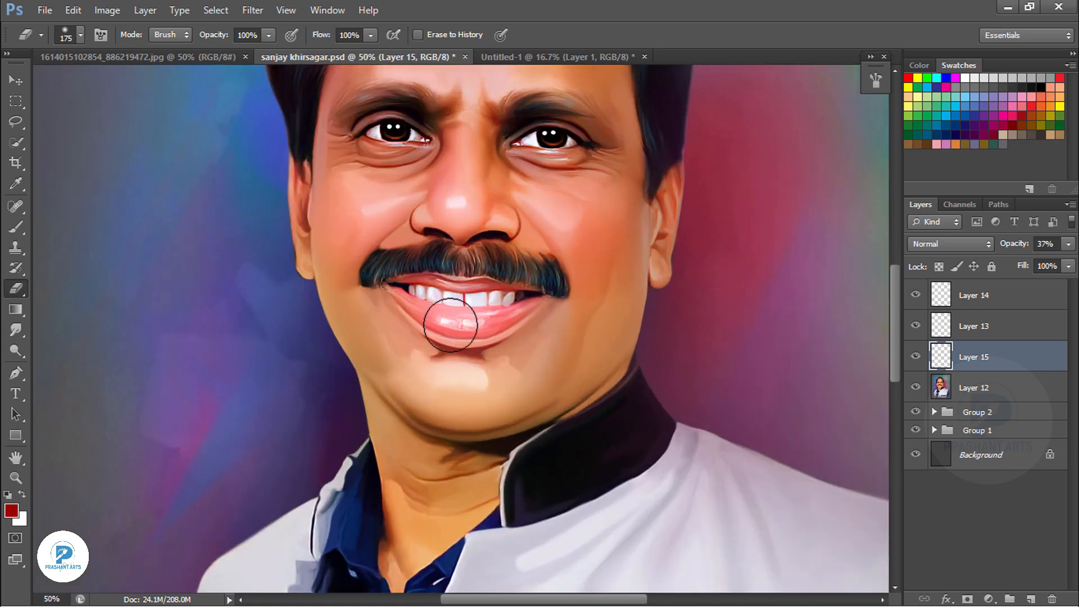
{"action": "key", "text": "ctrl+minus"}
{"action": "key", "text": "ctrl+minus"}
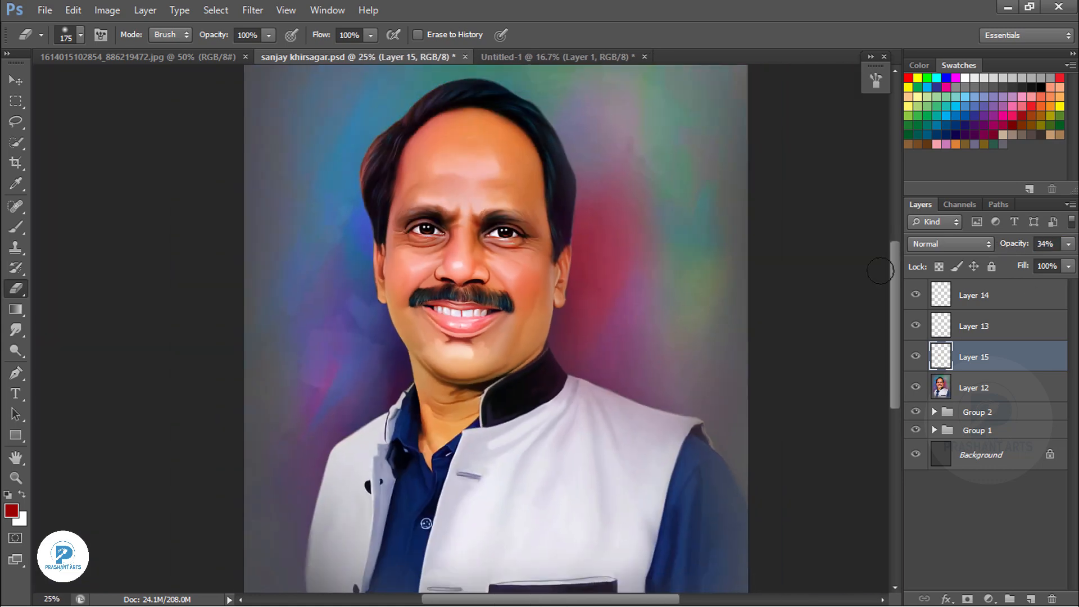
Step: Merge the lip shading layer into Layer 12 and save the document
{"action": "left_click", "coordinate": [142, 56]}
{"action": "left_click", "coordinate": [337, 57]}
{"action": "key", "text": "ctrl+e"}
{"action": "left_click", "coordinate": [15, 351]}
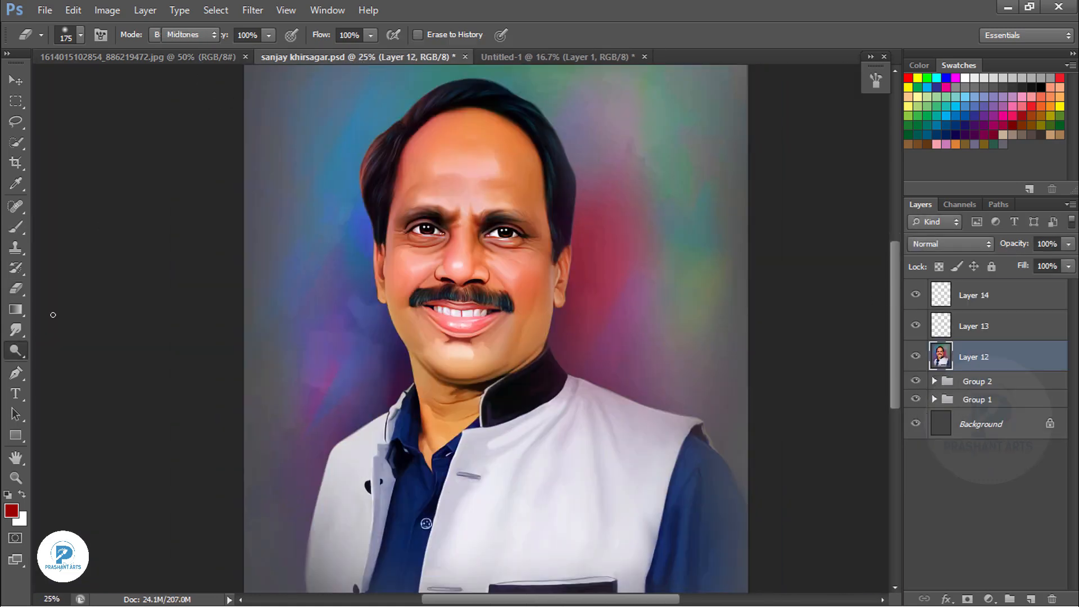
{"action": "key", "text": "ctrl+minus"}
{"action": "key", "text": "ctrl+s"}
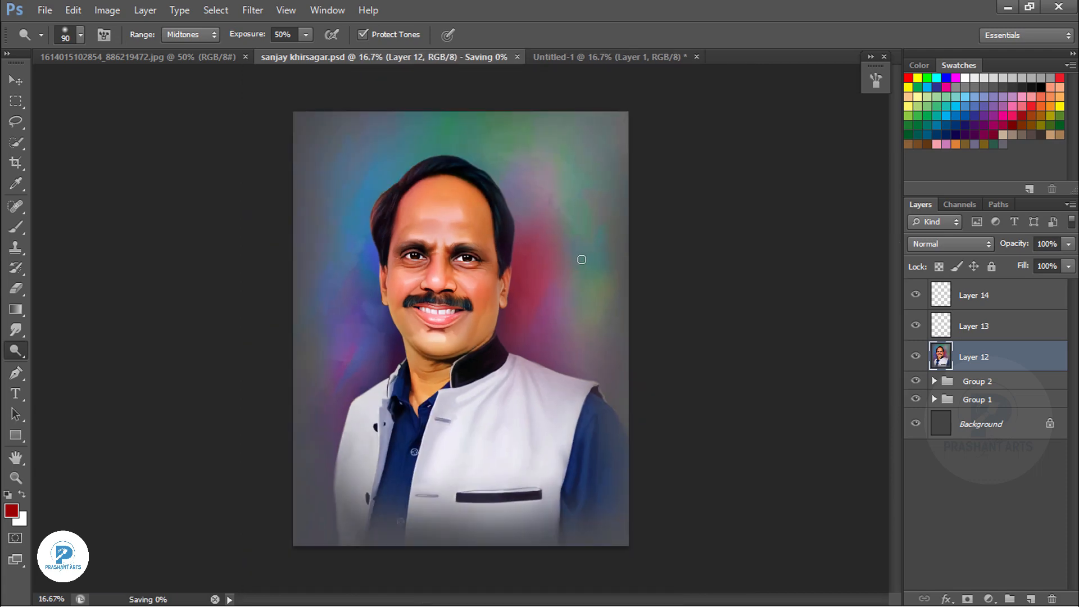
Step: Add a thin white highlight along the forehead's left hairline on a new layer above Layer 12
{"action": "left_click", "coordinate": [1029, 599]}
{"action": "key", "text": "r"}
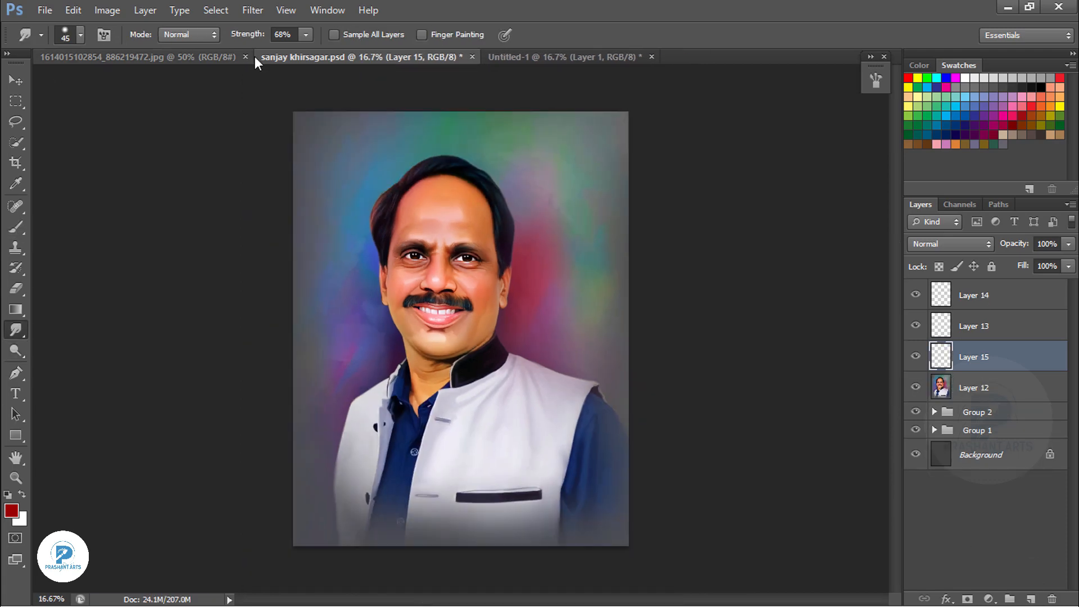
{"action": "key", "text": "ctrl+plus"}
{"action": "key", "text": "ctrl+plus"}
{"action": "key", "text": "ctrl+plus"}
{"action": "key", "text": "ctrl+plus"}
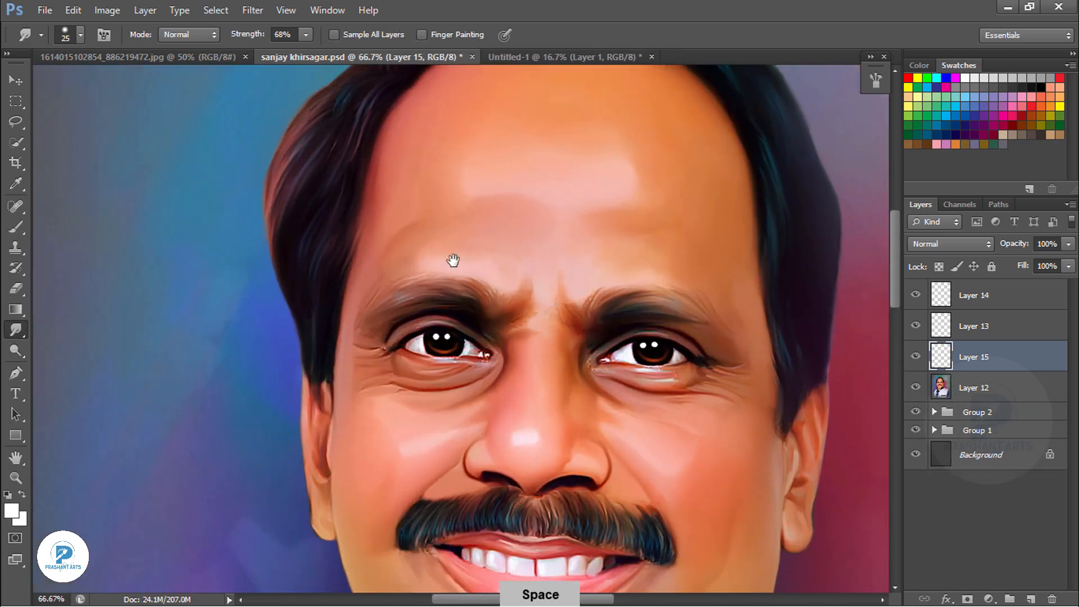
{"action": "mouse_move", "coordinate": [420, 91]}
{"action": "left_mouse_down"}
{"action": "mouse_move", "coordinate": [442, 190]}
{"action": "mouse_move", "coordinate": [462, 161]}
{"action": "left_mouse_up"}
{"action": "key", "text": "ctrl+alt+z"}
{"action": "left_click", "coordinate": [876, 80]}
{"action": "left_click", "coordinate": [875, 80]}
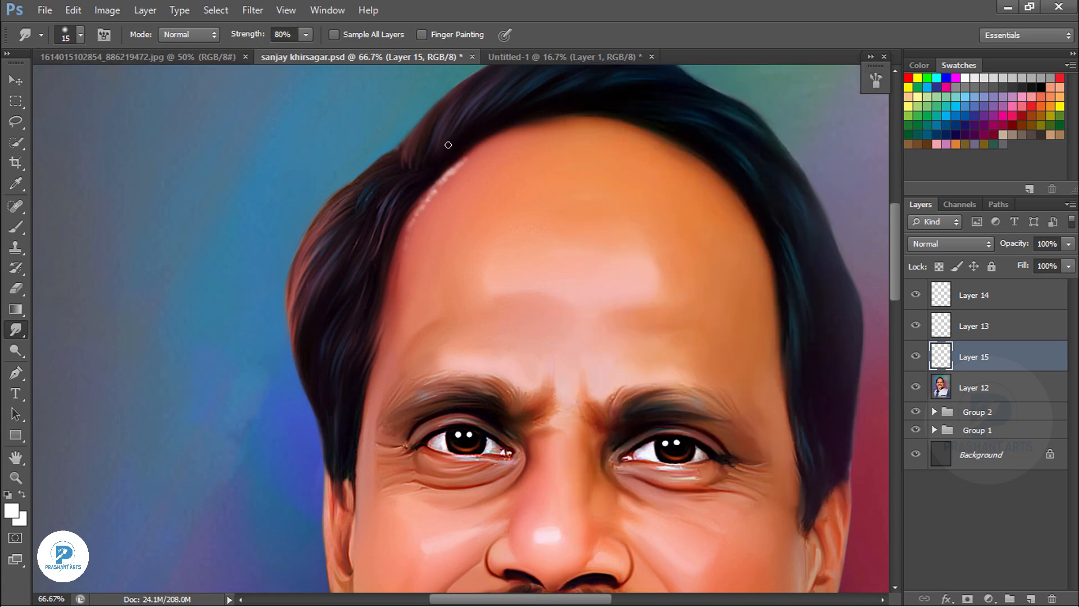
Step: Blend the hairline highlight into the forehead with a different Smudge brush enlarged to 150 pixels at 30% strength
{"action": "left_click", "coordinate": [81, 37]}
{"action": "left_click", "coordinate": [136, 179]}
{"action": "left_click", "coordinate": [555, 26]}
{"action": "key", "text": "bracketright"}
{"action": "key", "text": "bracketright"}
{"action": "key", "text": "bracketright"}
{"action": "key", "text": "bracketright"}
{"action": "left_click_drag", "start_coordinate": [428, 195], "coordinate": [412, 227]}
{"action": "key", "text": "bracketright"}
{"action": "key", "text": "bracketright"}
{"action": "key", "text": "ctrl+minus"}
{"action": "key", "text": "ctrl+minus"}
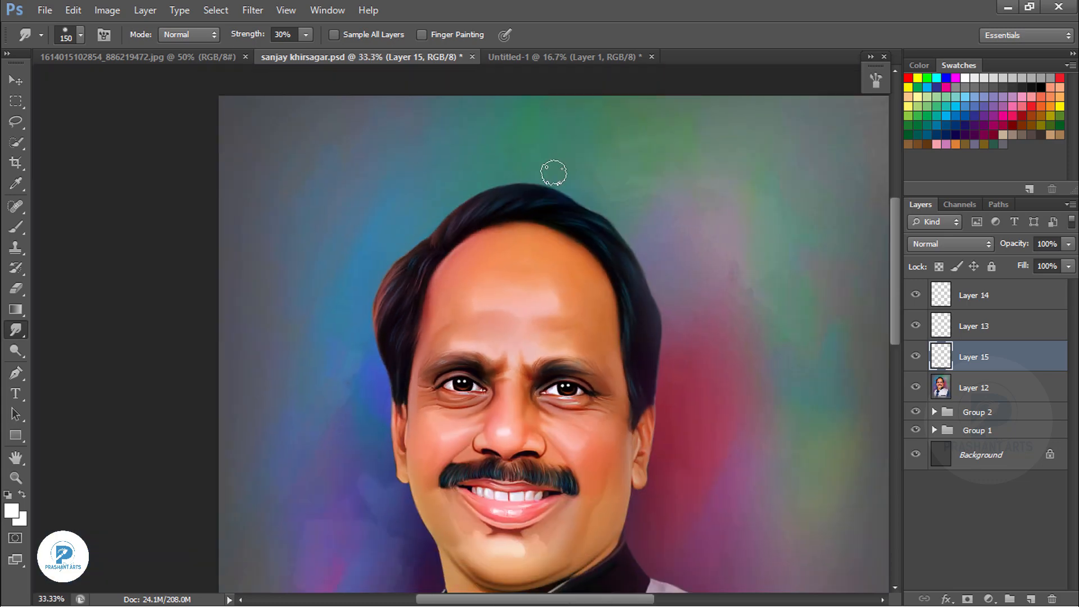
Step: Tone down the hairline highlight by setting Layer 15's opacity to 69%
{"action": "key", "text": "ctrl+equal"}
{"action": "key", "text": "ctrl+j"}
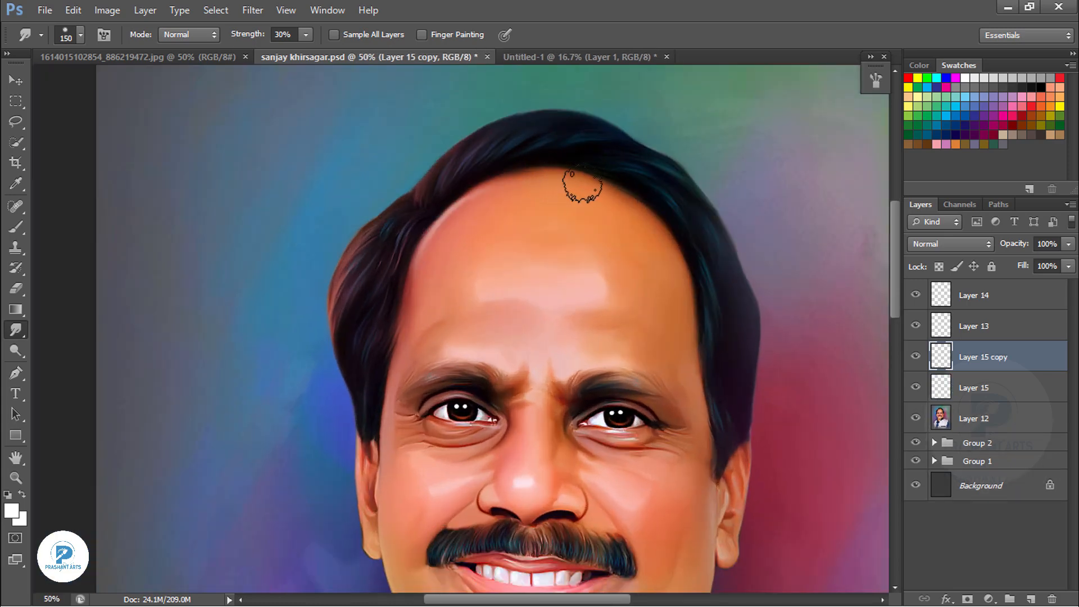
{"action": "key", "text": "ctrl+z"}
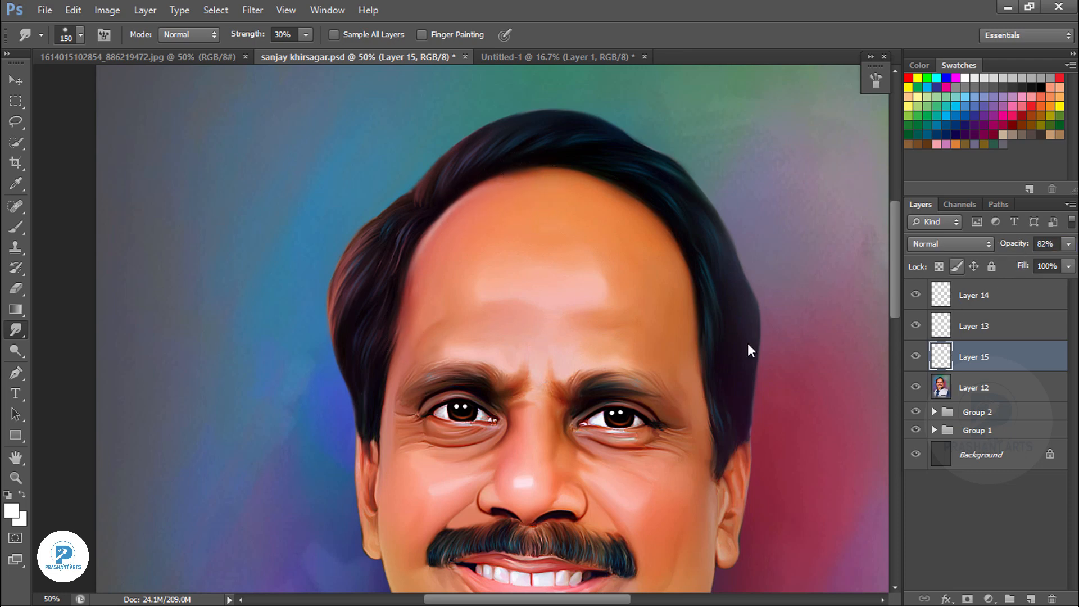
{"action": "key", "text": "ctrl+minus"}
{"action": "key", "text": "ctrl+minus"}
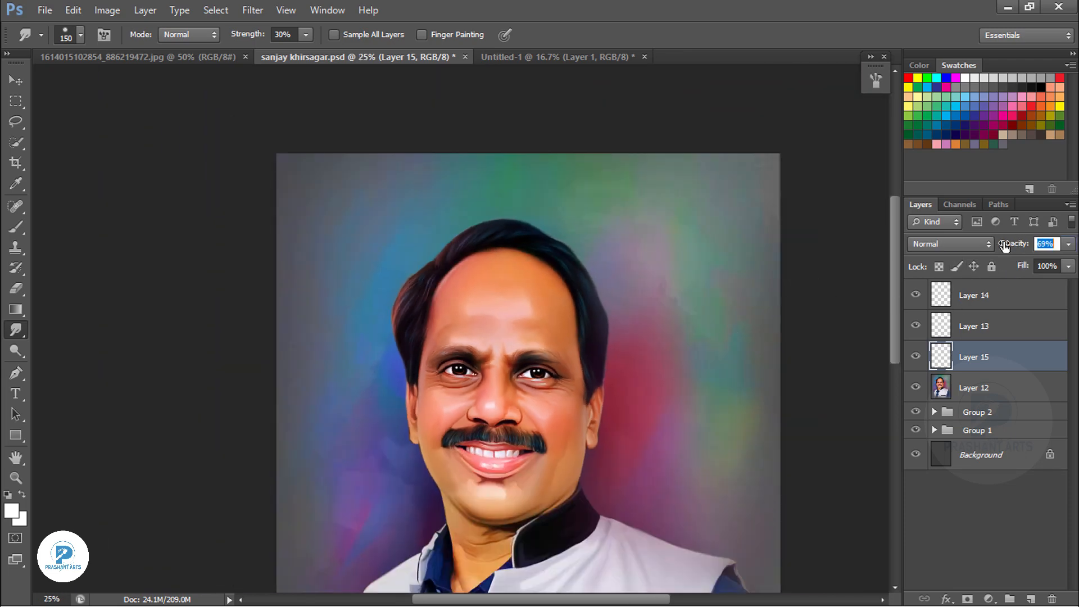